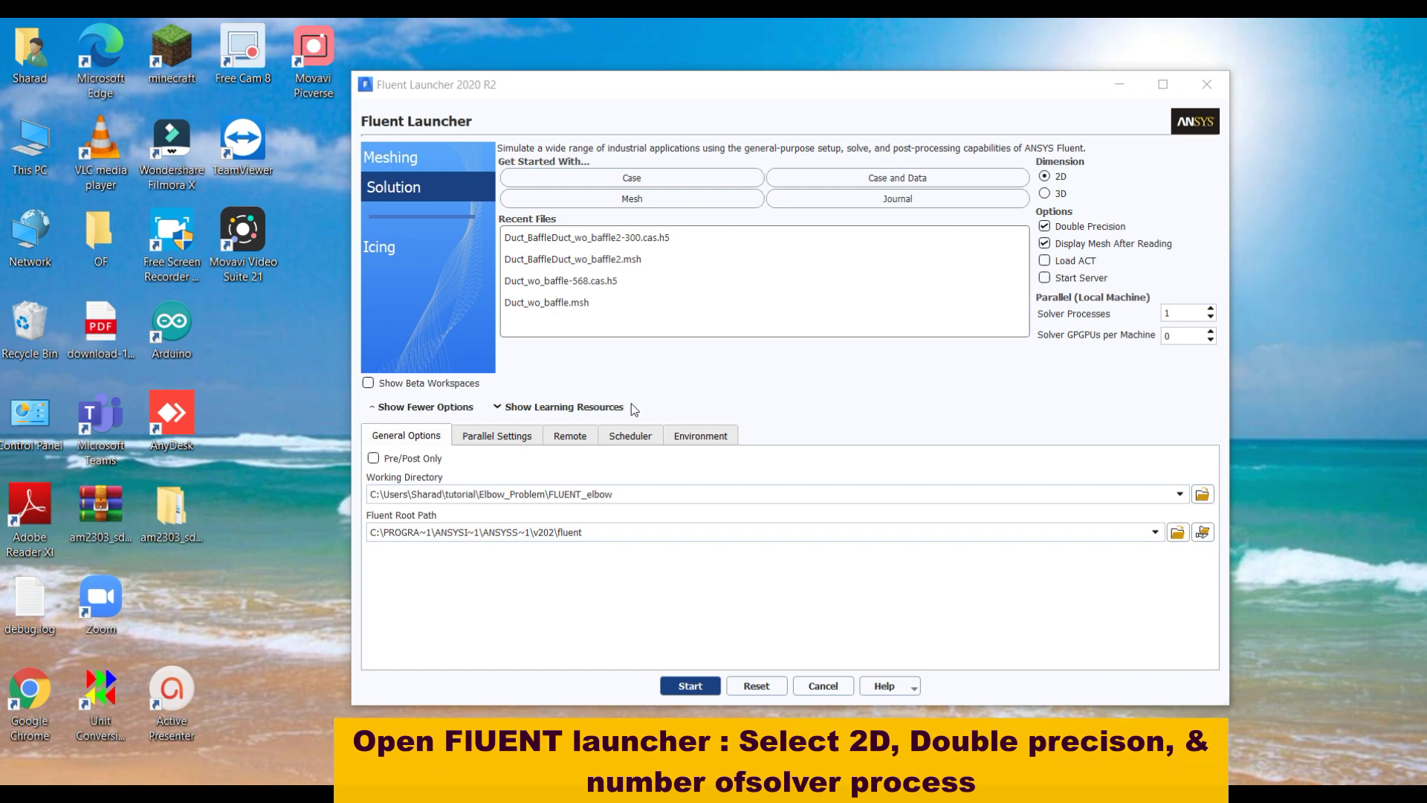
- Launch Fluent as a 2D double-precision Solution session in the FLUENT_elbow folder
click(430, 157)
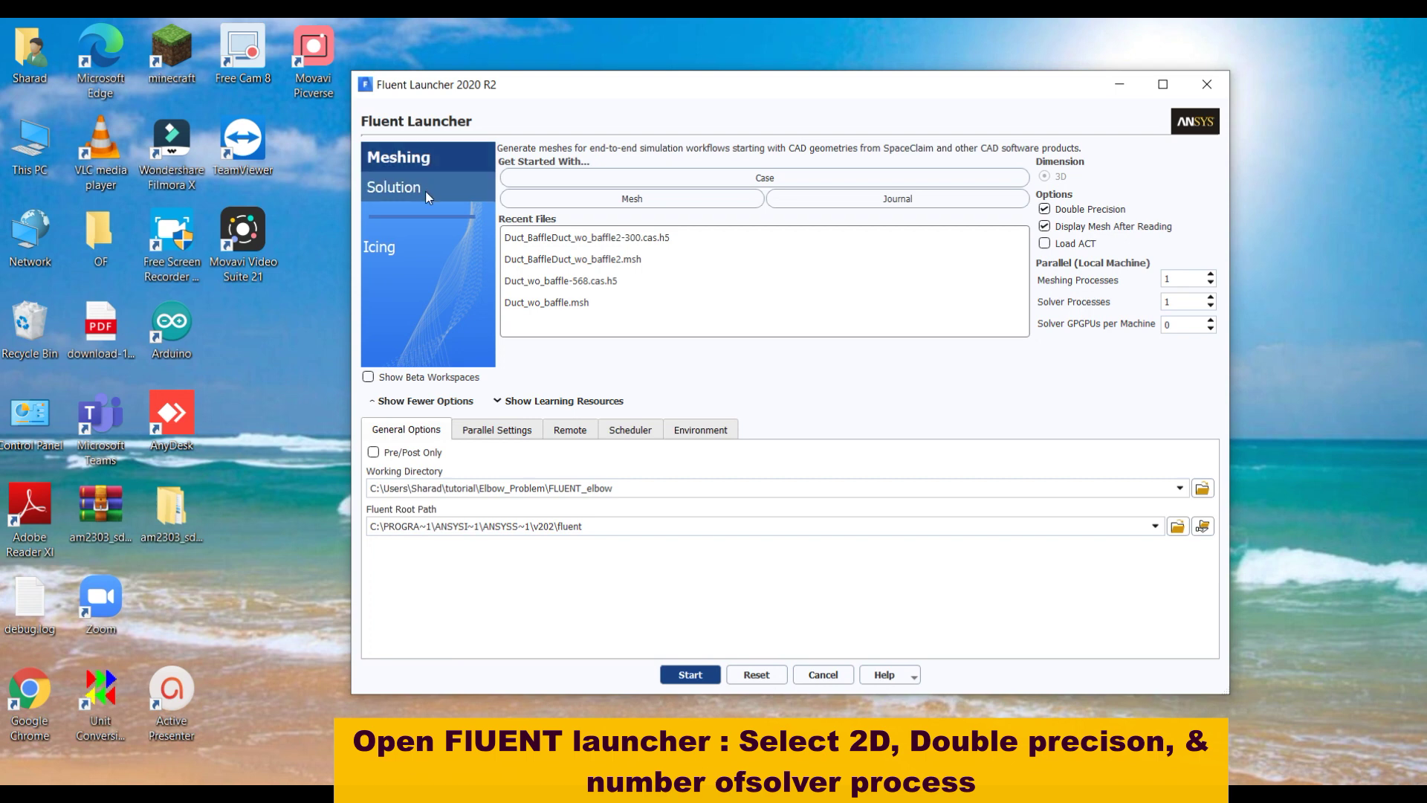
click(425, 194)
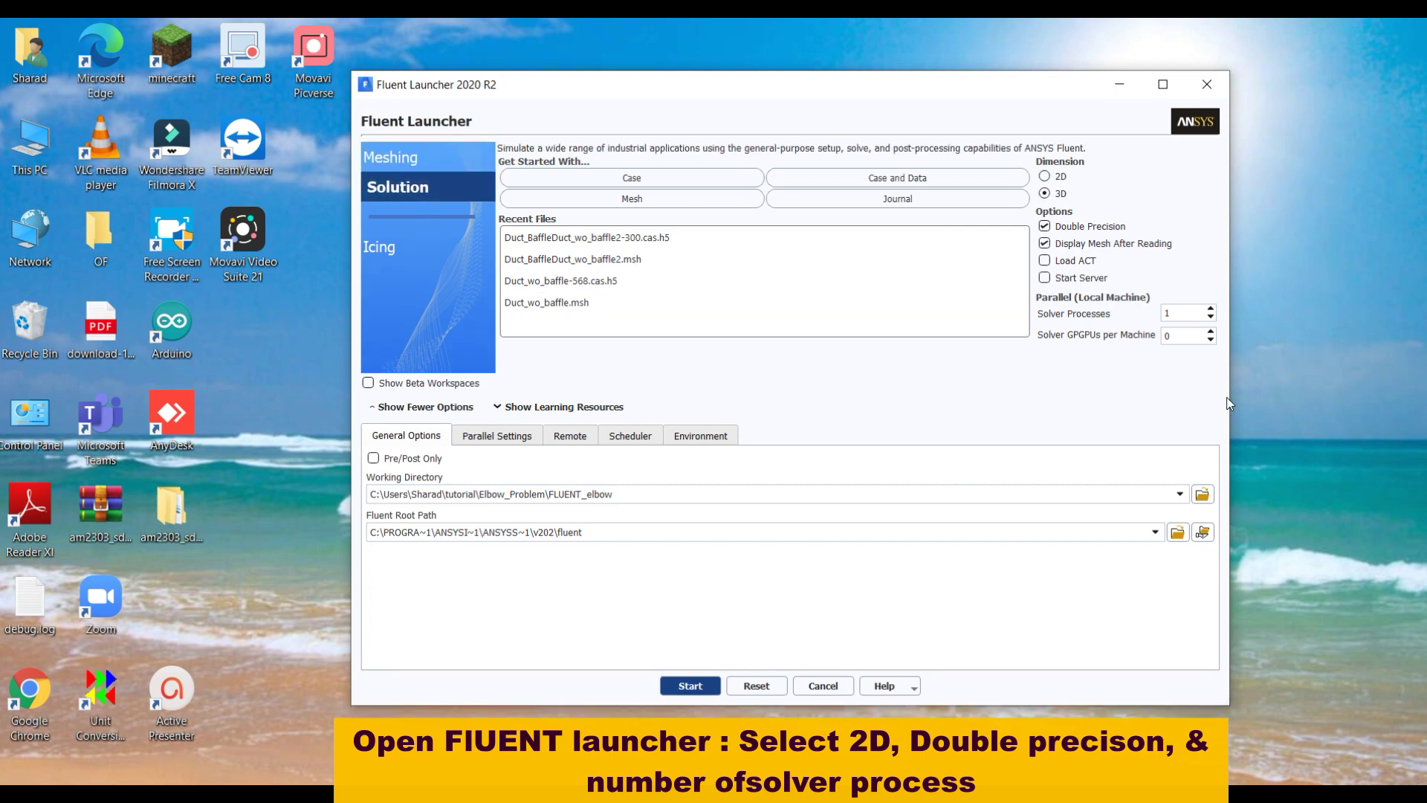
click(1063, 181)
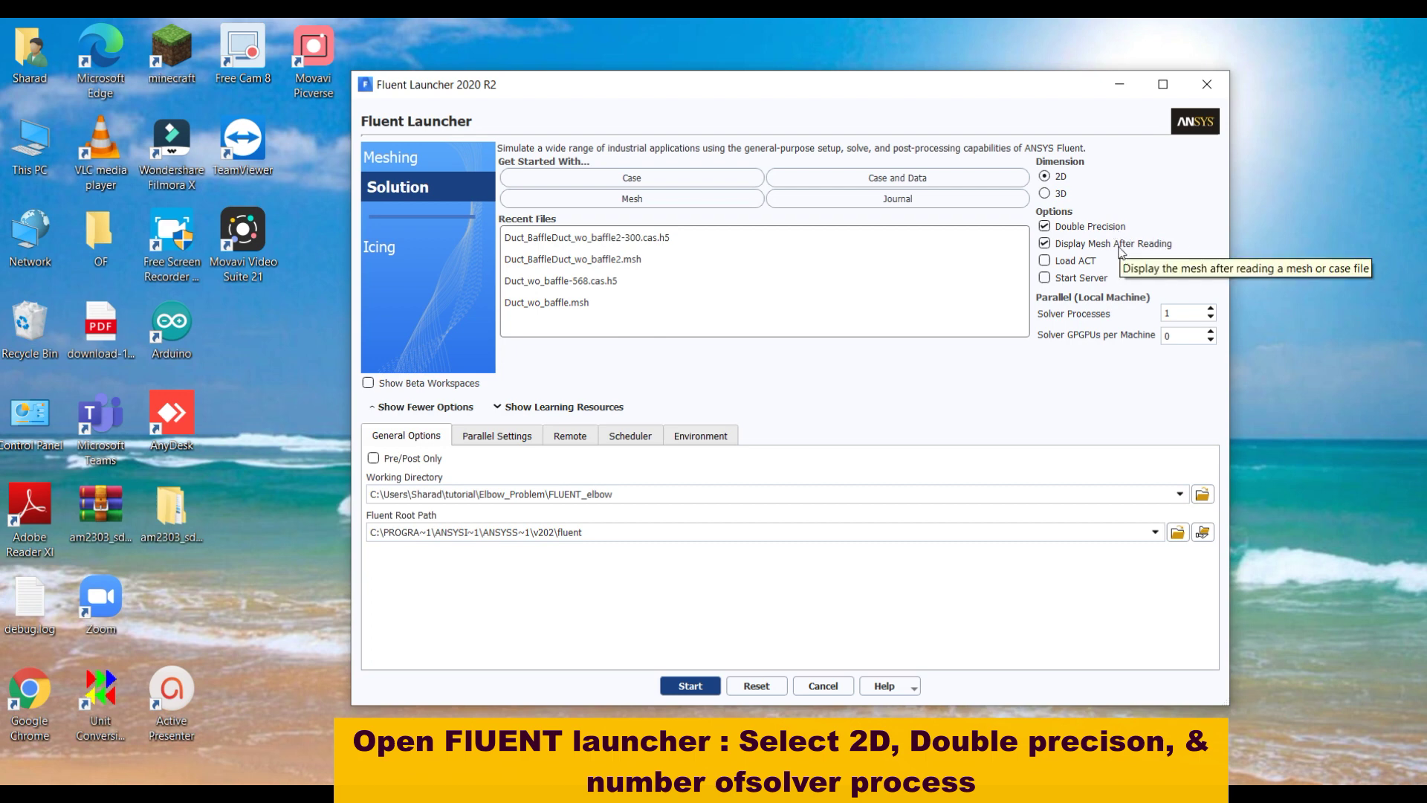
click(1204, 495)
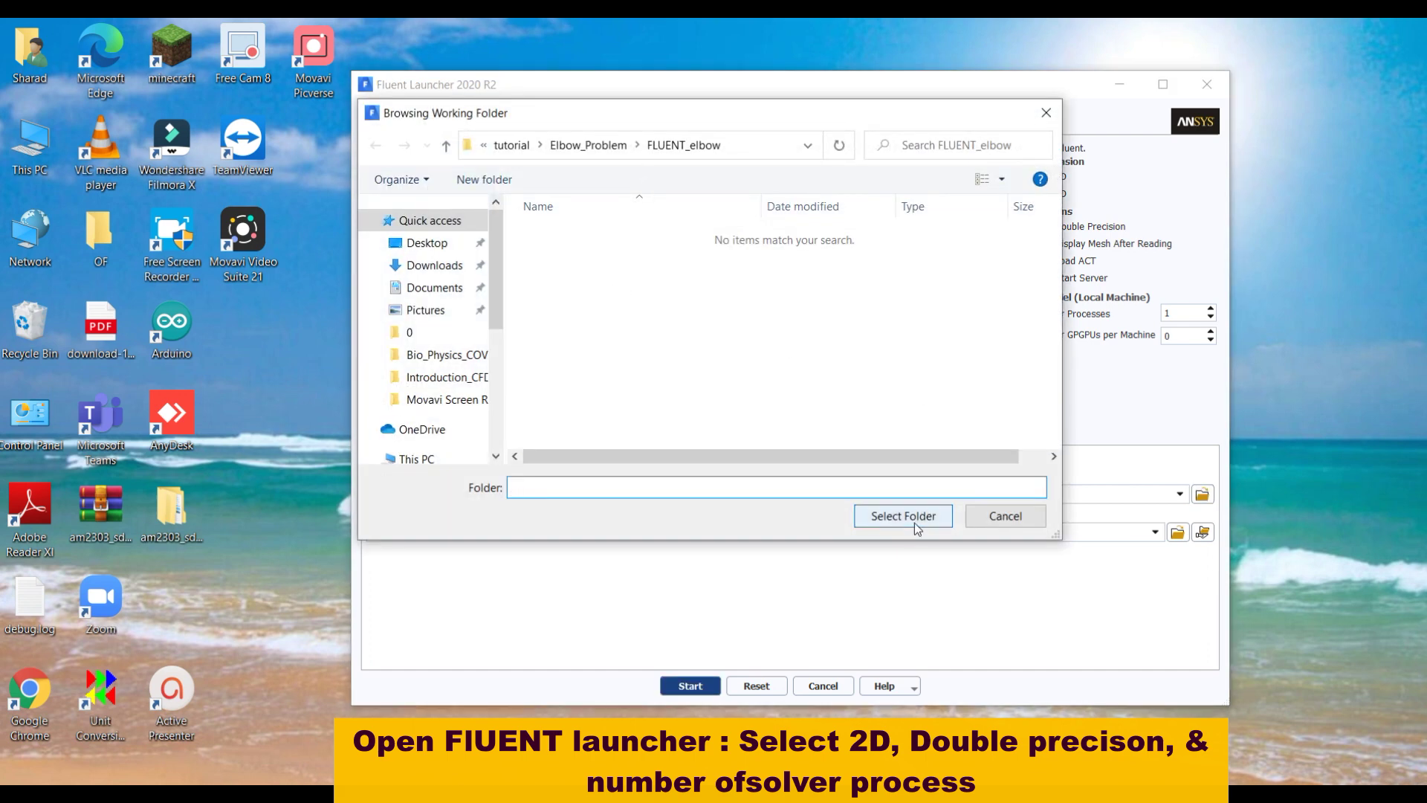
click(998, 518)
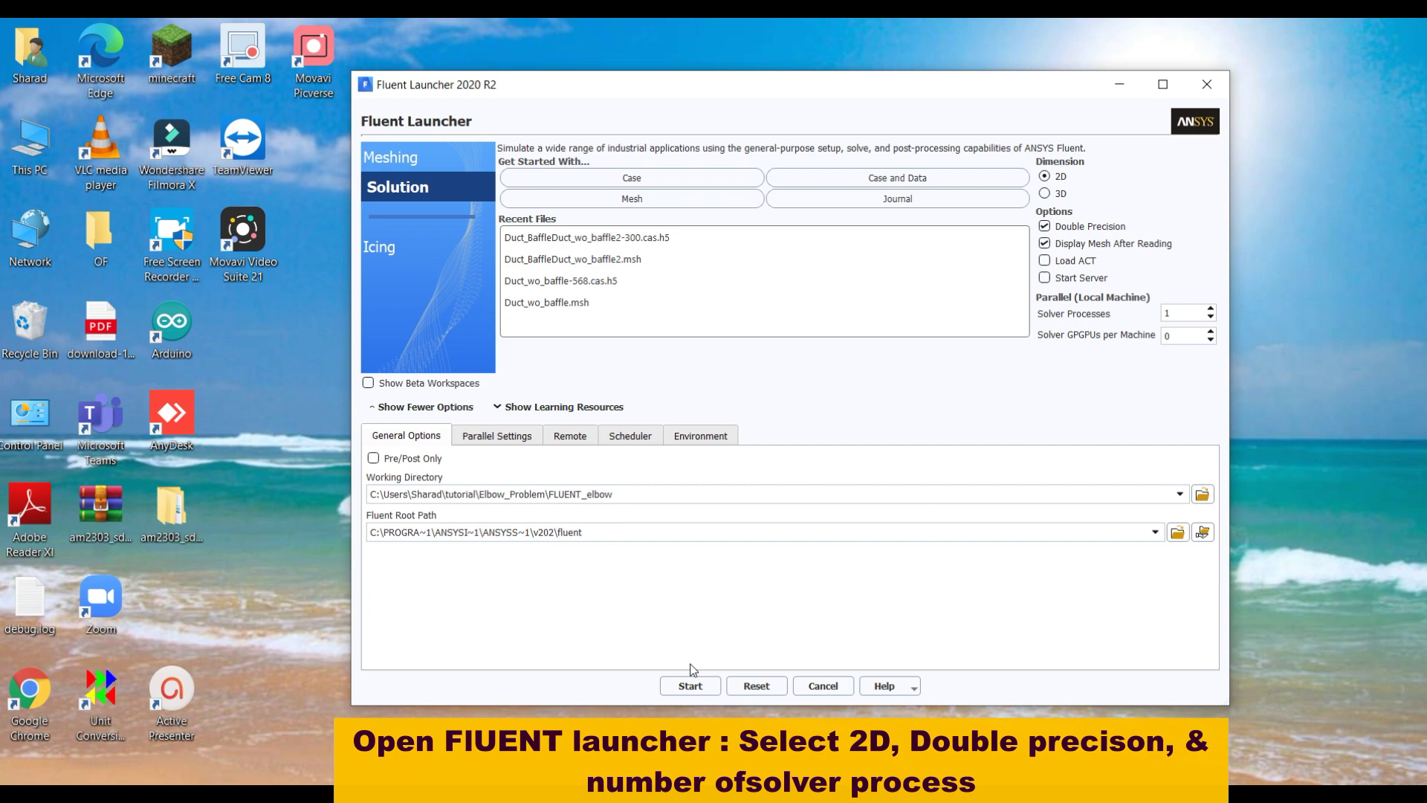
click(695, 687)
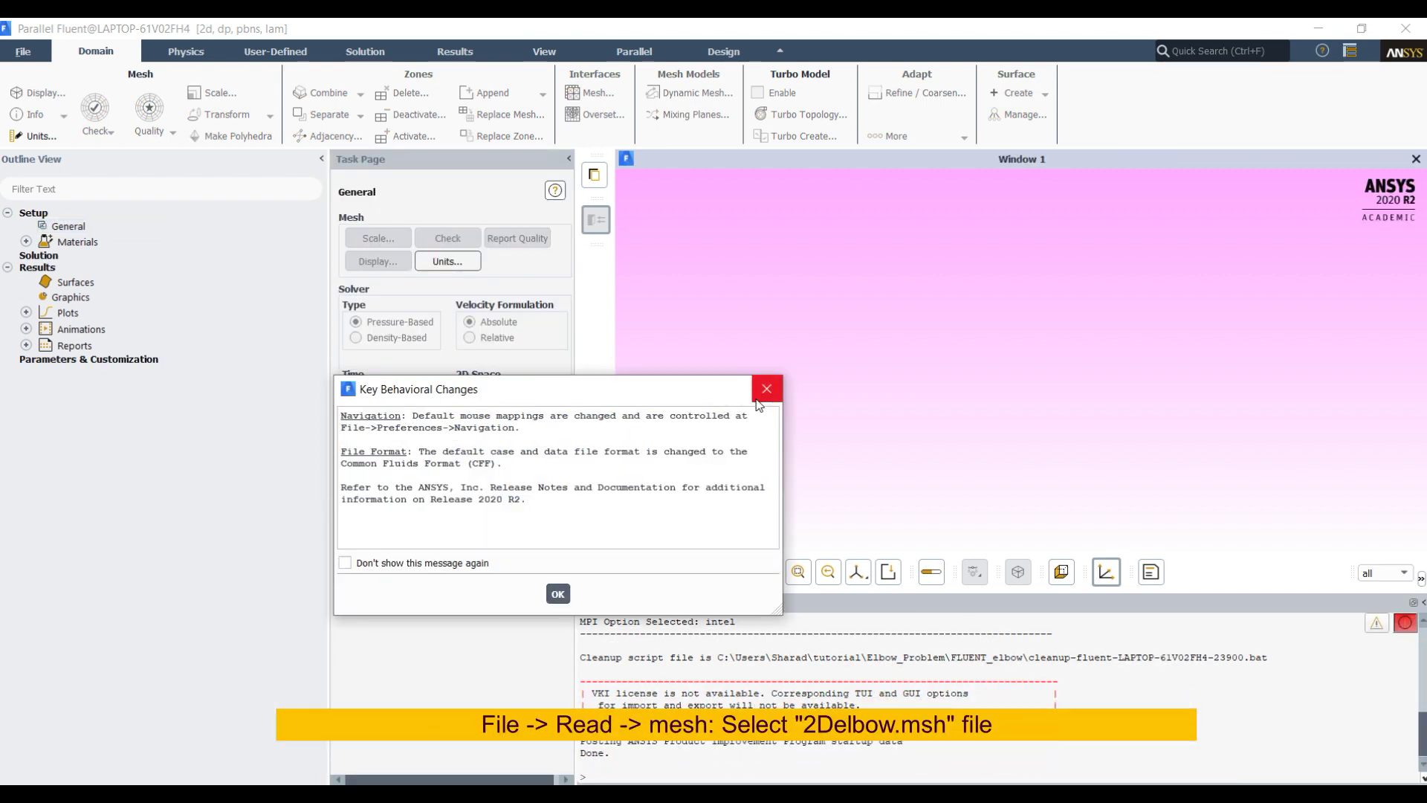
- Dismiss the behavioral-changes notice and read the elbow.msh mesh
click(766, 389)
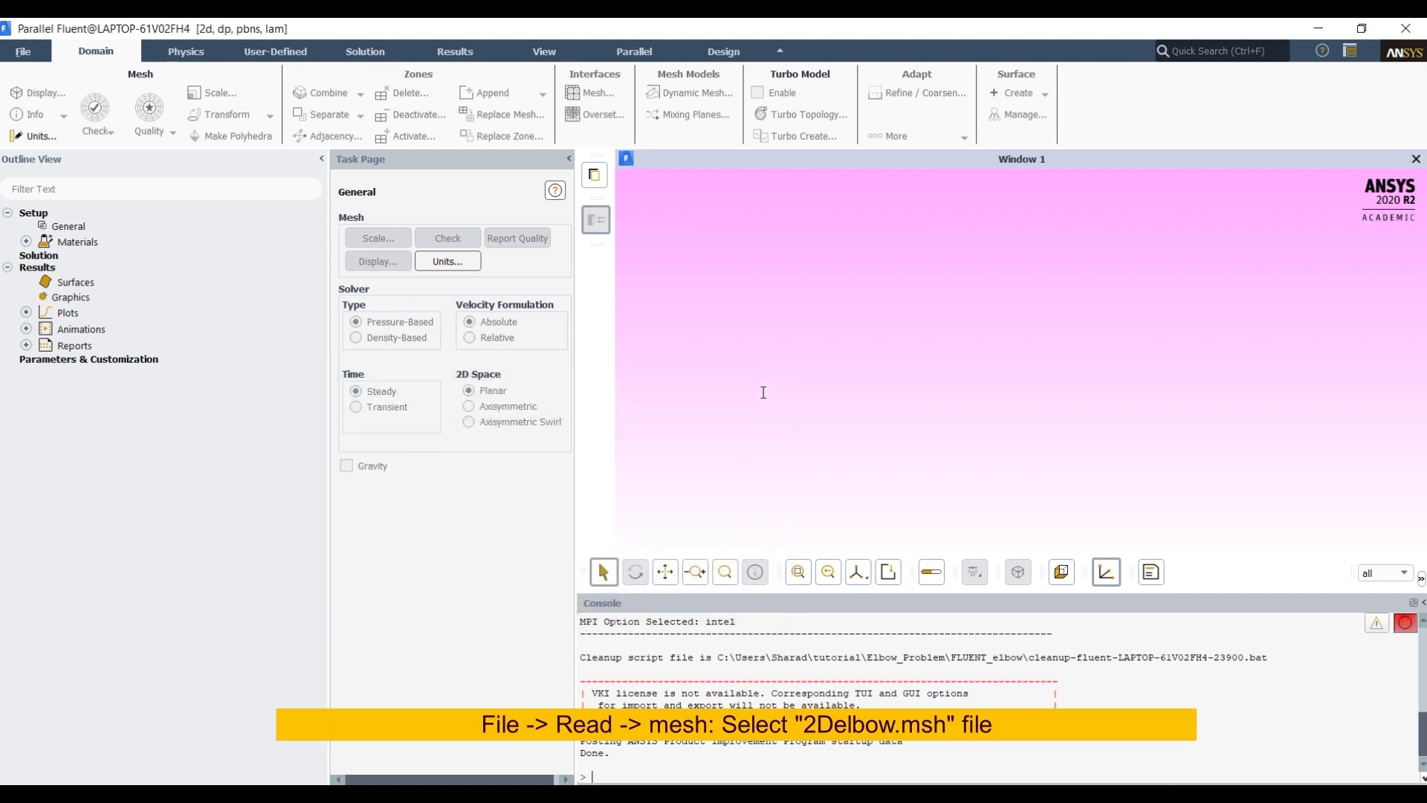
click(32, 59)
mouse_move(119, 87)
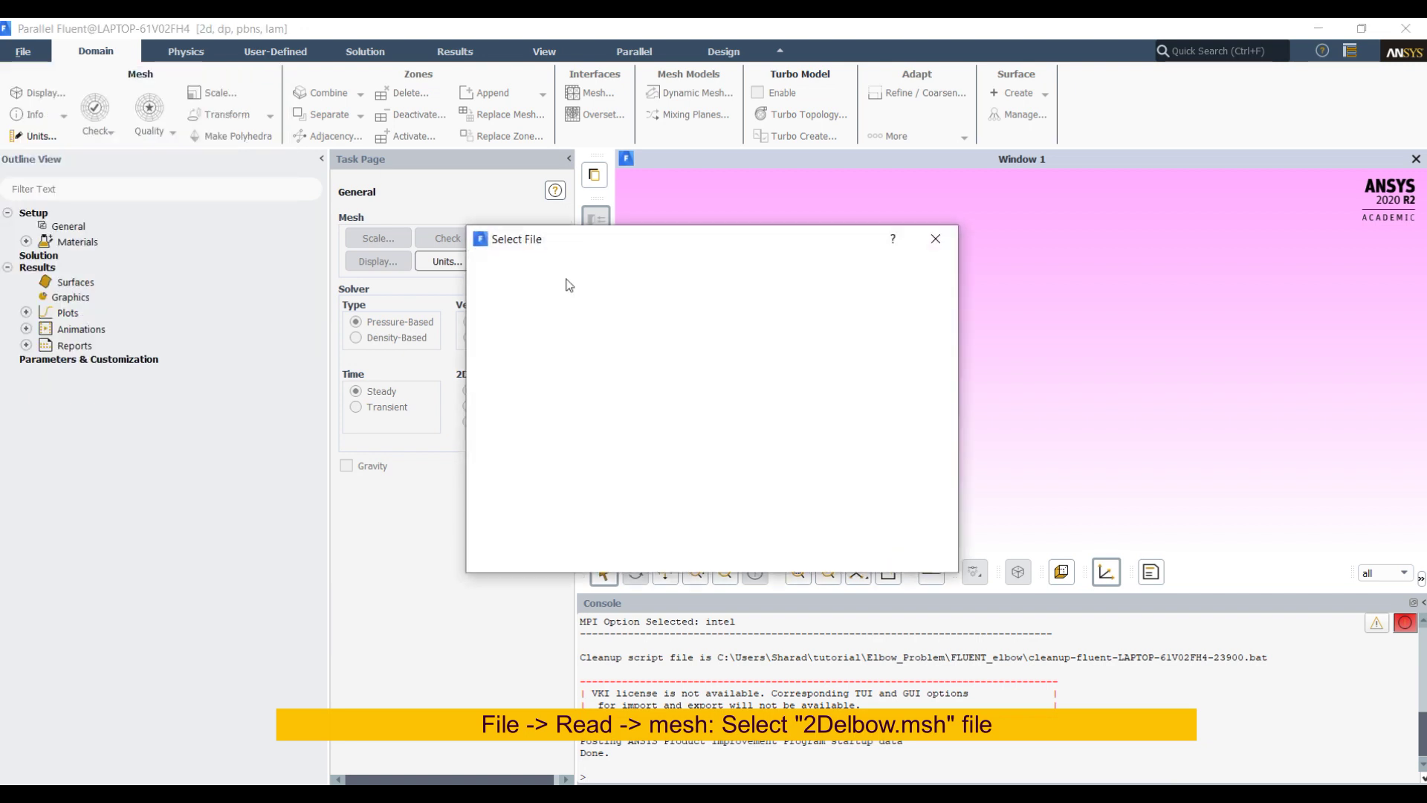
click(642, 331)
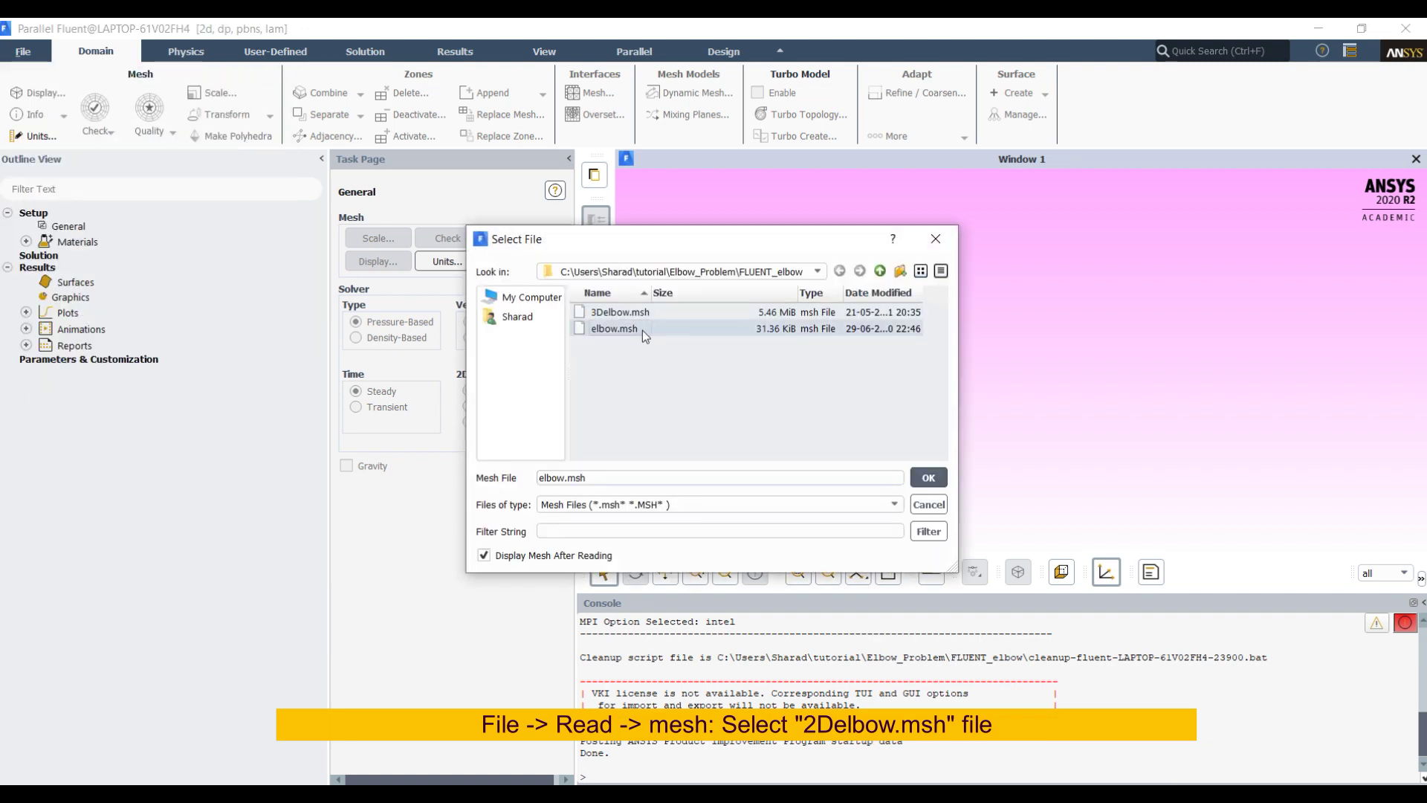
click(919, 477)
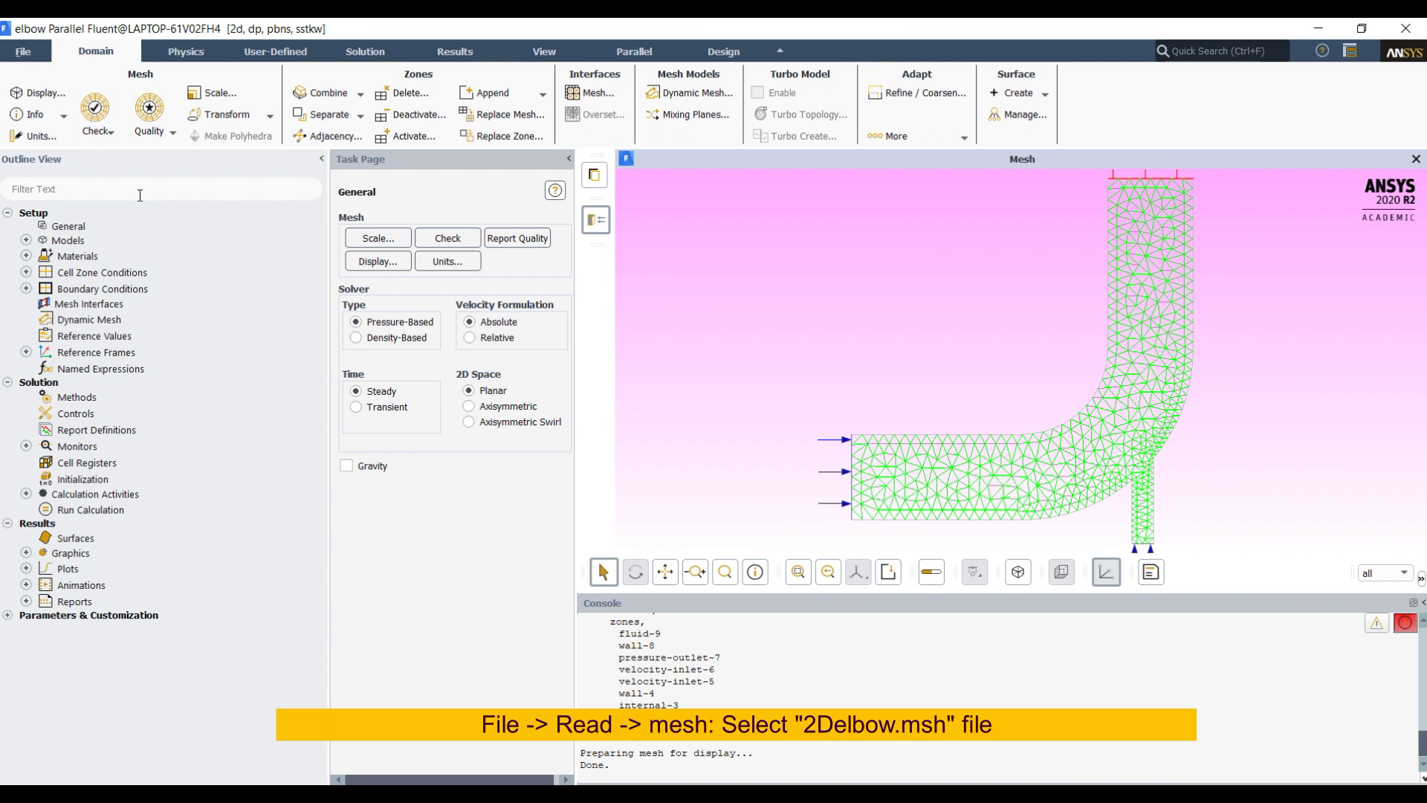
- Report mesh size (918 cells) and quality, highlighting minimum orthogonal quality 0.55
click(50, 115)
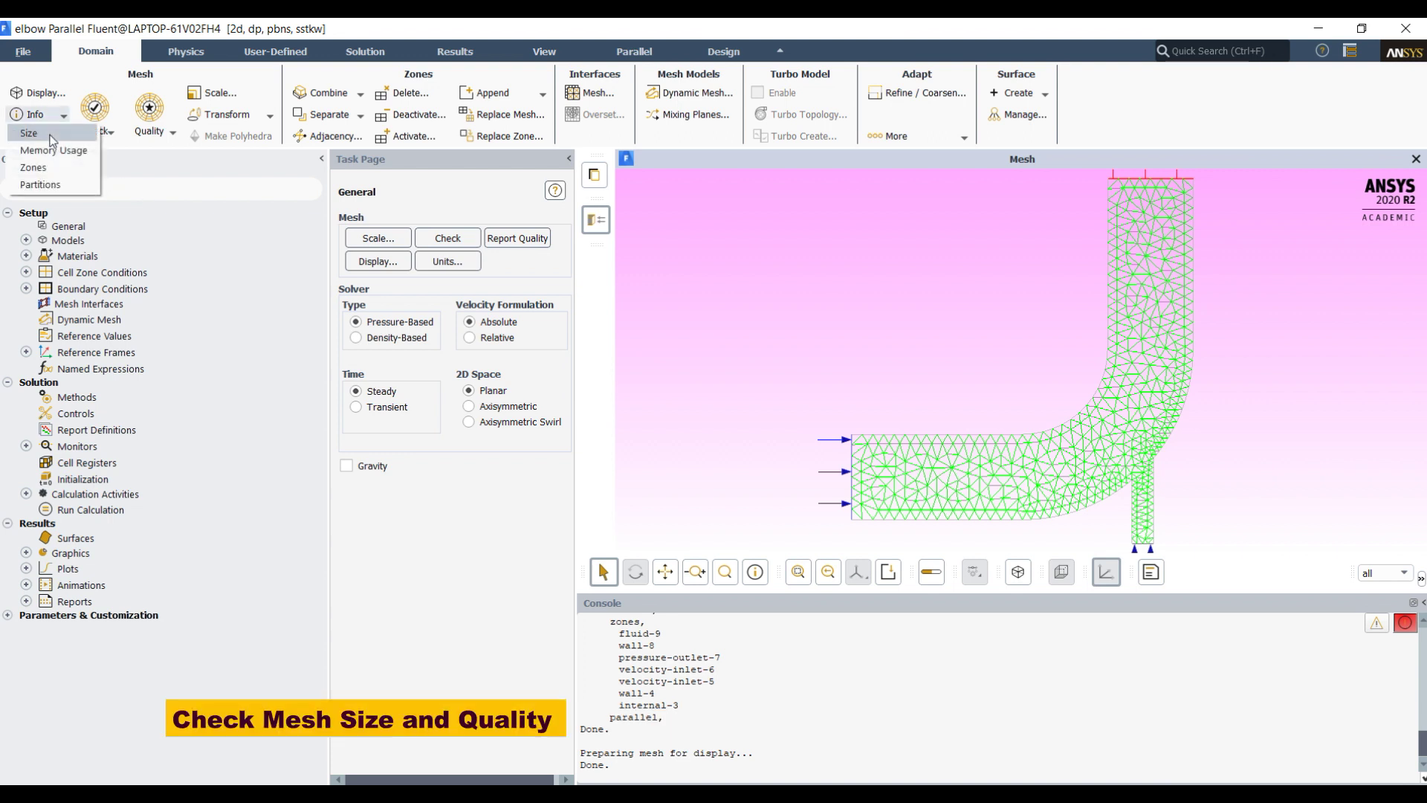
click(51, 136)
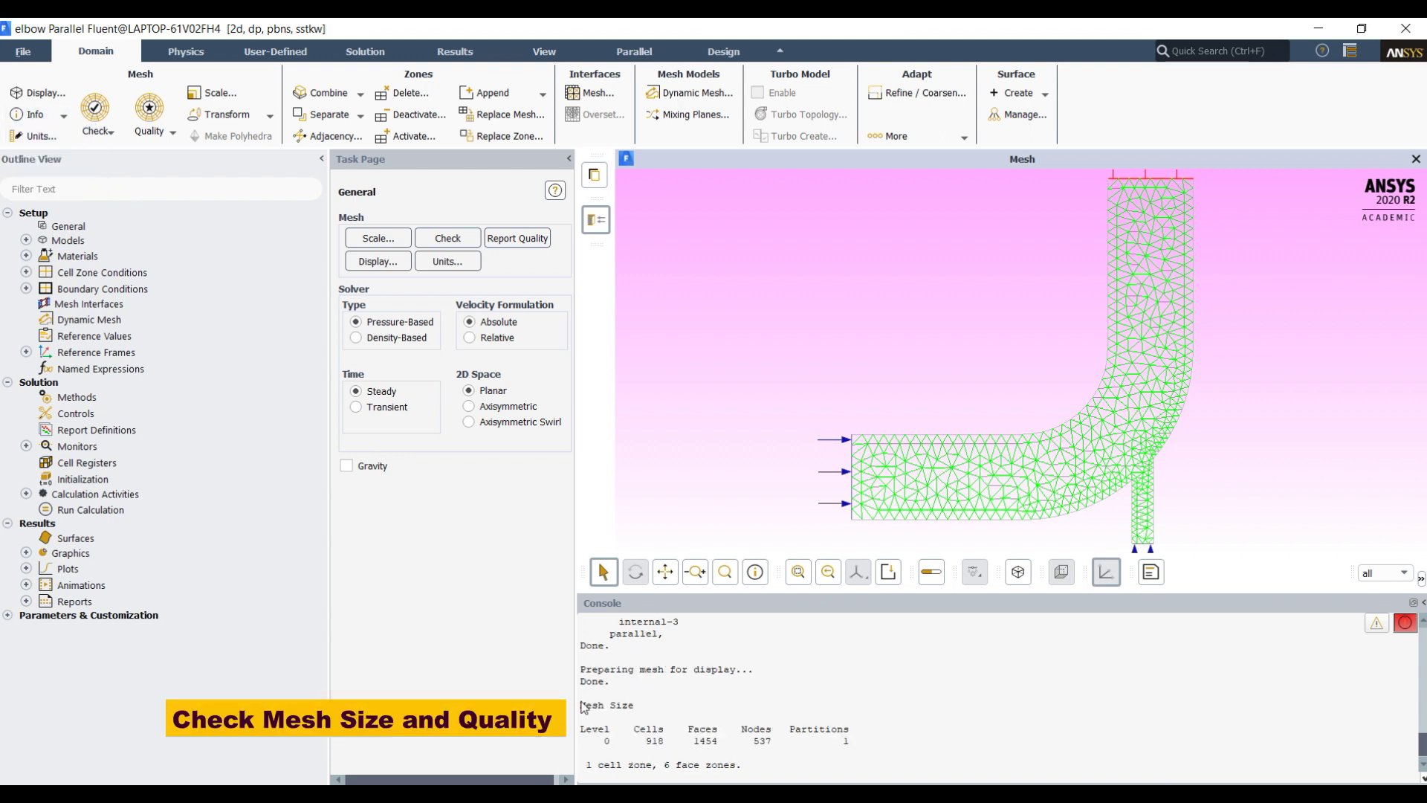
click(172, 134)
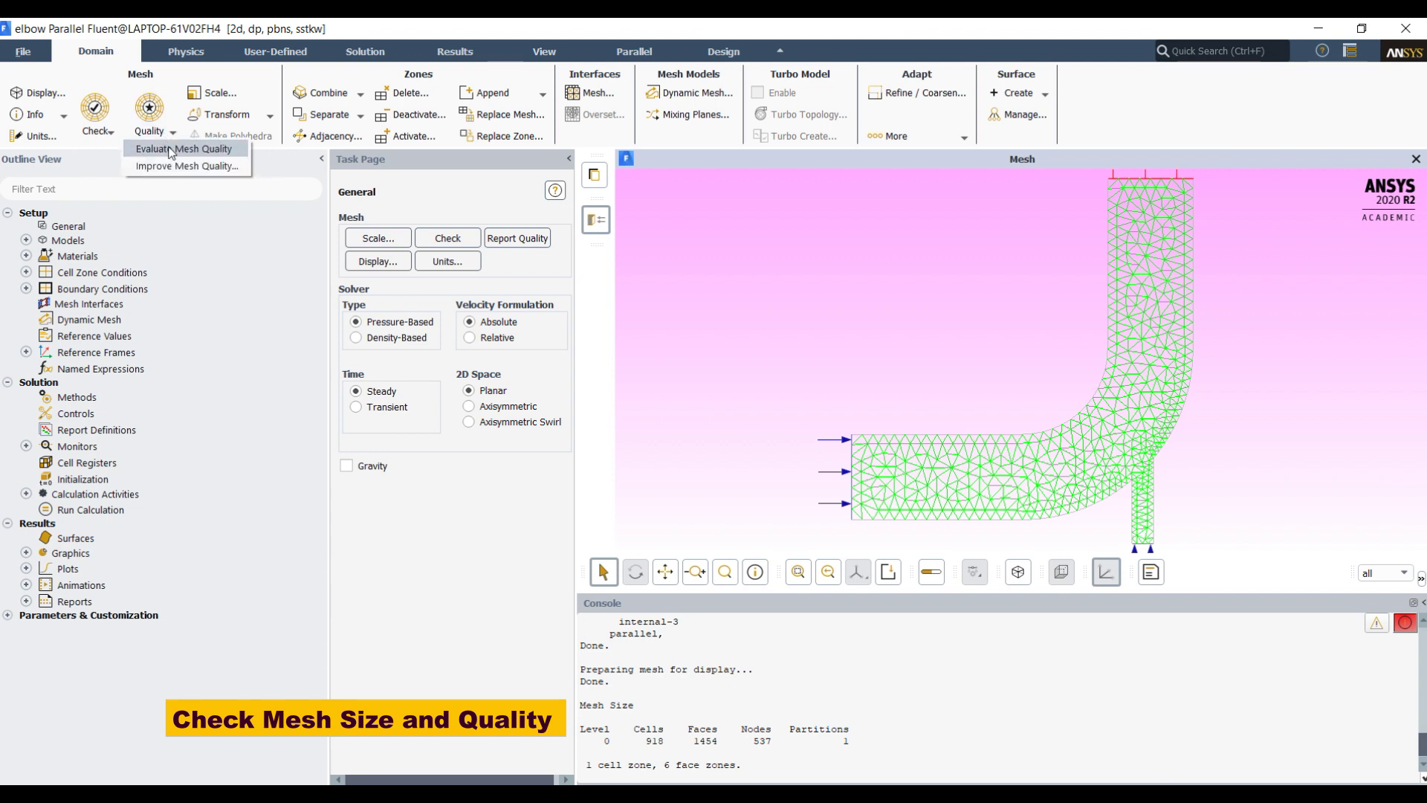
click(170, 153)
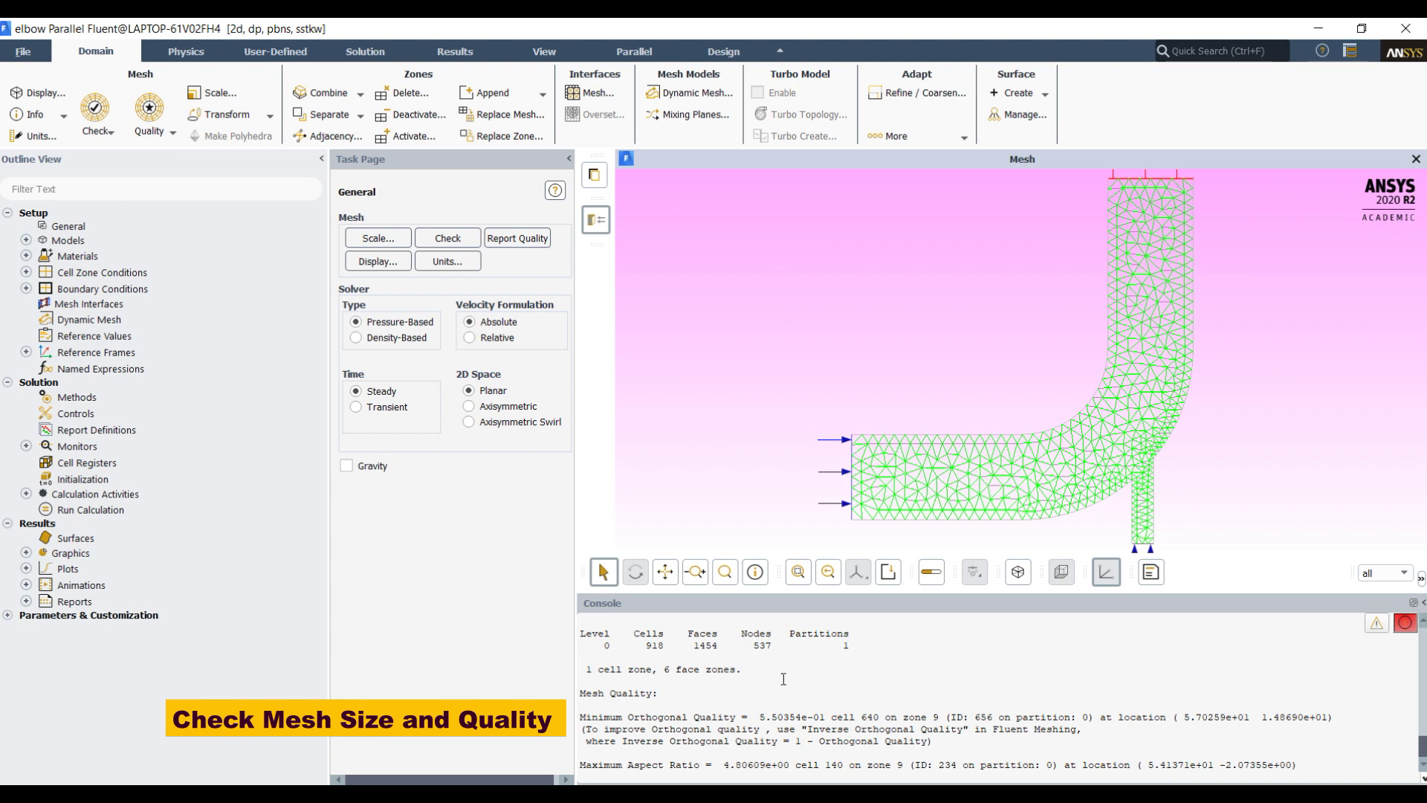
drag(582, 718, 854, 719)
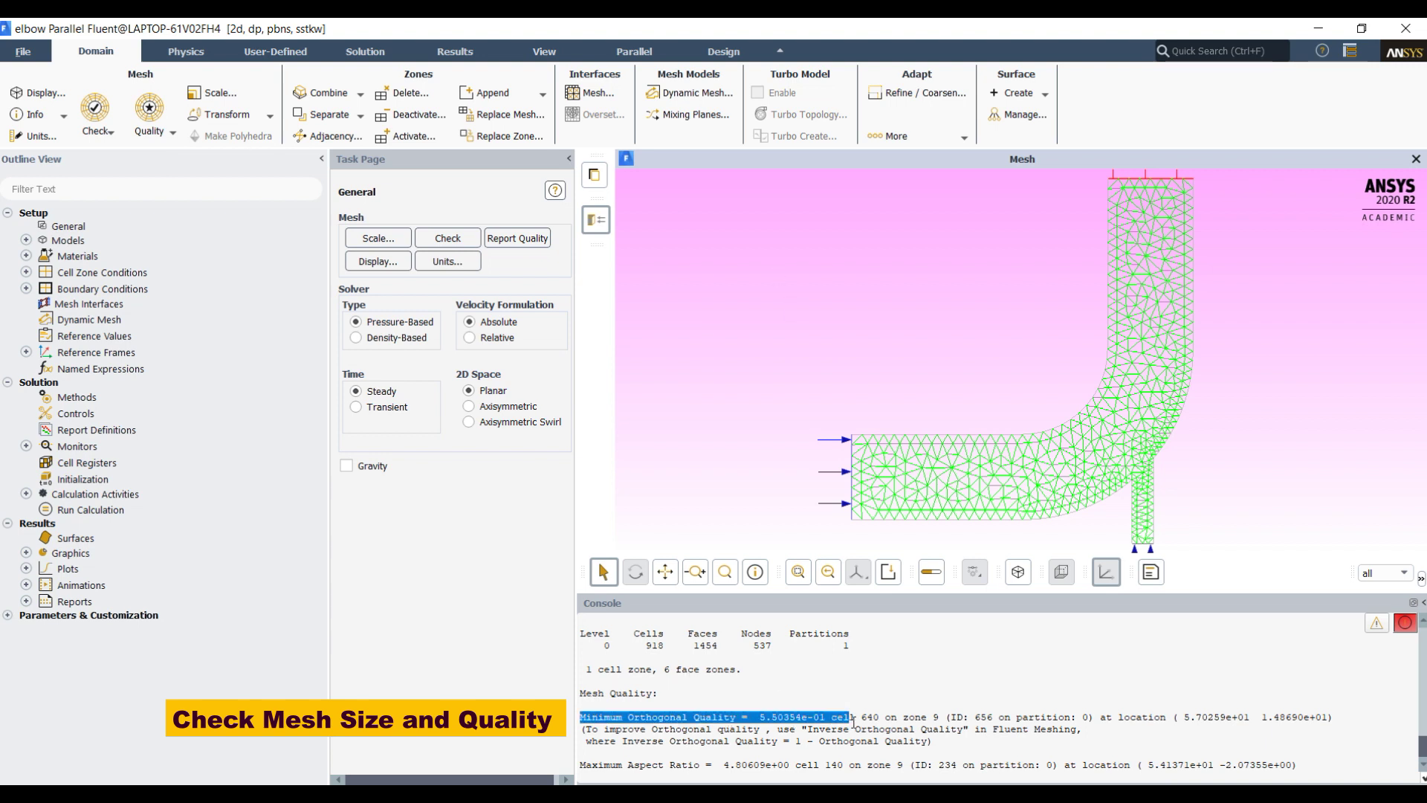
click(809, 708)
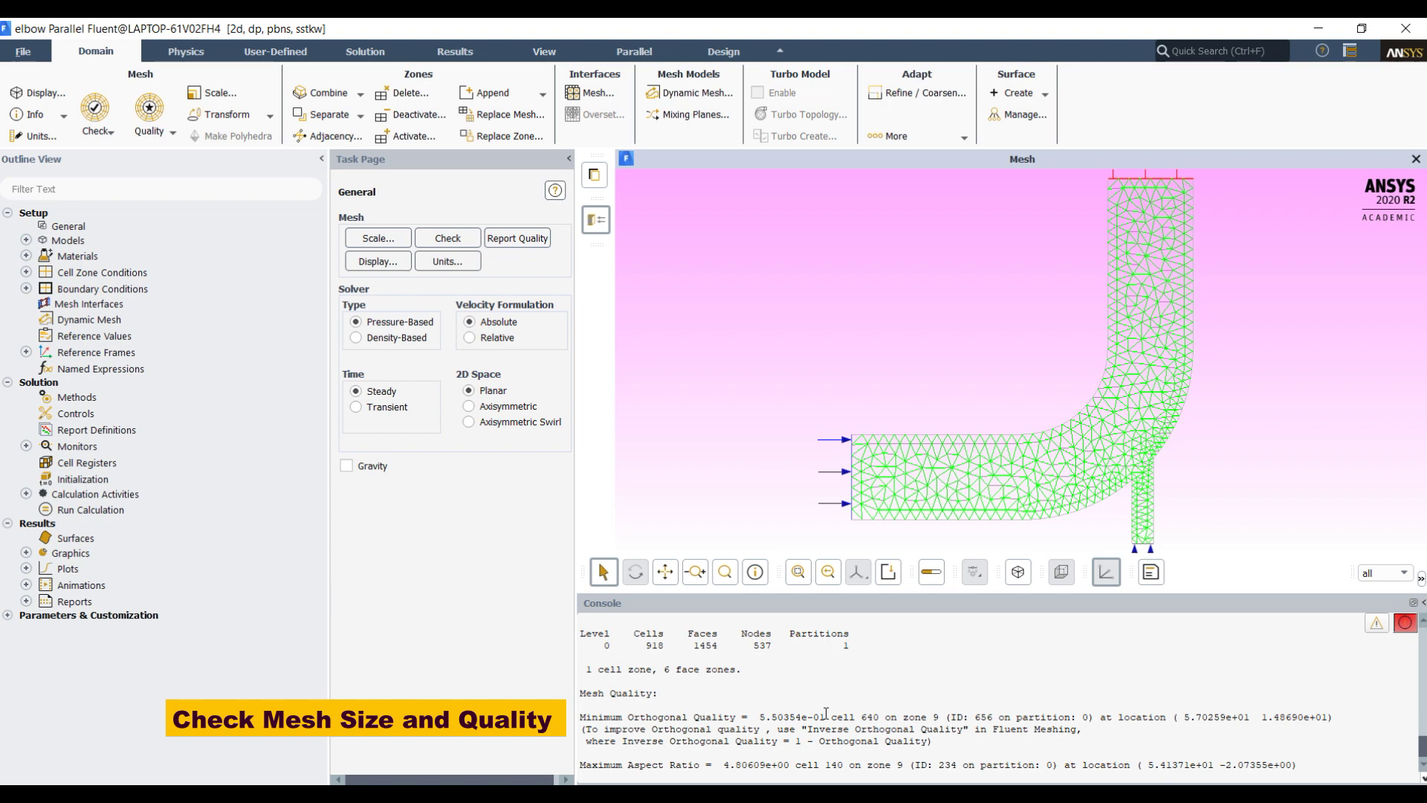
drag(825, 717, 759, 716)
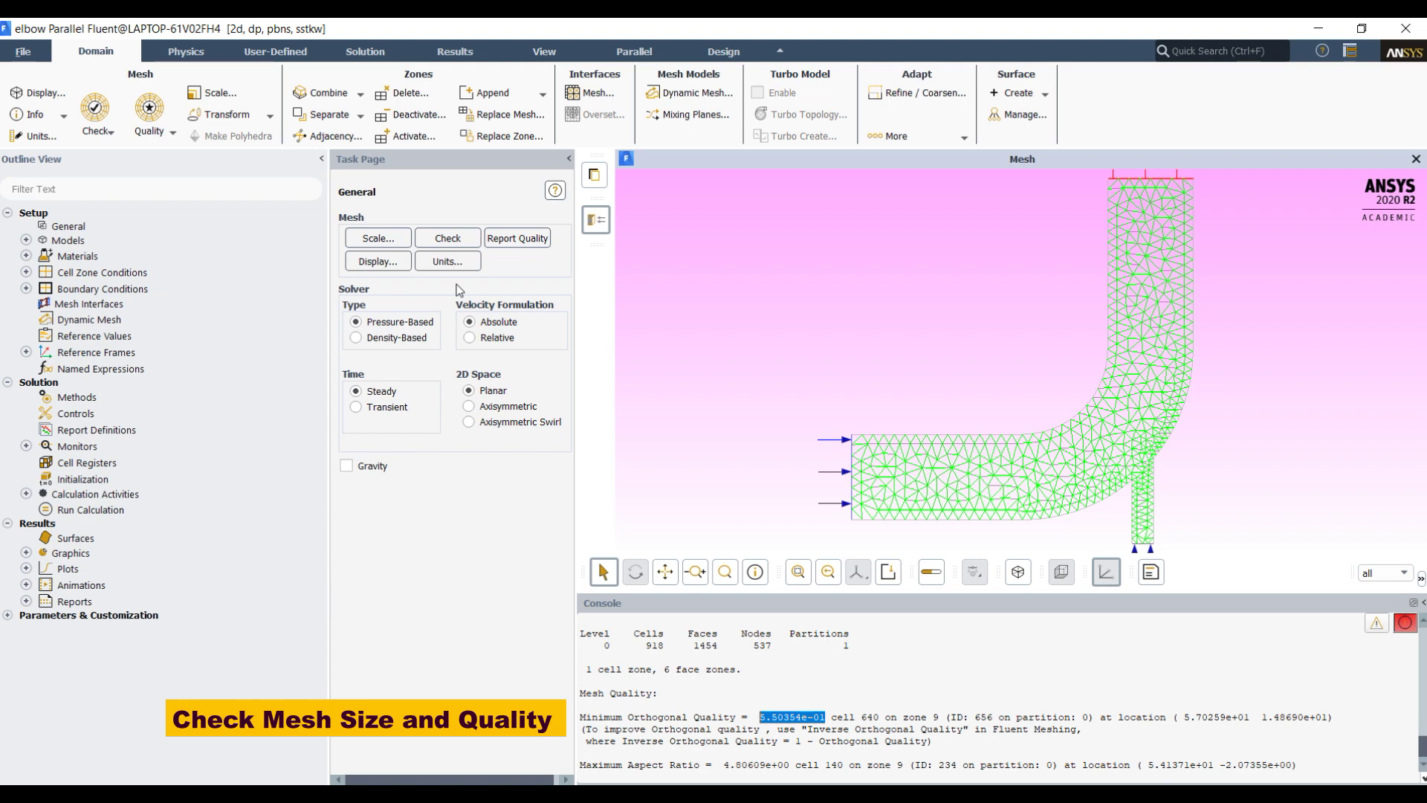
click(108, 228)
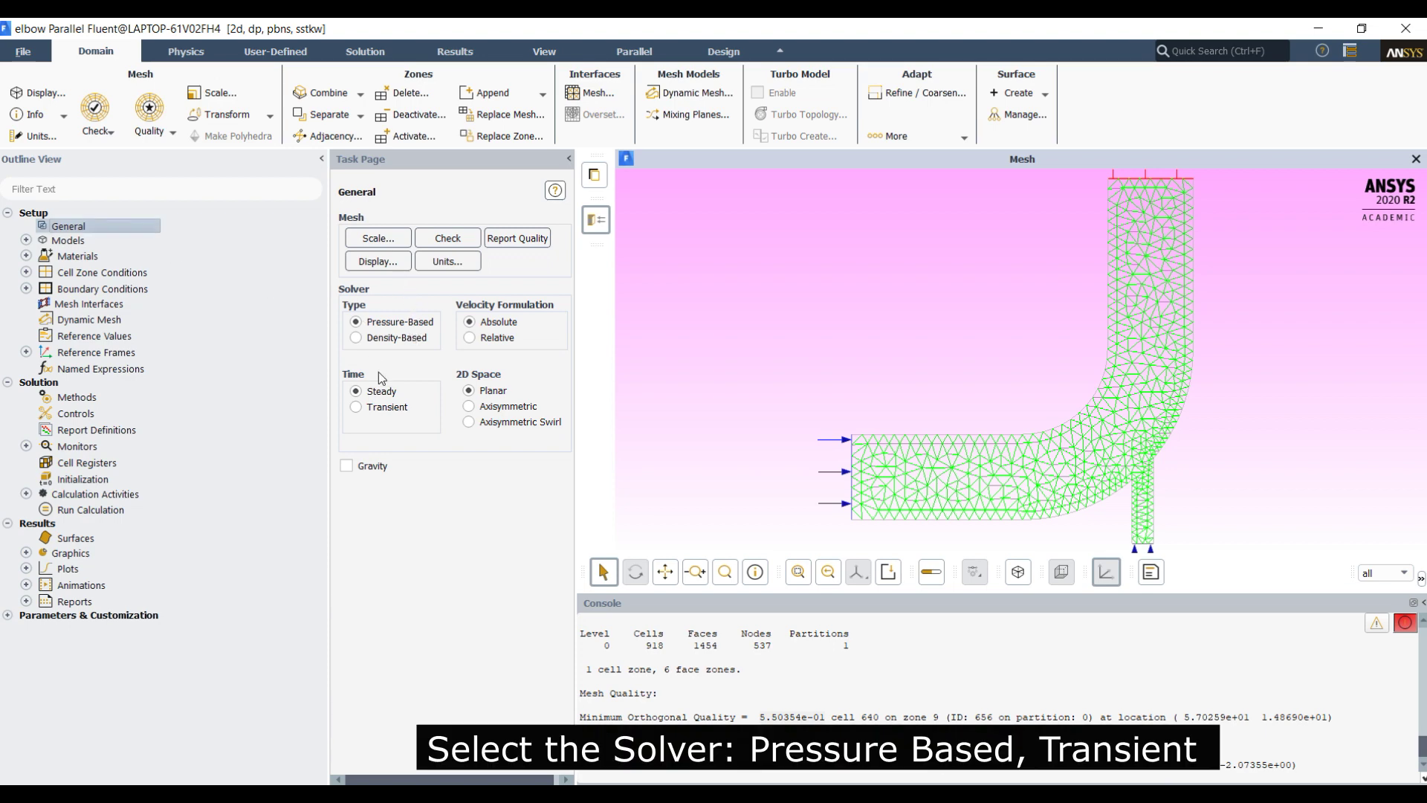
- Set the pressure-based solver's time option to Transient
click(391, 407)
click(391, 395)
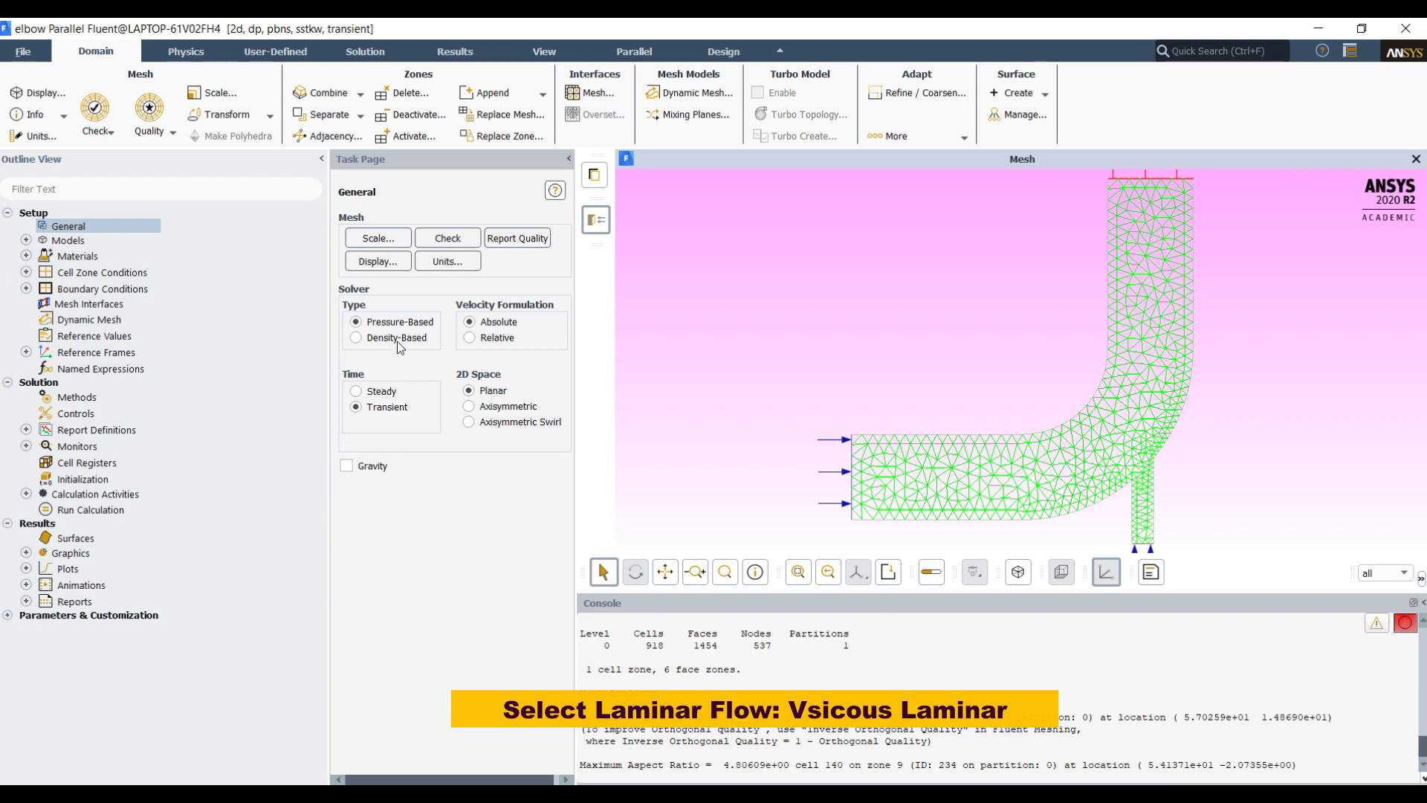
click(66, 243)
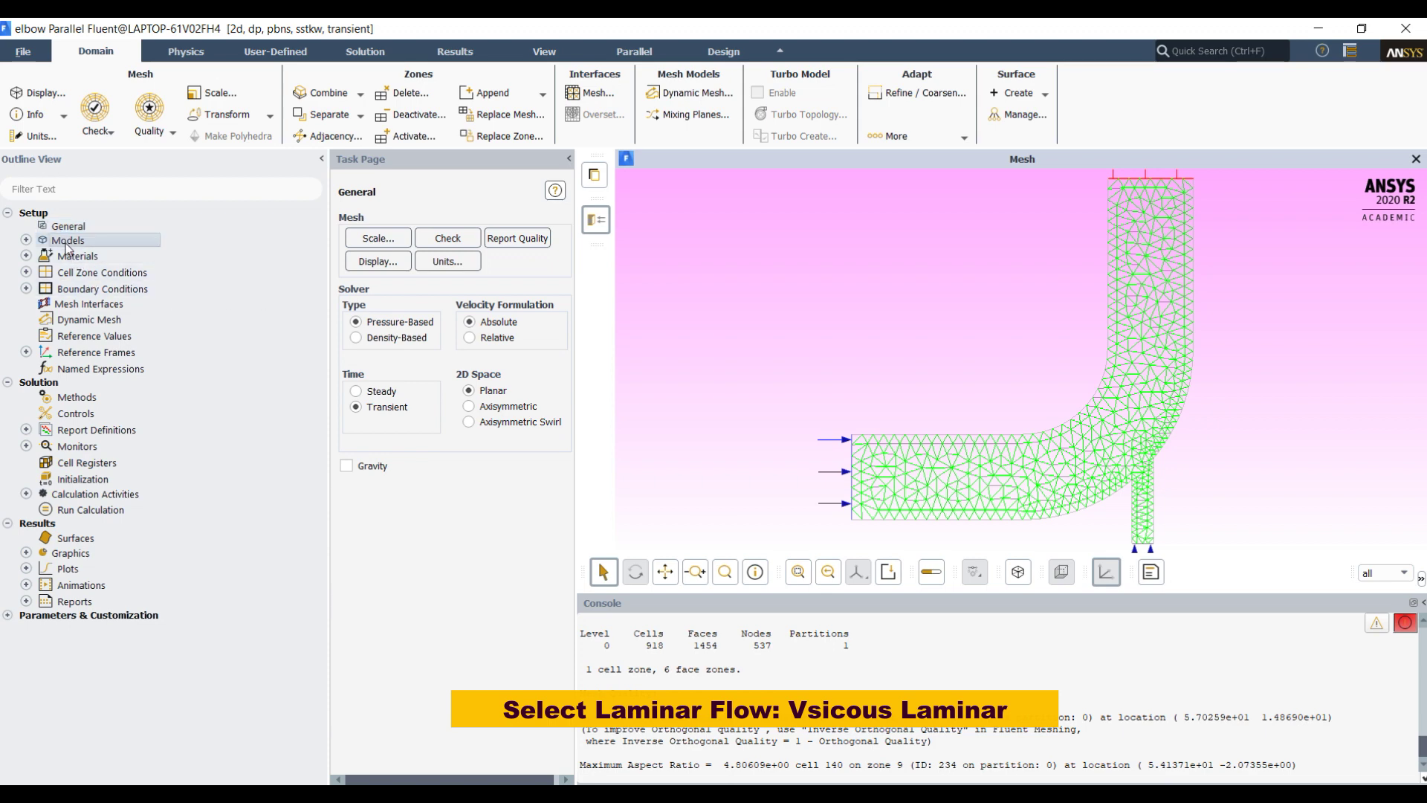
- Change the viscous model from SST k-omega to Laminar
double_click(66, 242)
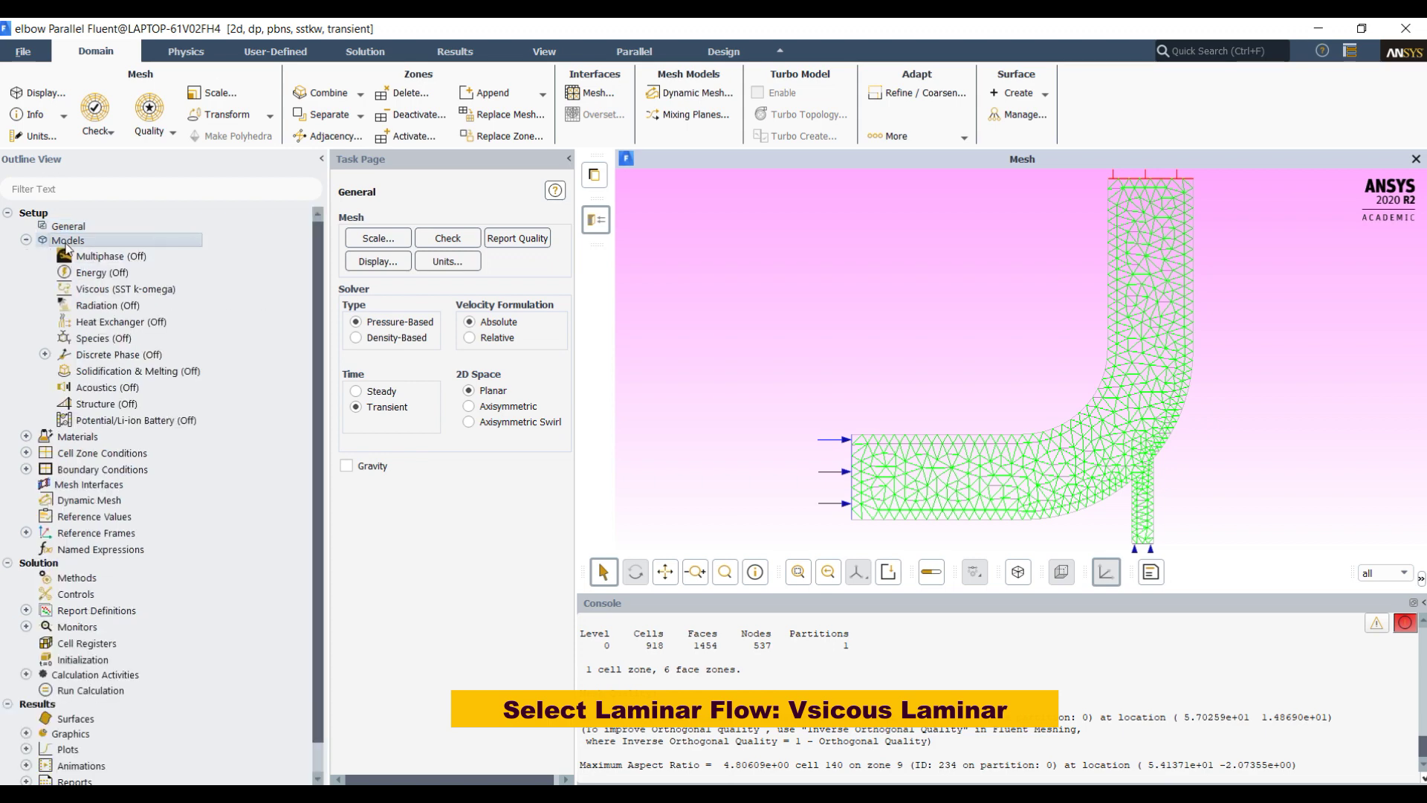
click(139, 288)
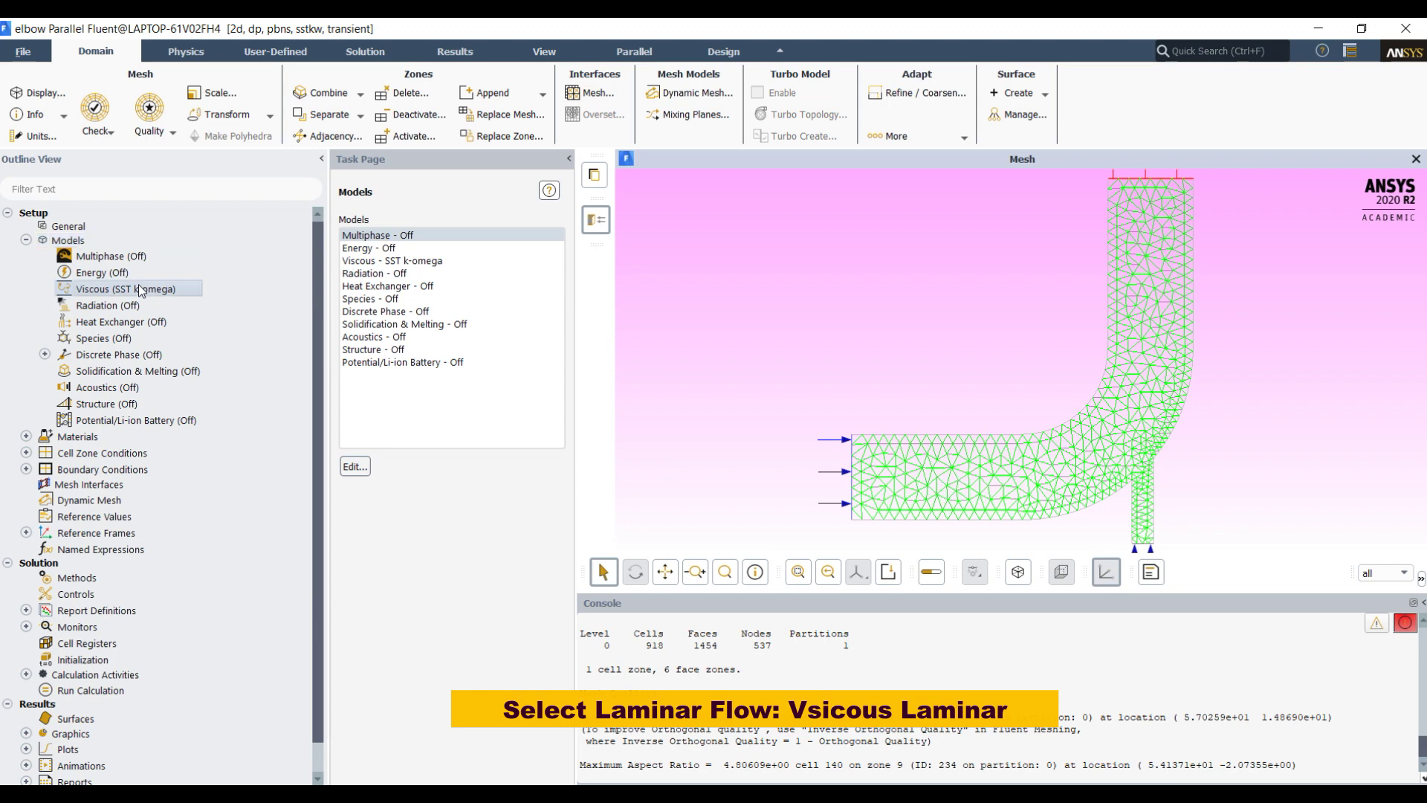
double_click(139, 287)
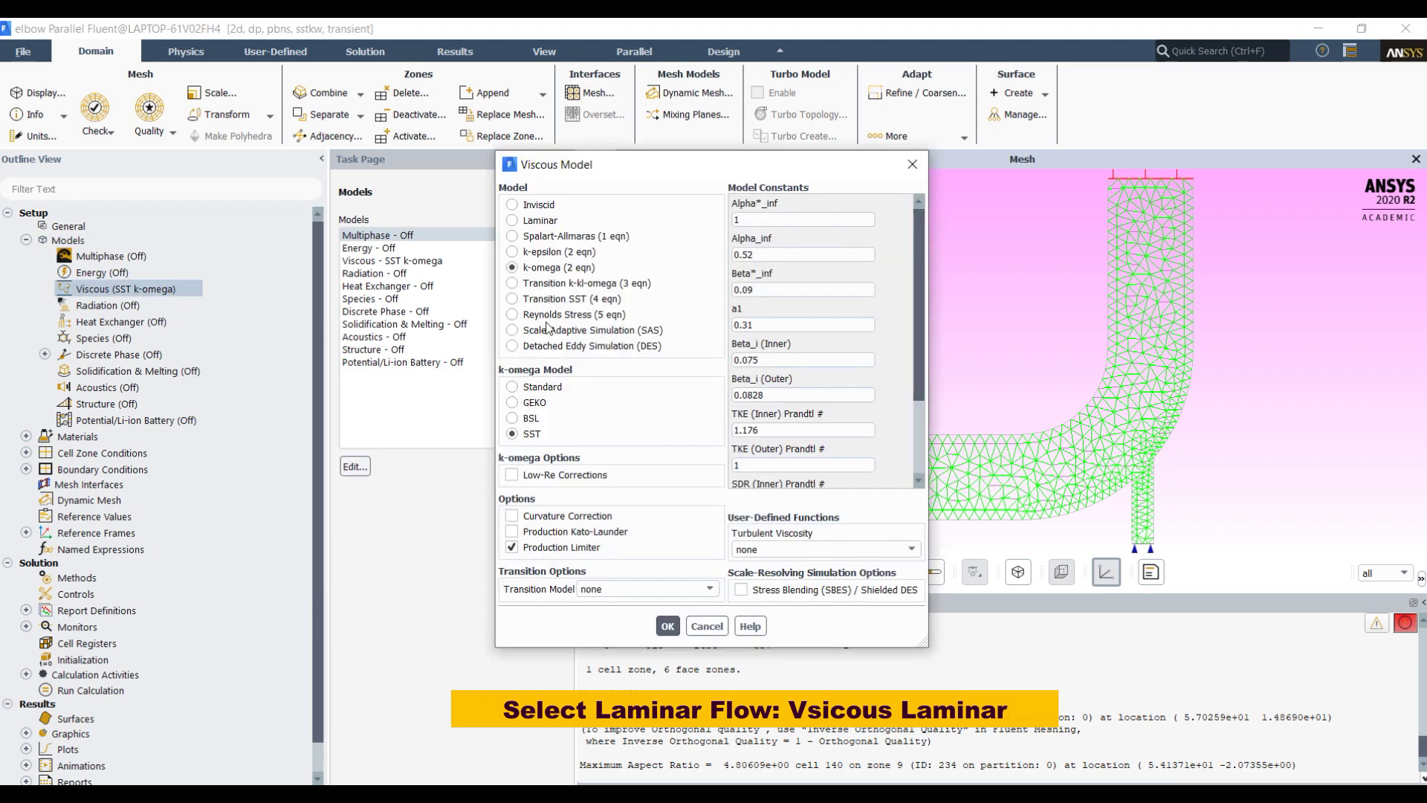
click(540, 220)
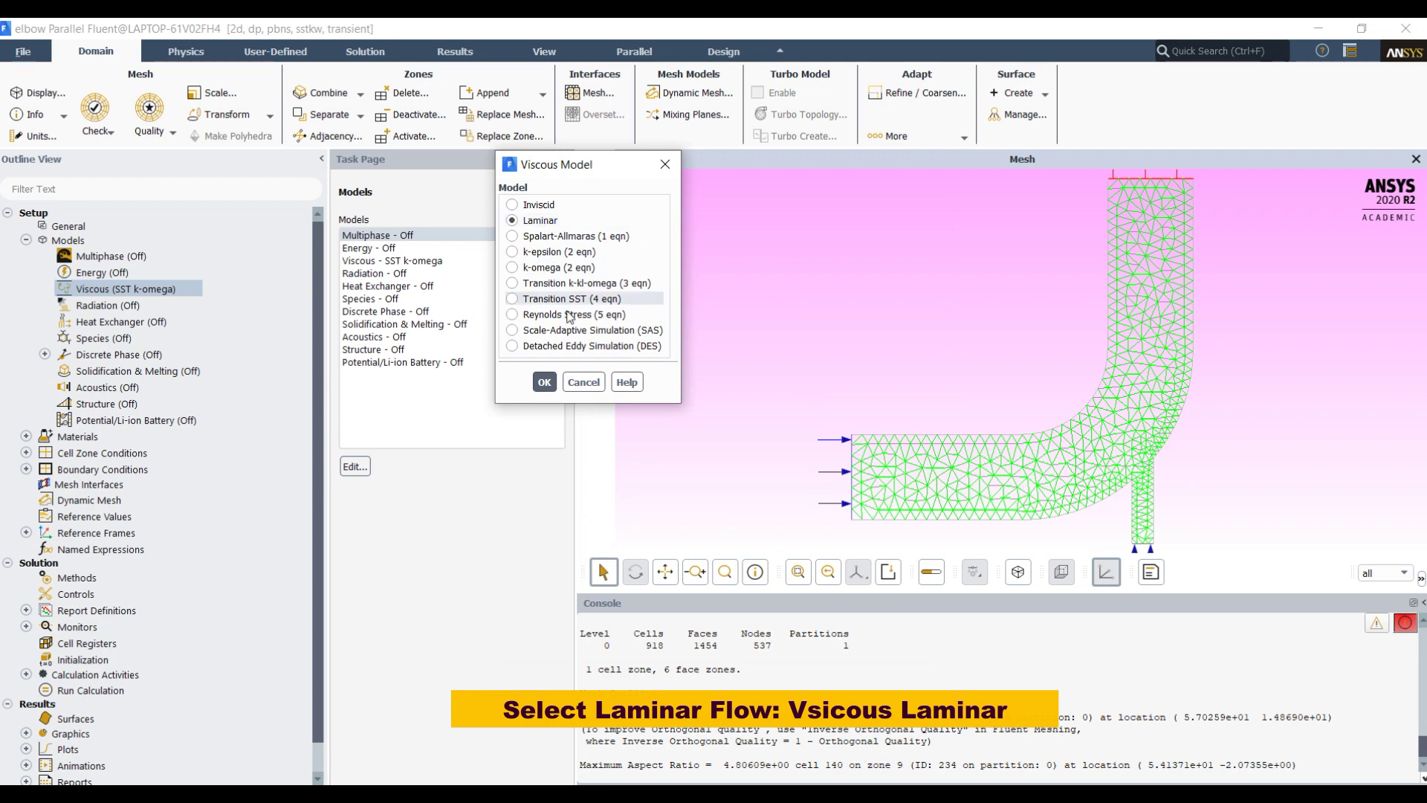
click(546, 381)
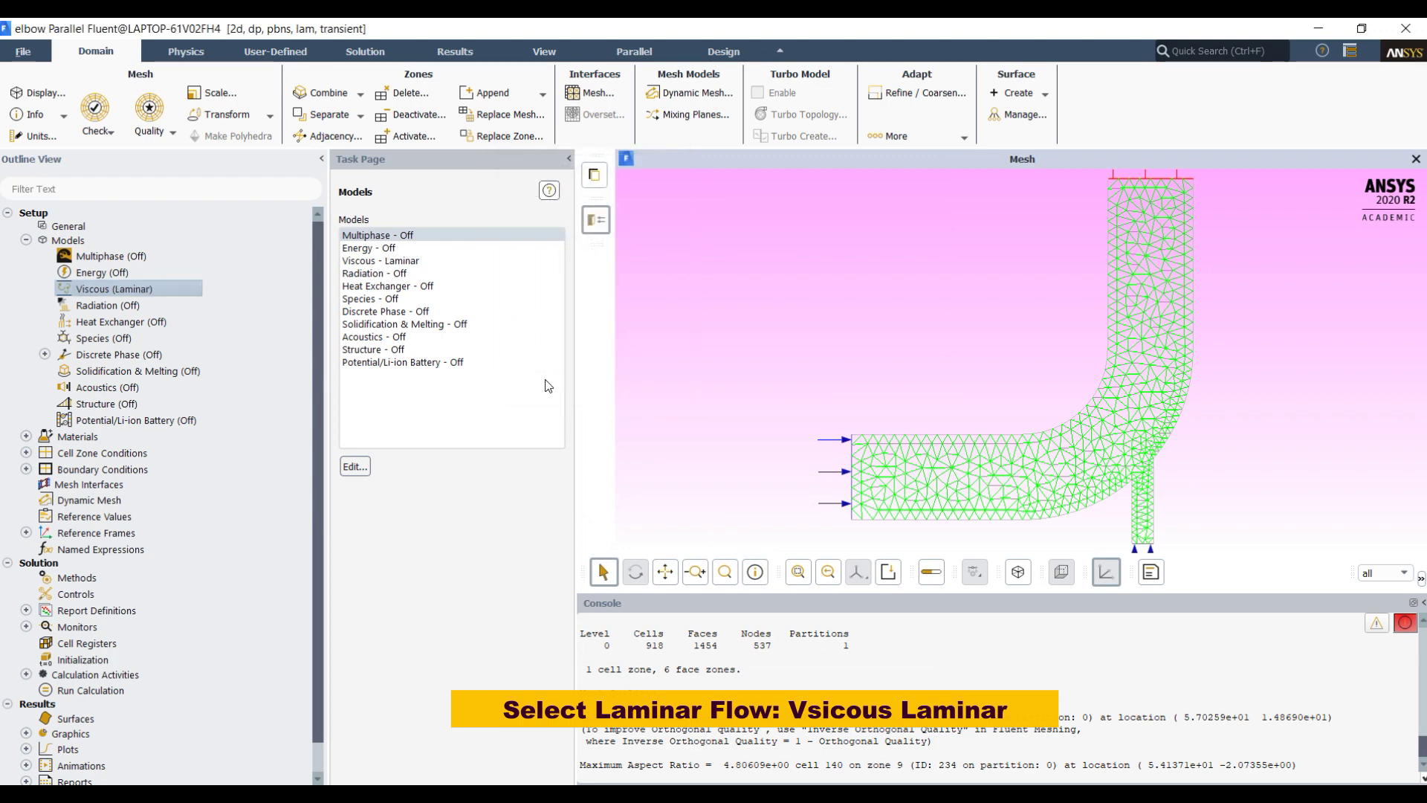
- Review the air material's density and viscosity values
double_click(63, 435)
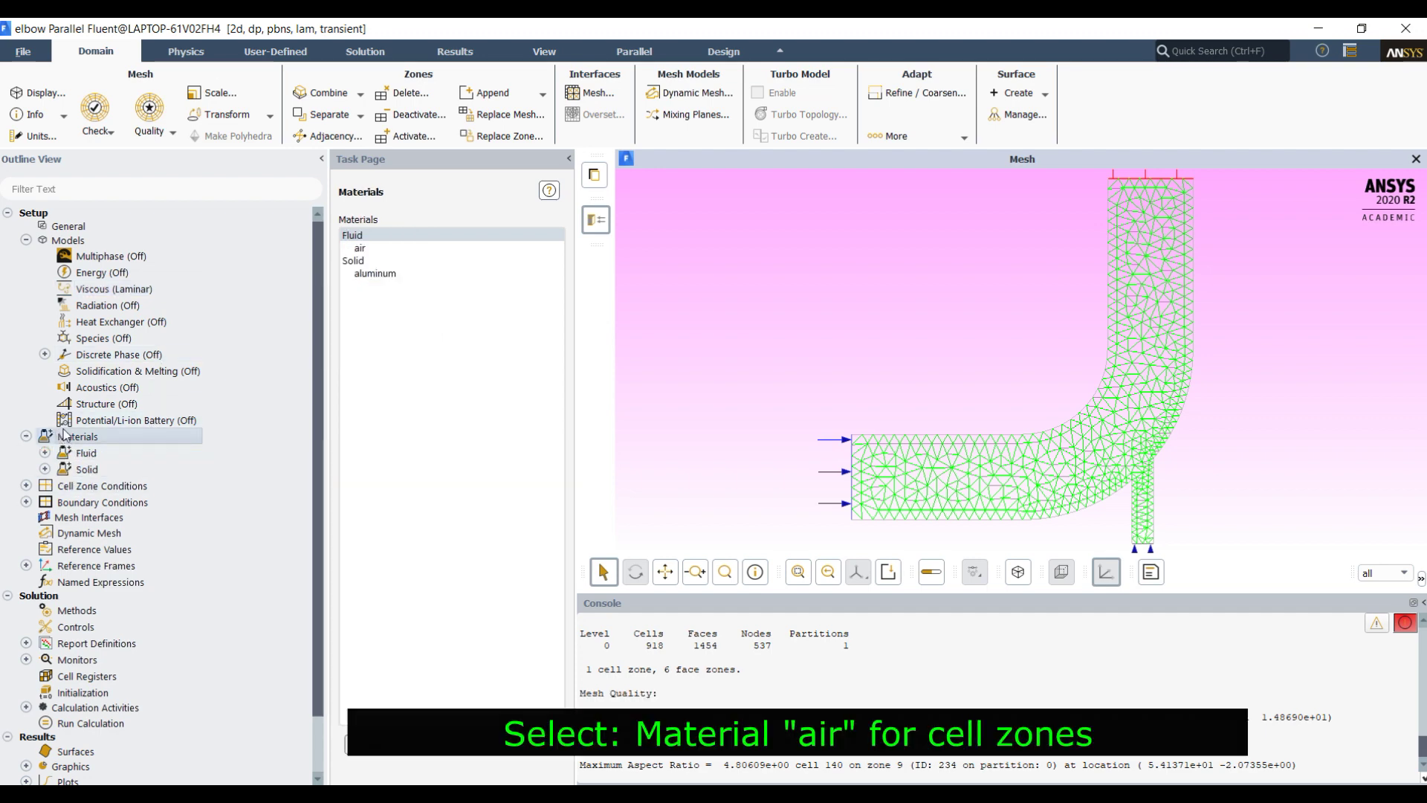
double_click(390, 246)
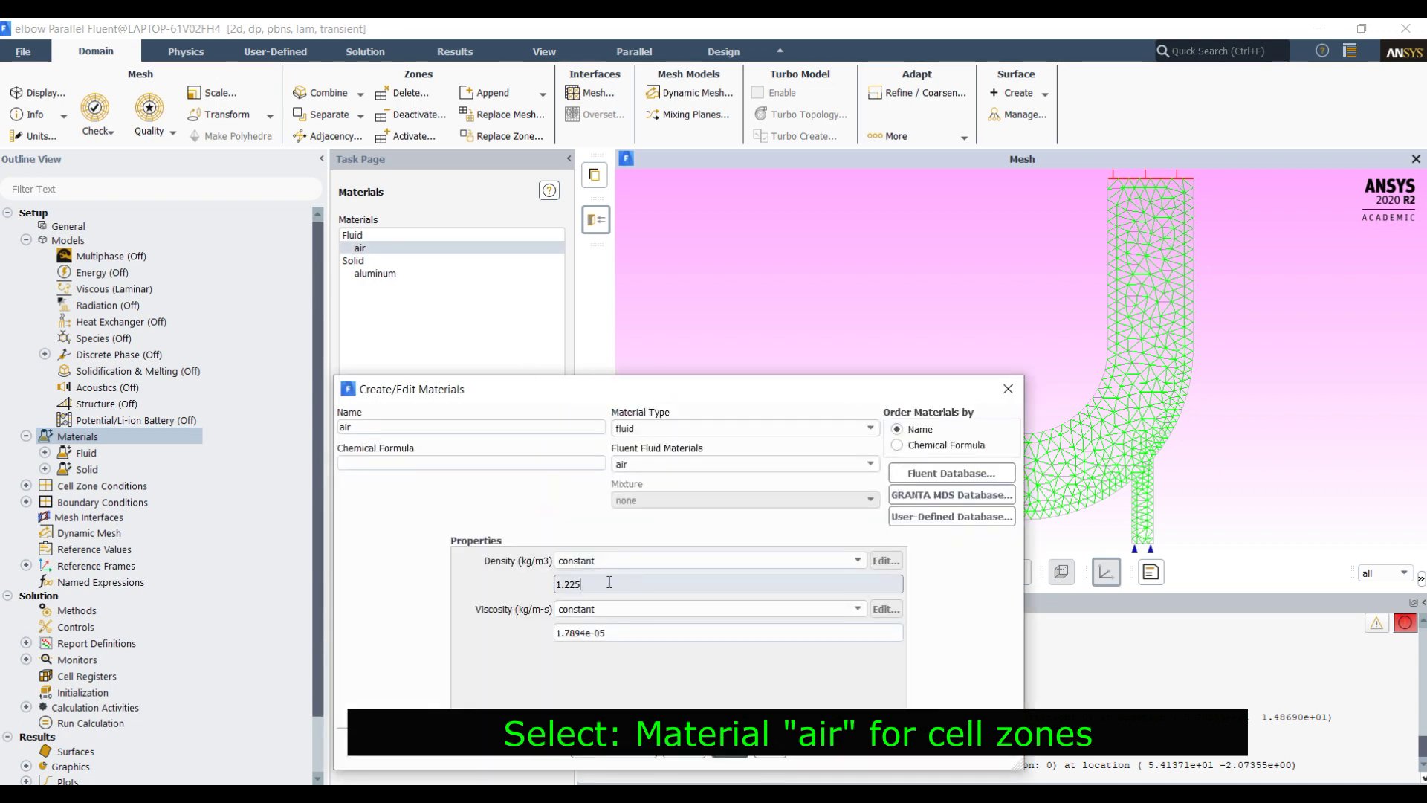
double_click(609, 582)
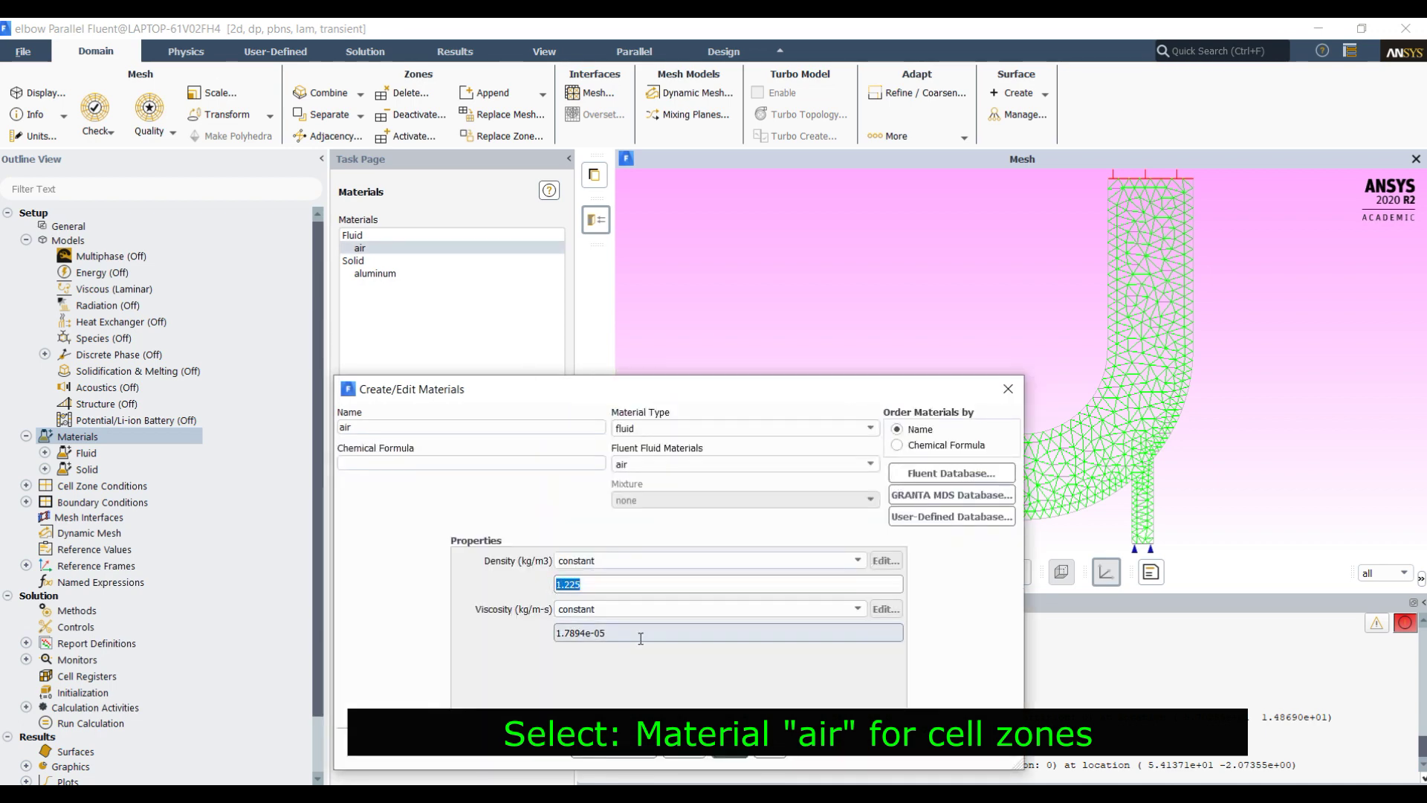
drag(641, 638, 548, 645)
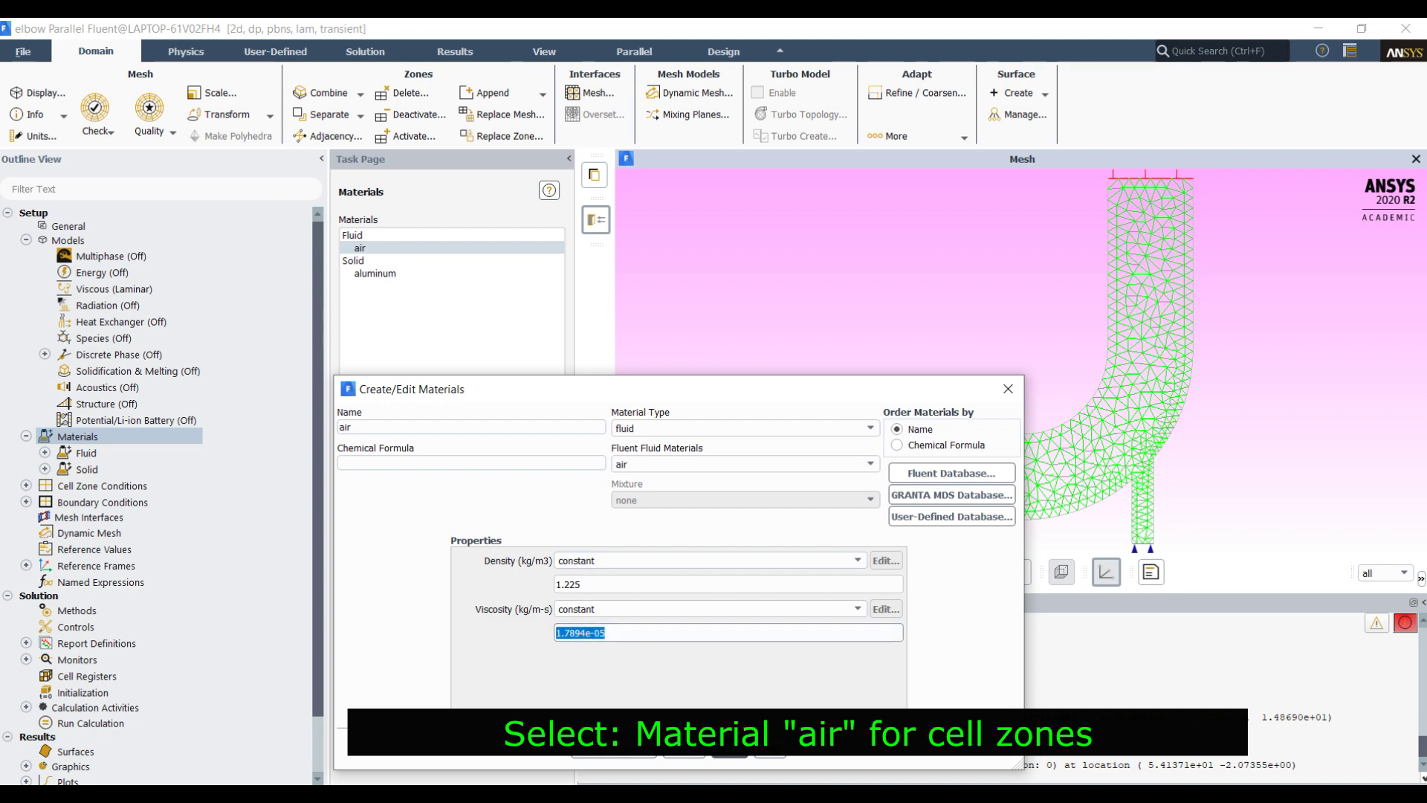
click(730, 752)
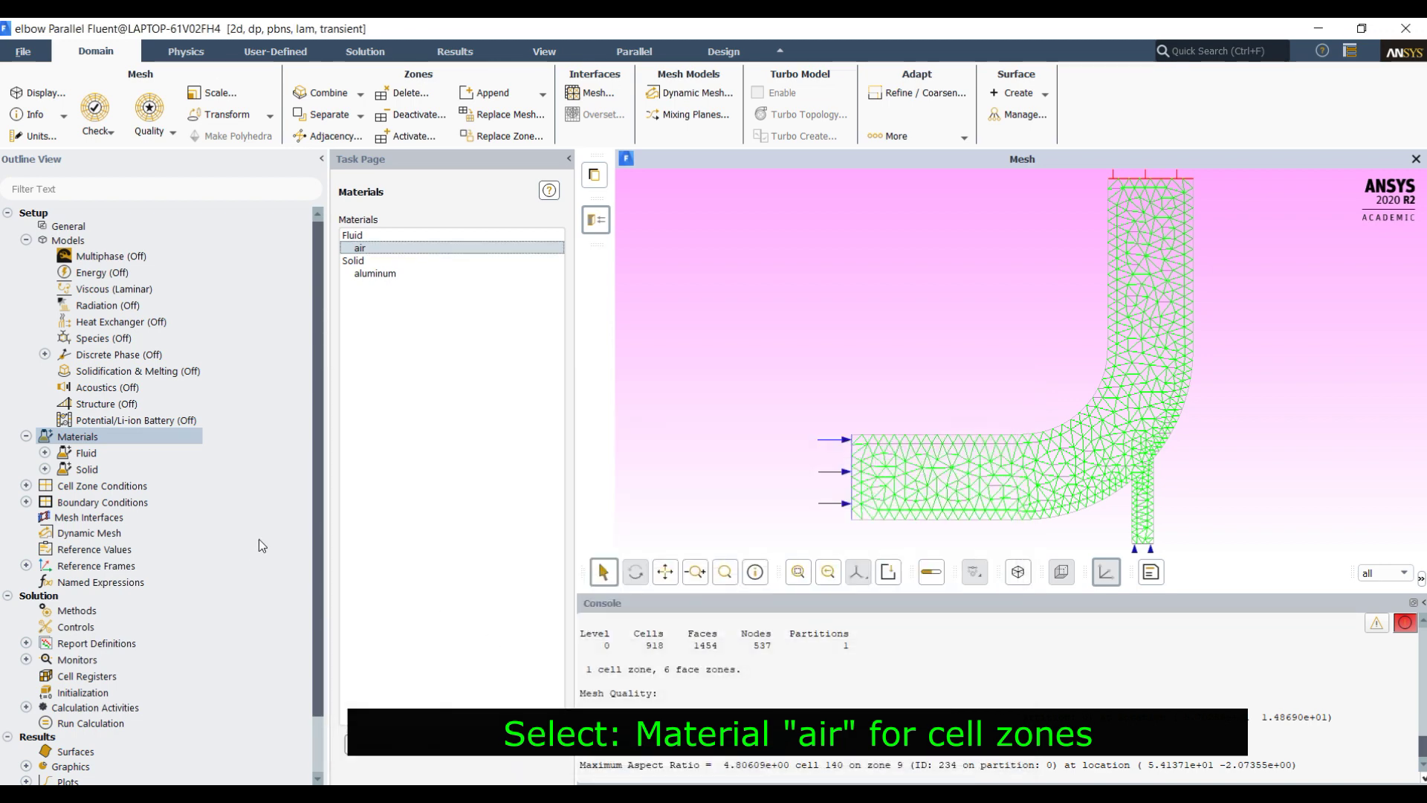
- Apply air as the fluid-9 cell zone material and show the boundary zones
click(138, 489)
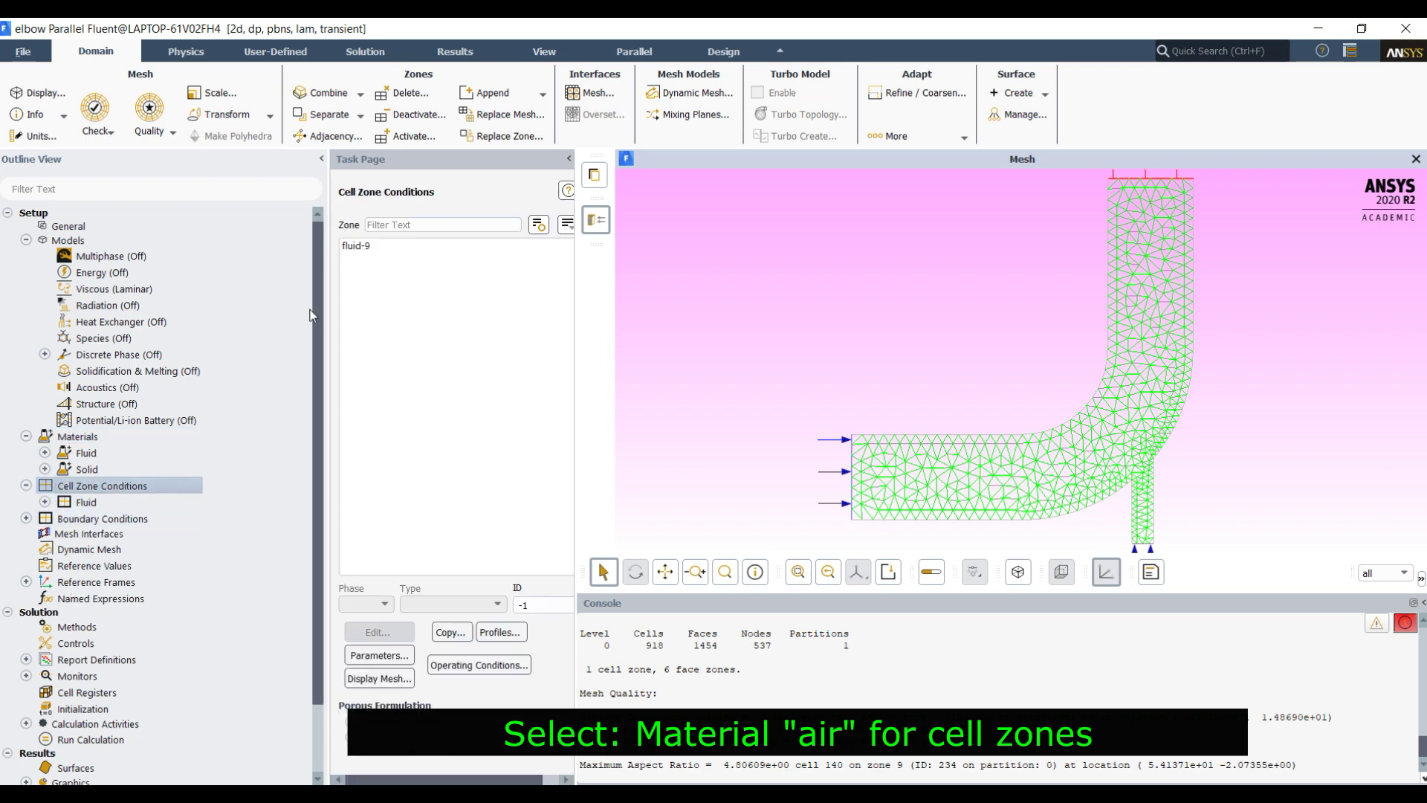
click(364, 250)
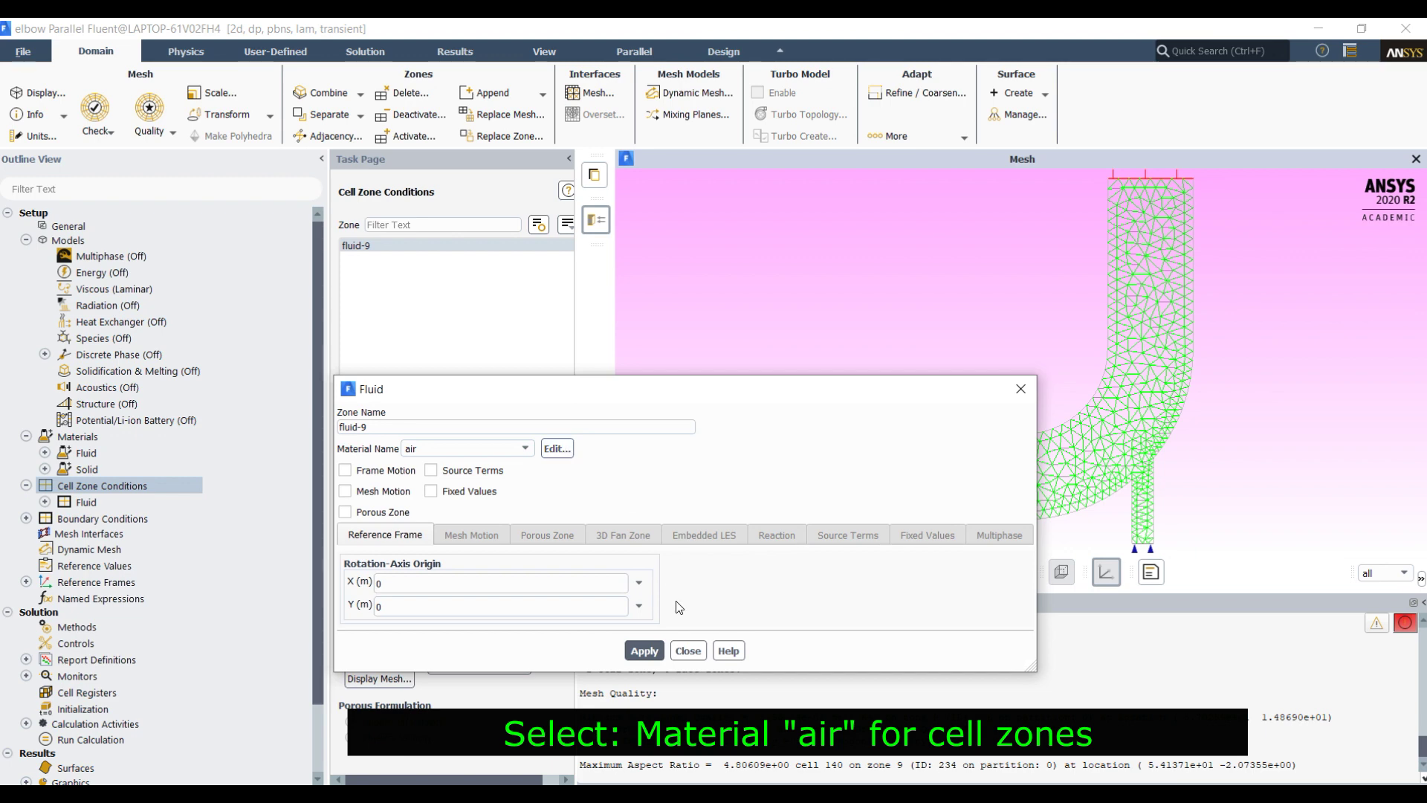
click(652, 651)
click(688, 650)
double_click(124, 519)
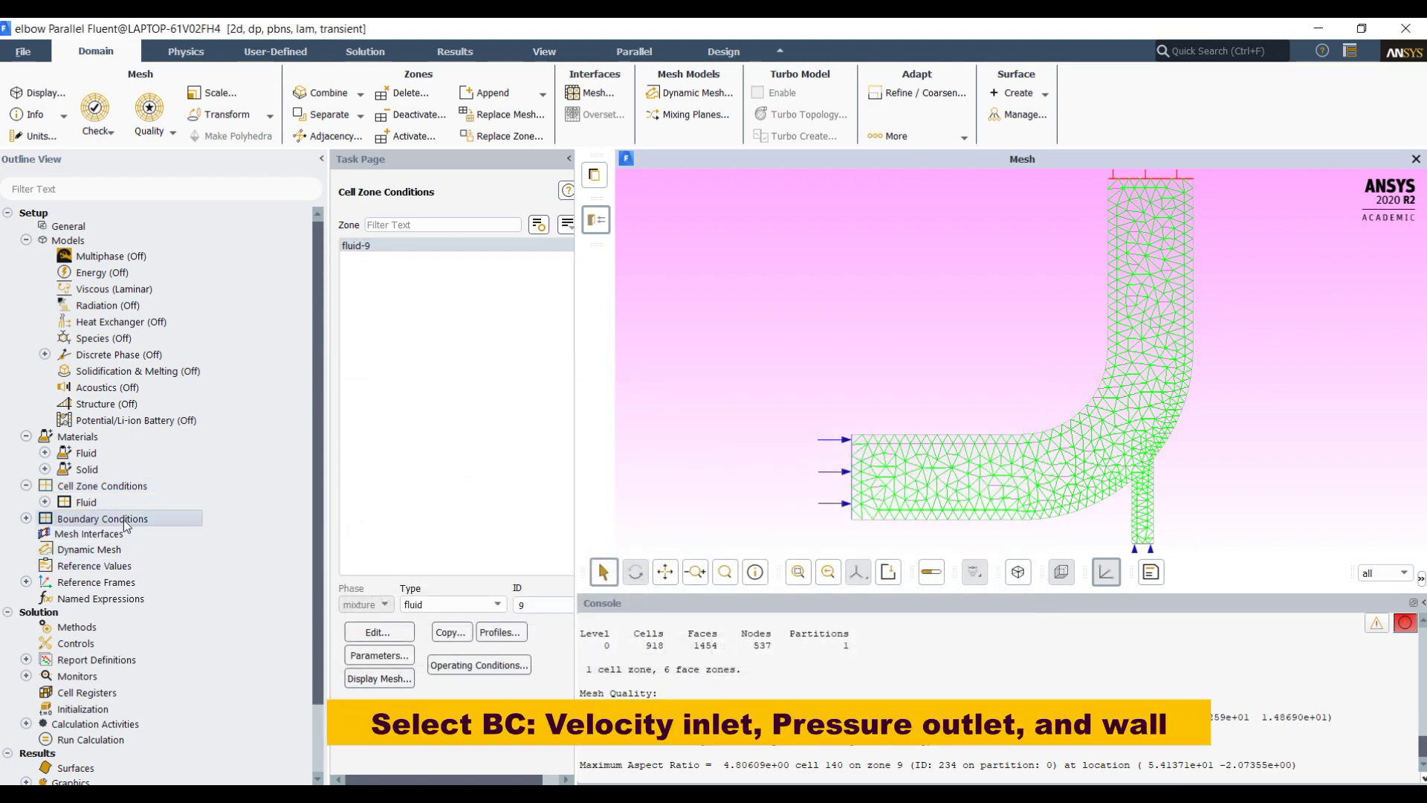
- Group zones by type; rename velocity-inlet-5 to velocity-inlet-1 with 1 m/s X-velocity
click(566, 224)
click(591, 298)
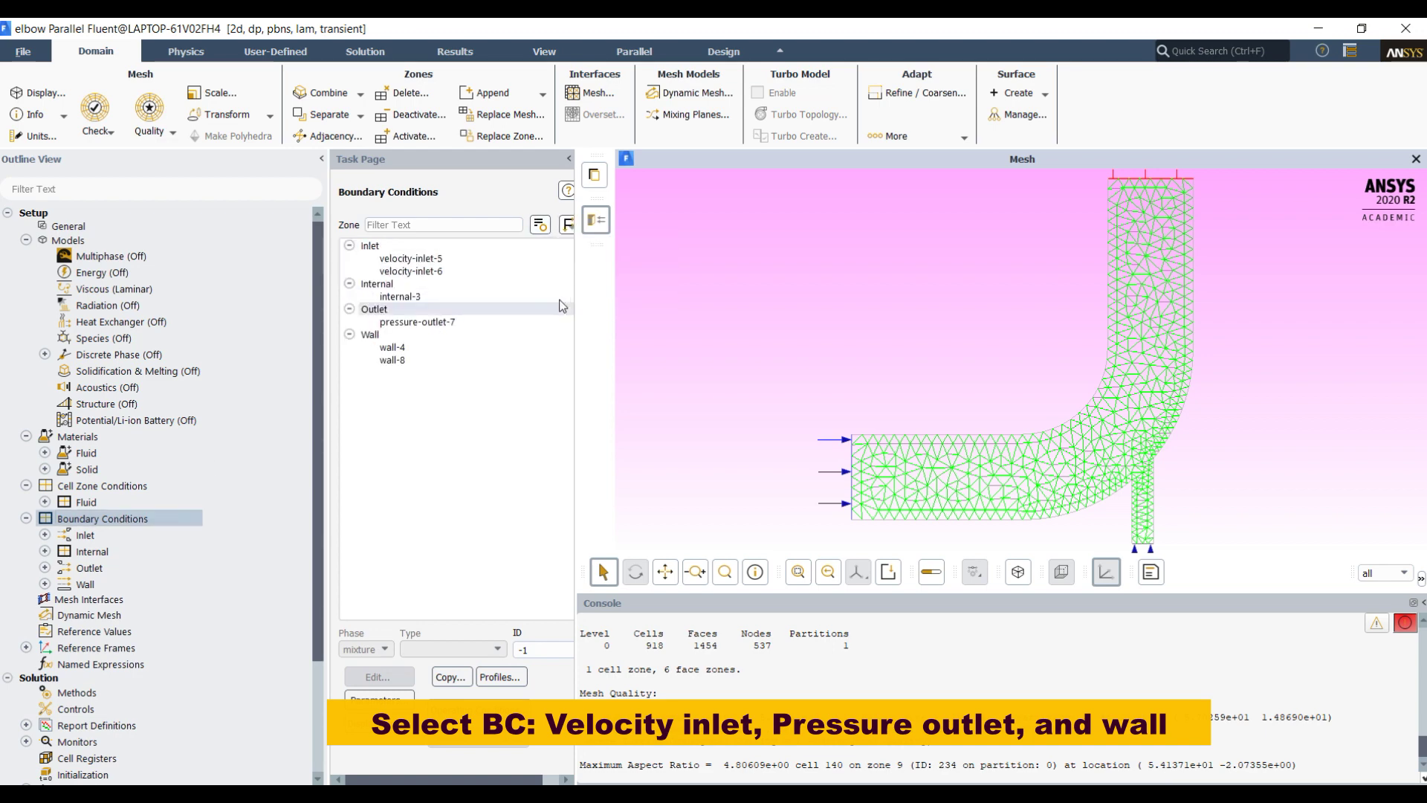
click(443, 260)
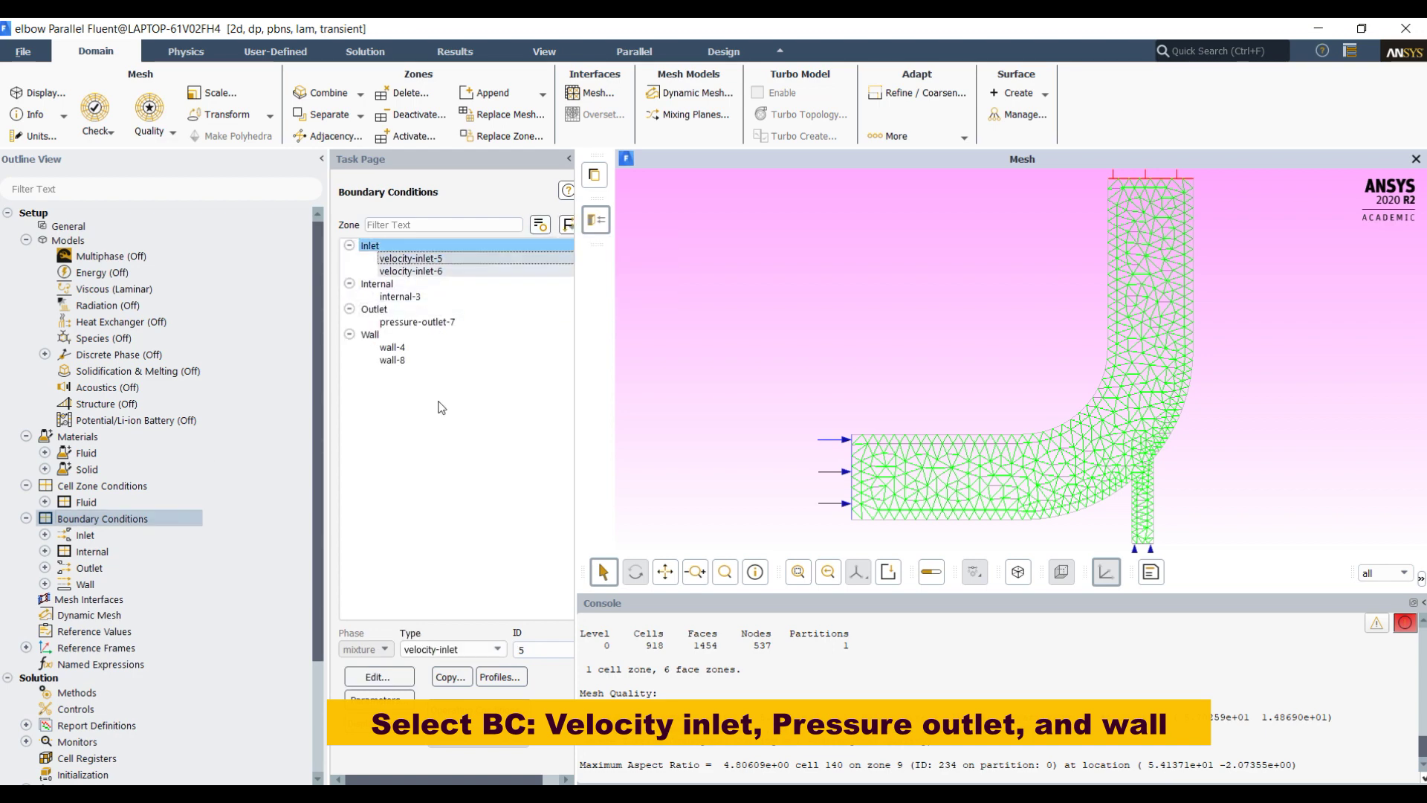
click(380, 677)
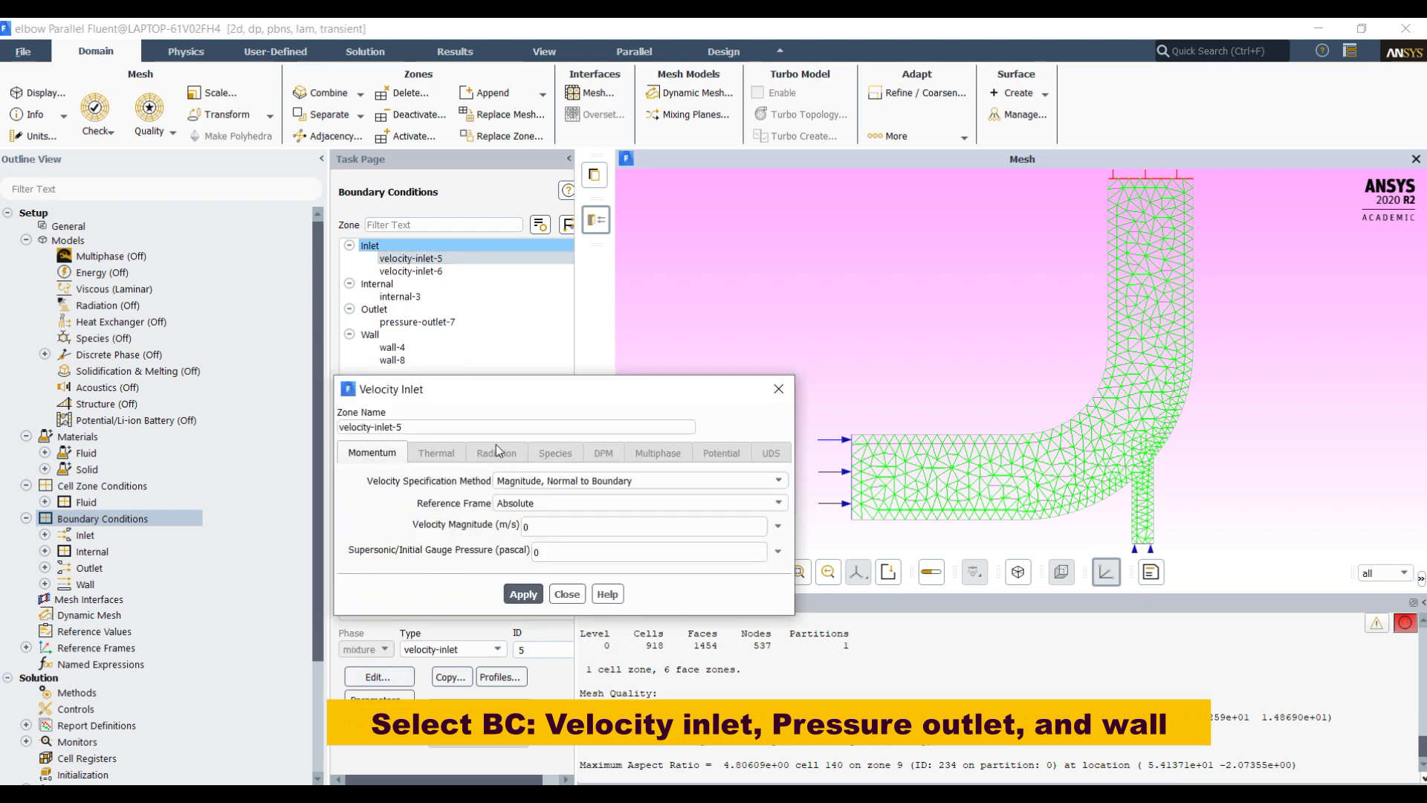
double_click(402, 427)
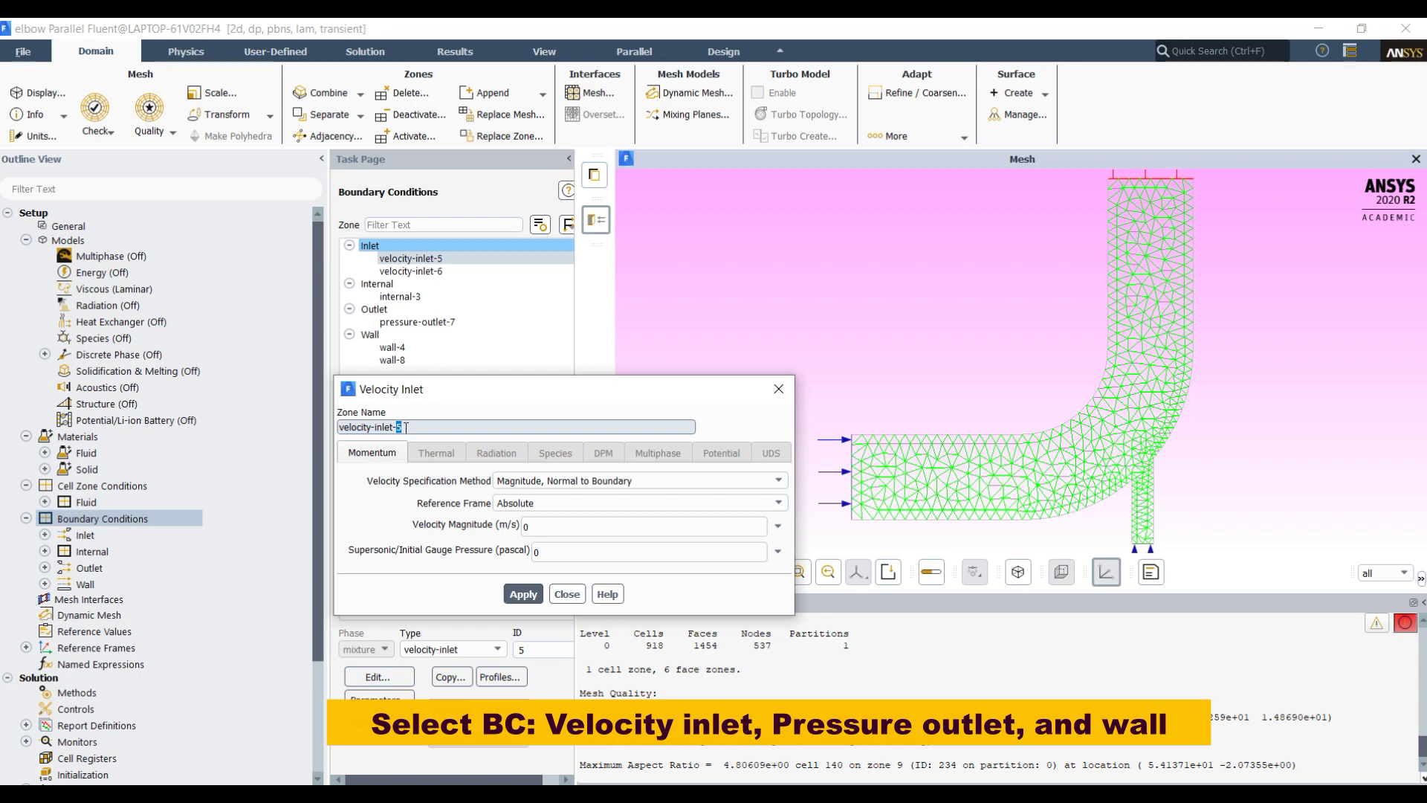
text(1)
double_click(524, 527)
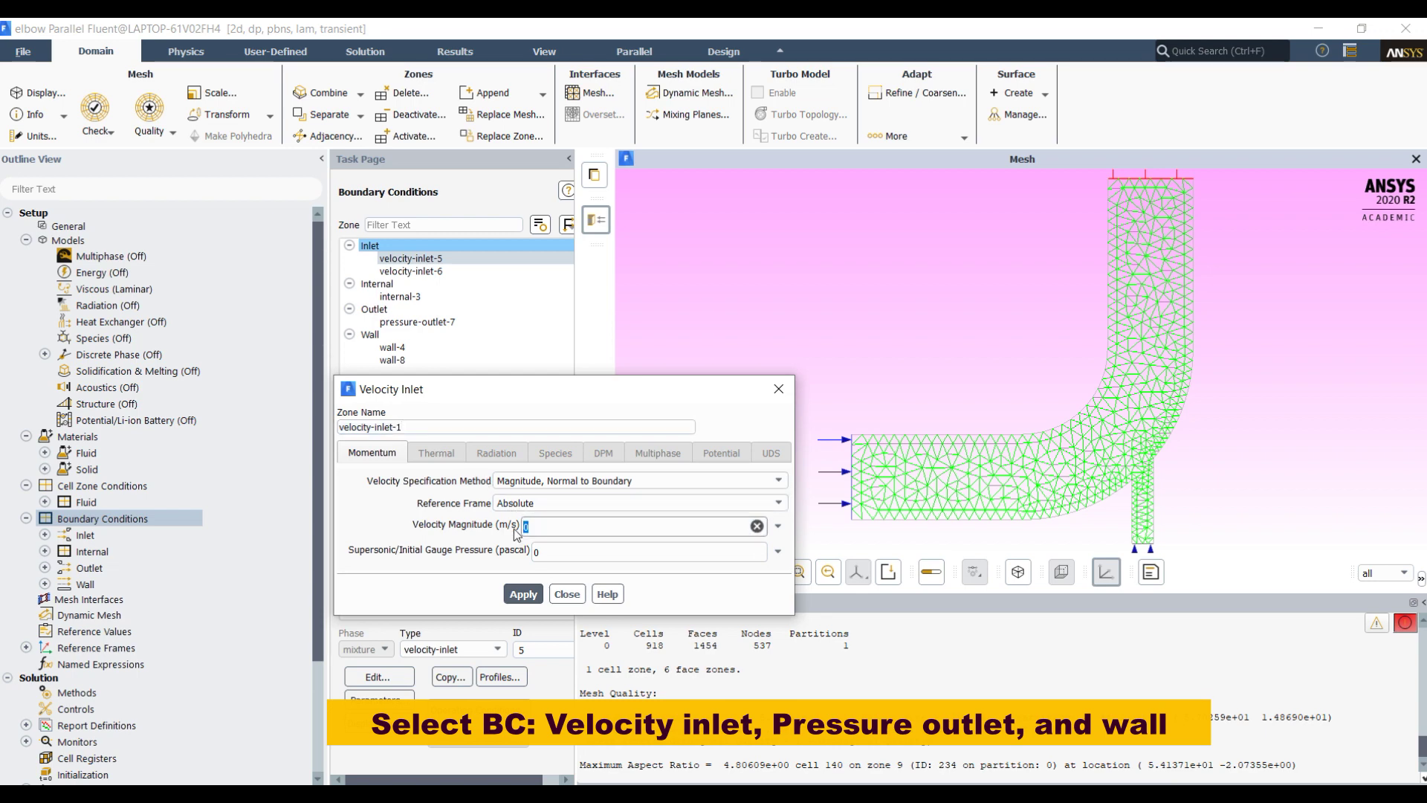
click(545, 481)
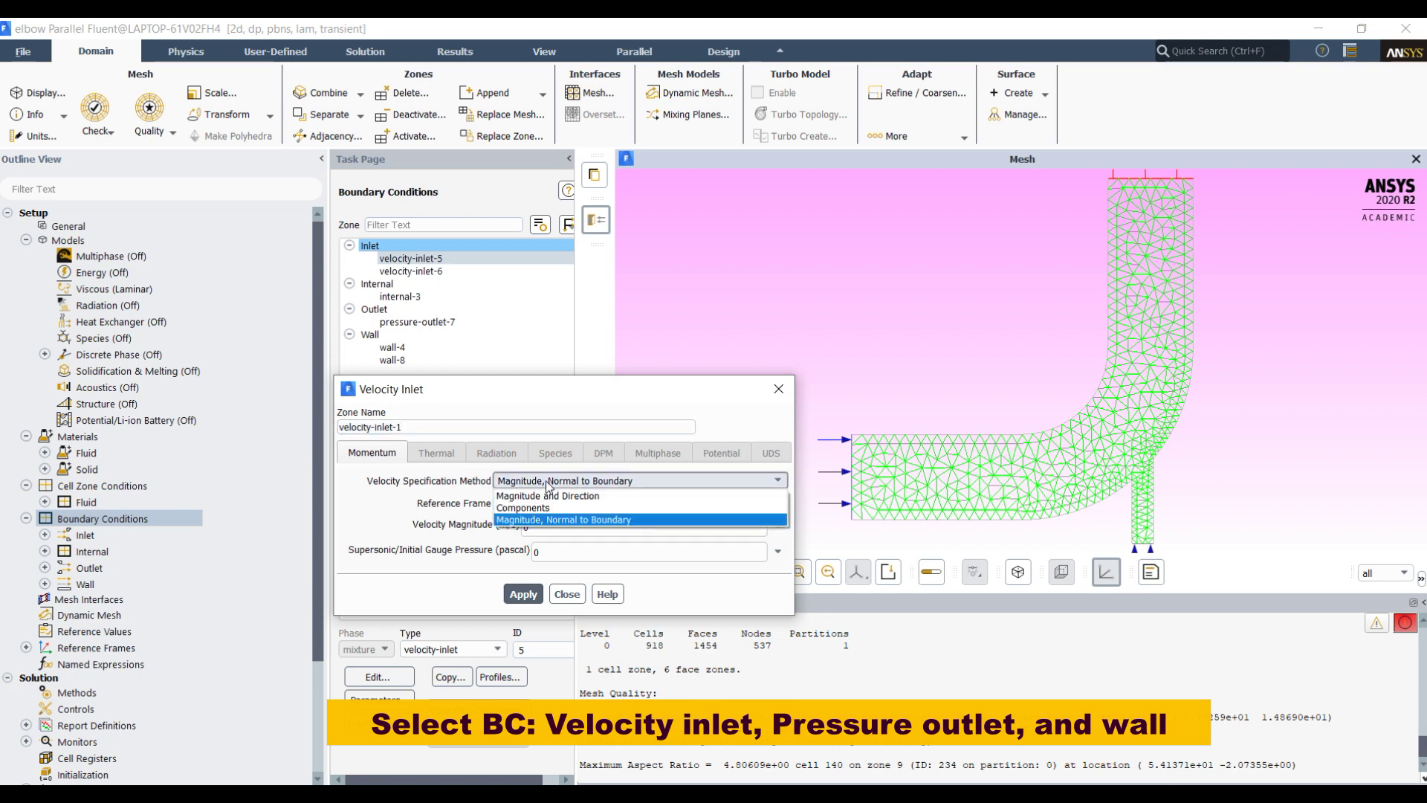
click(541, 513)
double_click(526, 551)
text(1)
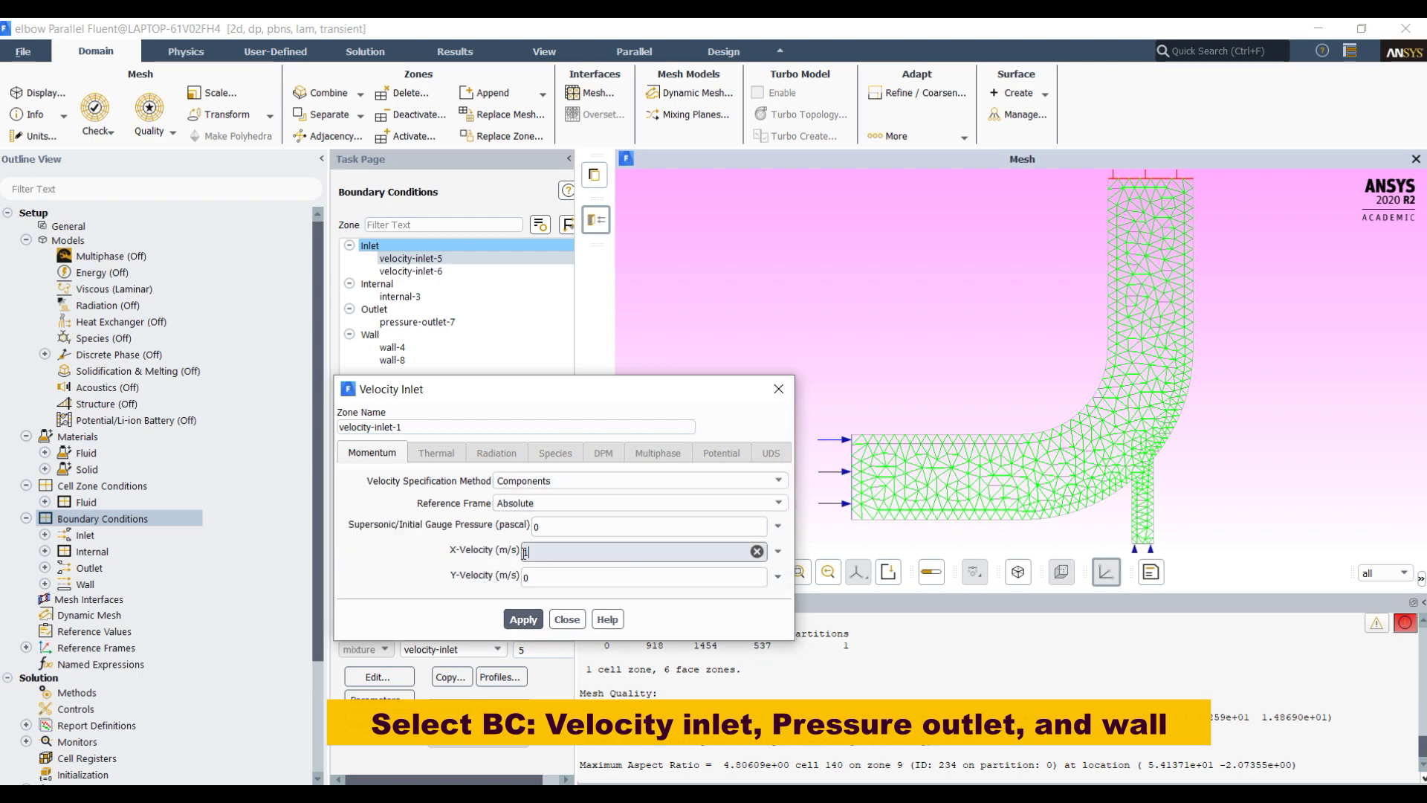
drag(524, 406, 434, 322)
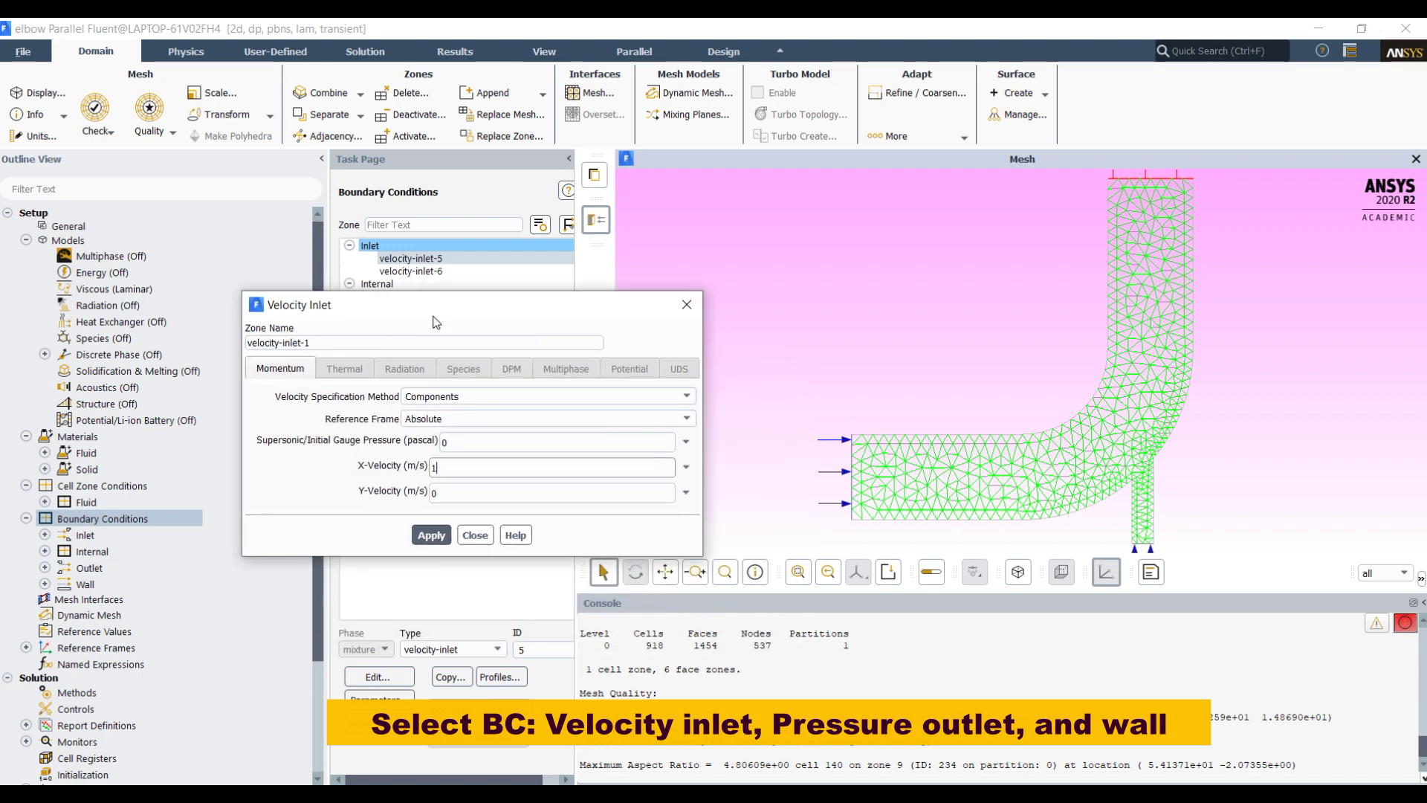
click(431, 536)
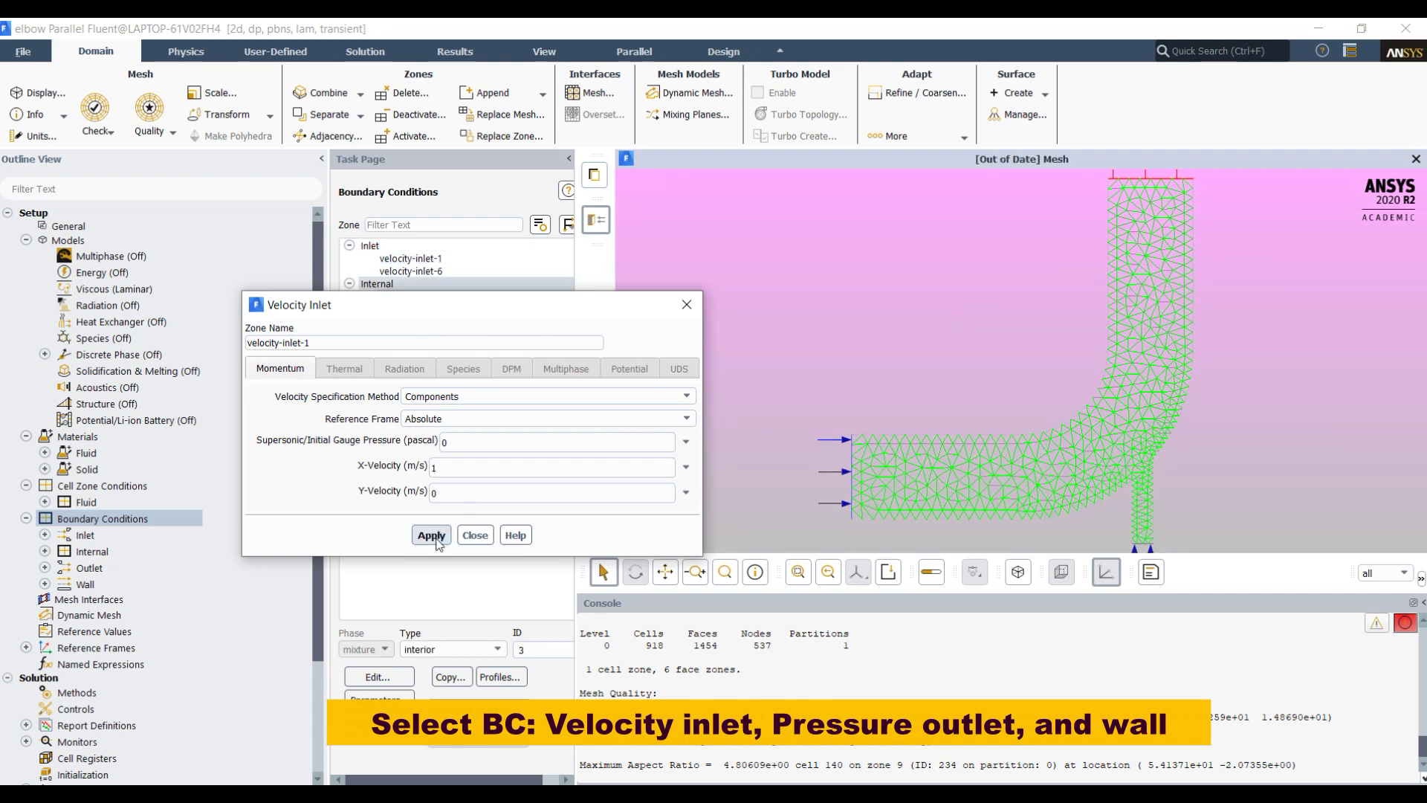
click(475, 535)
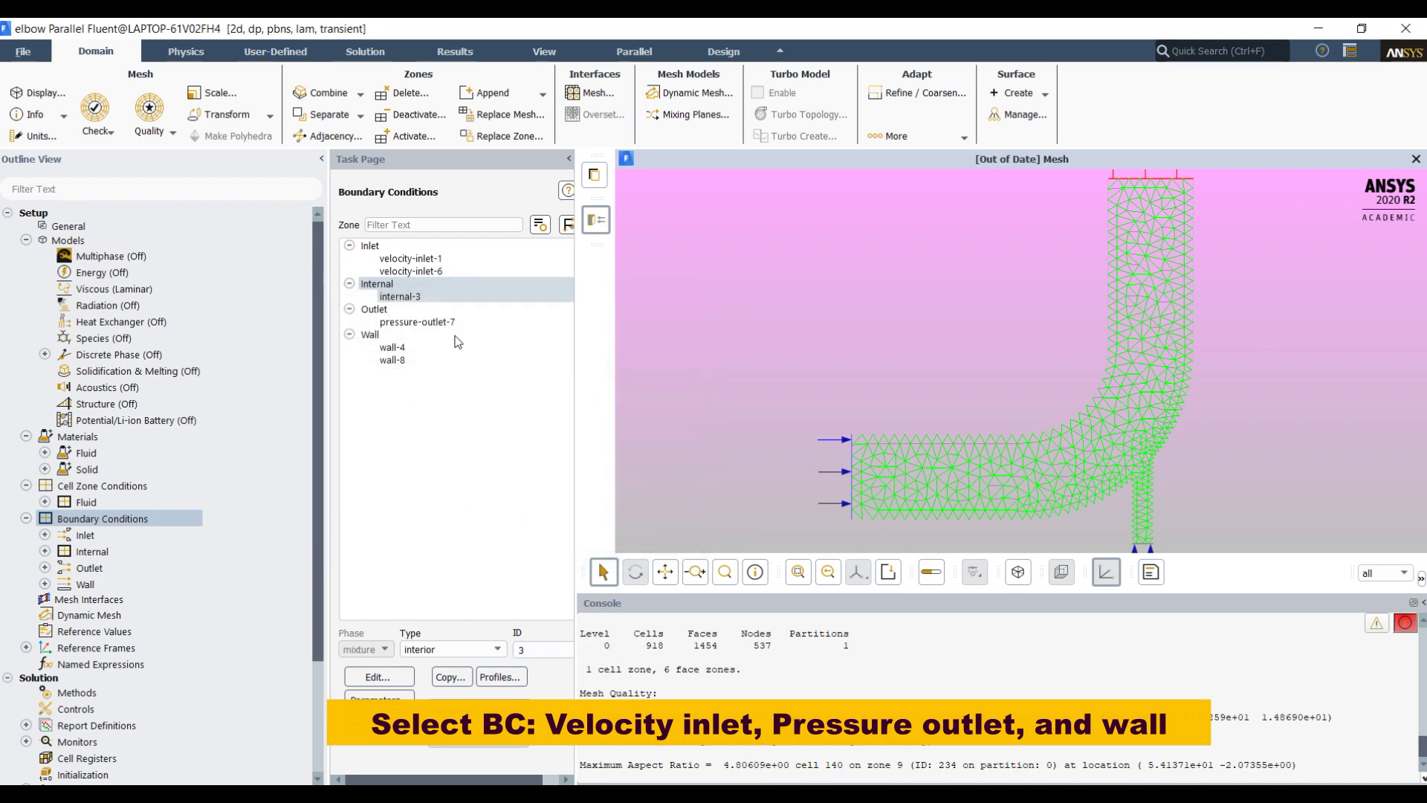
- Display the mesh showing only velocity-inlet-1 and velocity-inlet-6 boundaries
click(440, 271)
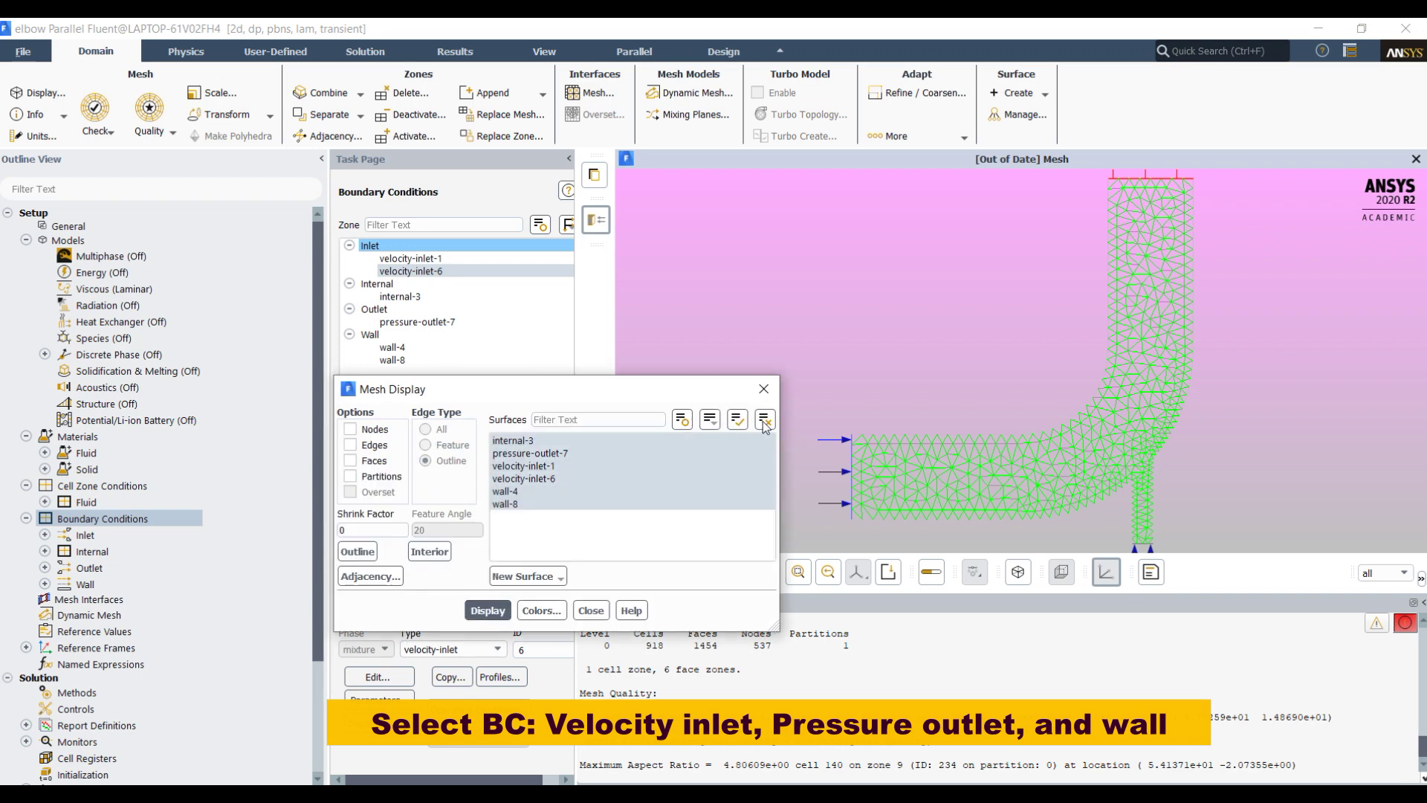
click(764, 420)
click(563, 466)
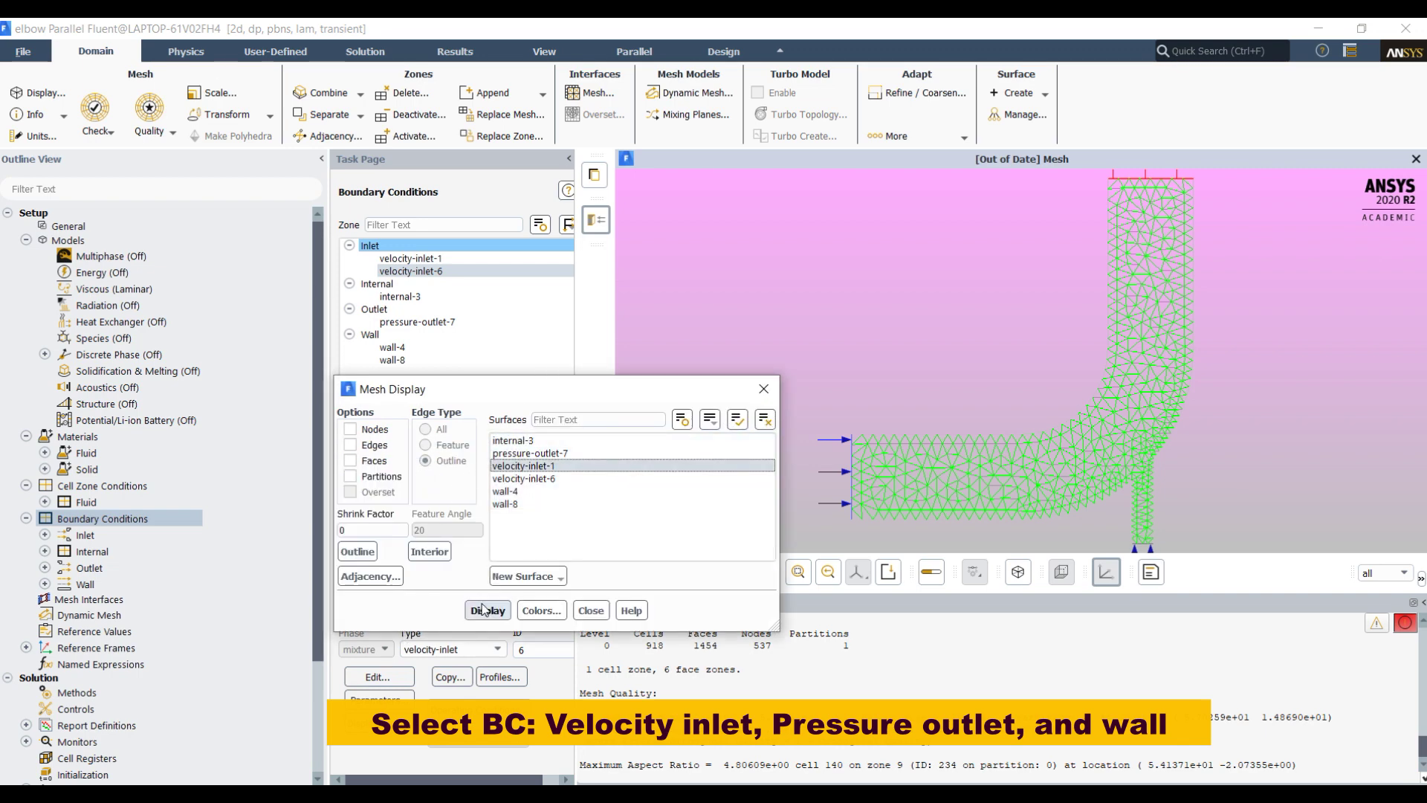
click(483, 609)
click(524, 479)
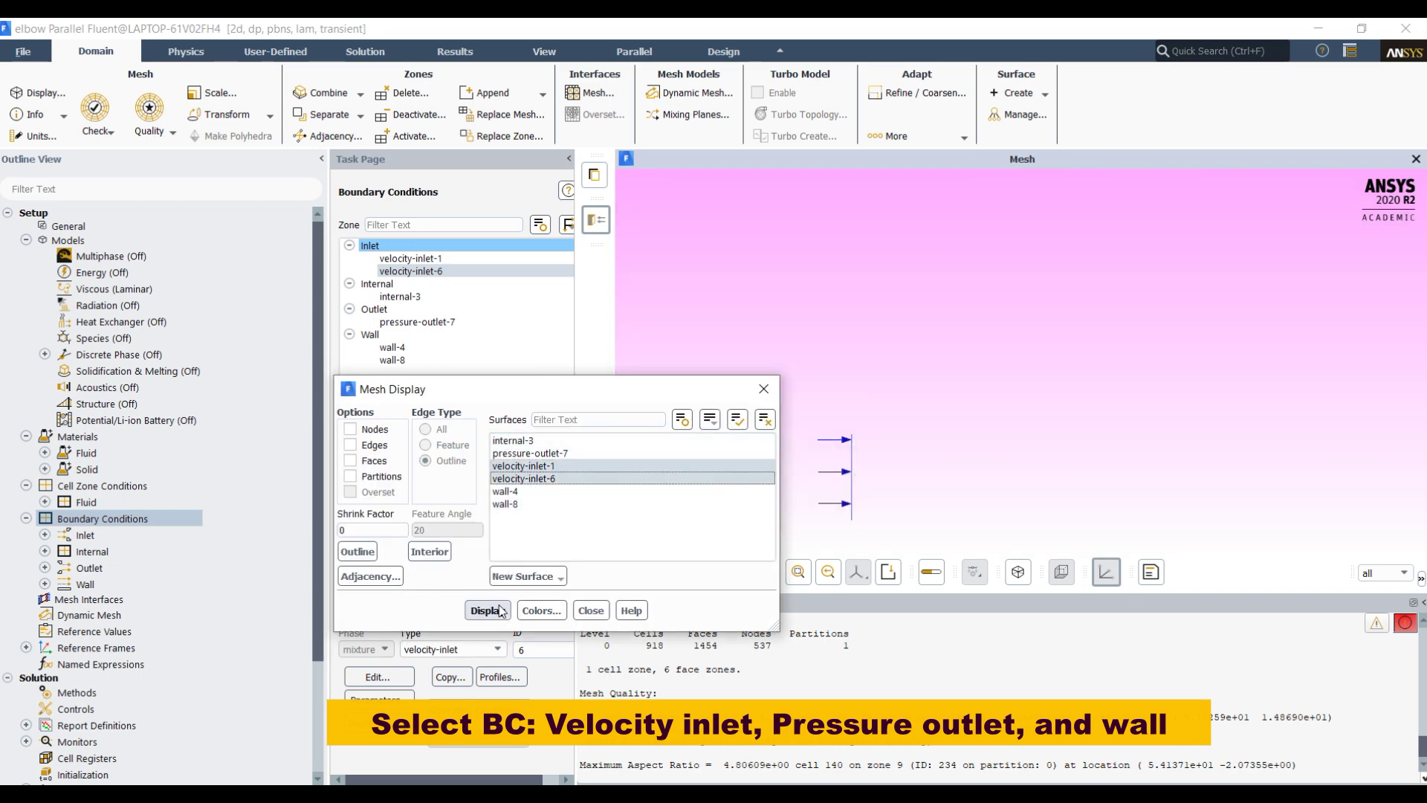
click(500, 612)
click(592, 611)
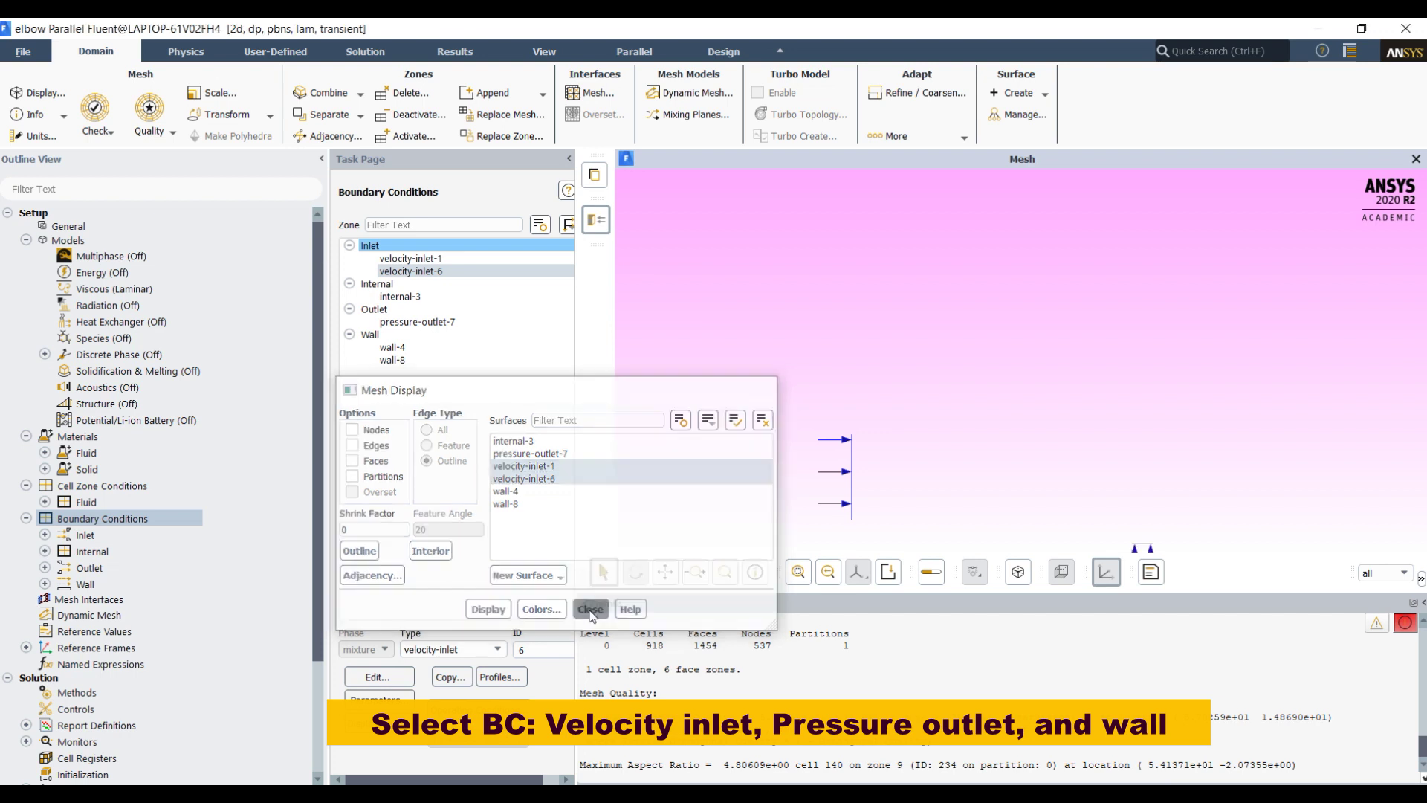
- Rename velocity-inlet-6 to velocity-inlet-2 with 3 m/s Y-velocity components
click(423, 271)
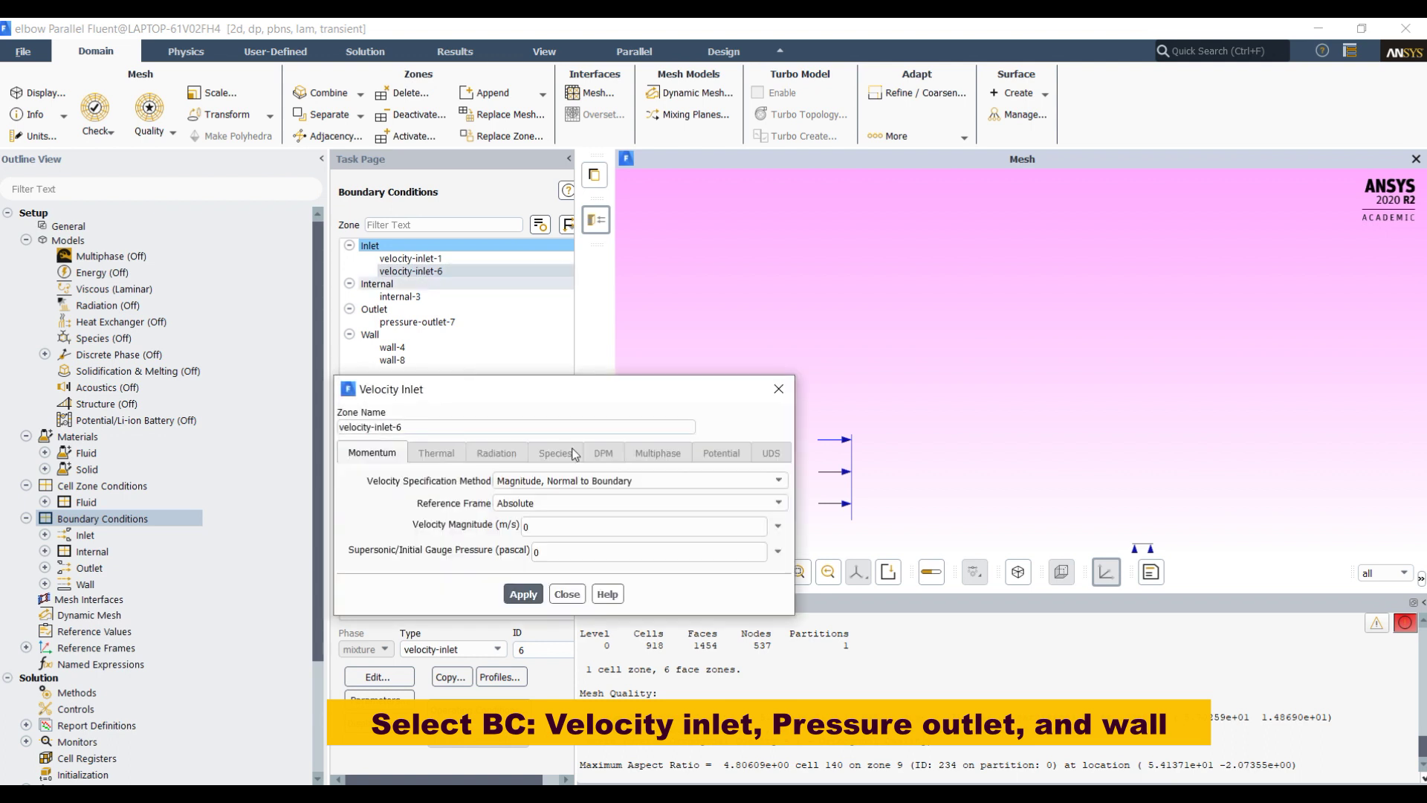
drag(398, 426, 409, 425)
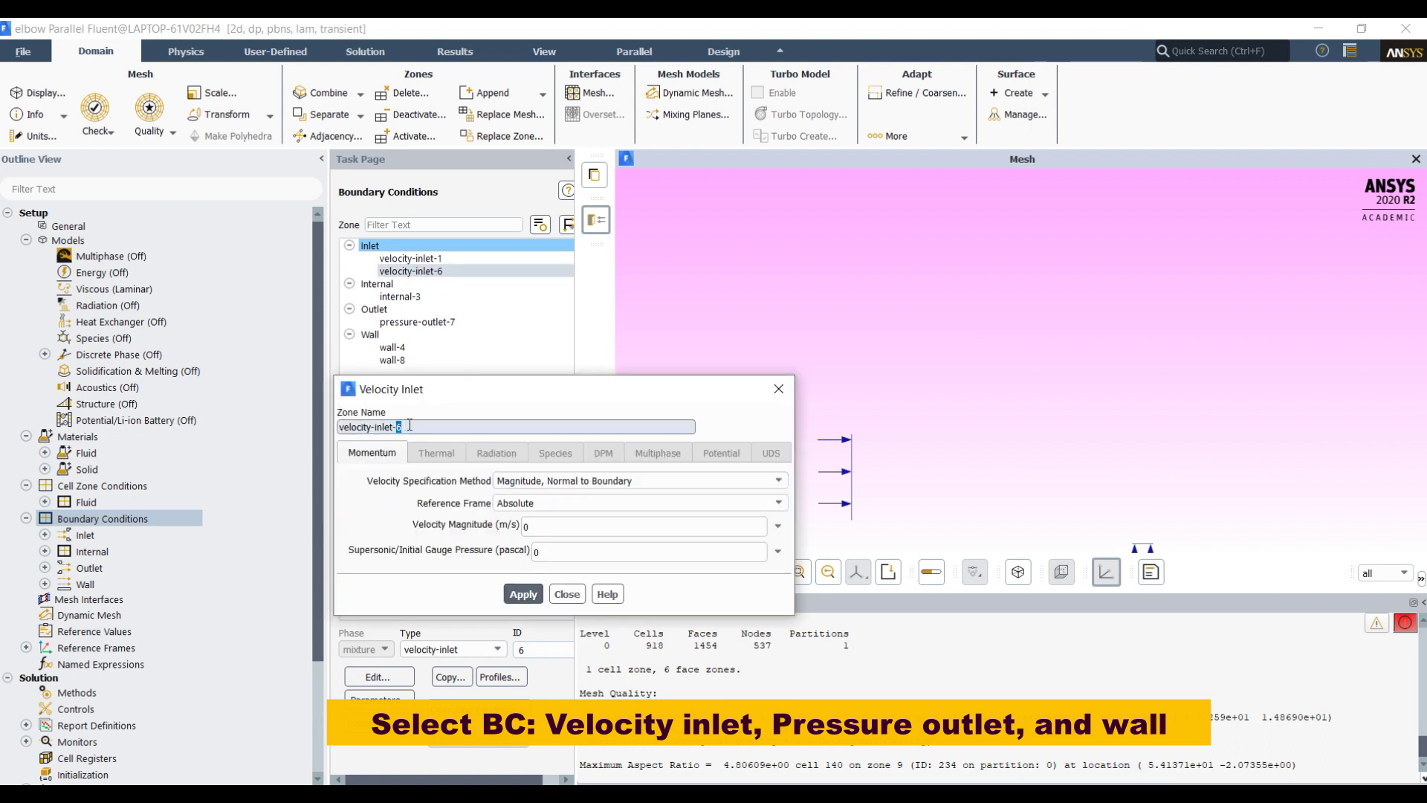
text(2)
click(544, 480)
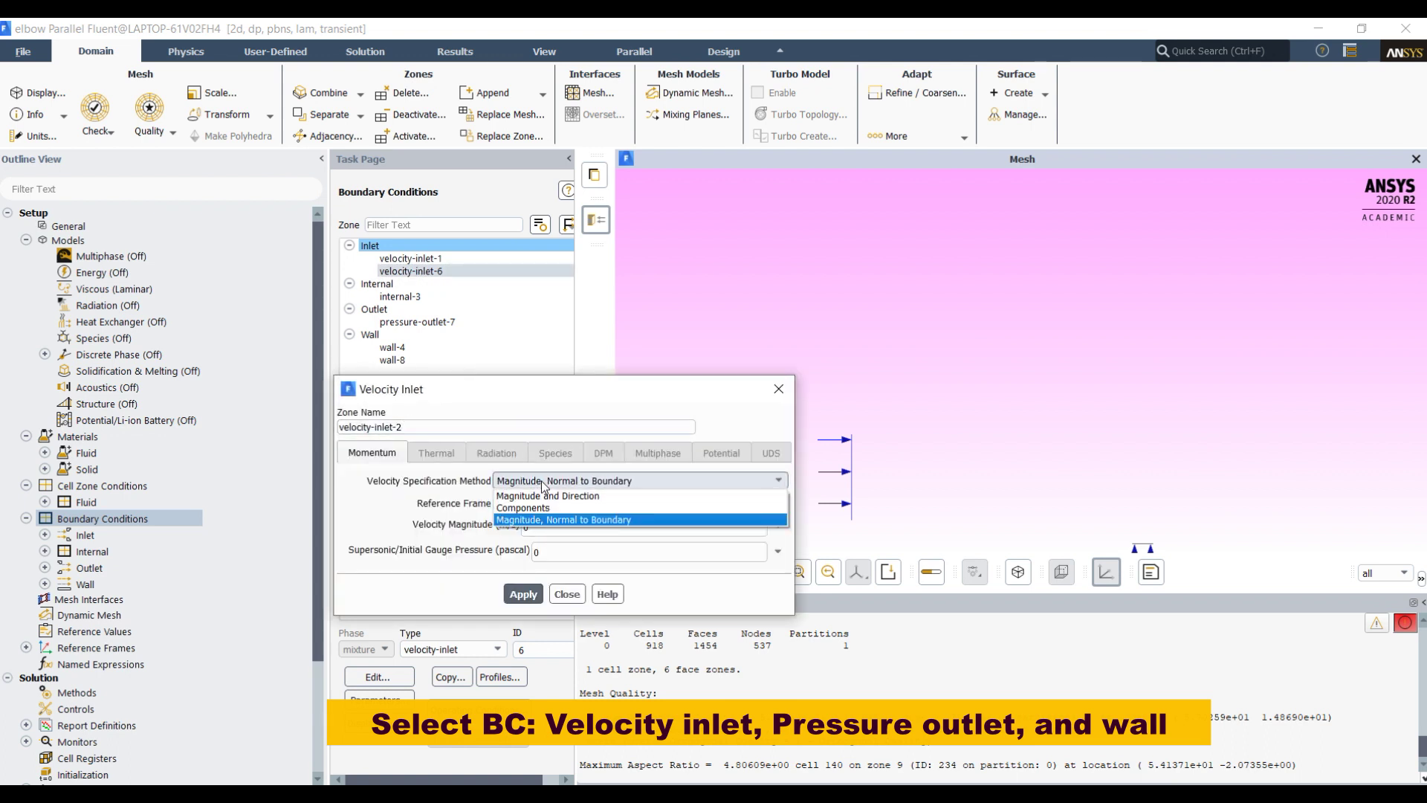
click(539, 507)
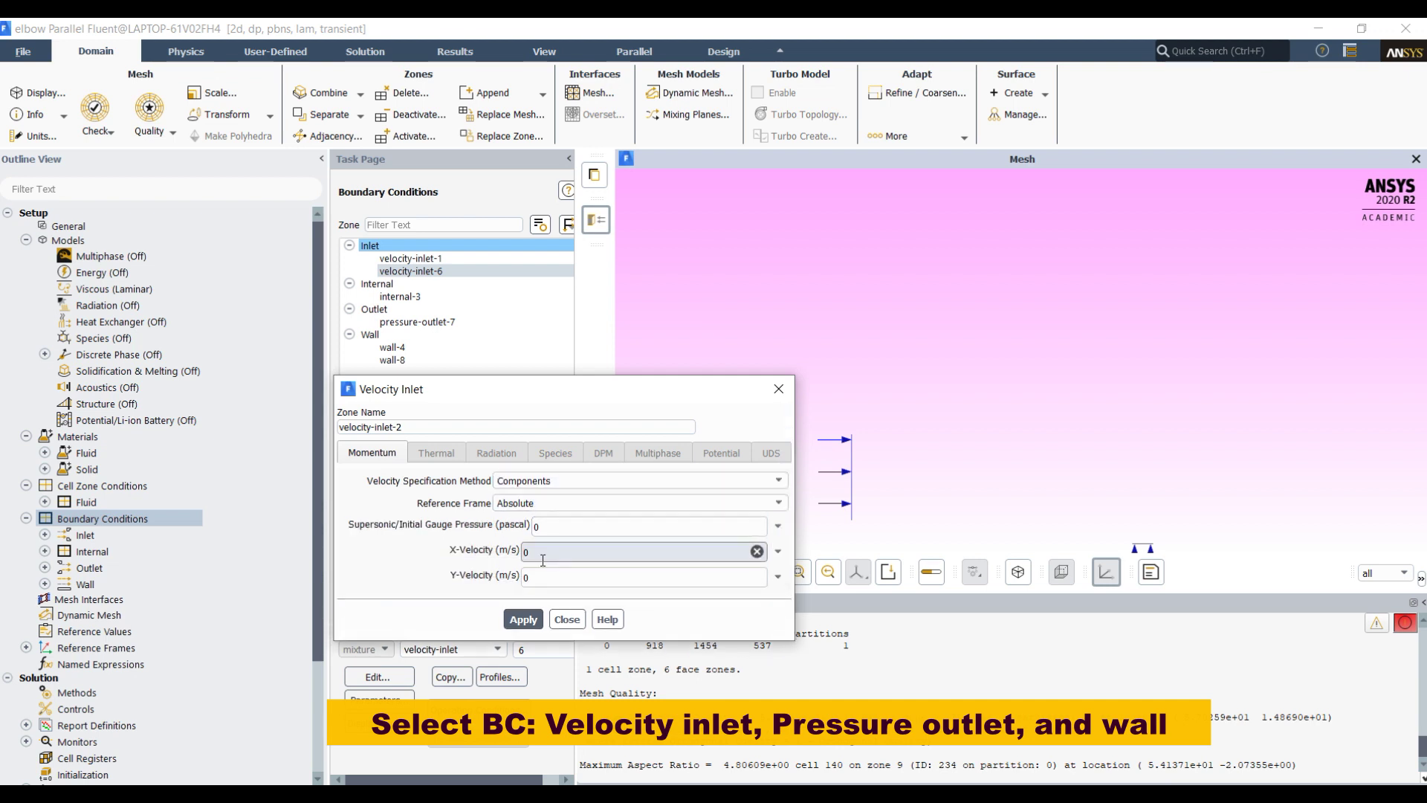
double_click(532, 577)
text(3)
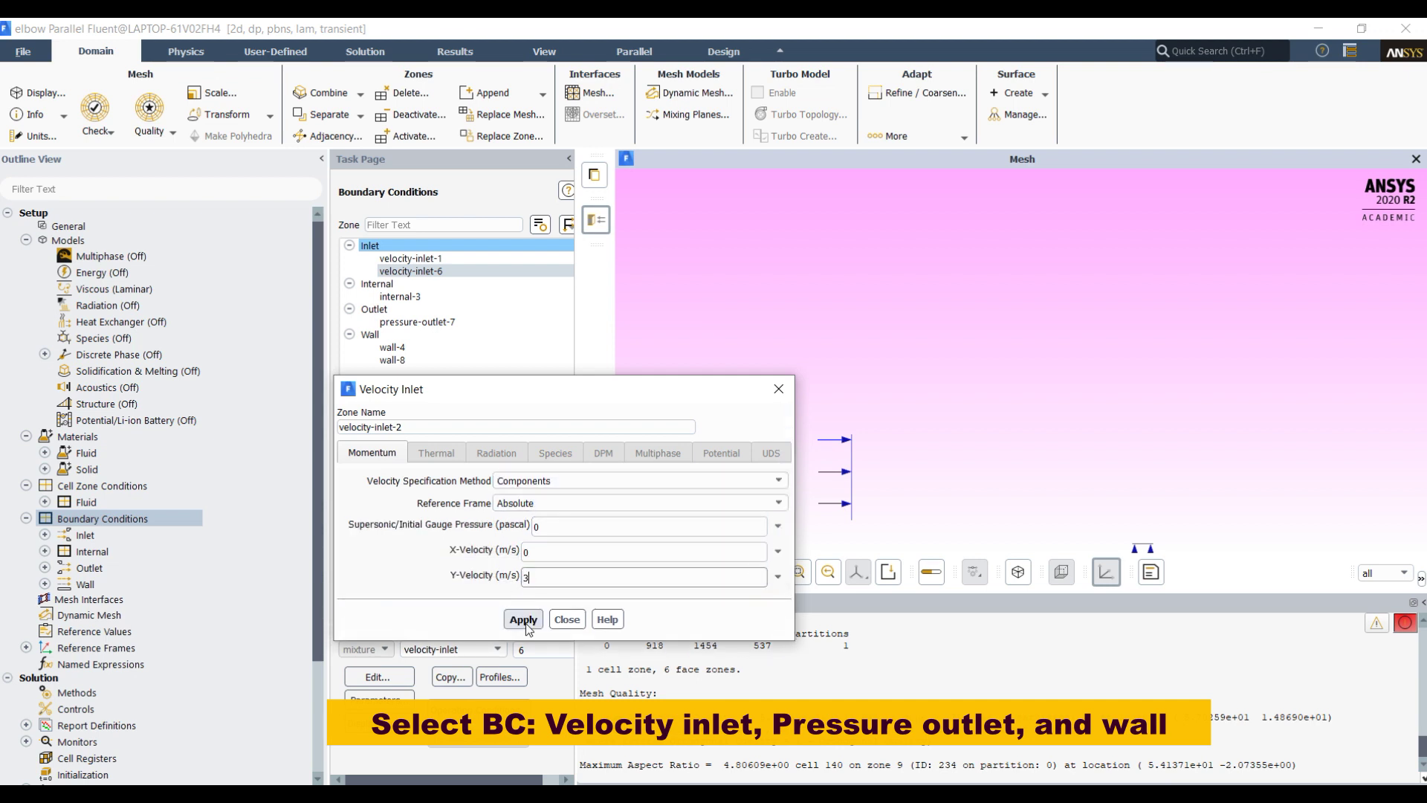
click(523, 618)
click(566, 621)
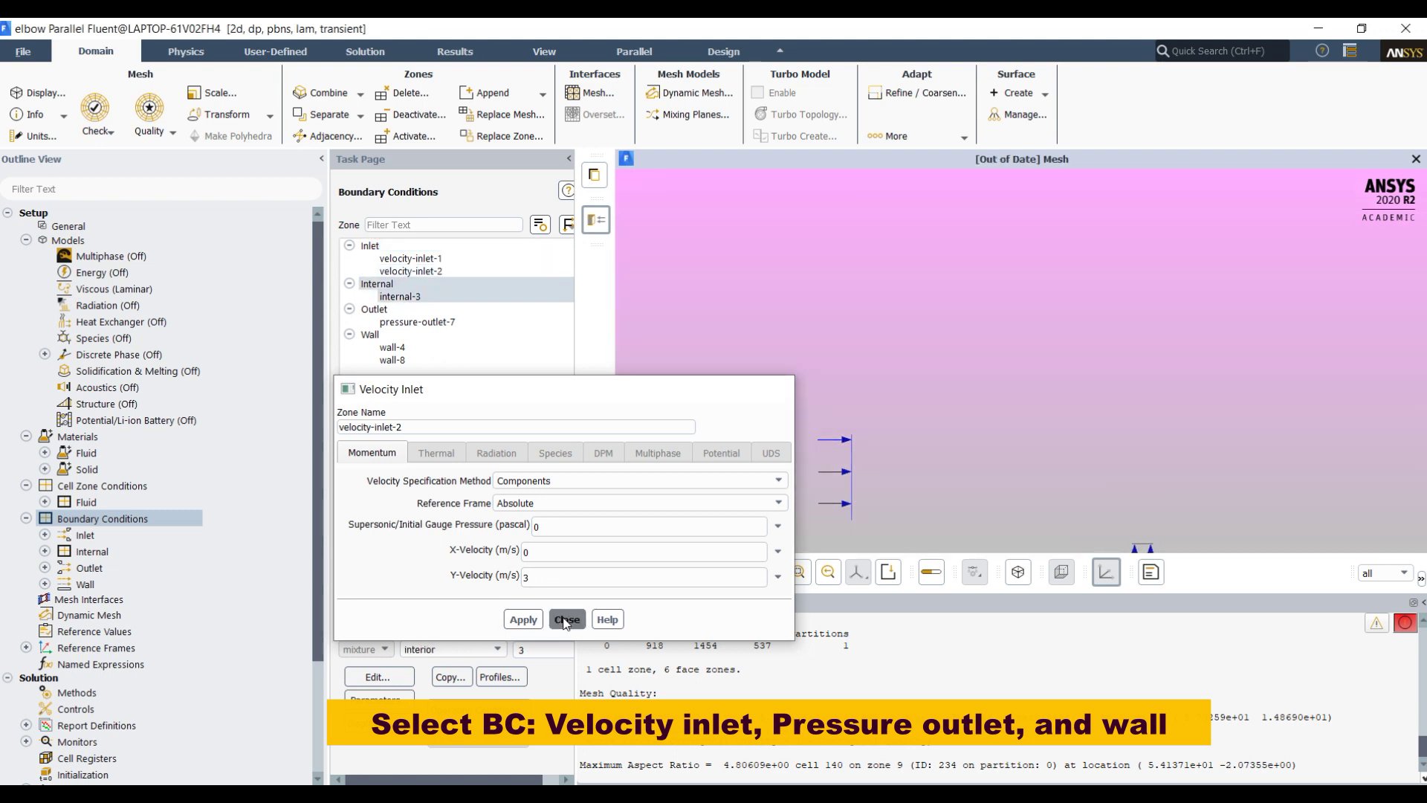
- Rename pressure-outlet-7 to pressure-outlet-1, keeping gauge pressure at 0
click(441, 324)
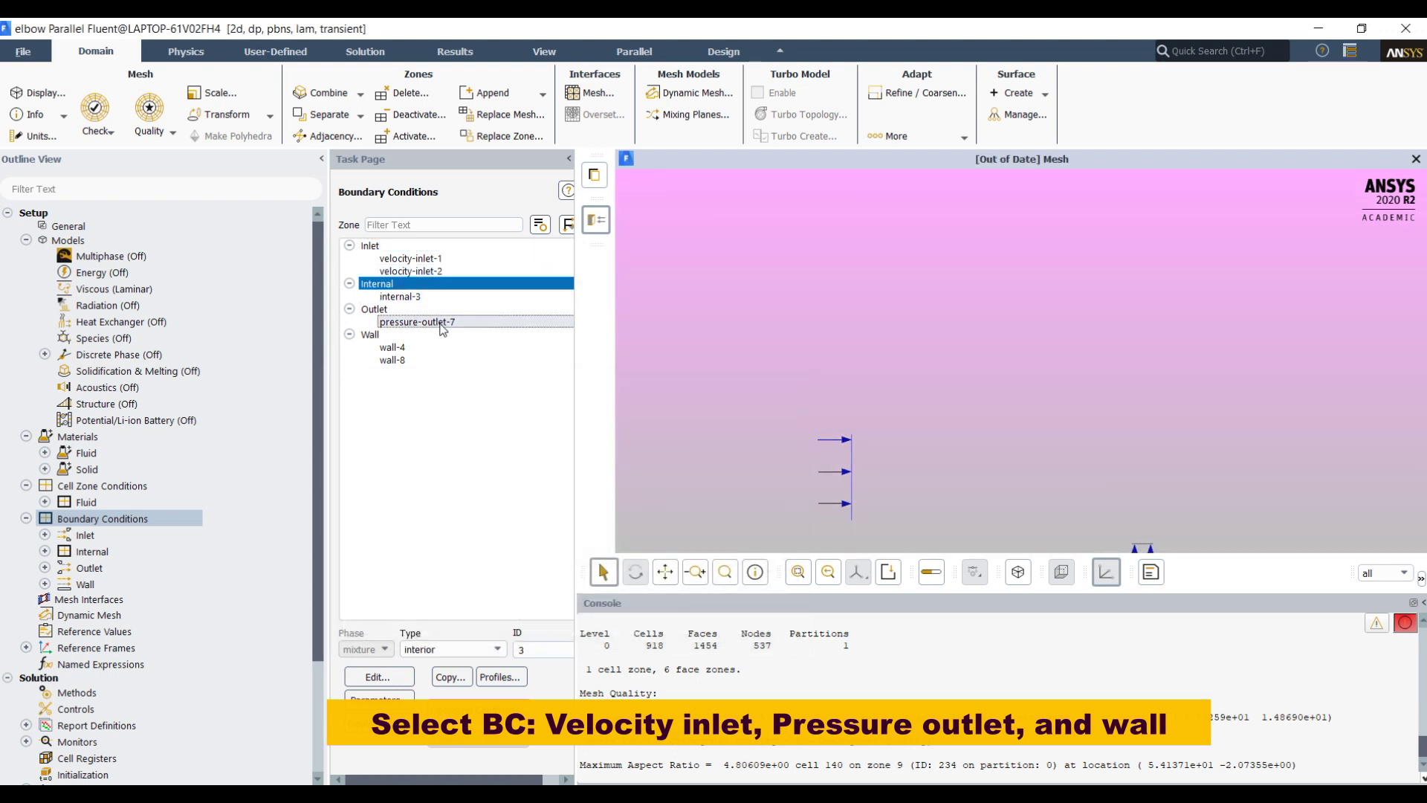
click(403, 674)
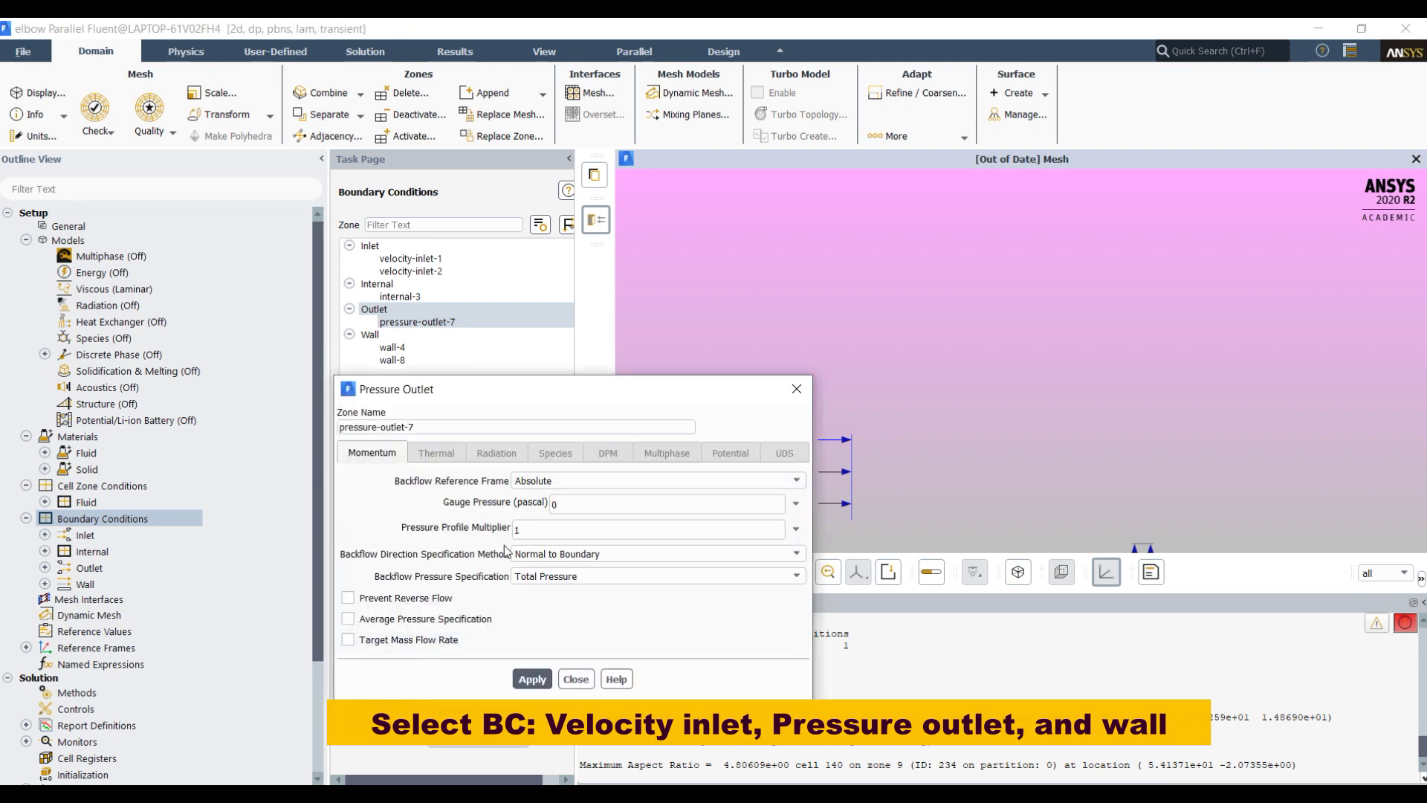
double_click(559, 504)
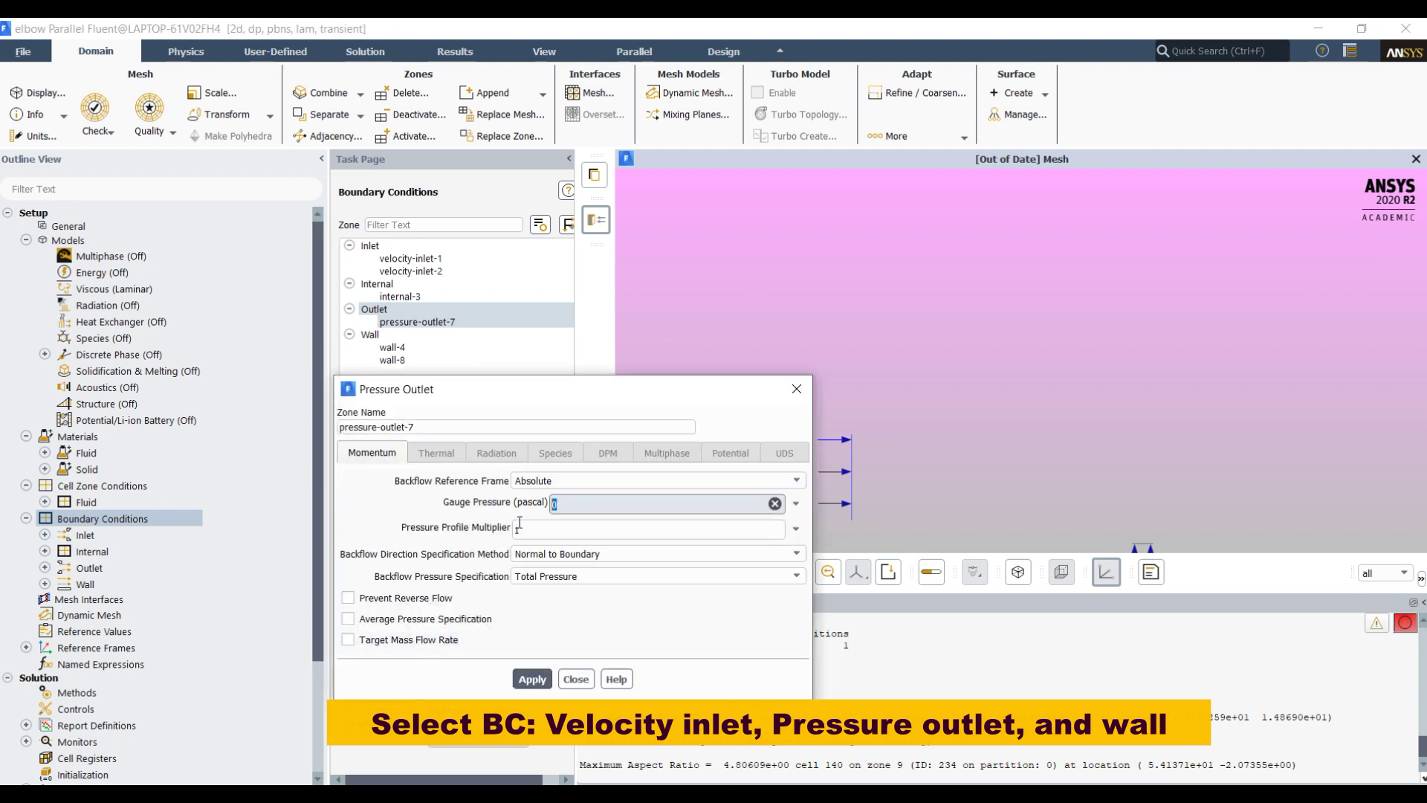
double_click(410, 427)
text(1)
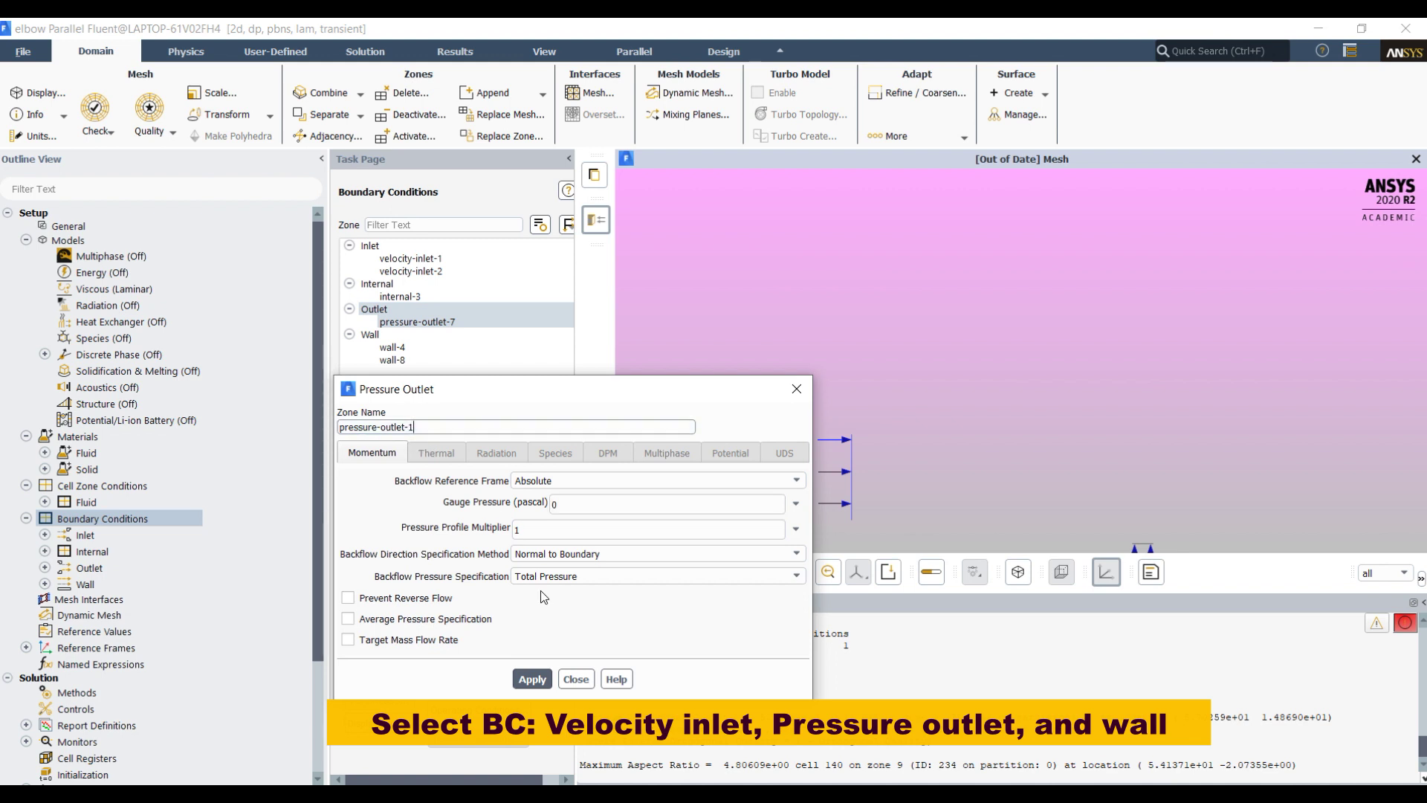
click(531, 678)
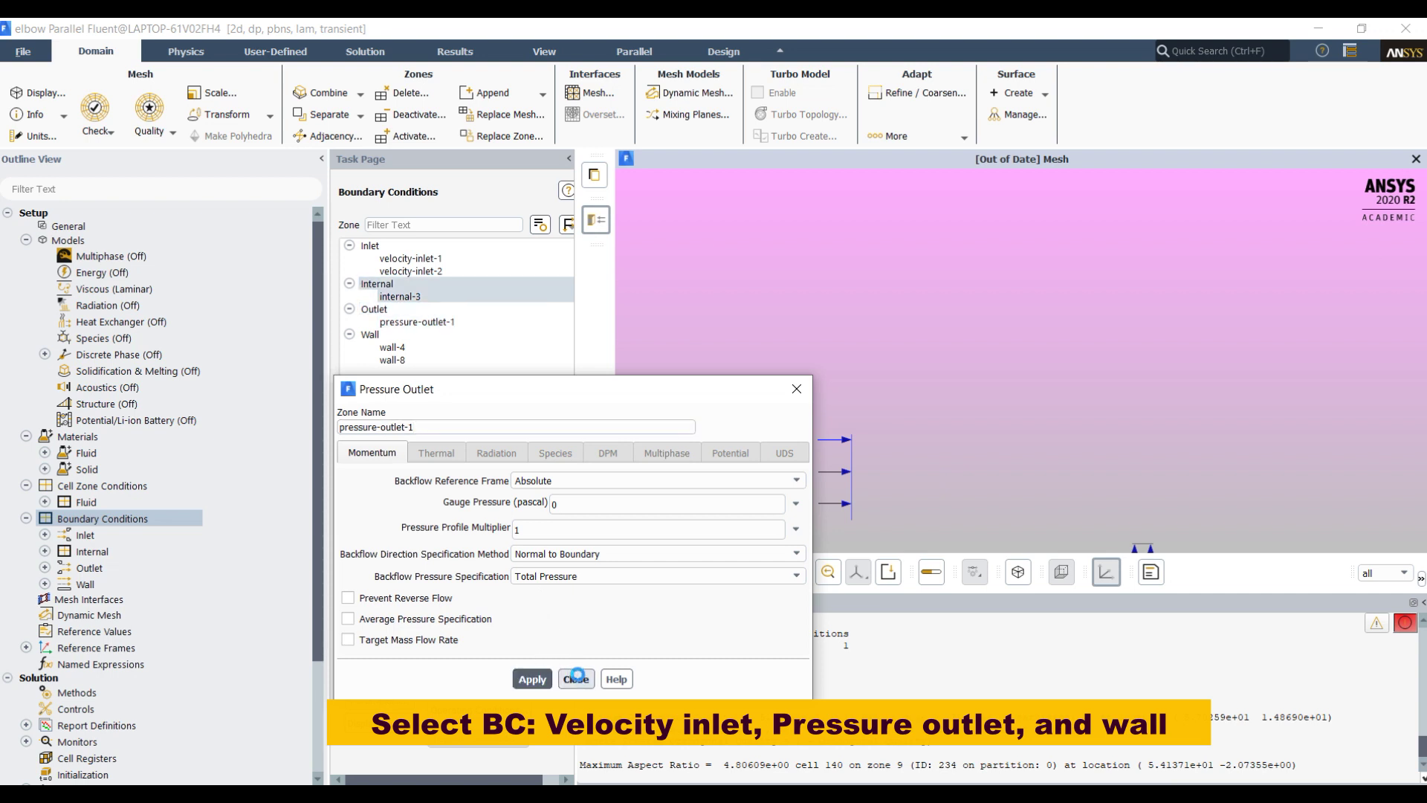
click(576, 678)
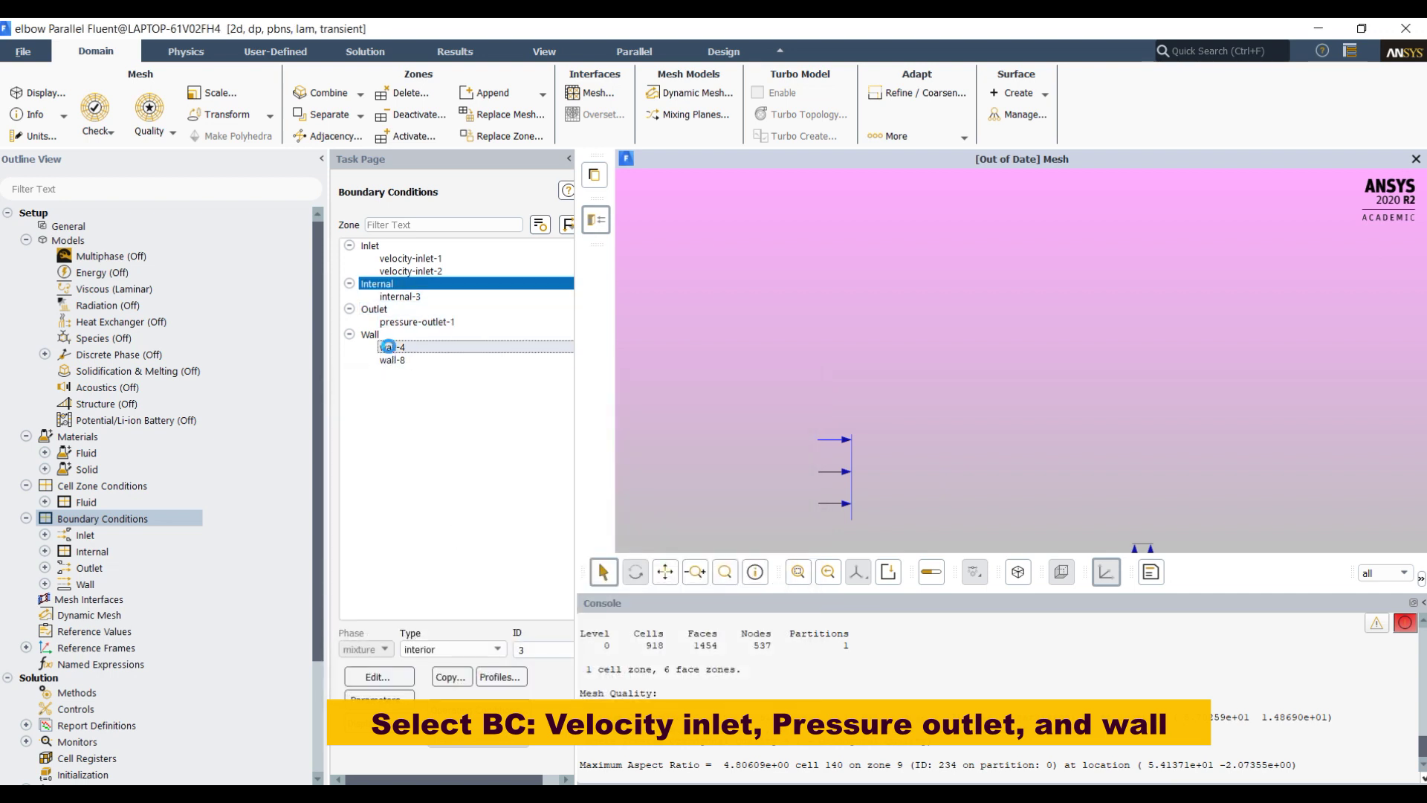
- Review wall-4's stationary no-slip wall settings
click(370, 334)
click(391, 679)
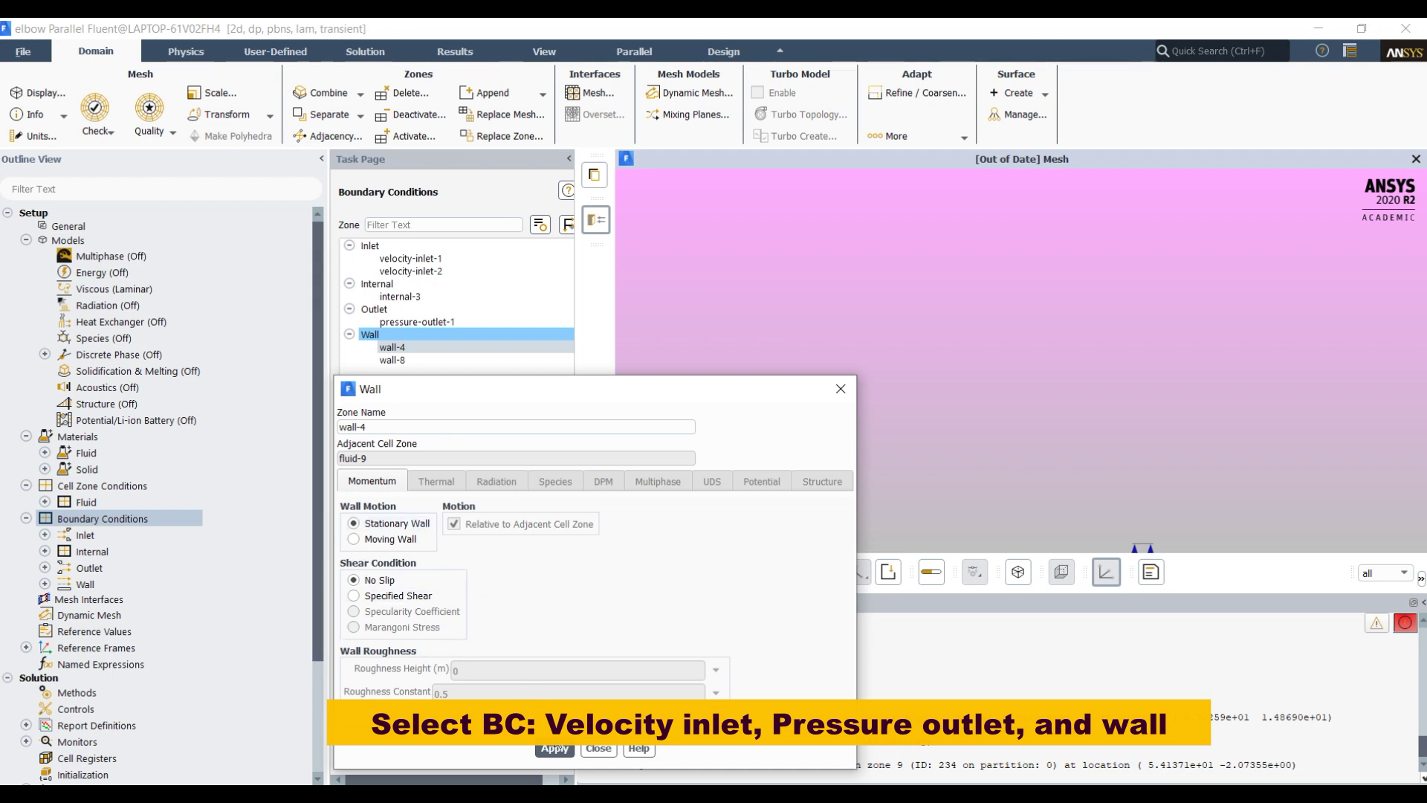
click(600, 748)
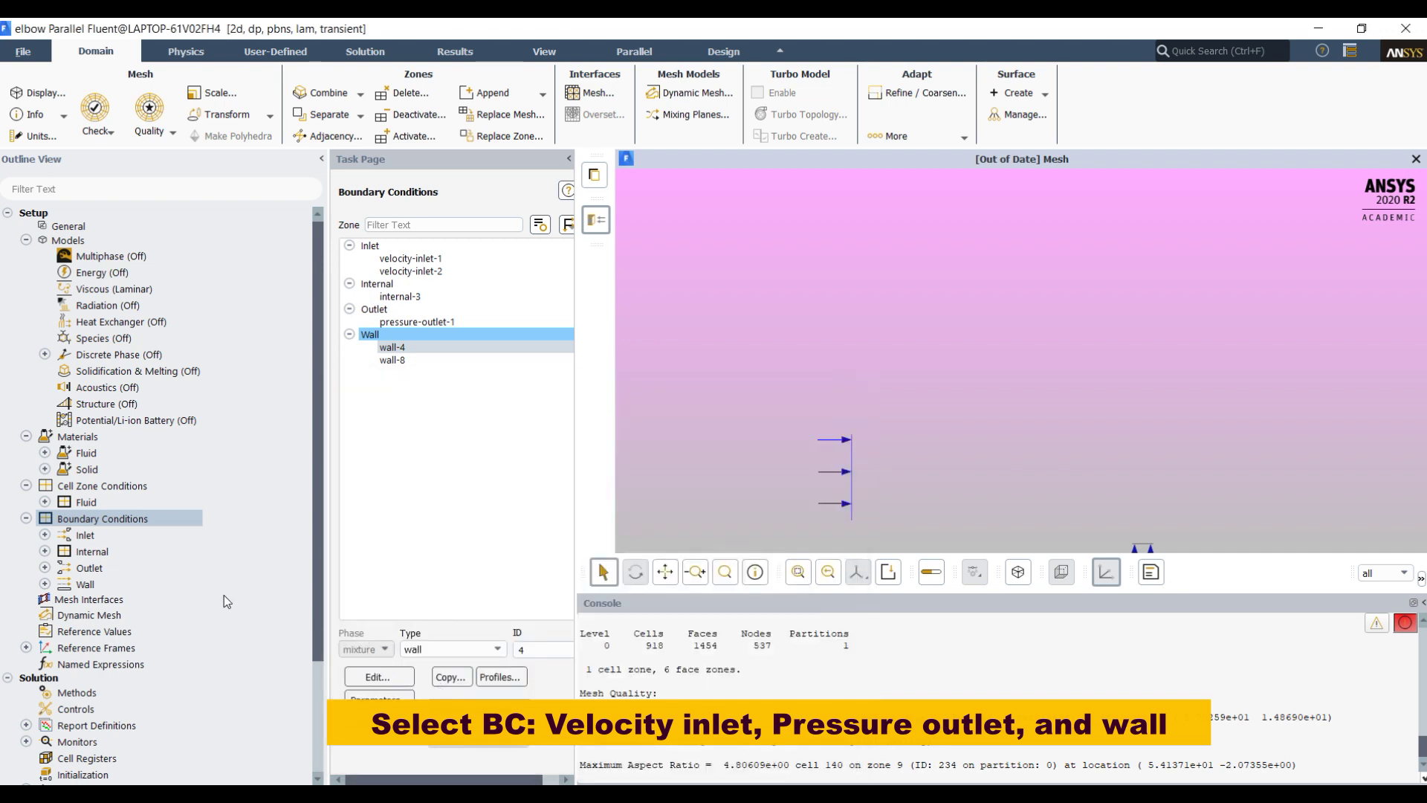
click(101, 687)
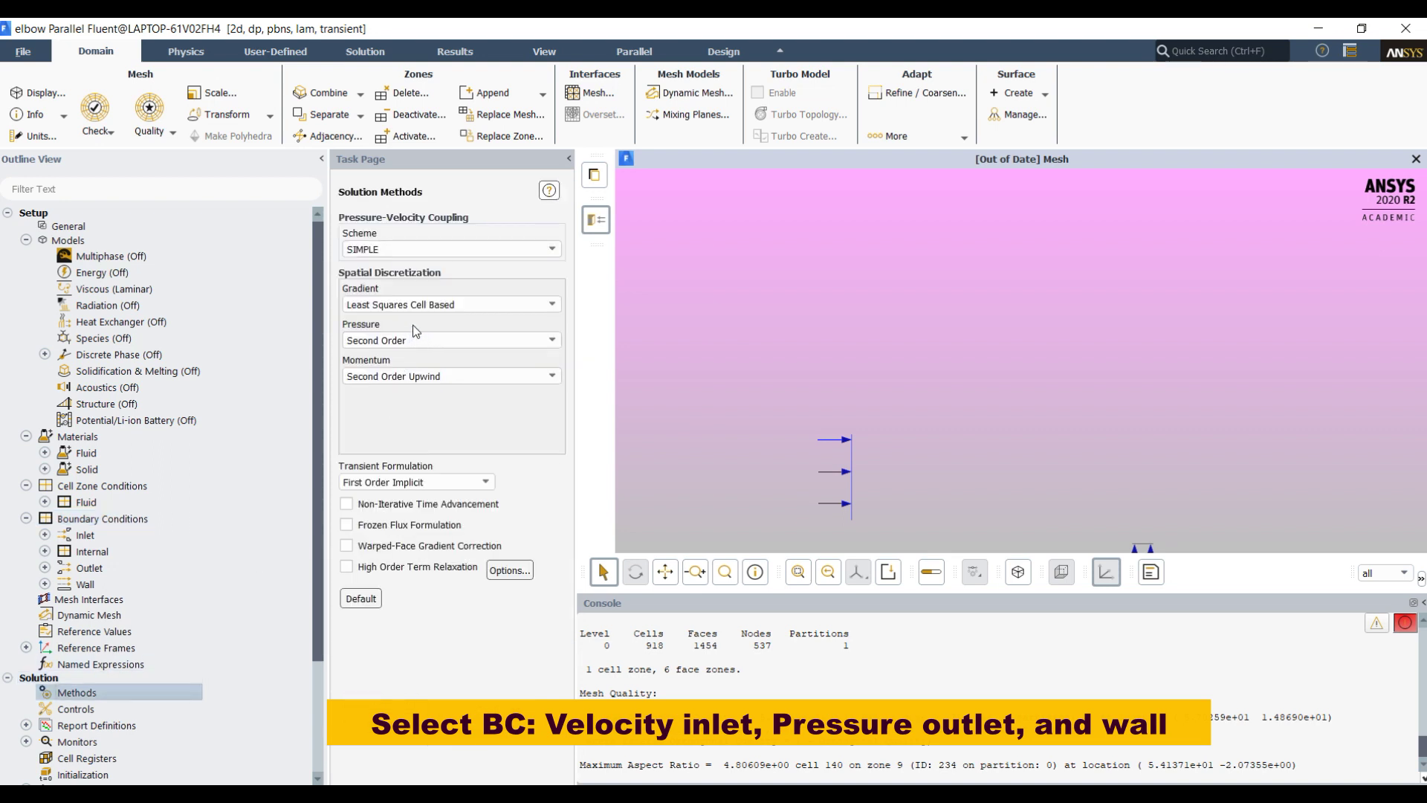
- Set pressure-velocity coupling to PISO and review the under-relaxation factors
click(447, 250)
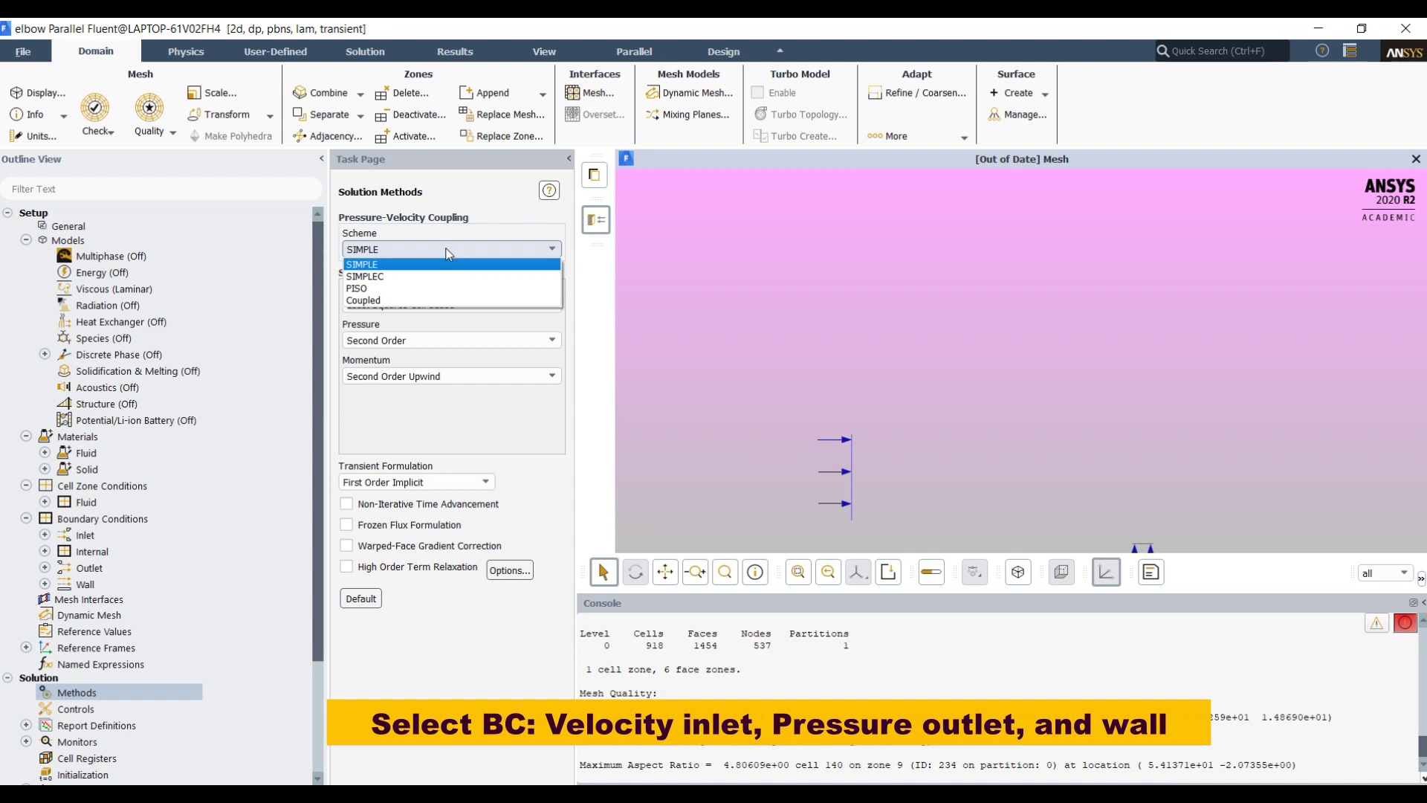
click(444, 295)
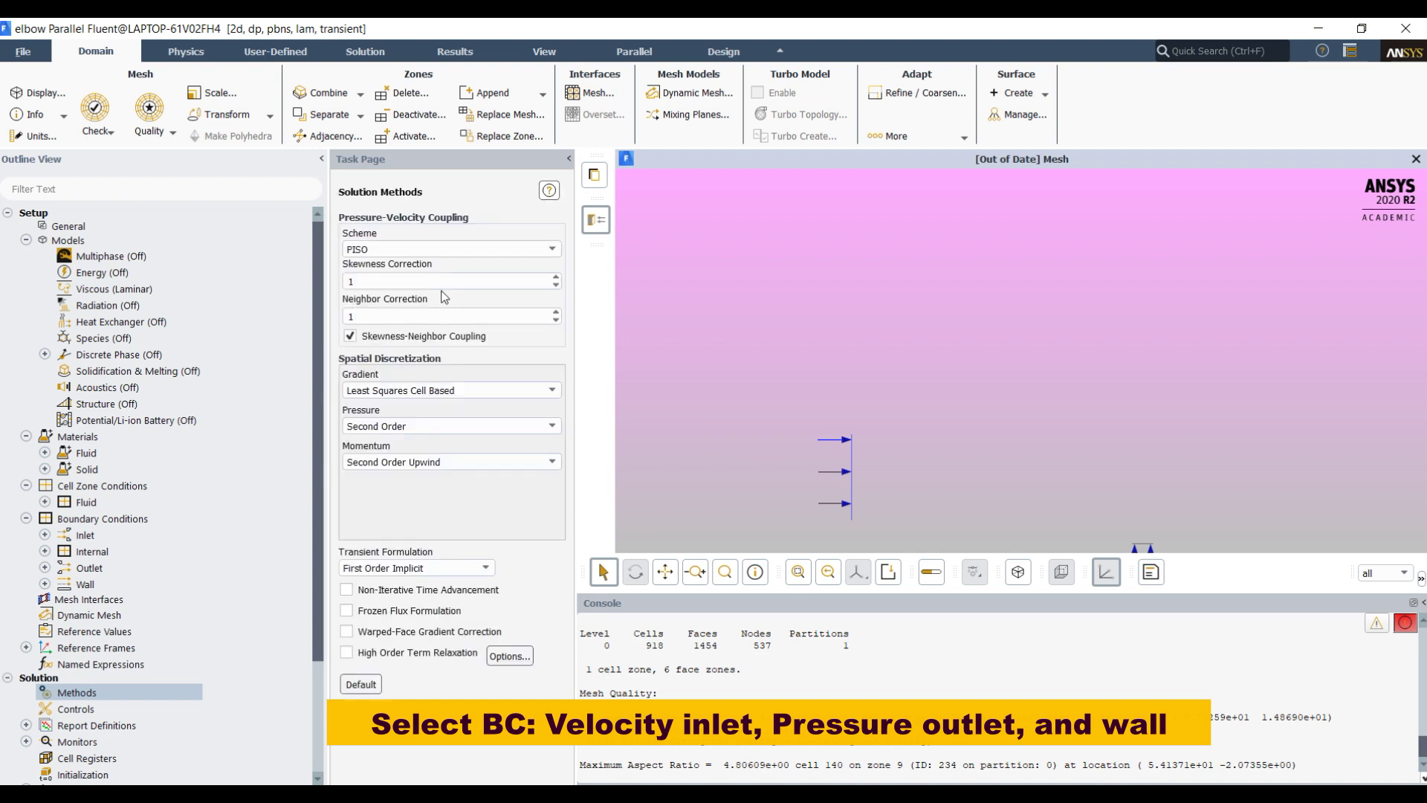
click(145, 707)
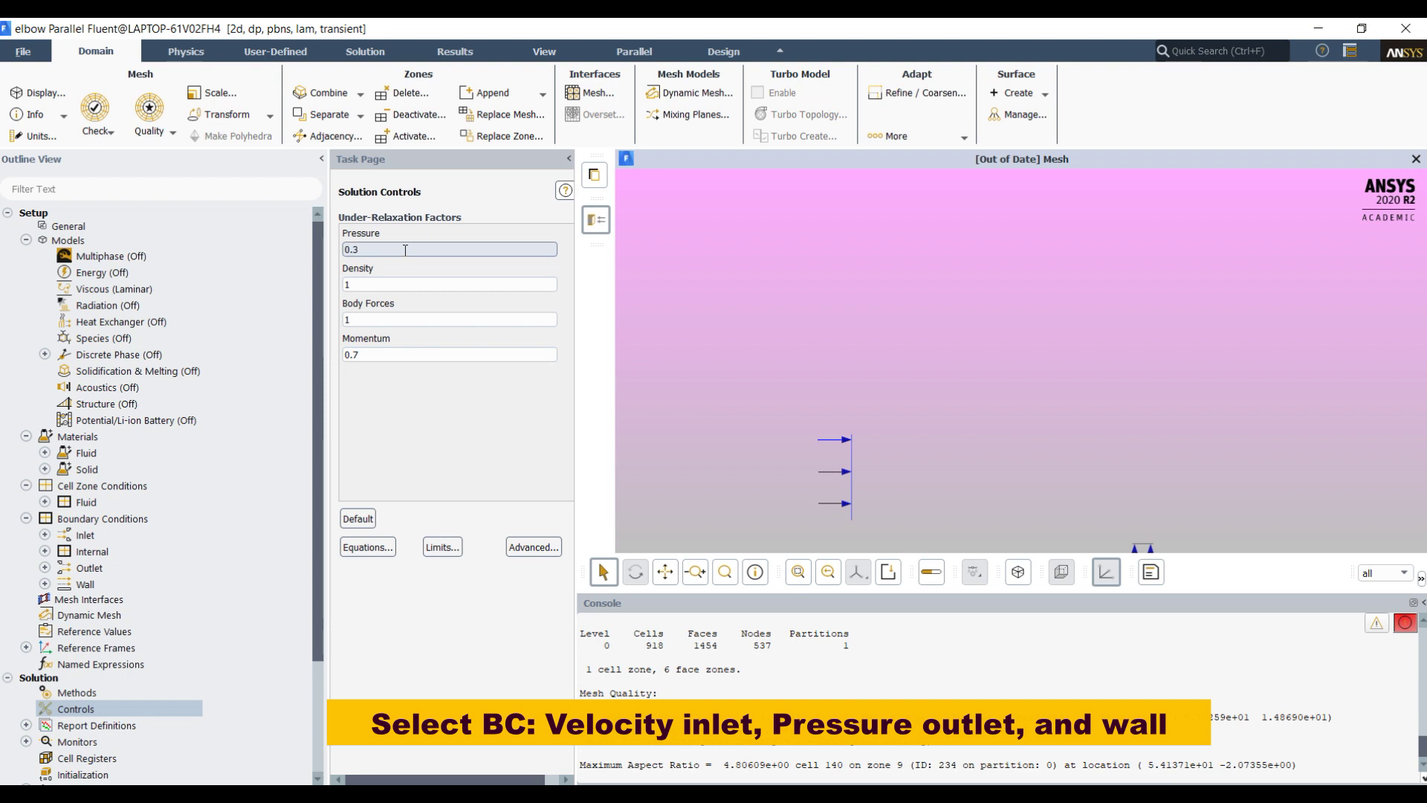
scroll(90, 724, down, 2)
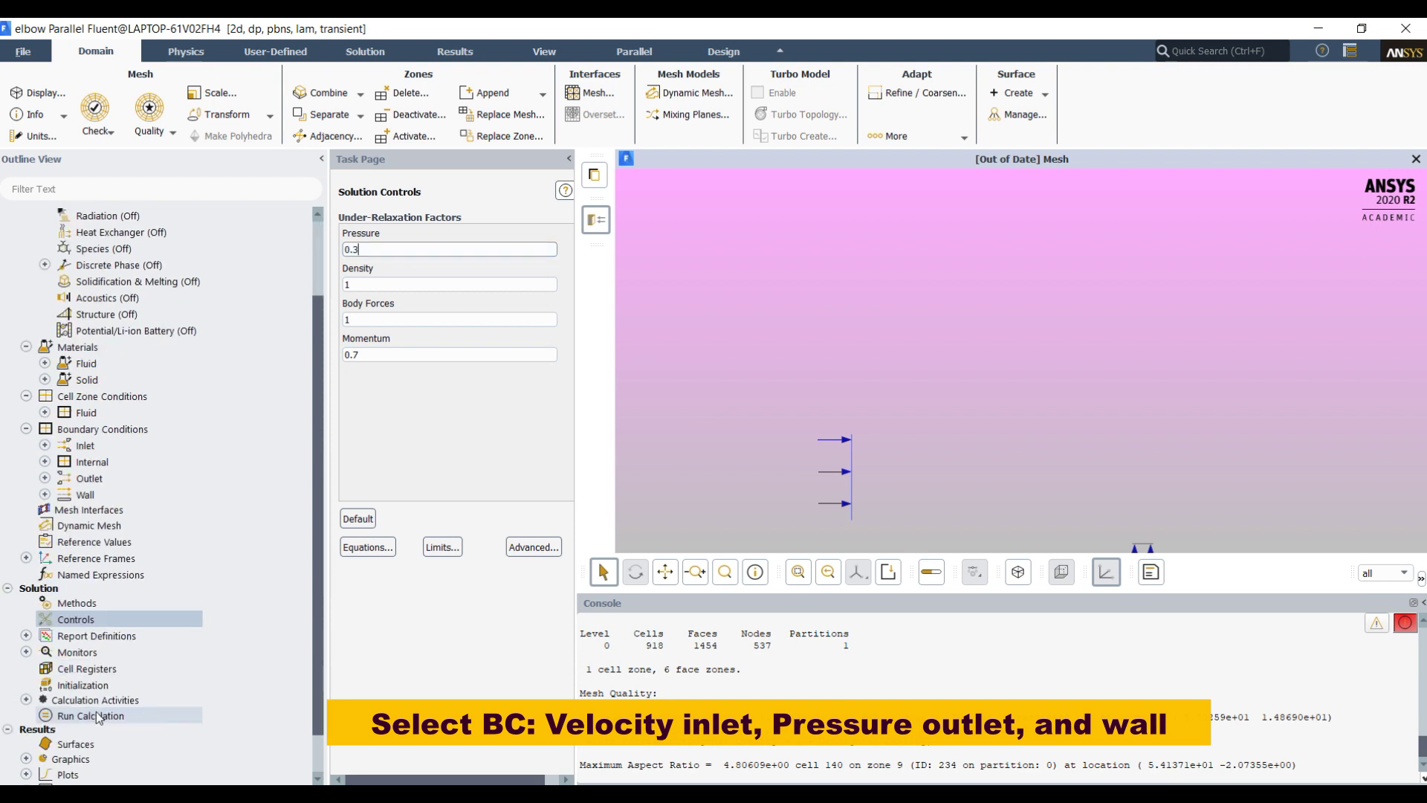
click(87, 609)
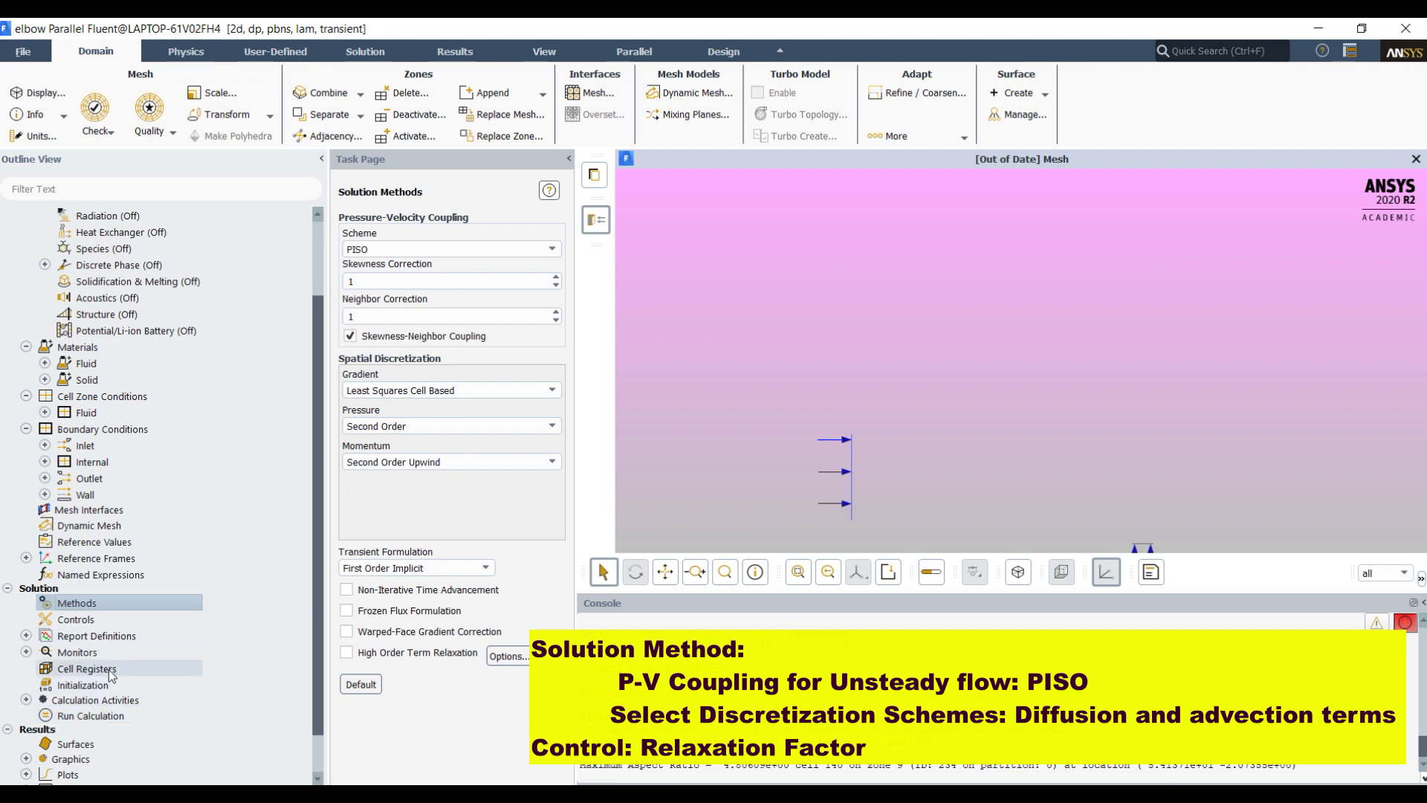
double_click(120, 699)
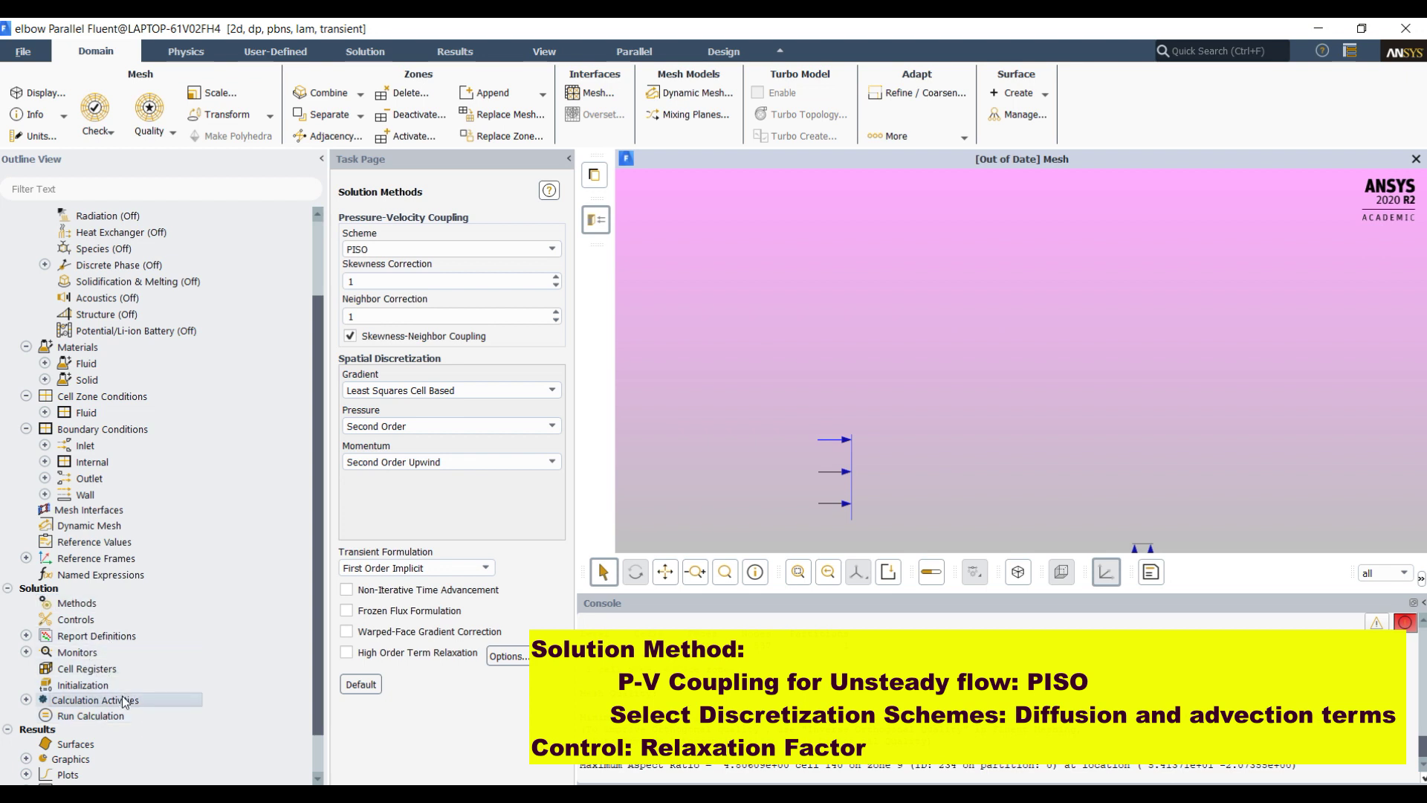
double_click(369, 234)
text(1000)
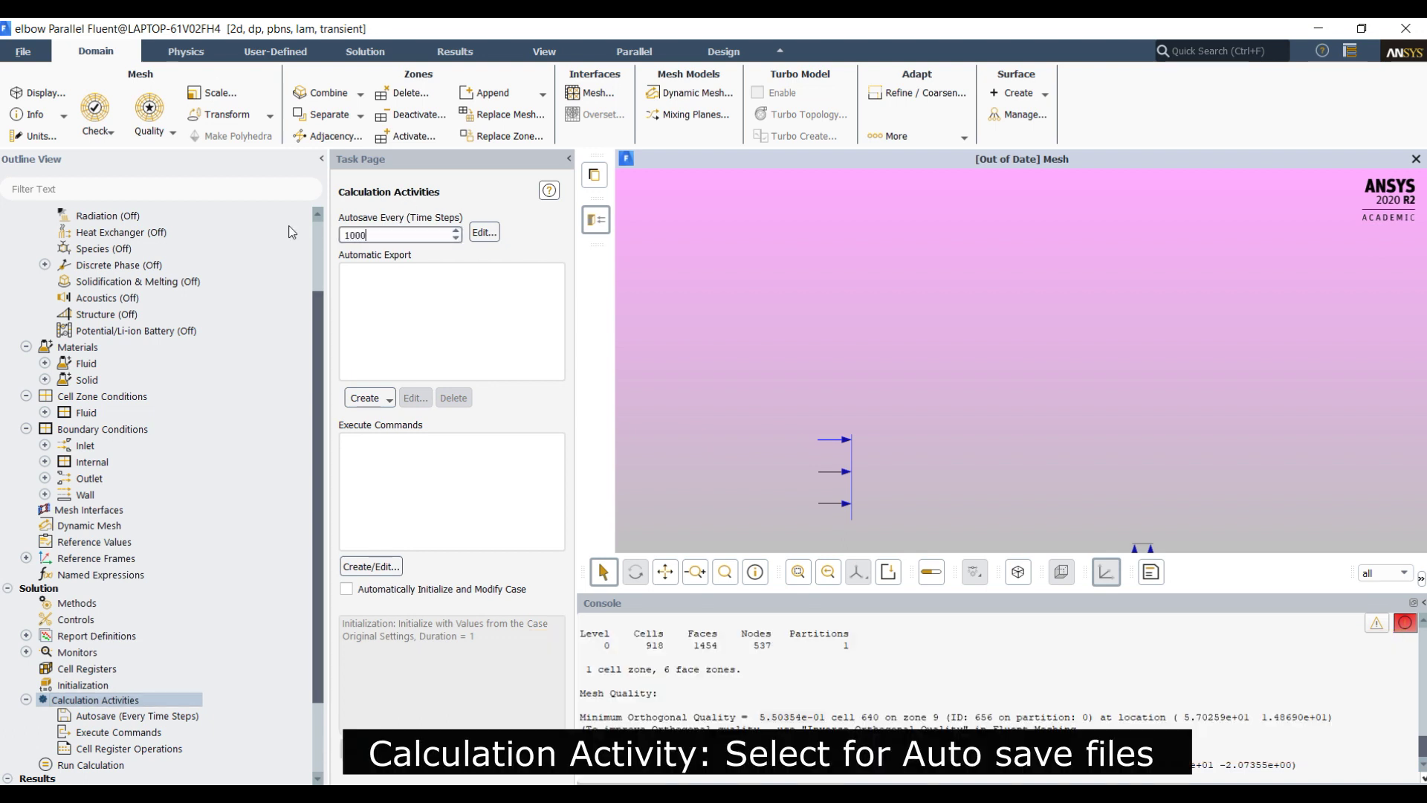
- Set autosave to retain only the 5 most recent data files
click(482, 233)
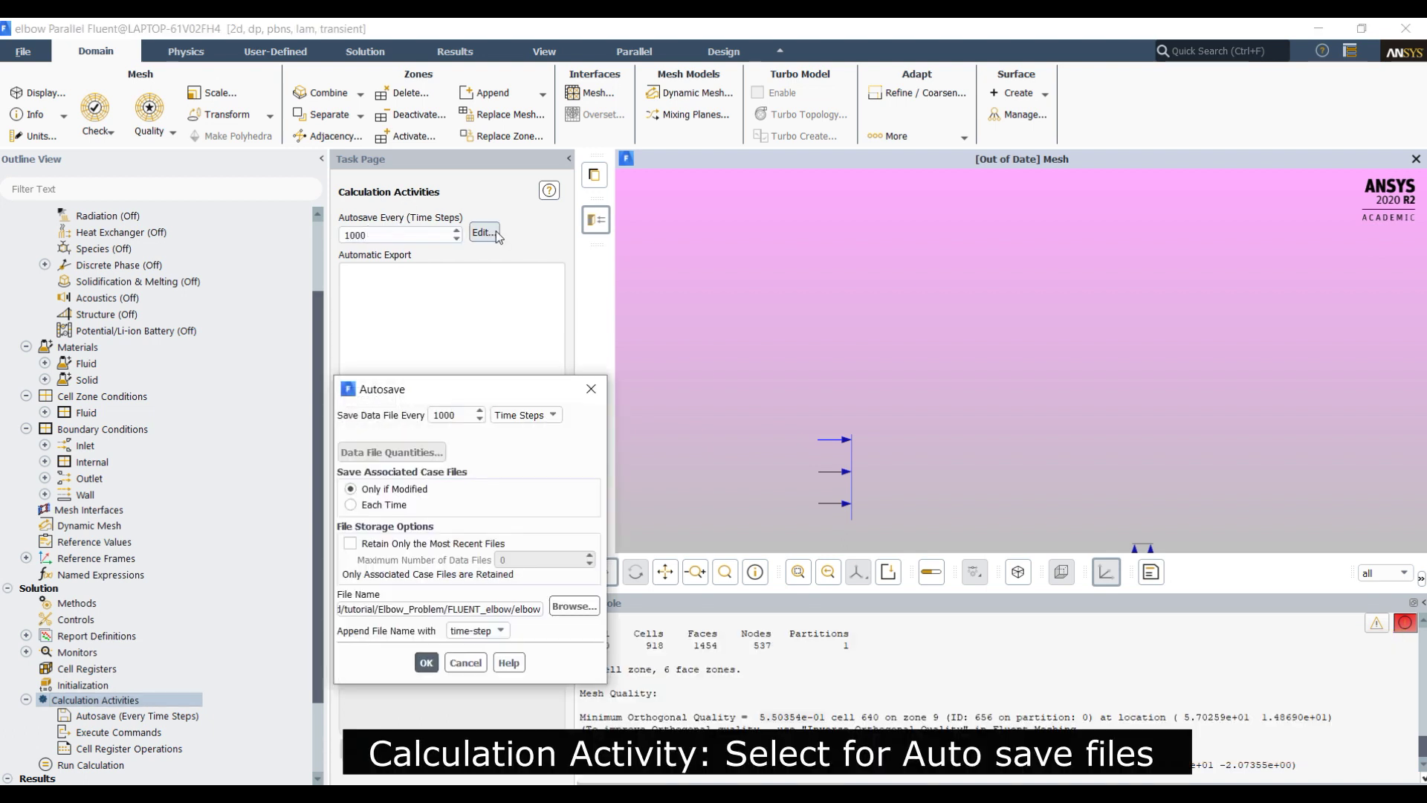
click(414, 545)
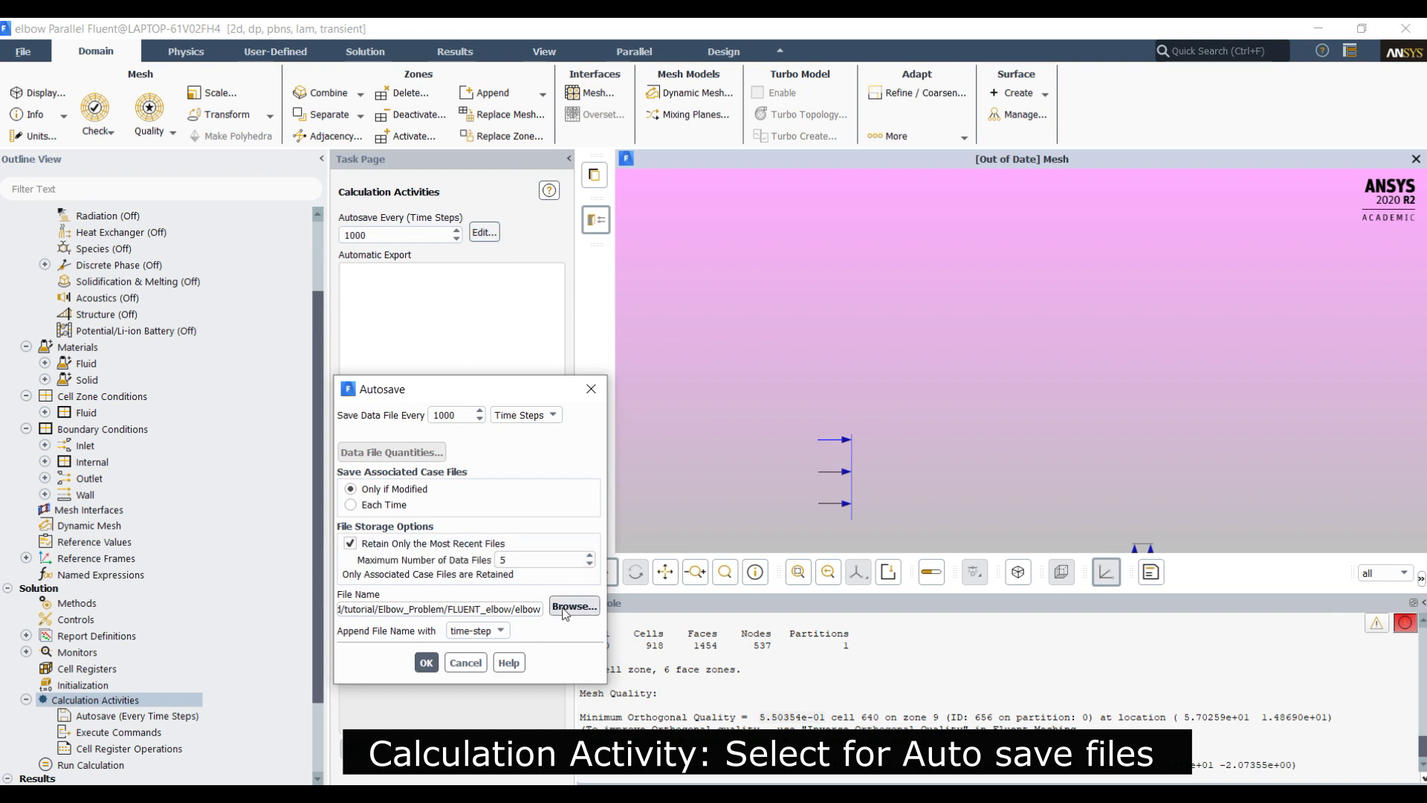
double_click(502, 559)
text(1)
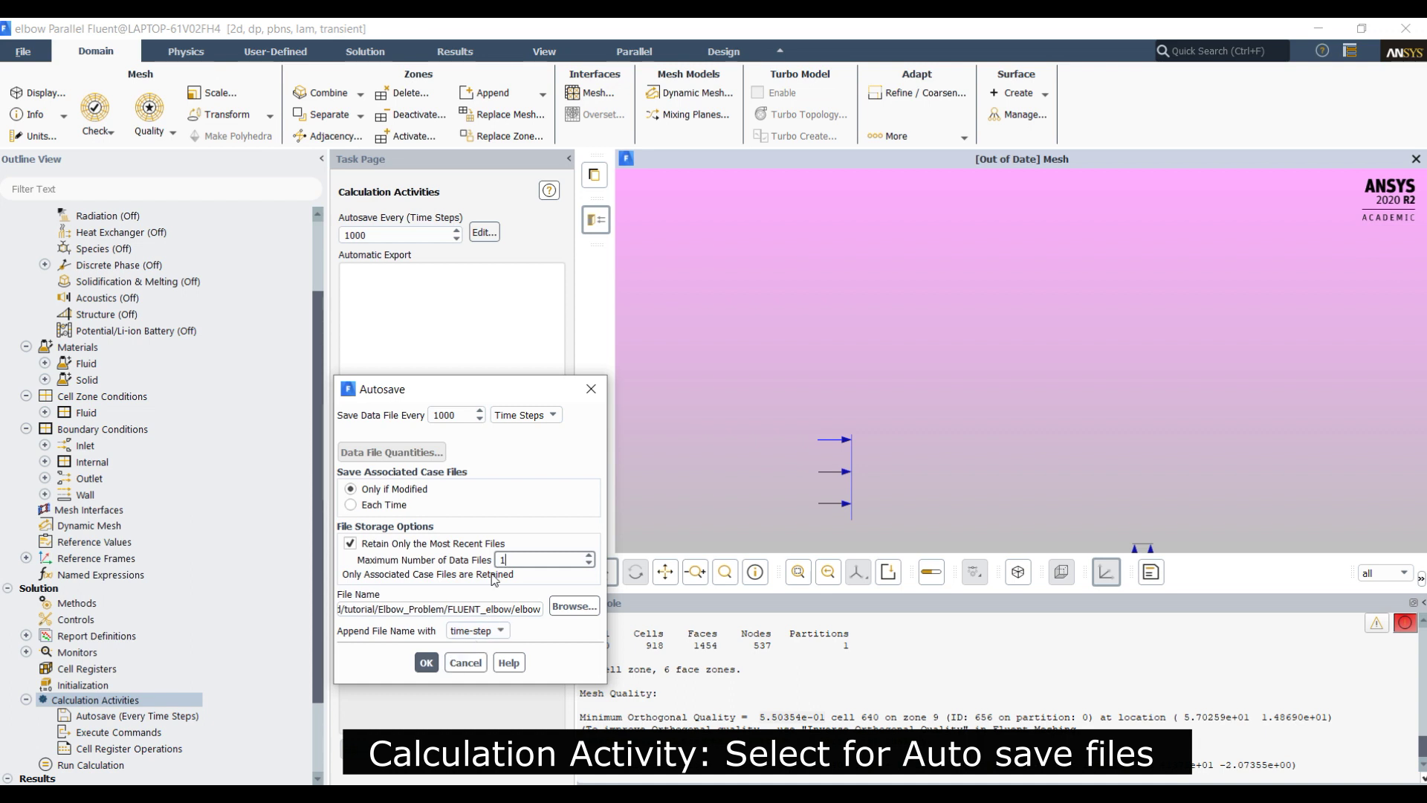
click(434, 659)
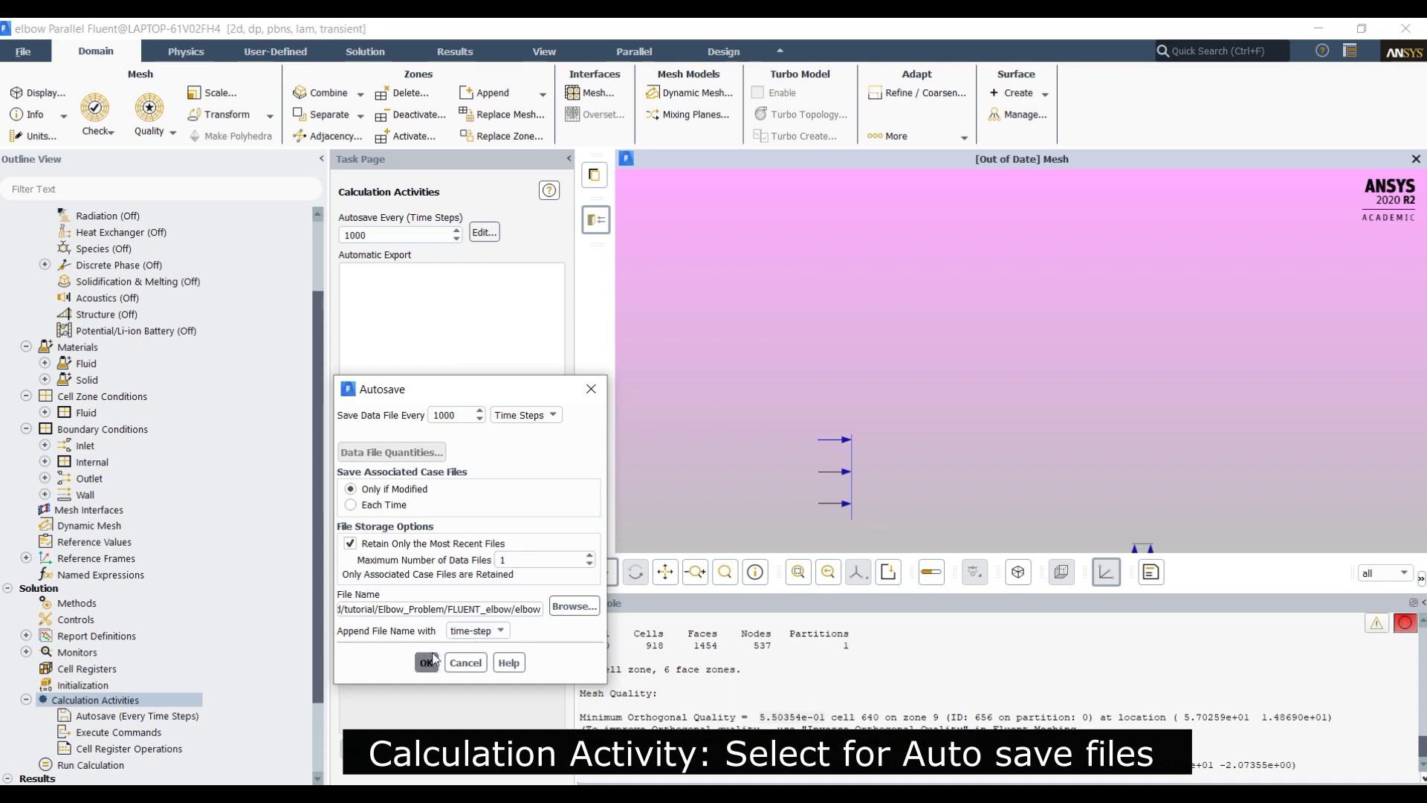
double_click(507, 559)
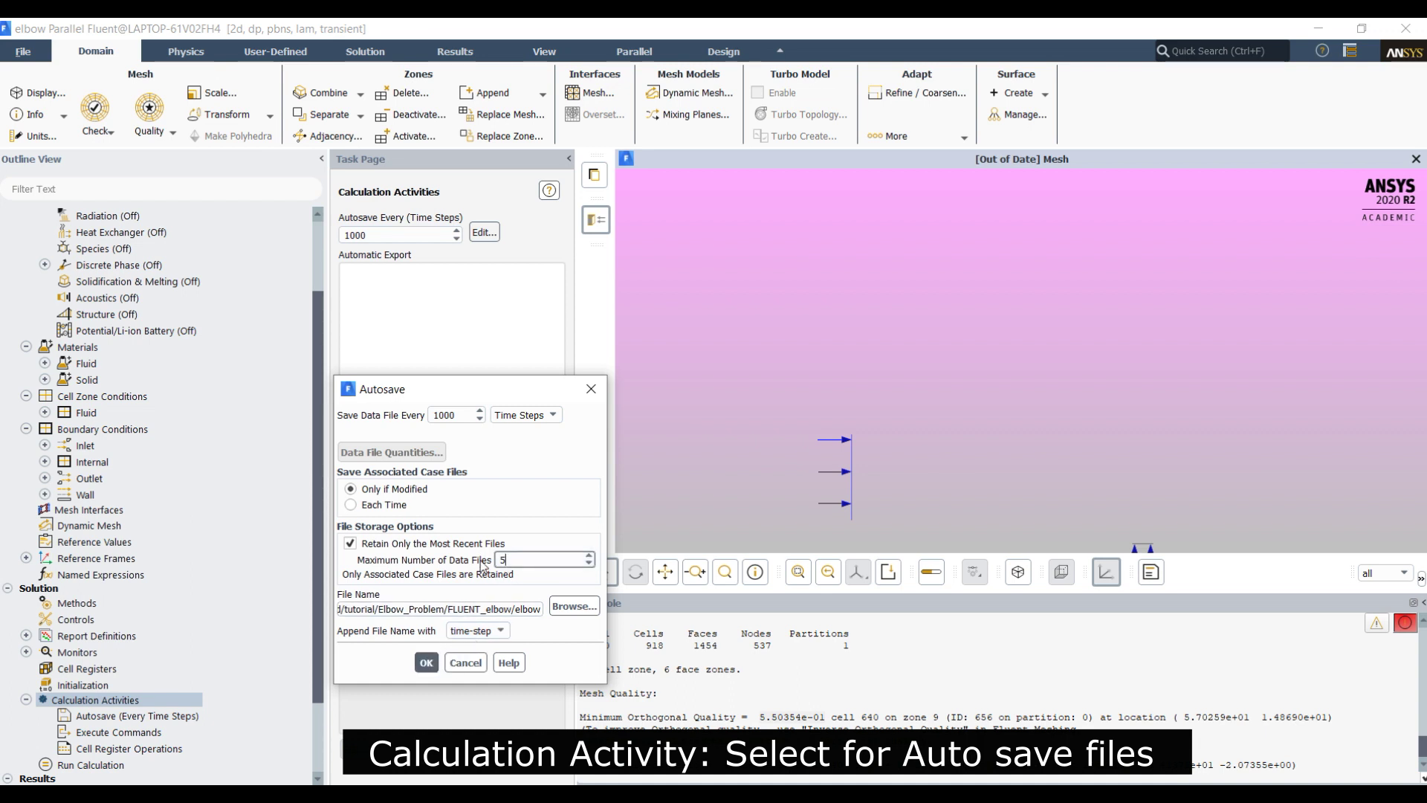
click(427, 663)
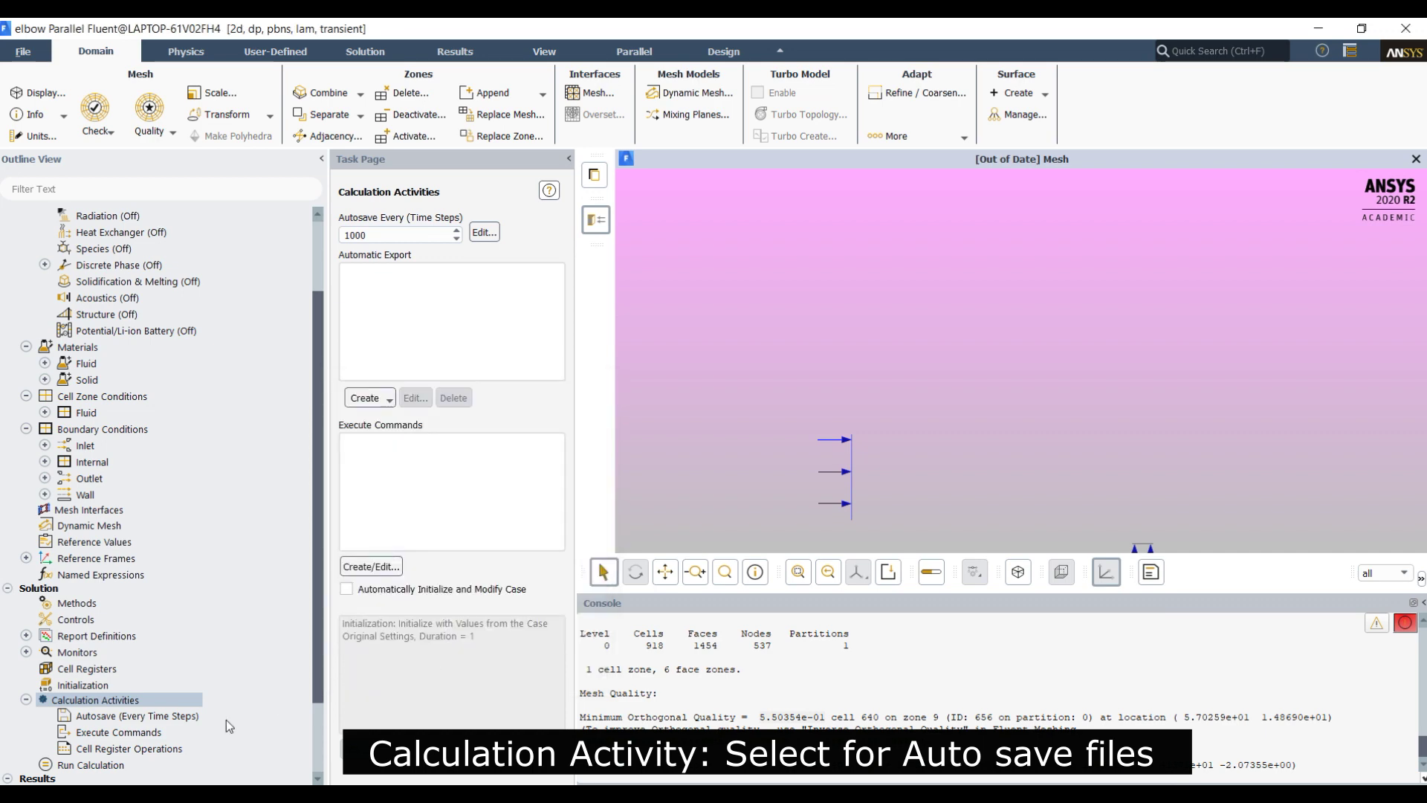
scroll(196, 731, down, 3)
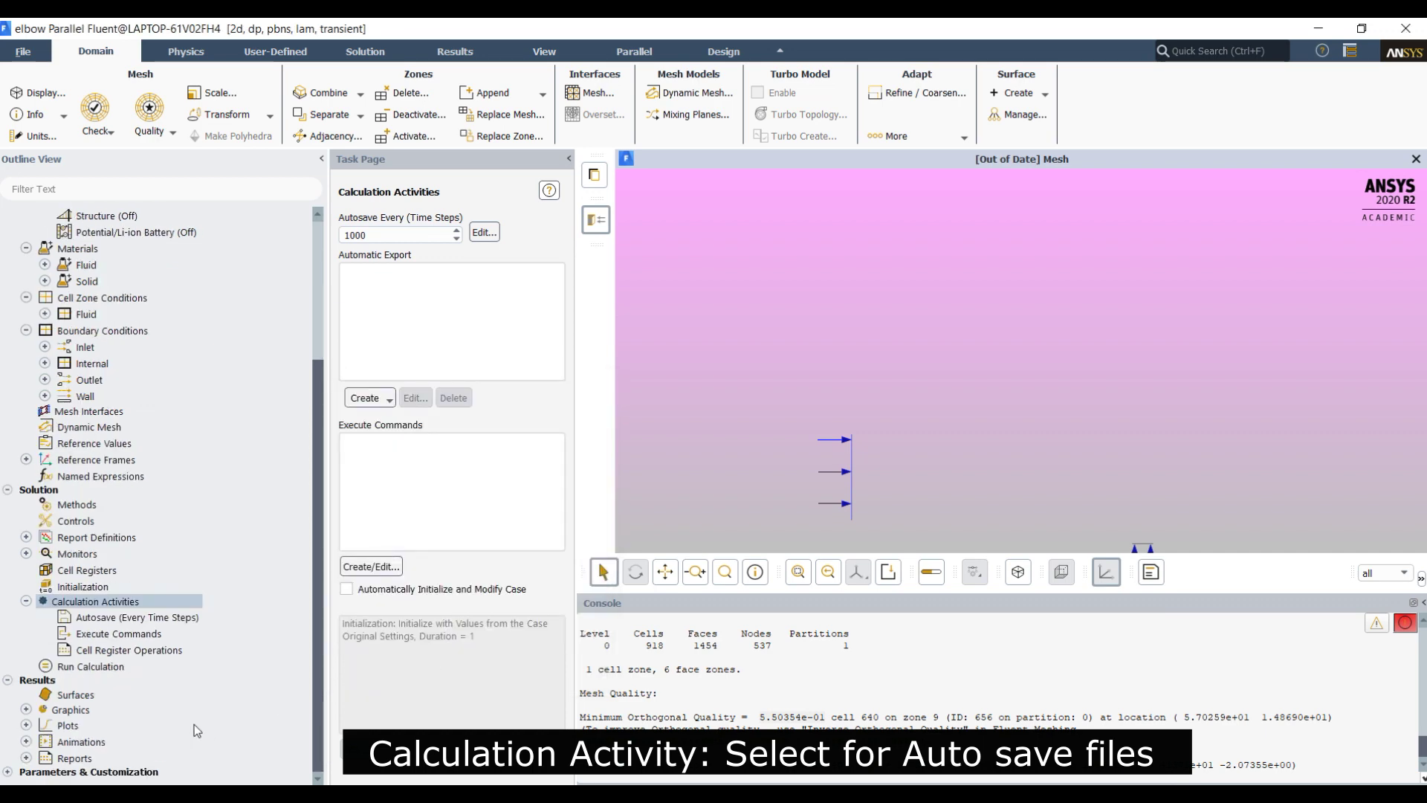
click(115, 677)
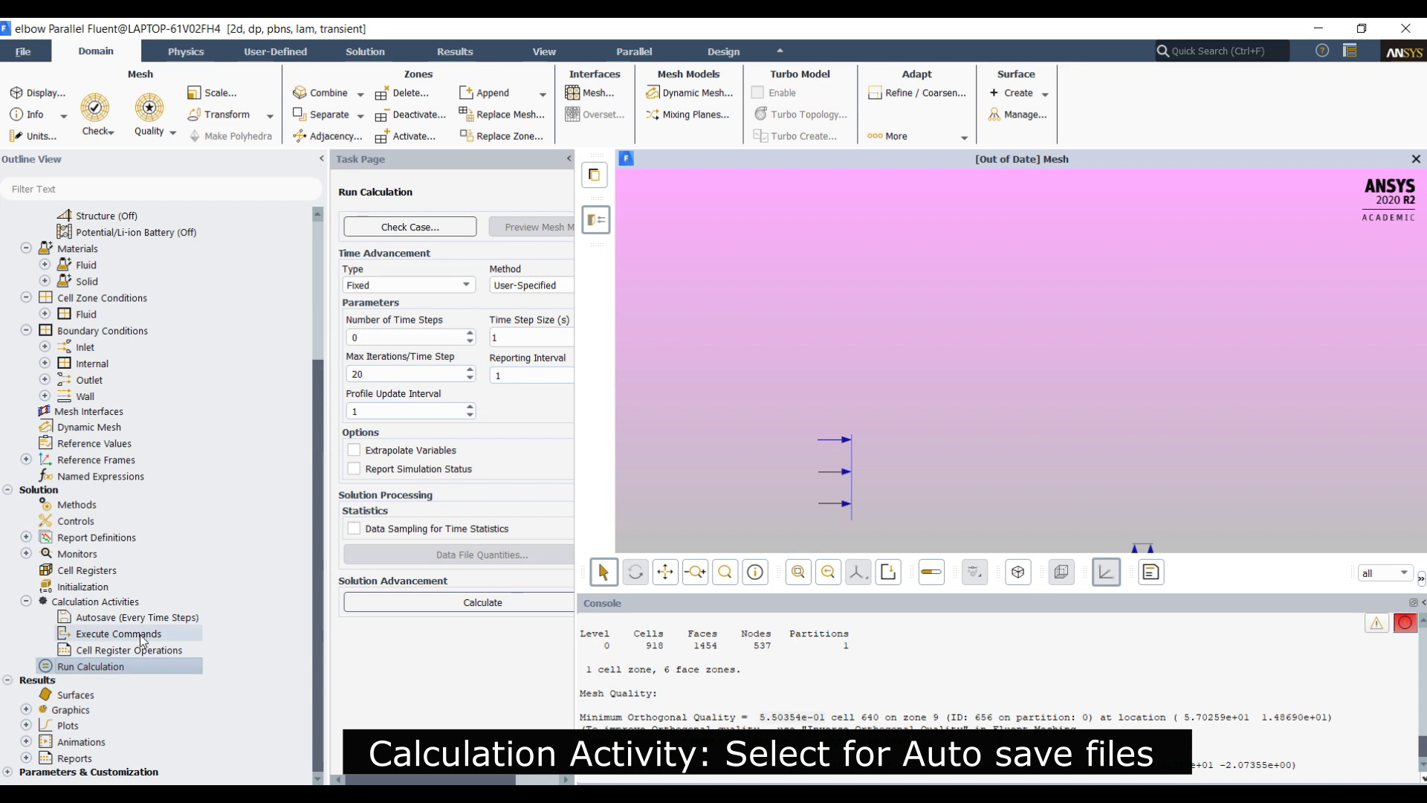
- Set the continuity, x-velocity and y-velocity residual absolute criteria to 0.000001
click(25, 553)
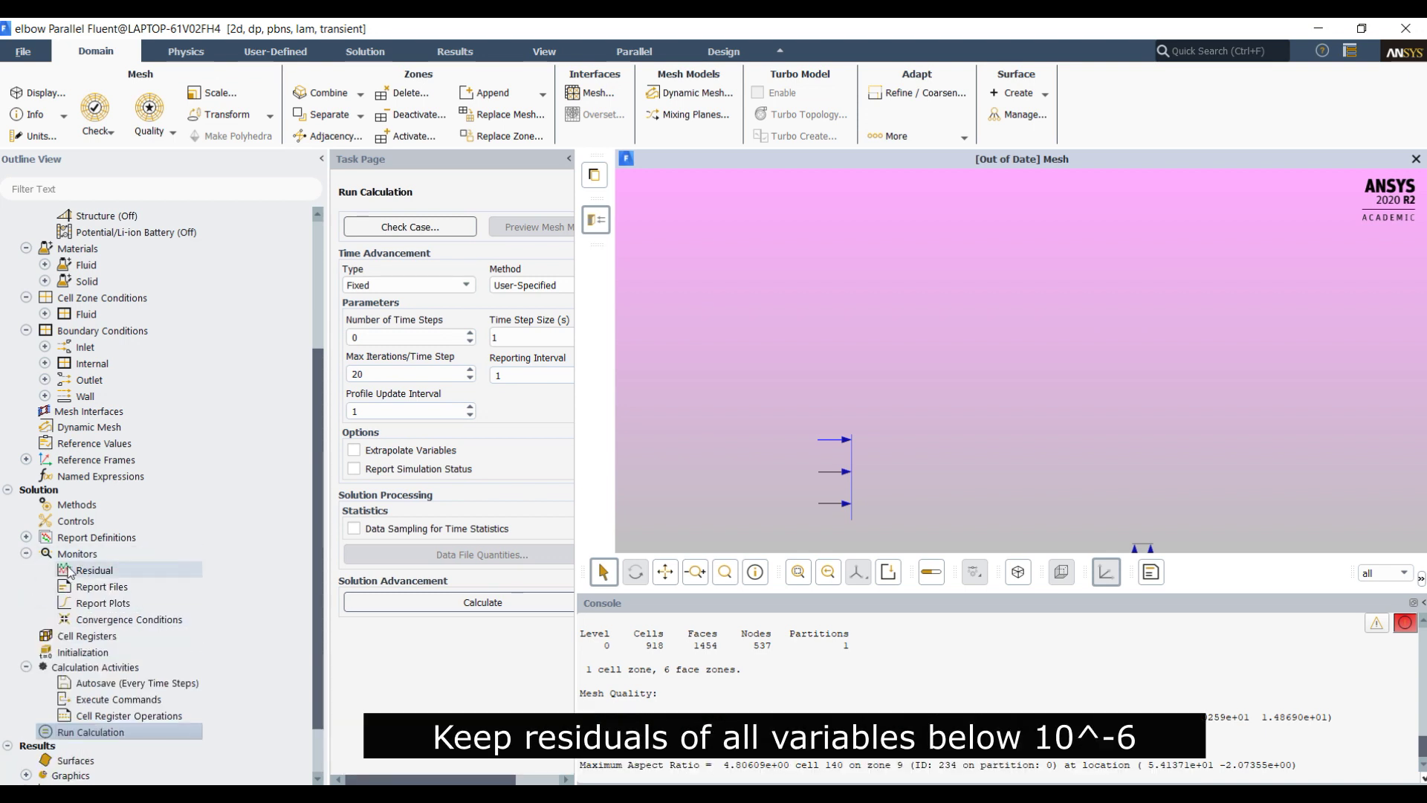
double_click(88, 573)
text(0.000001)
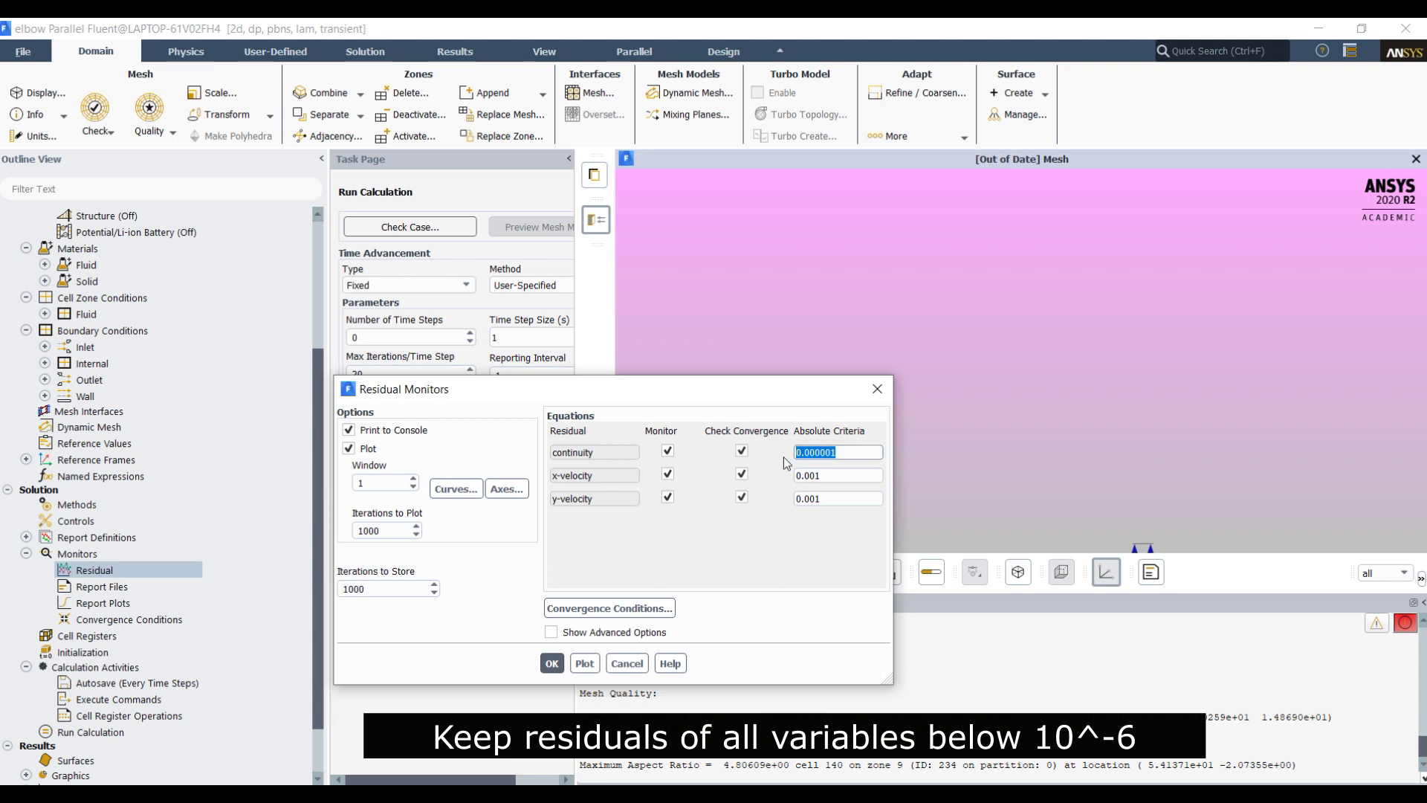
double_click(815, 477)
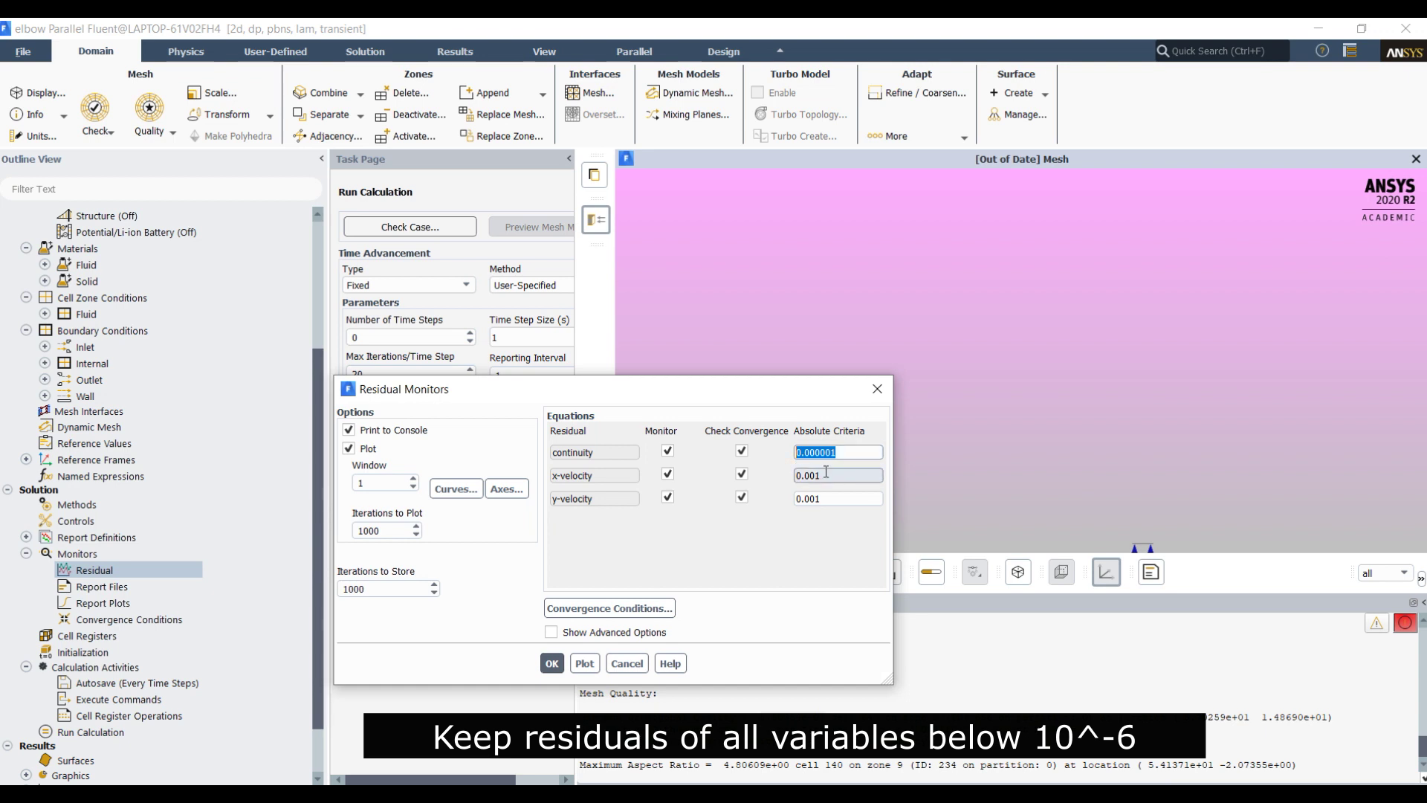
text(0.000001)
key(Tab)
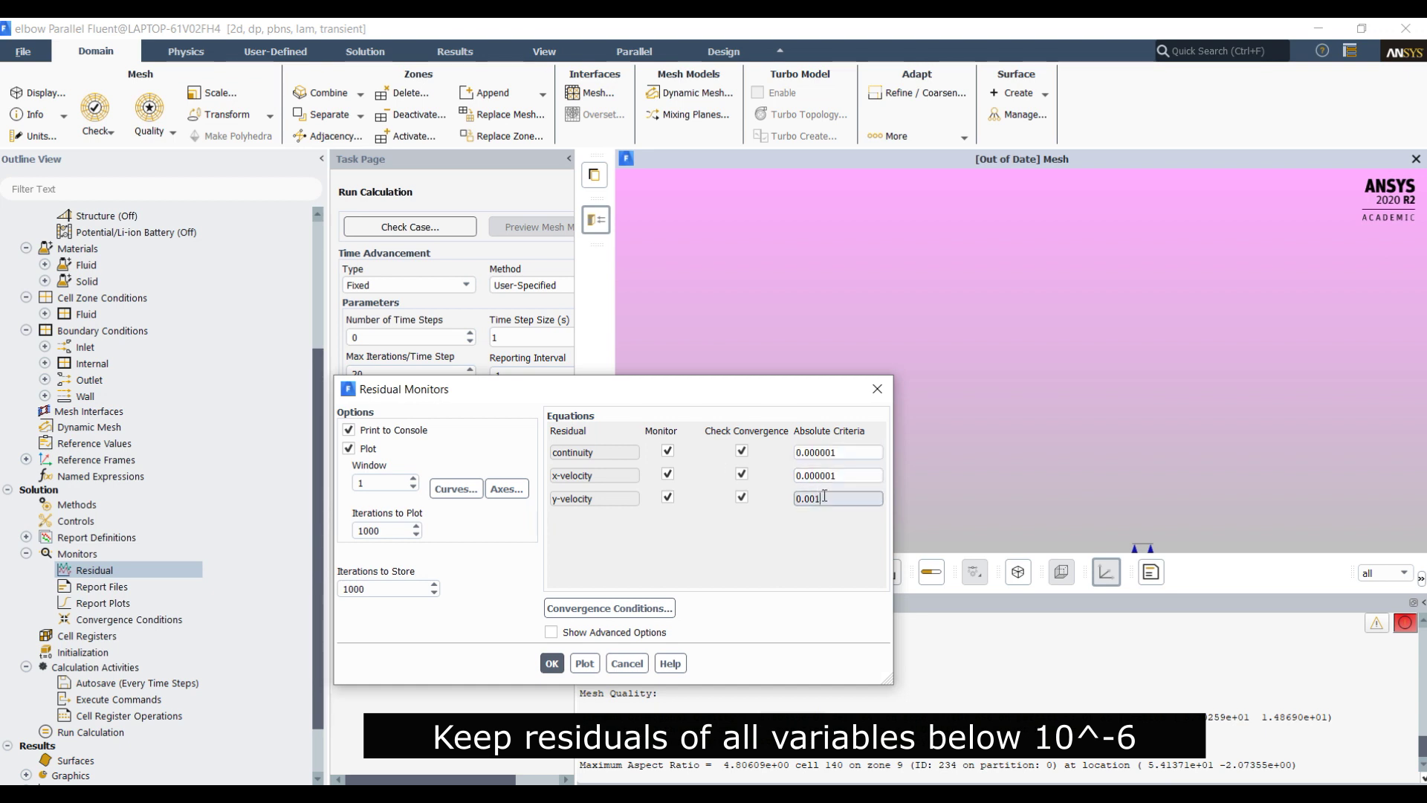
text(0.000001)
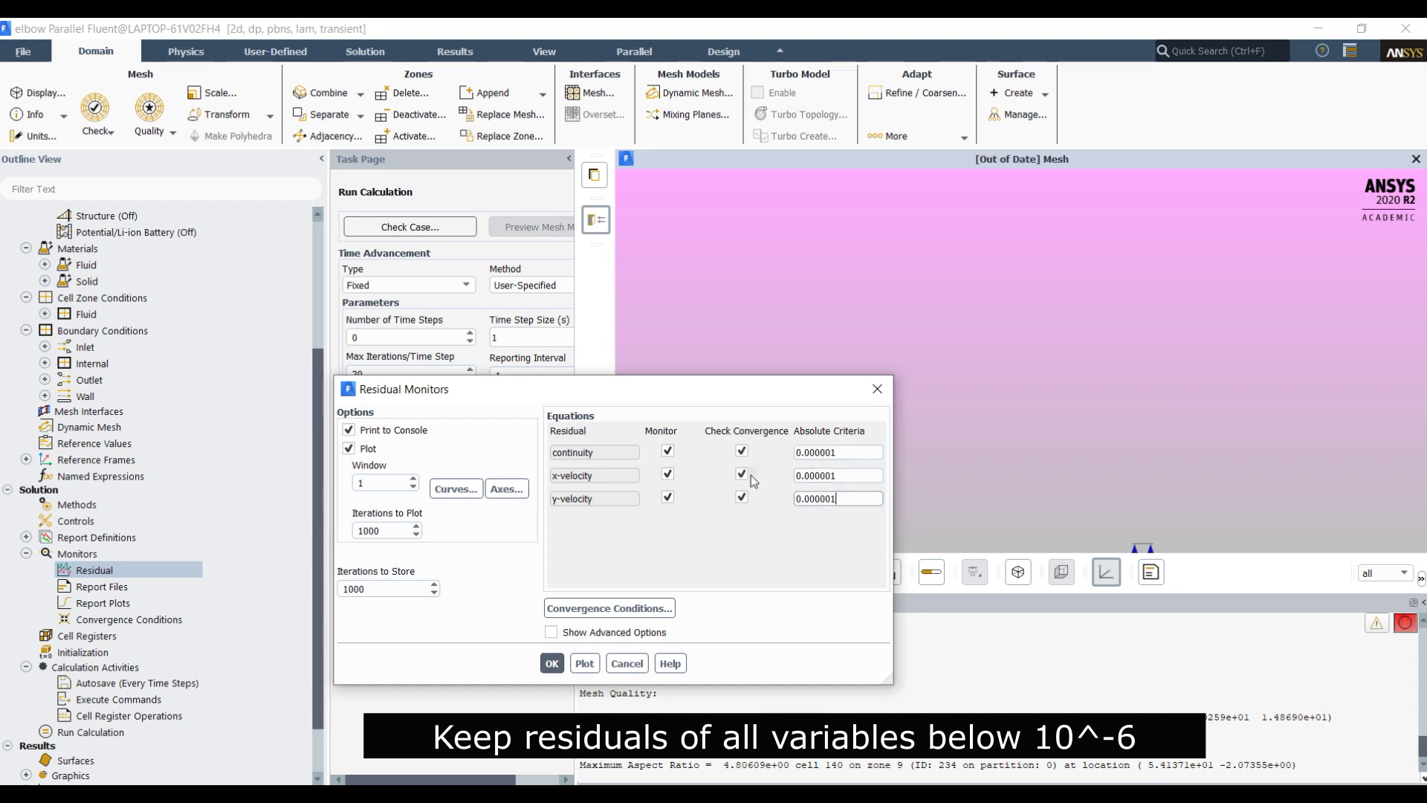
click(554, 666)
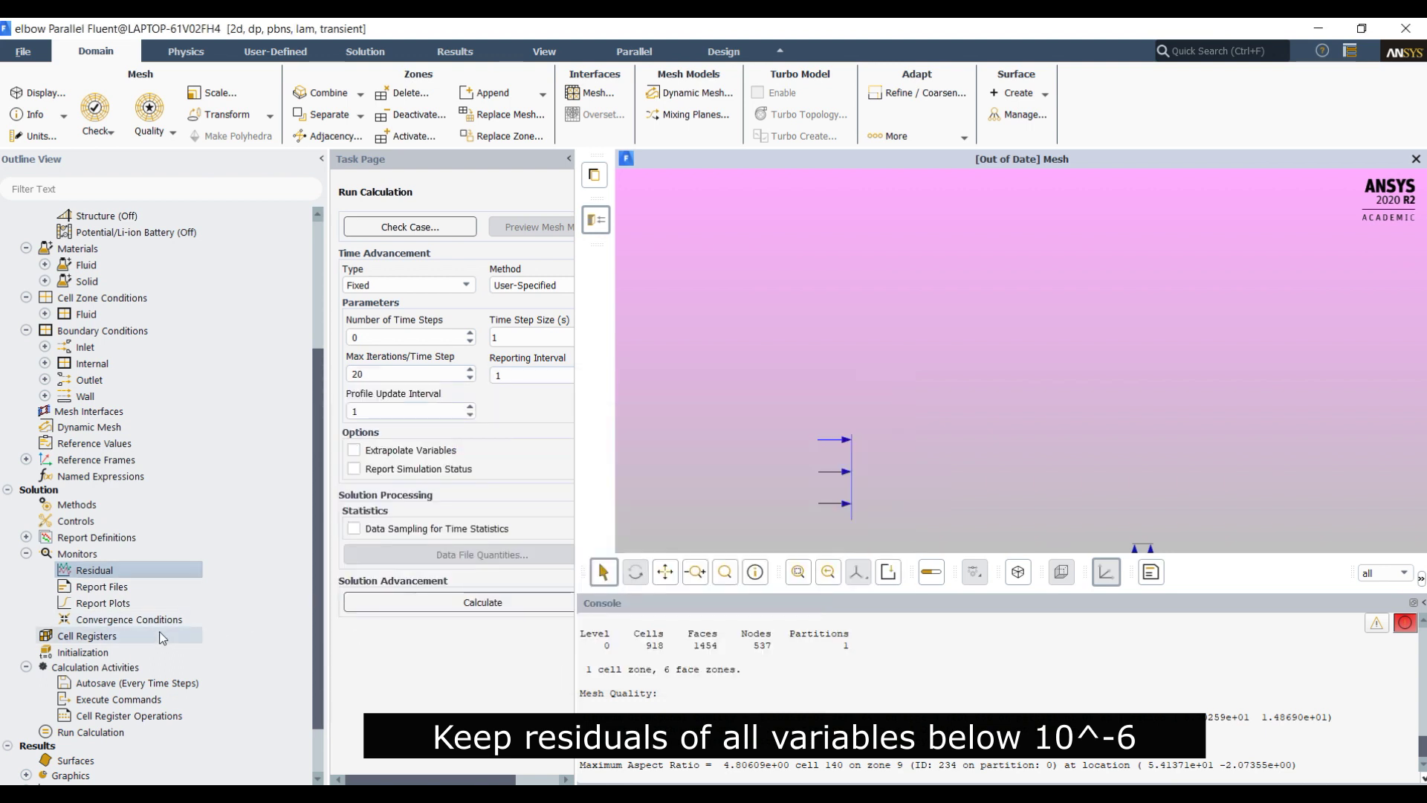
- Enter 1000 time steps of 0.001 s size and attempt to start the calculation
click(101, 731)
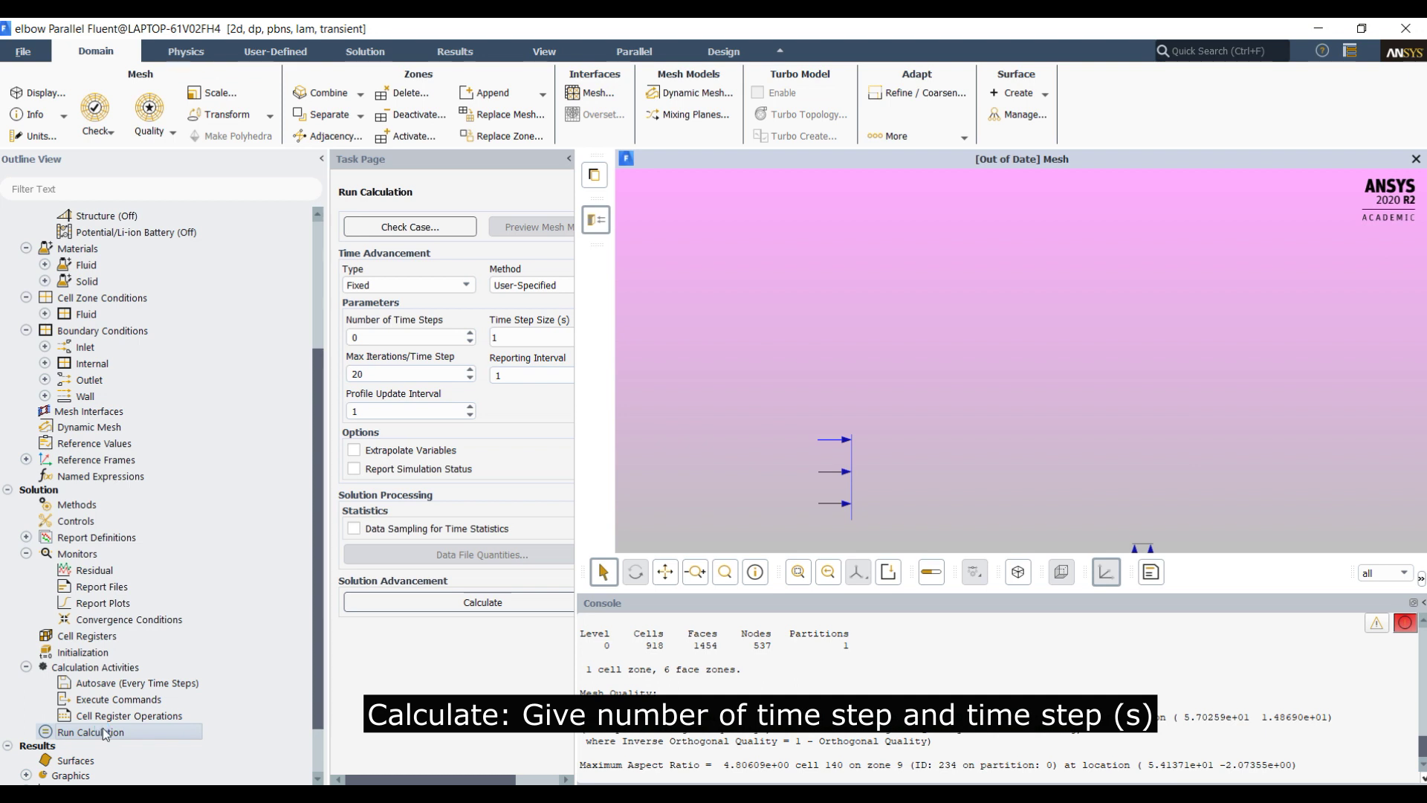
double_click(355, 337)
text(1000)
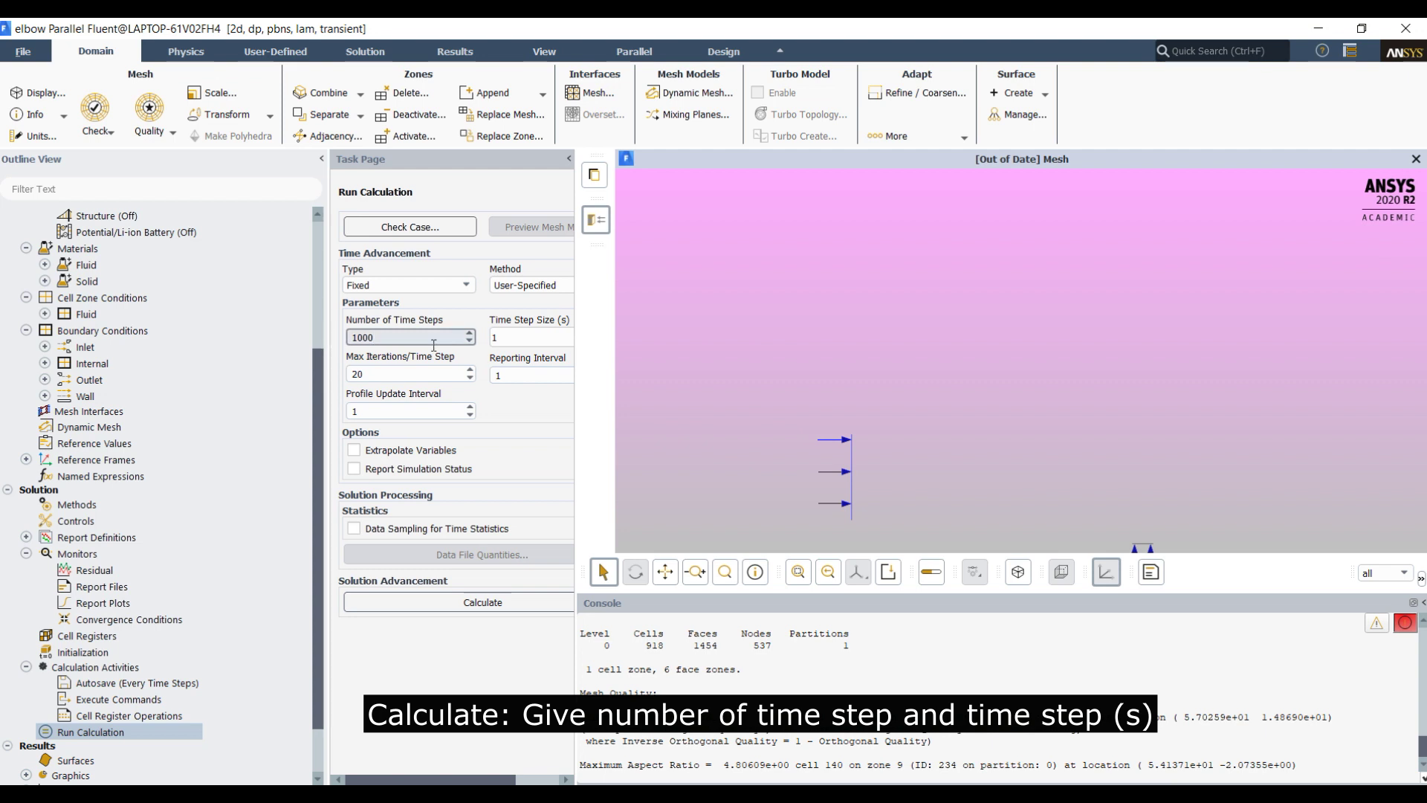
double_click(495, 337)
text(0.001)
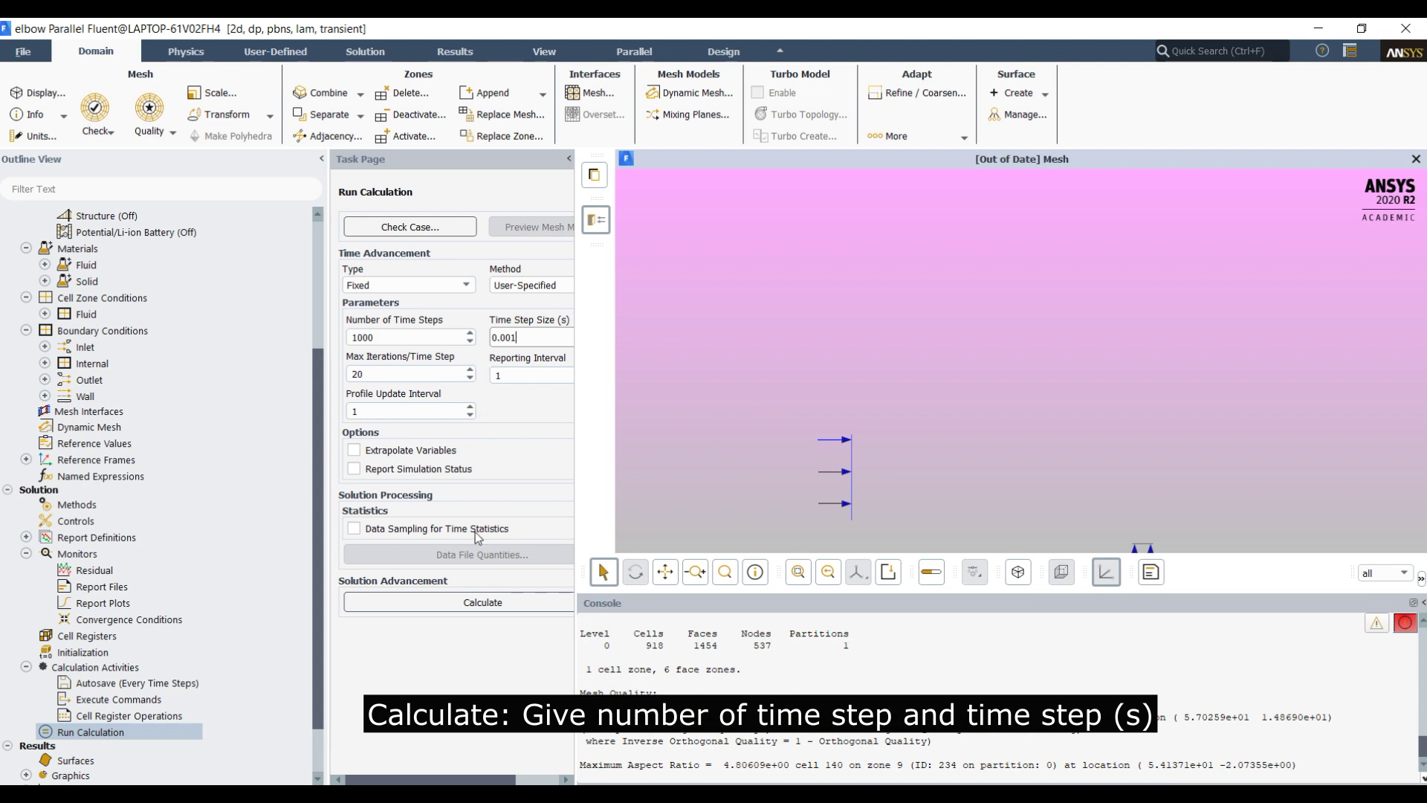
click(504, 603)
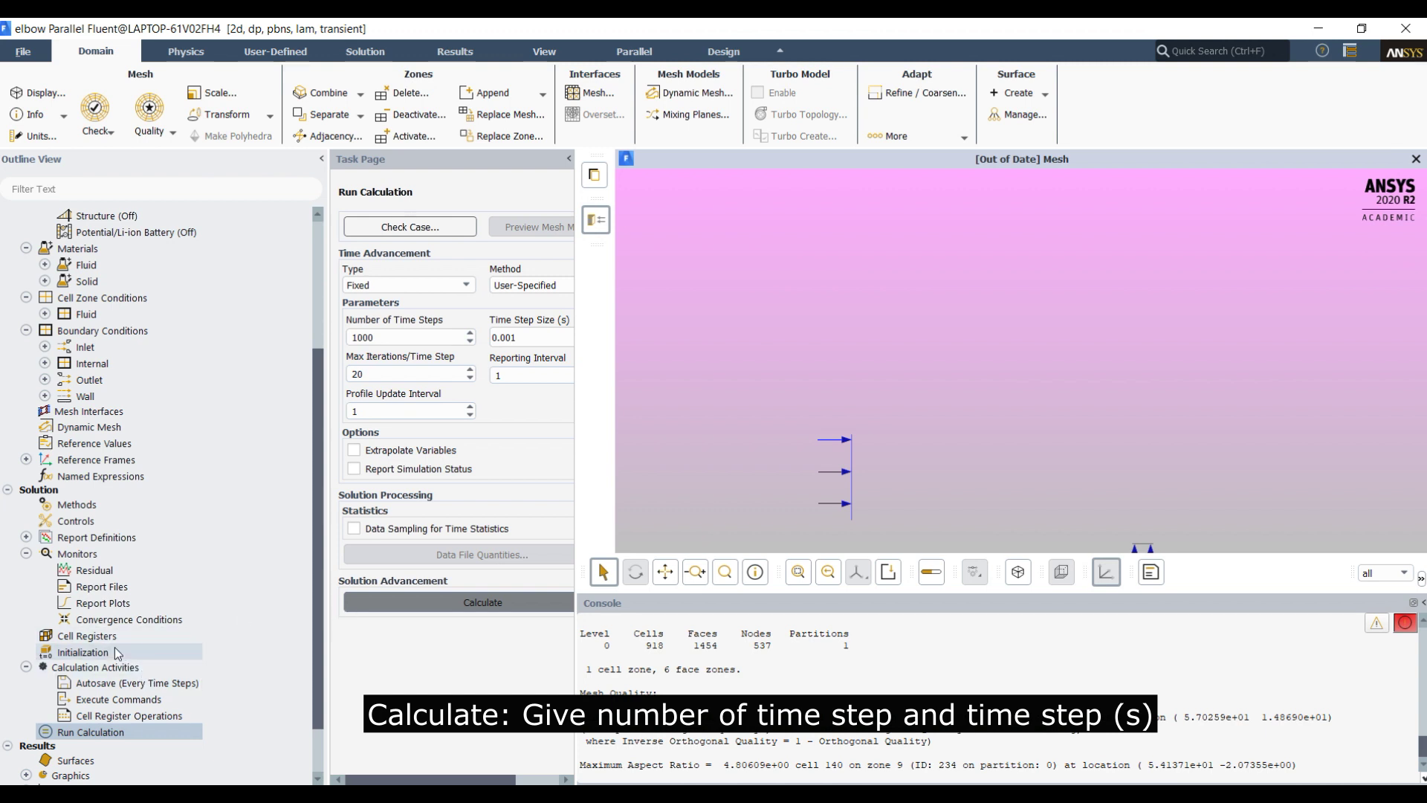
- Run standard initialization, then start the 1000-step transient calculation
double_click(131, 651)
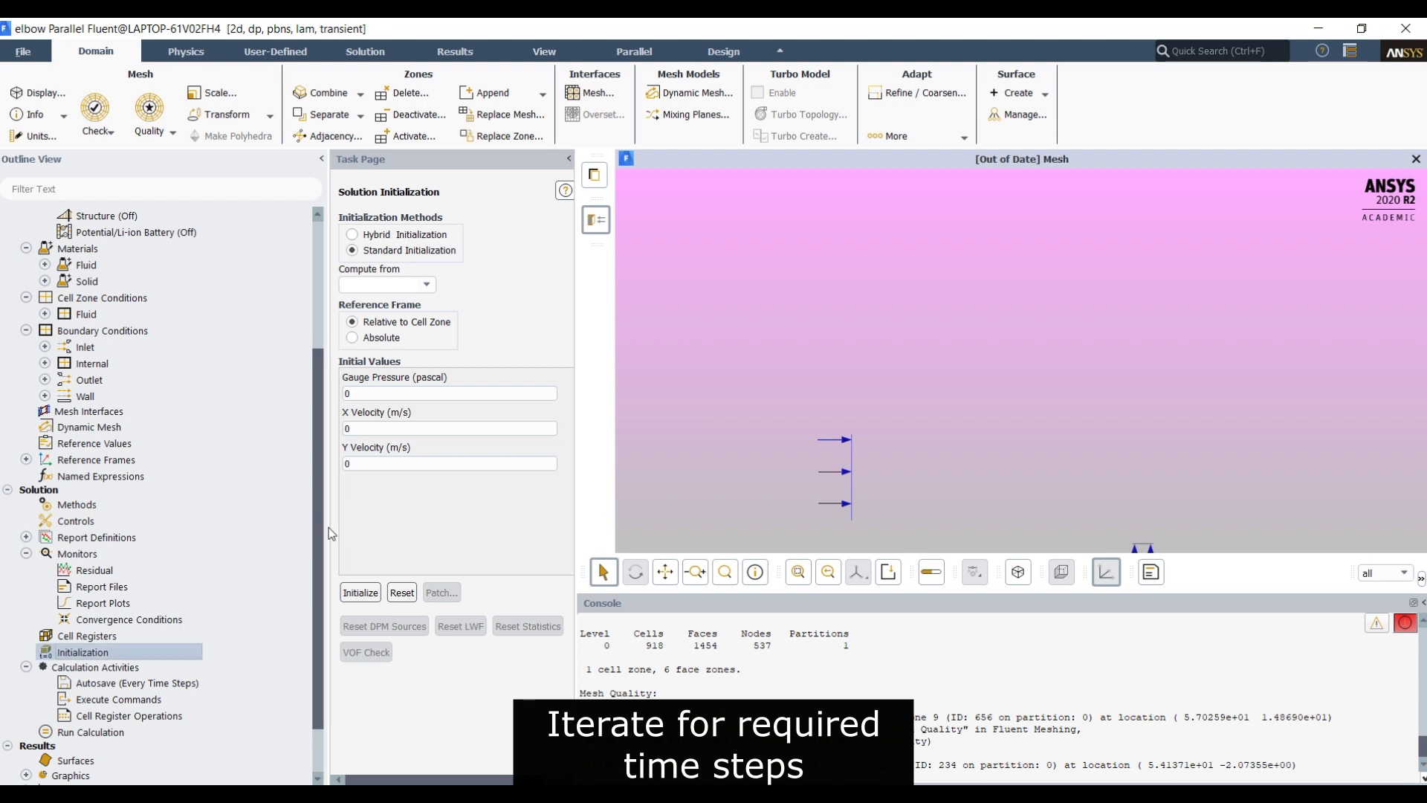
click(362, 593)
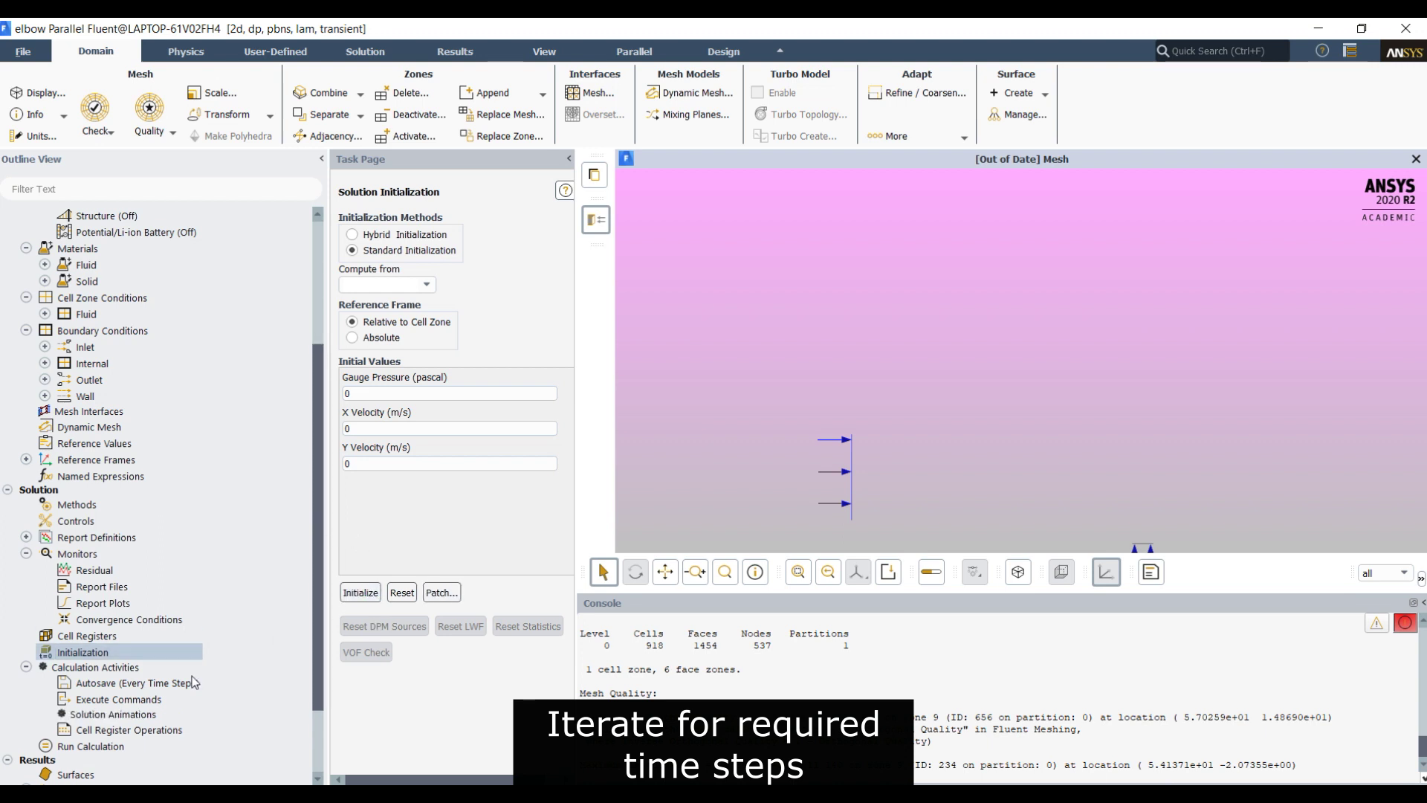
double_click(124, 753)
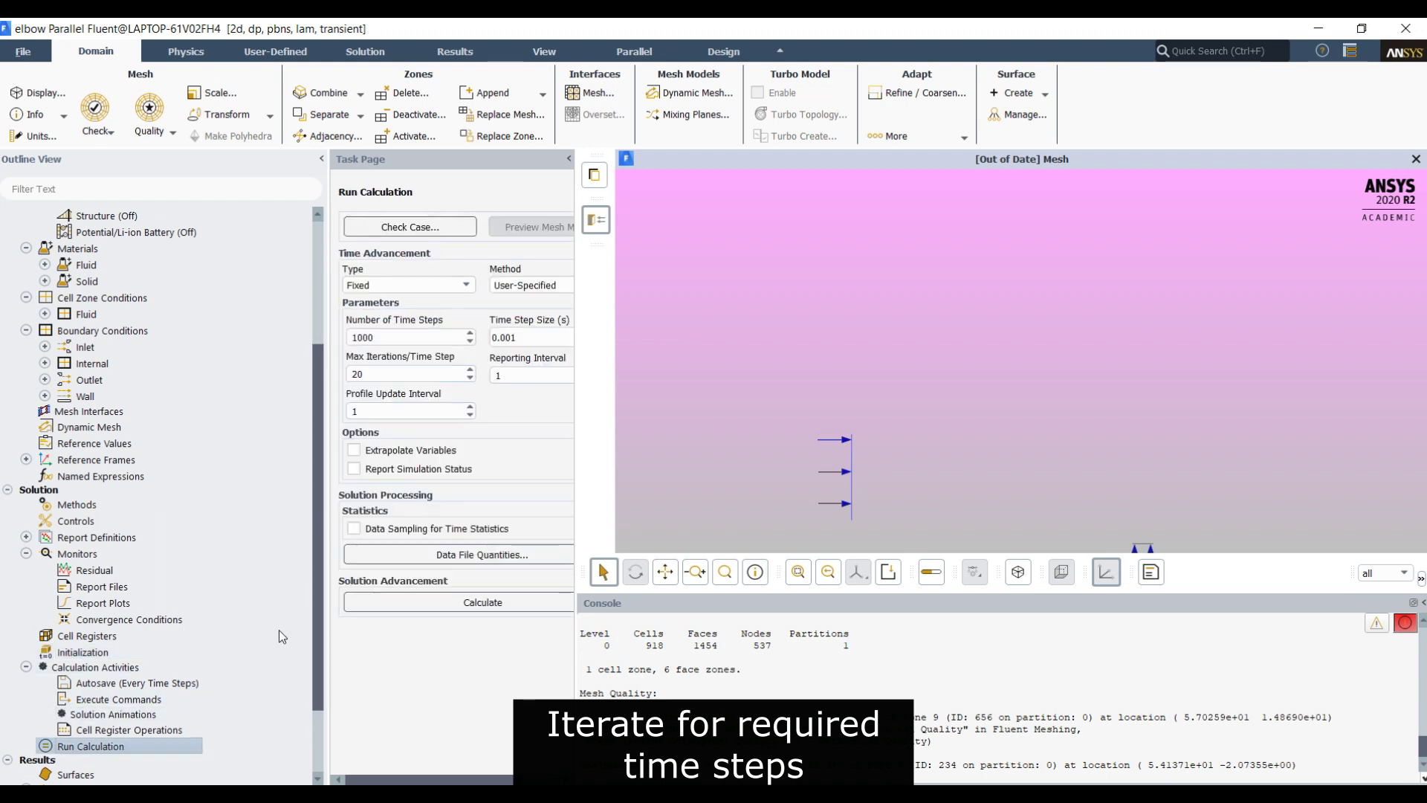
click(369, 603)
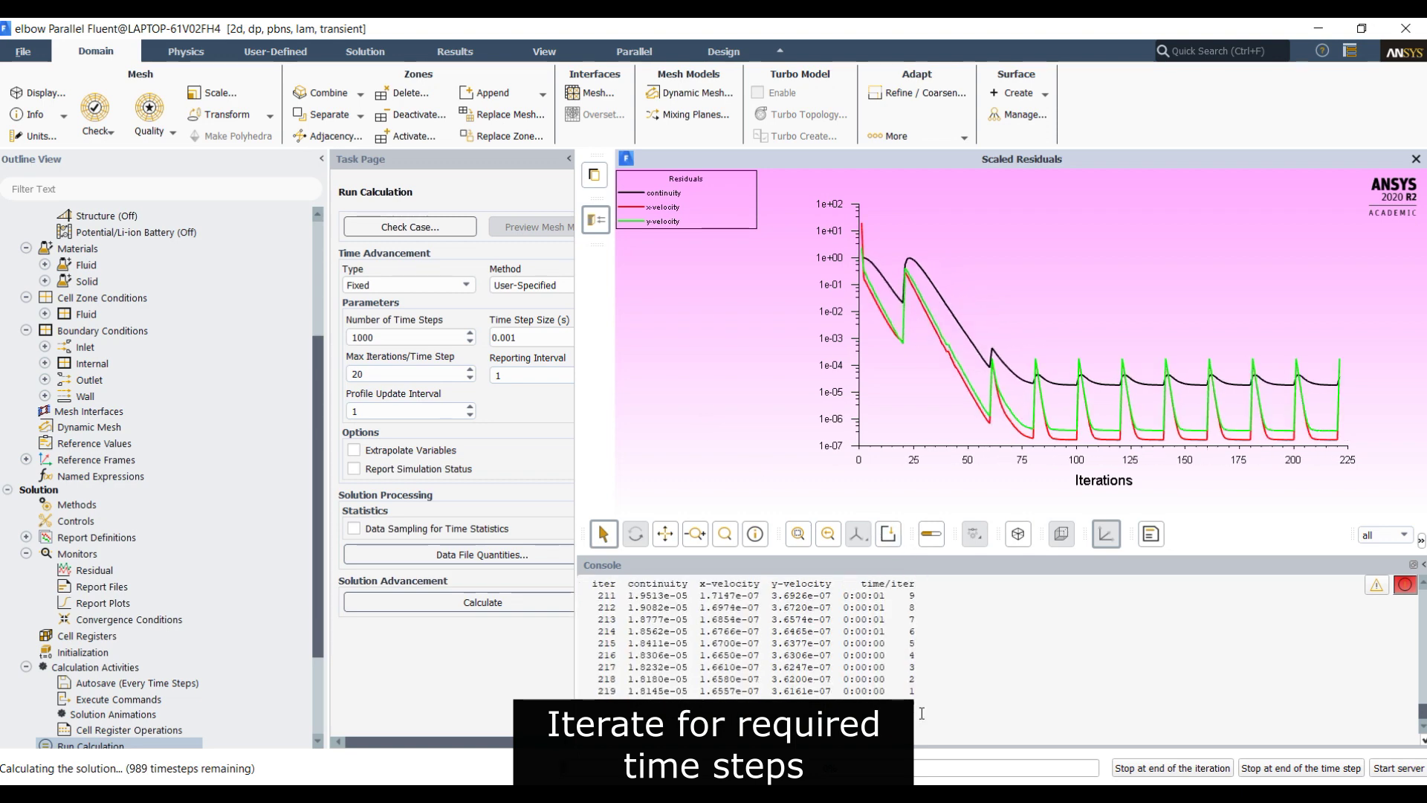
- Interrupt the run near iteration 237 and open Contours under Results > Graphics
key(ctrl+c)
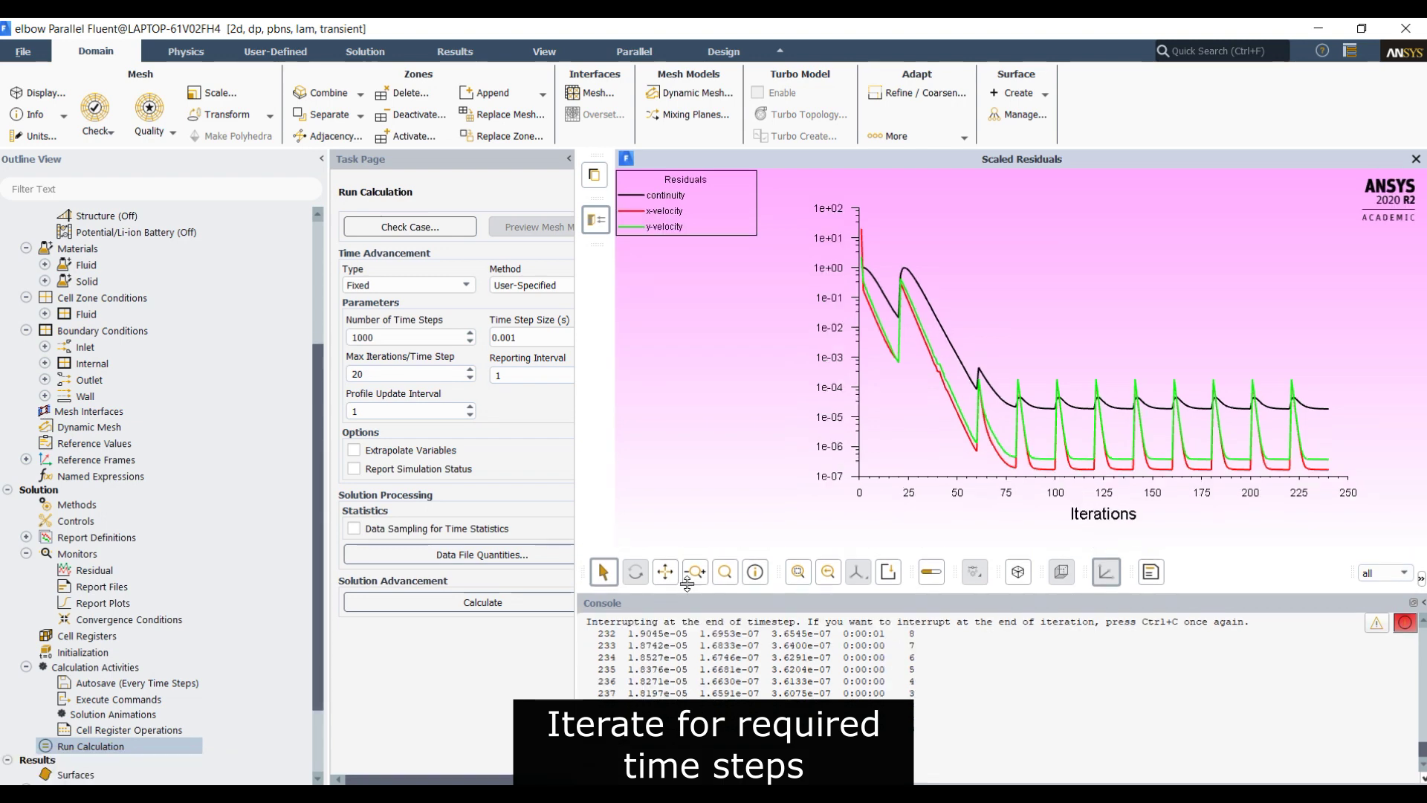
scroll(151, 646, down, 1)
scroll(151, 646, down, 1)
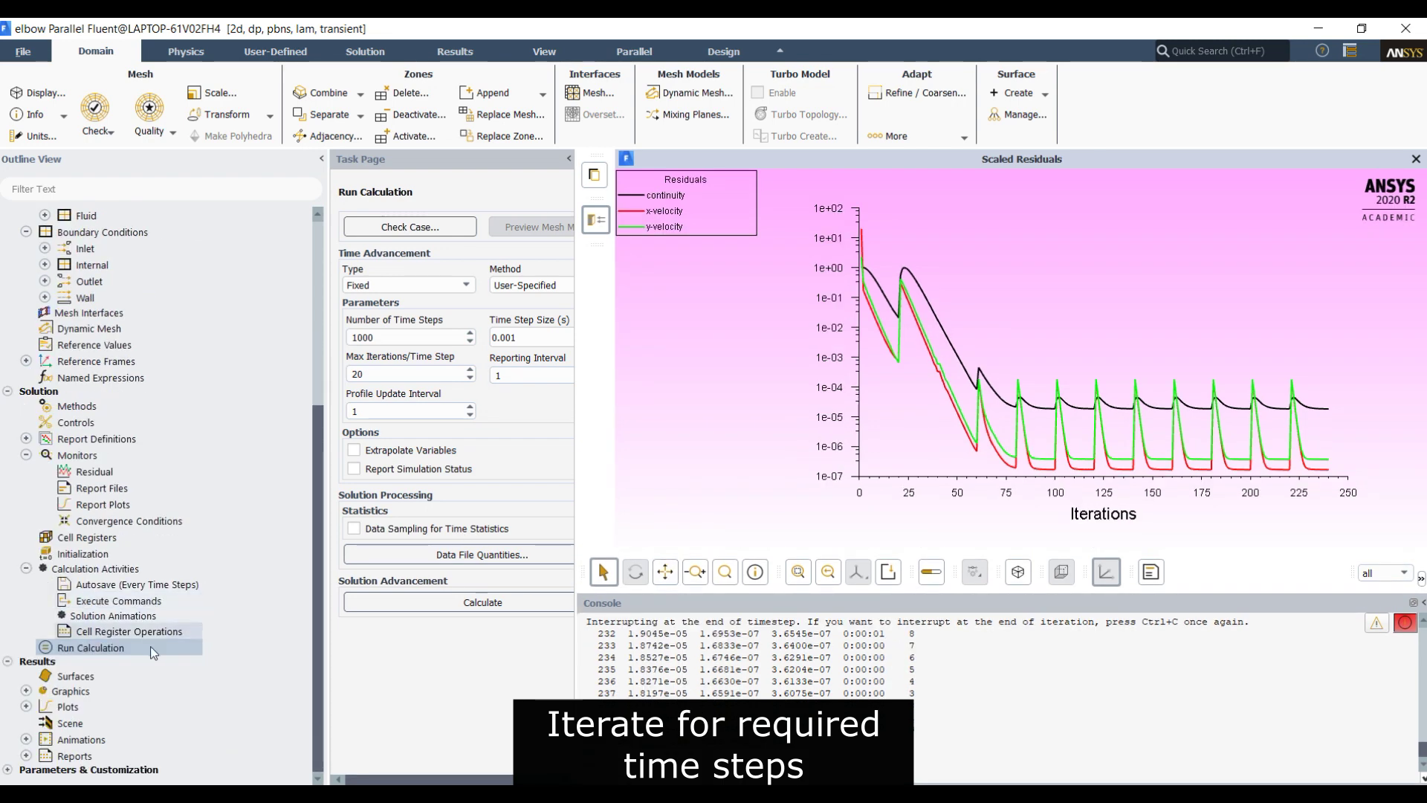
click(26, 706)
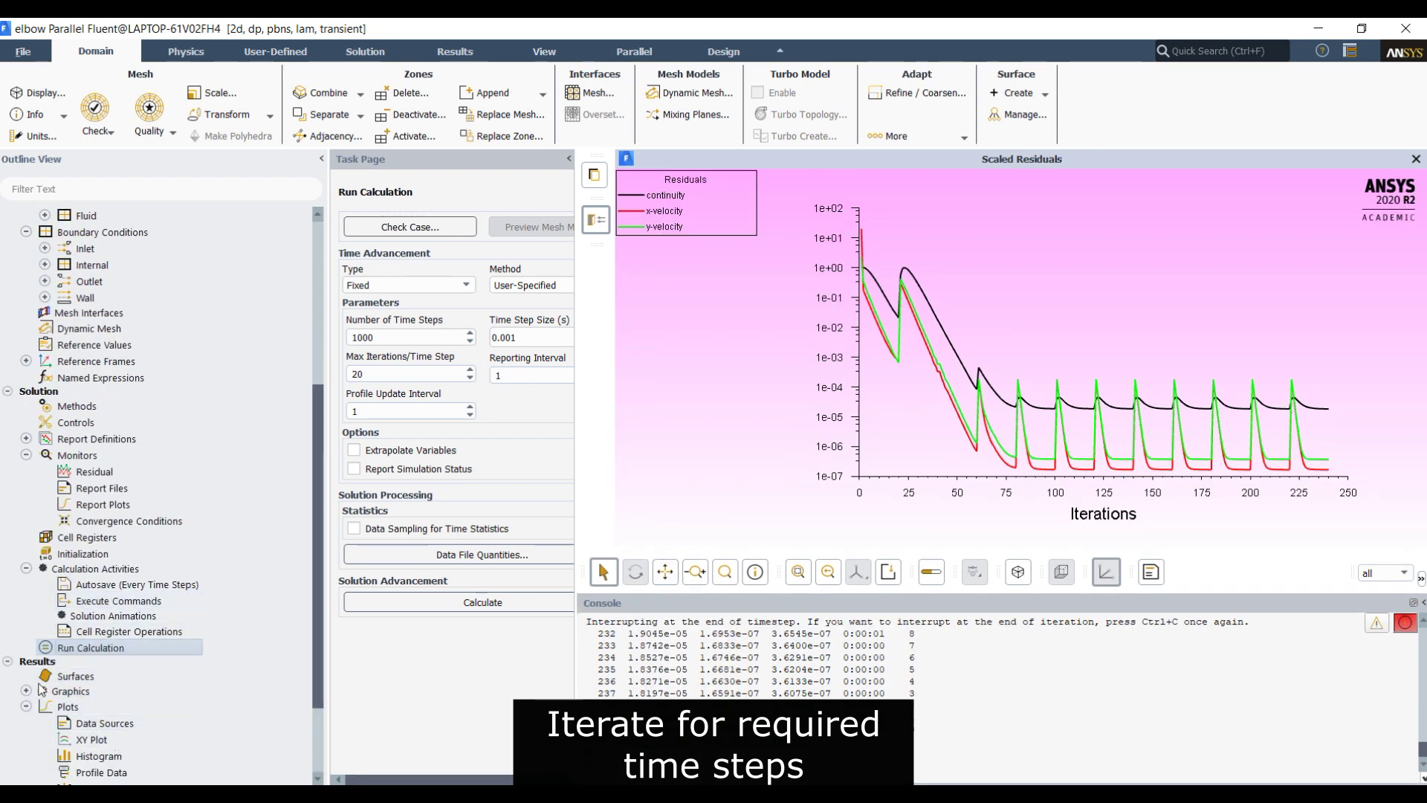
click(26, 693)
double_click(95, 723)
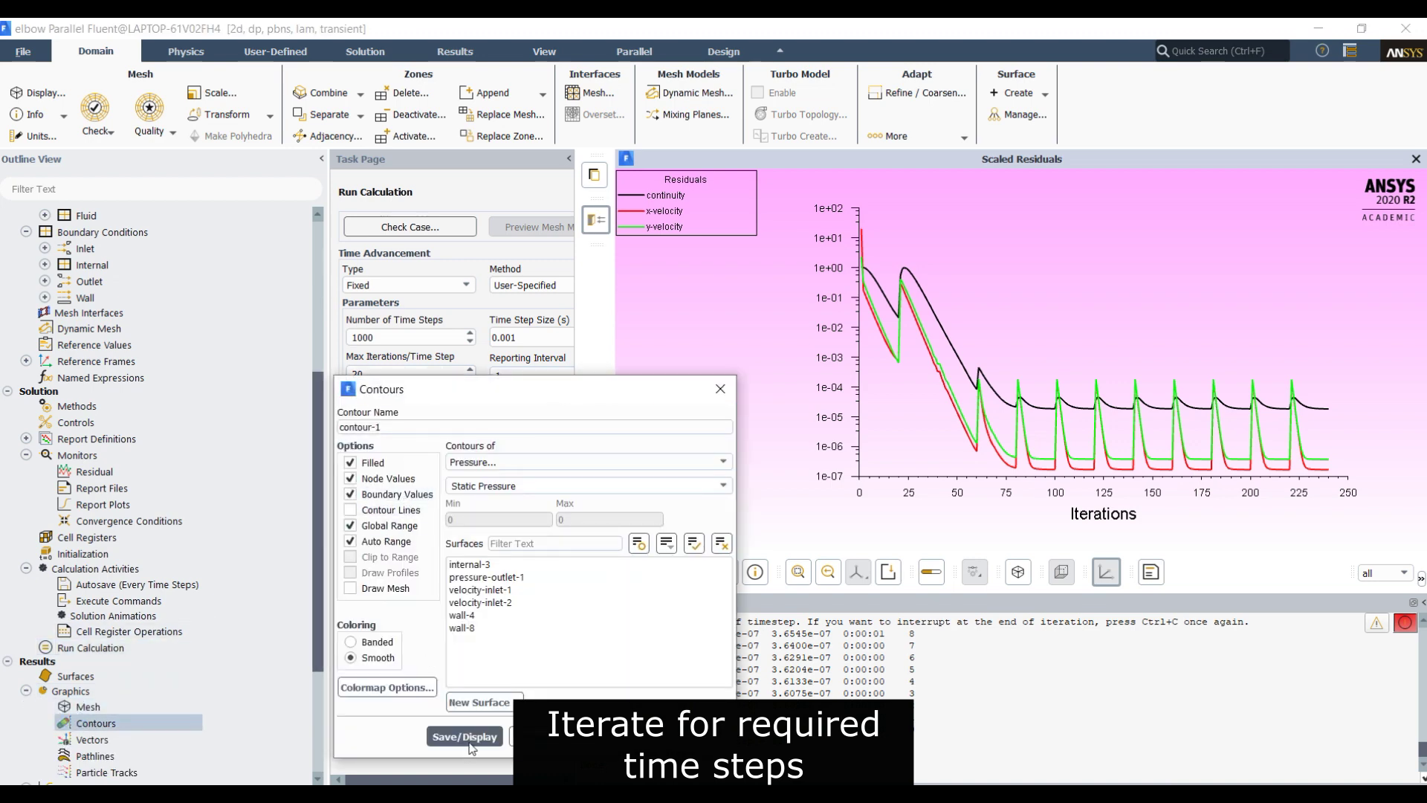
- Display static pressure contours with legend numbers as float, precision 0
click(467, 739)
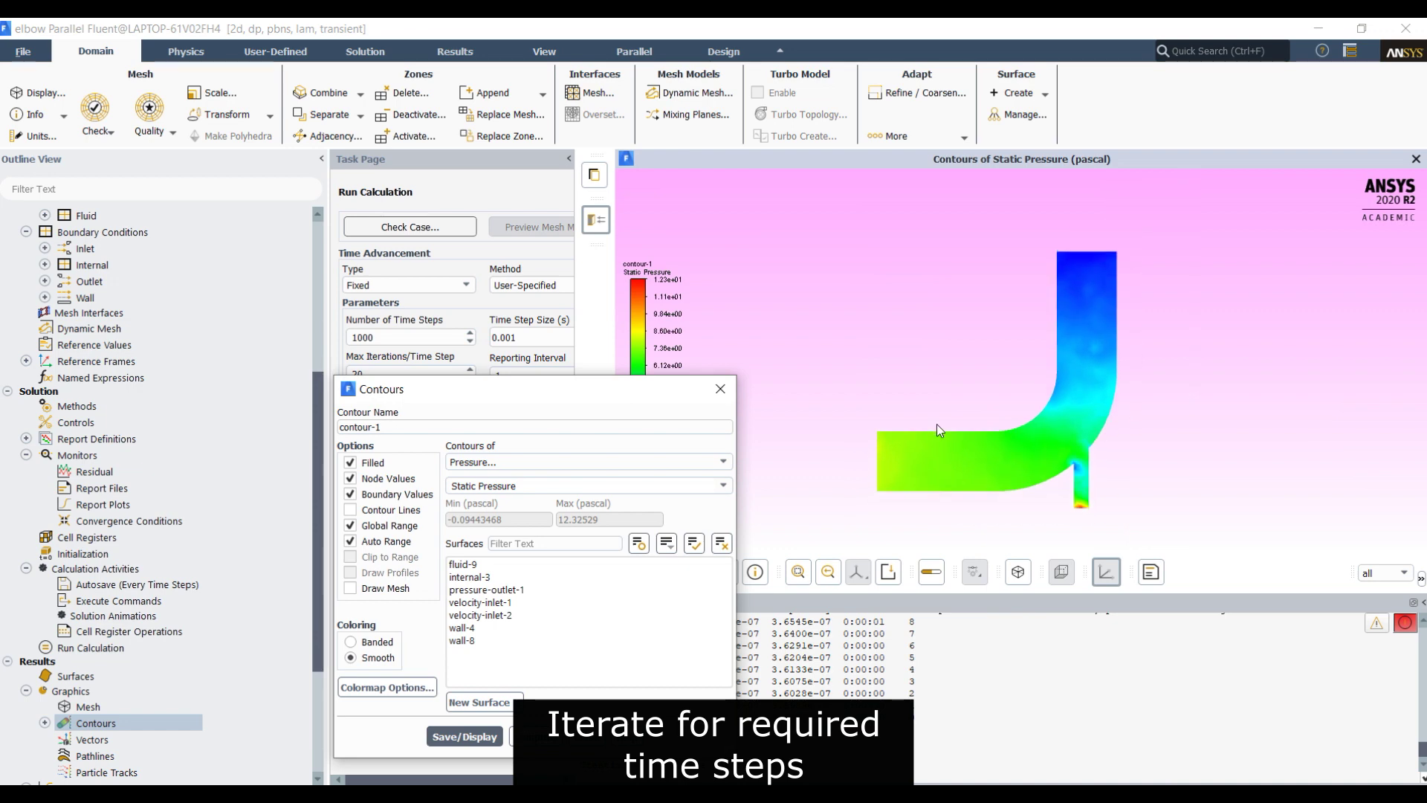
middle_drag(1027, 493, 1070, 477)
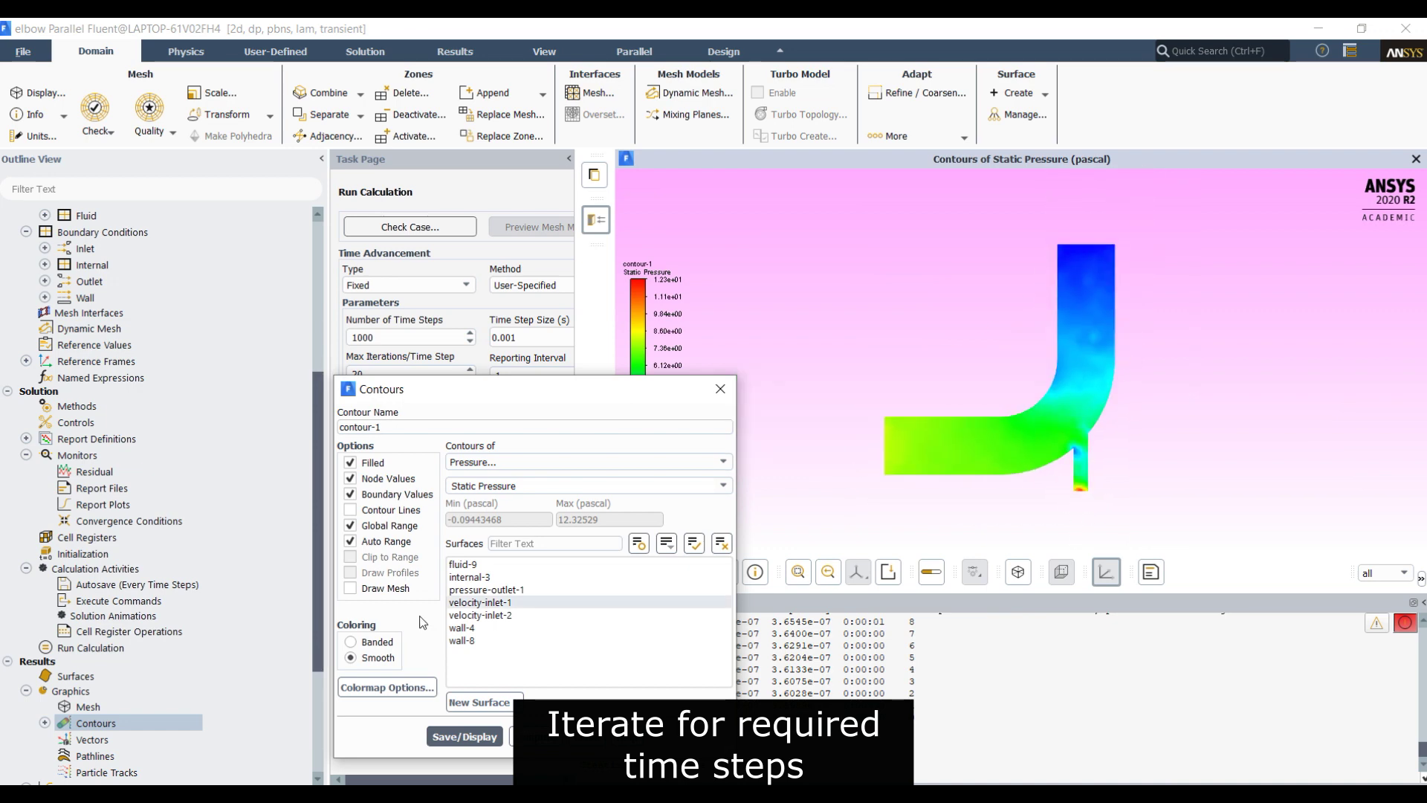
click(407, 696)
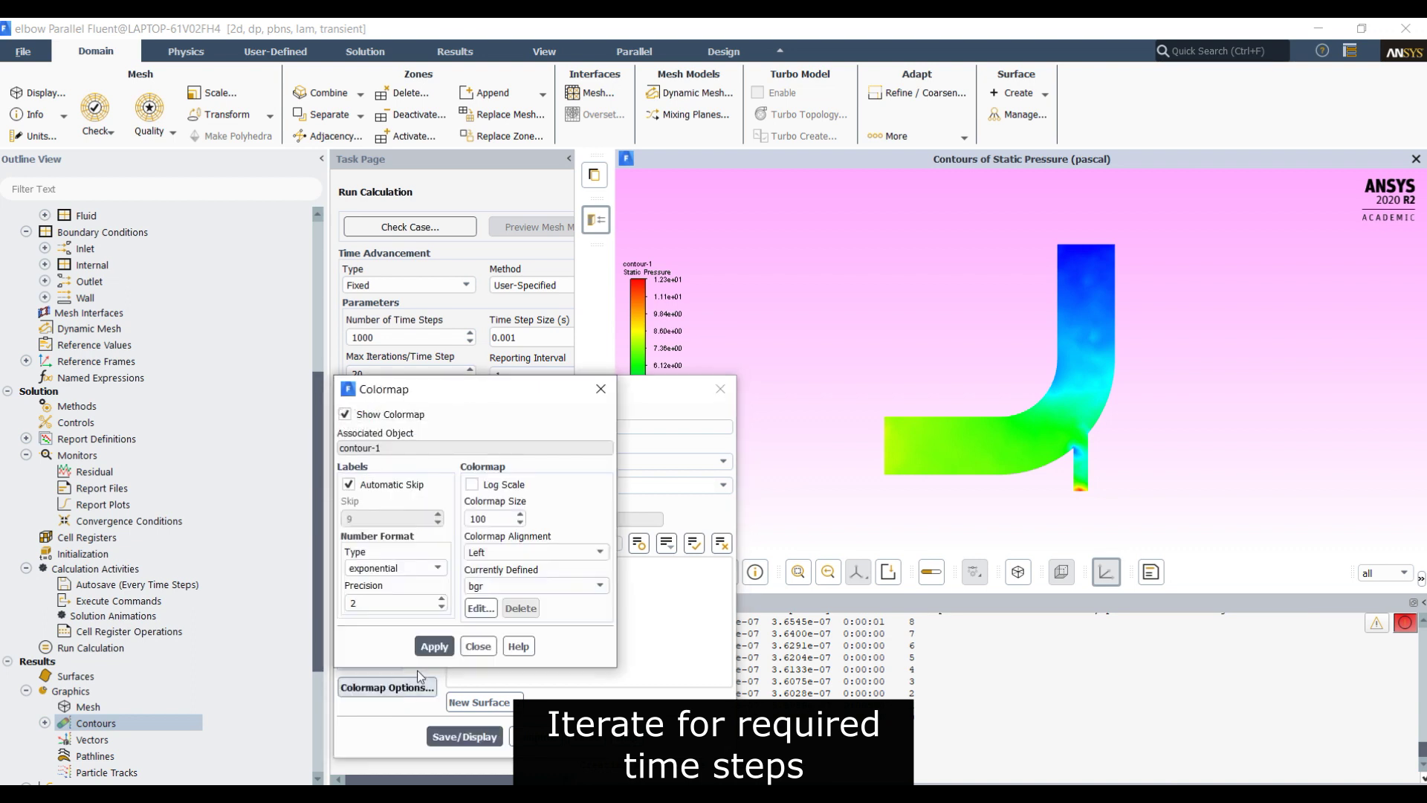
click(436, 569)
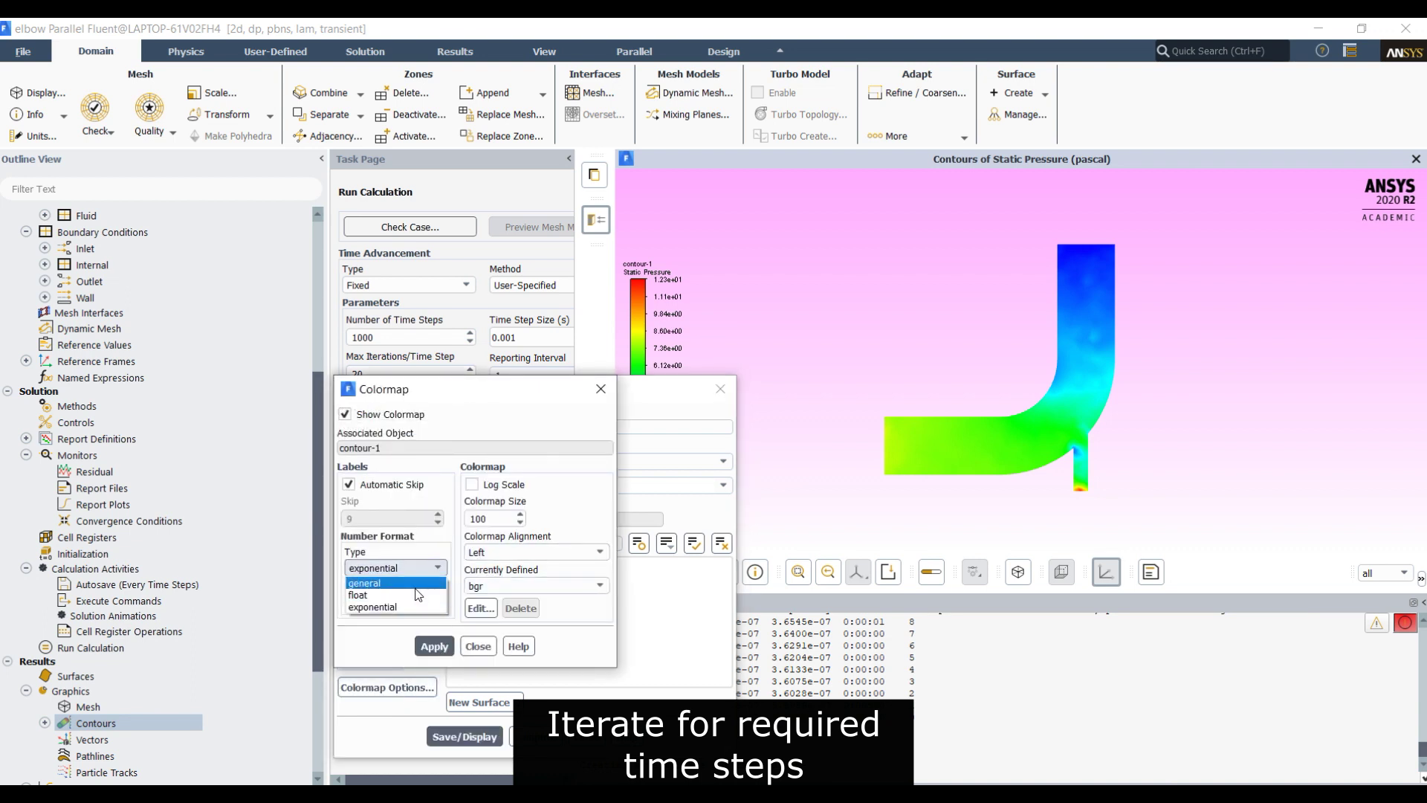
click(417, 594)
double_click(380, 602)
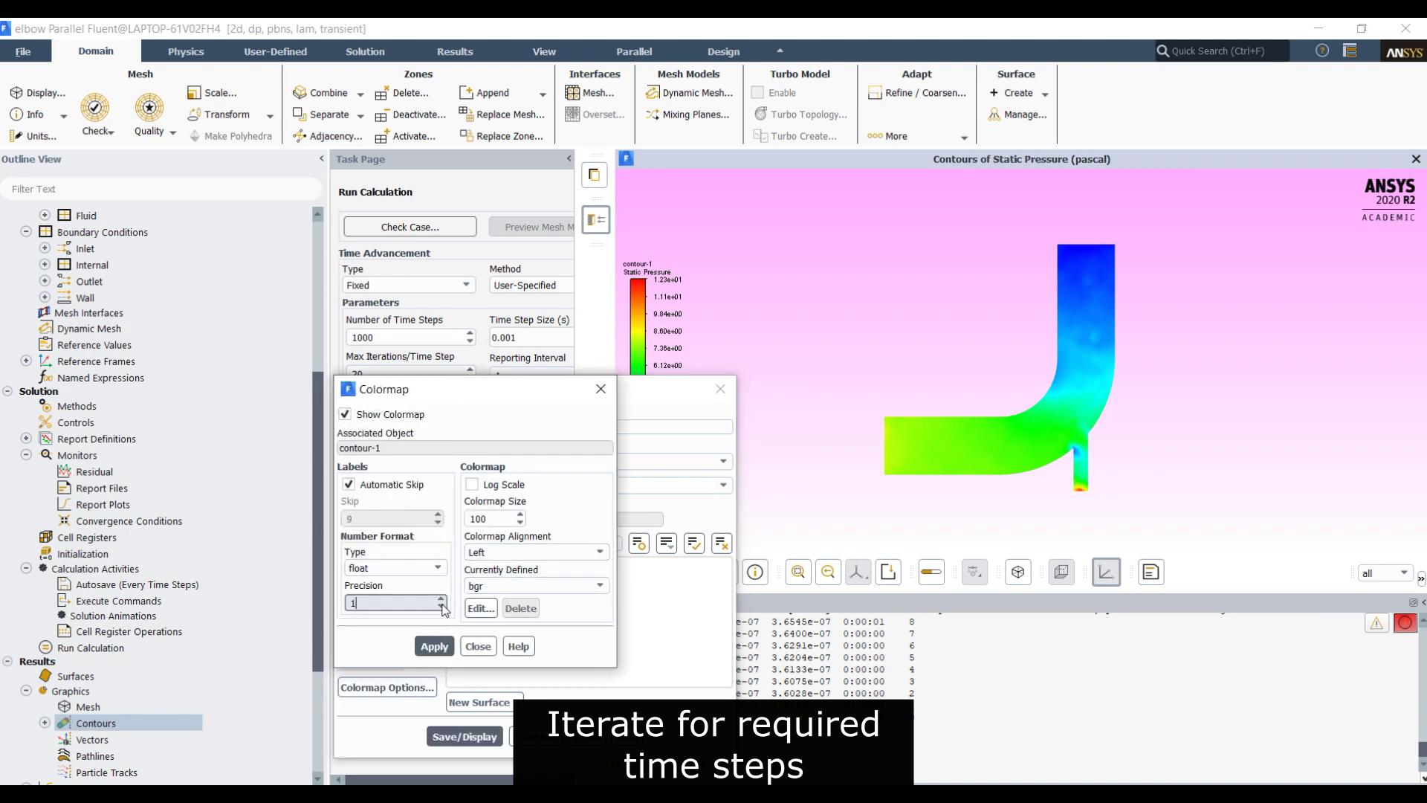
text(0)
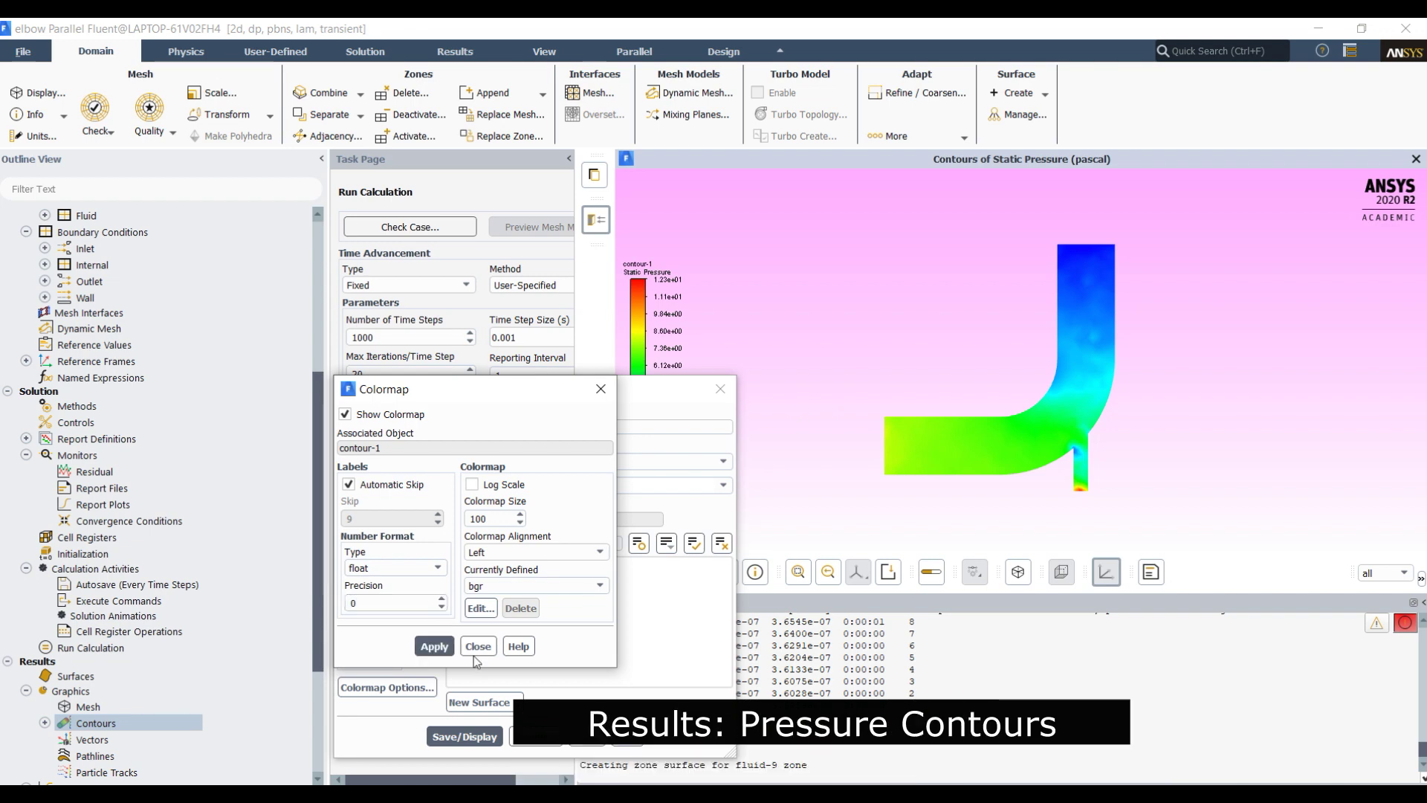
click(478, 647)
click(463, 736)
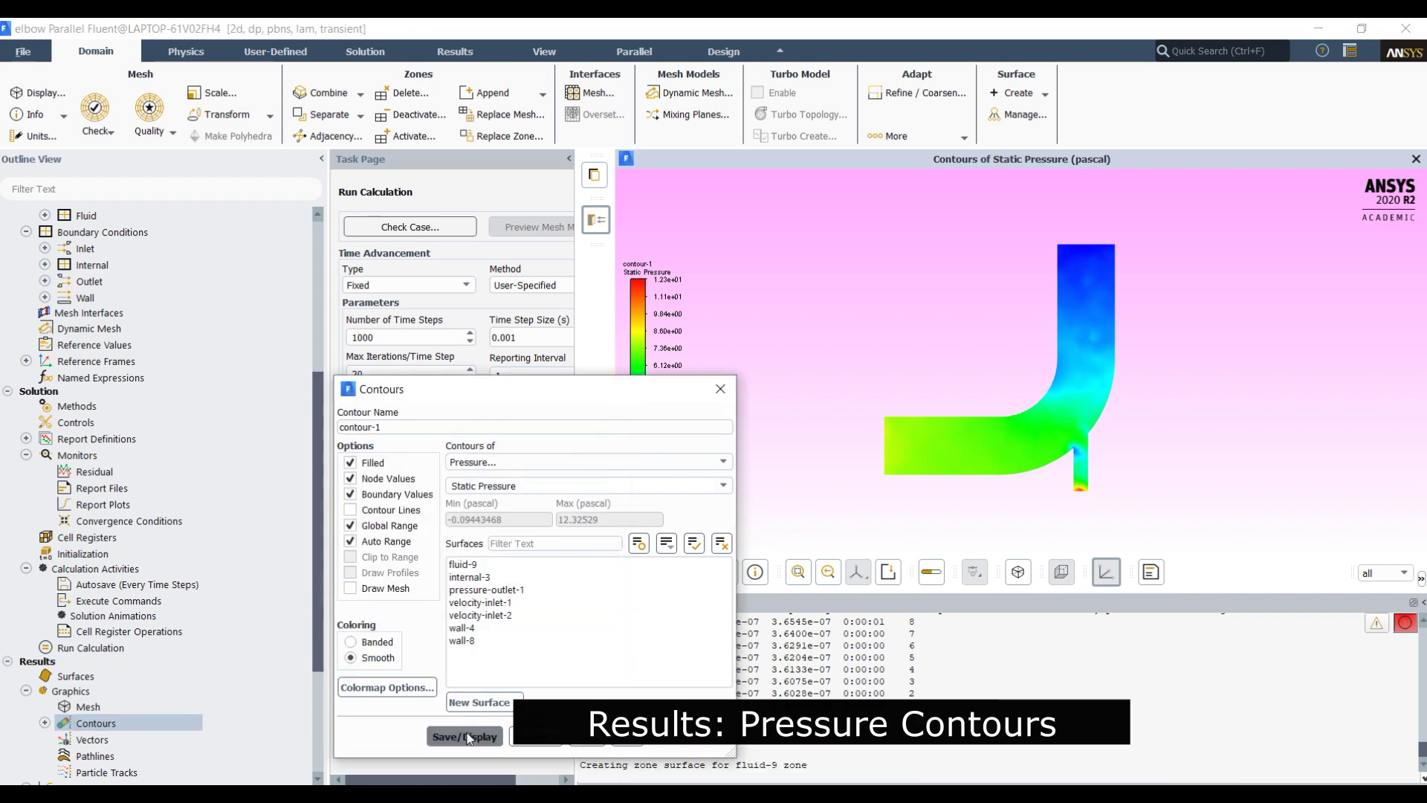
drag(623, 391, 359, 350)
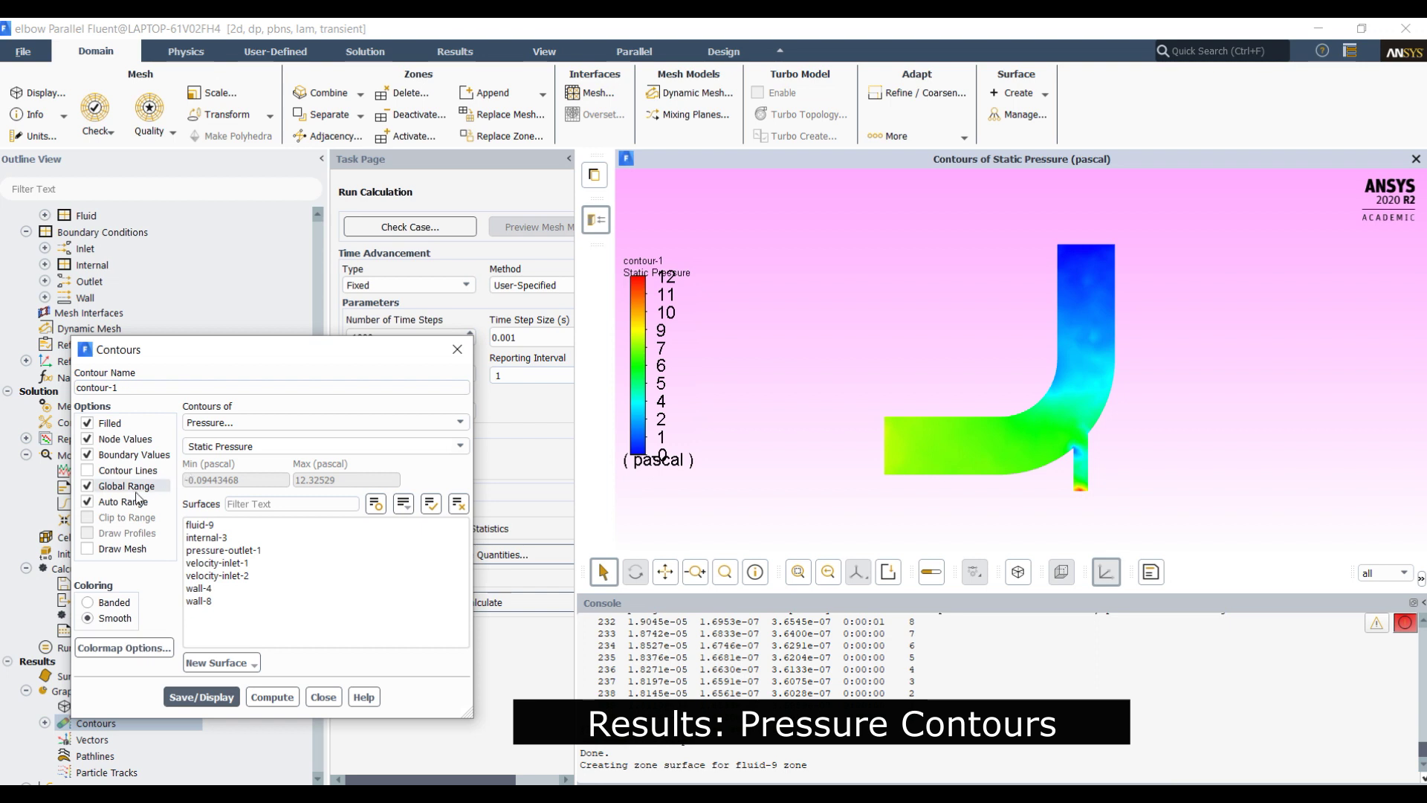
- Disable global and auto range and clip pressure contours to 0–10 Pa, after trying 0–3 Pa
click(126, 486)
click(126, 518)
text(0)
key(Tab)
text(0.)
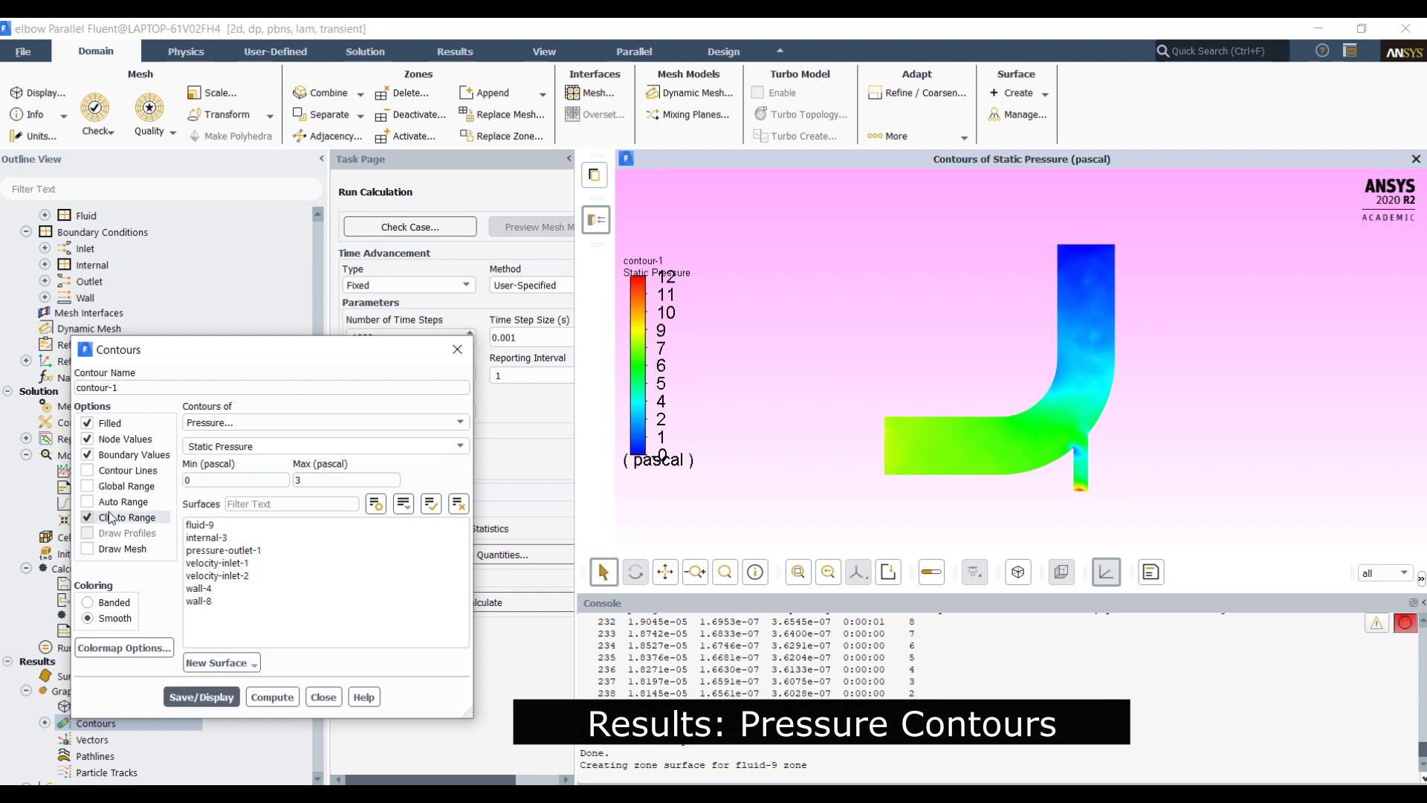
click(202, 696)
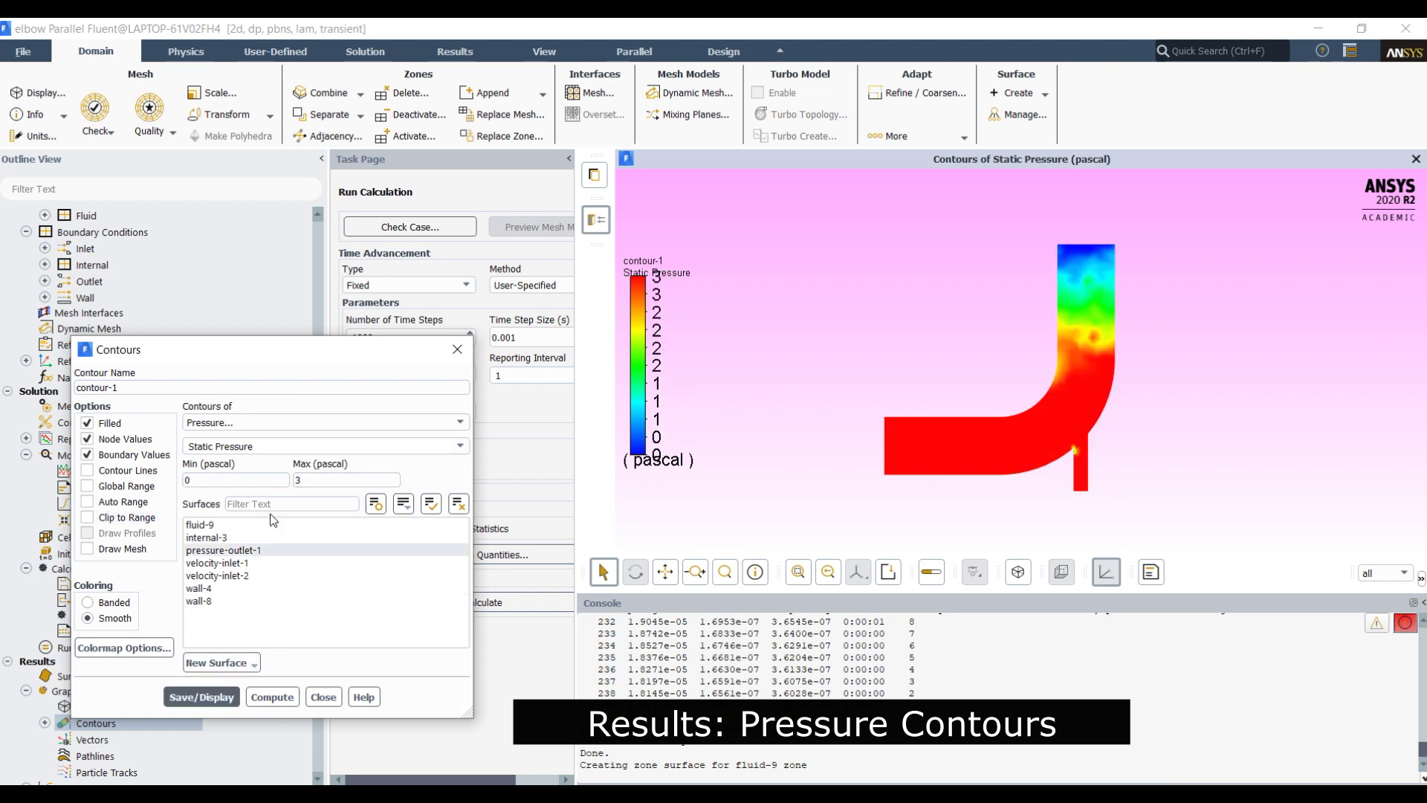
click(306, 487)
text(10)
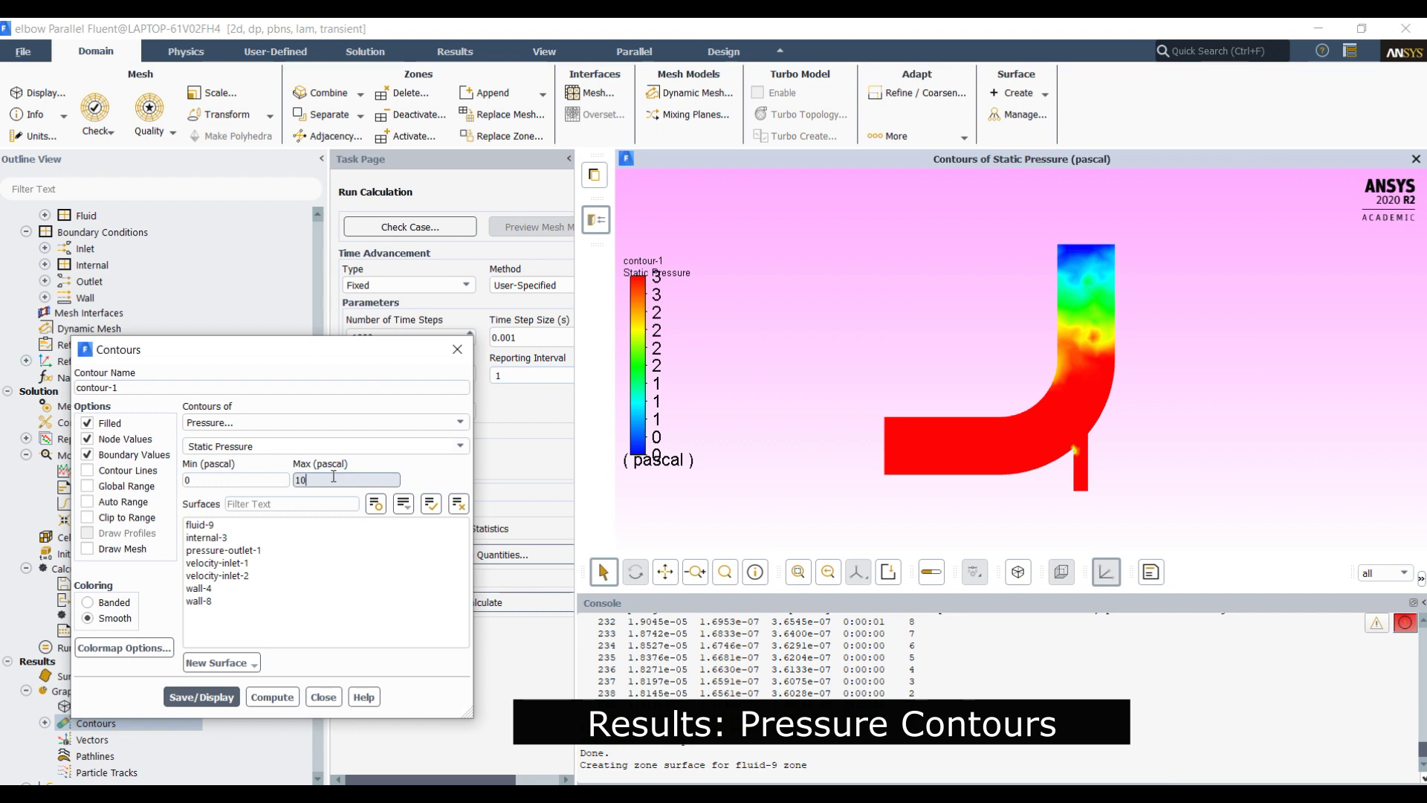
click(226, 701)
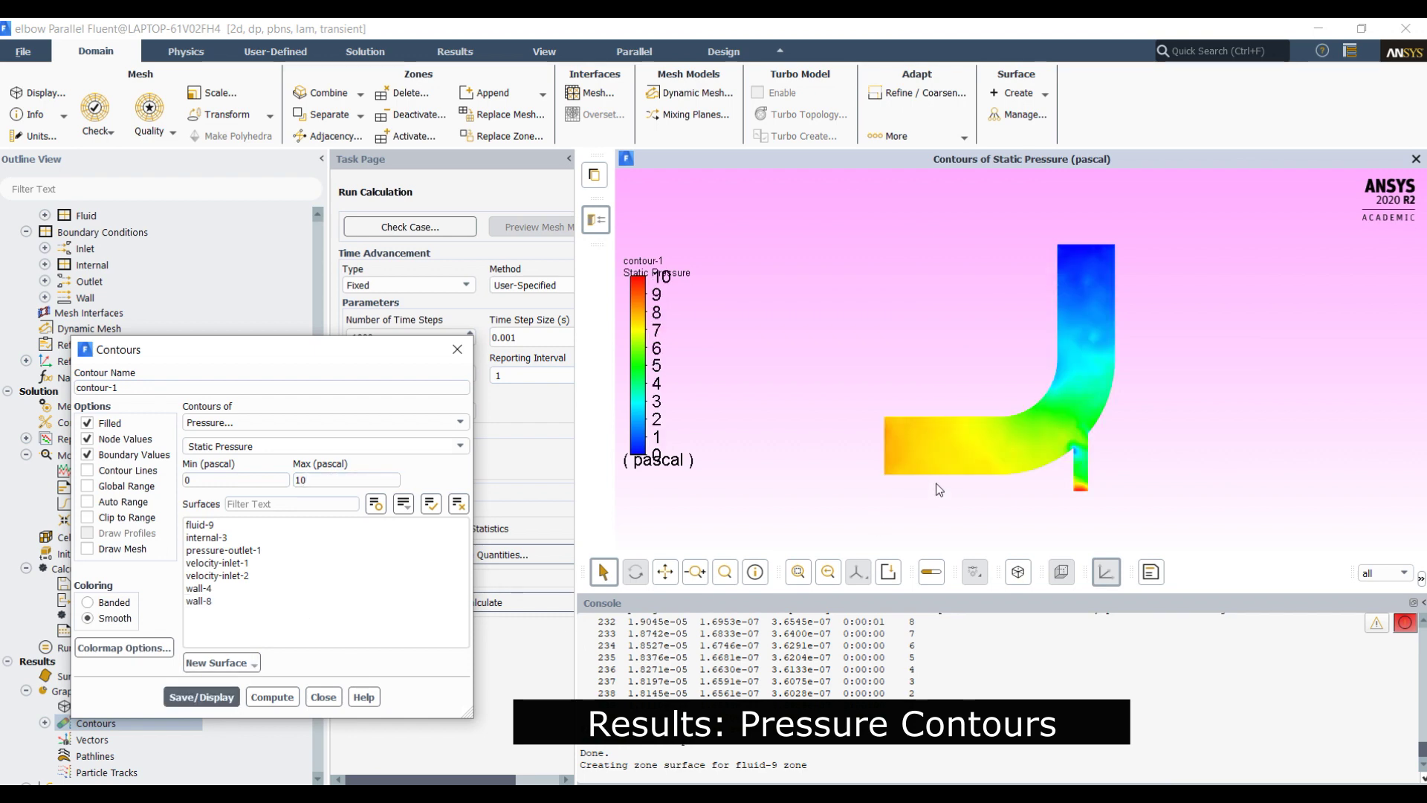
scroll(1022, 453, down, 1)
scroll(1023, 454, down, 1)
scroll(1023, 454, up, 2)
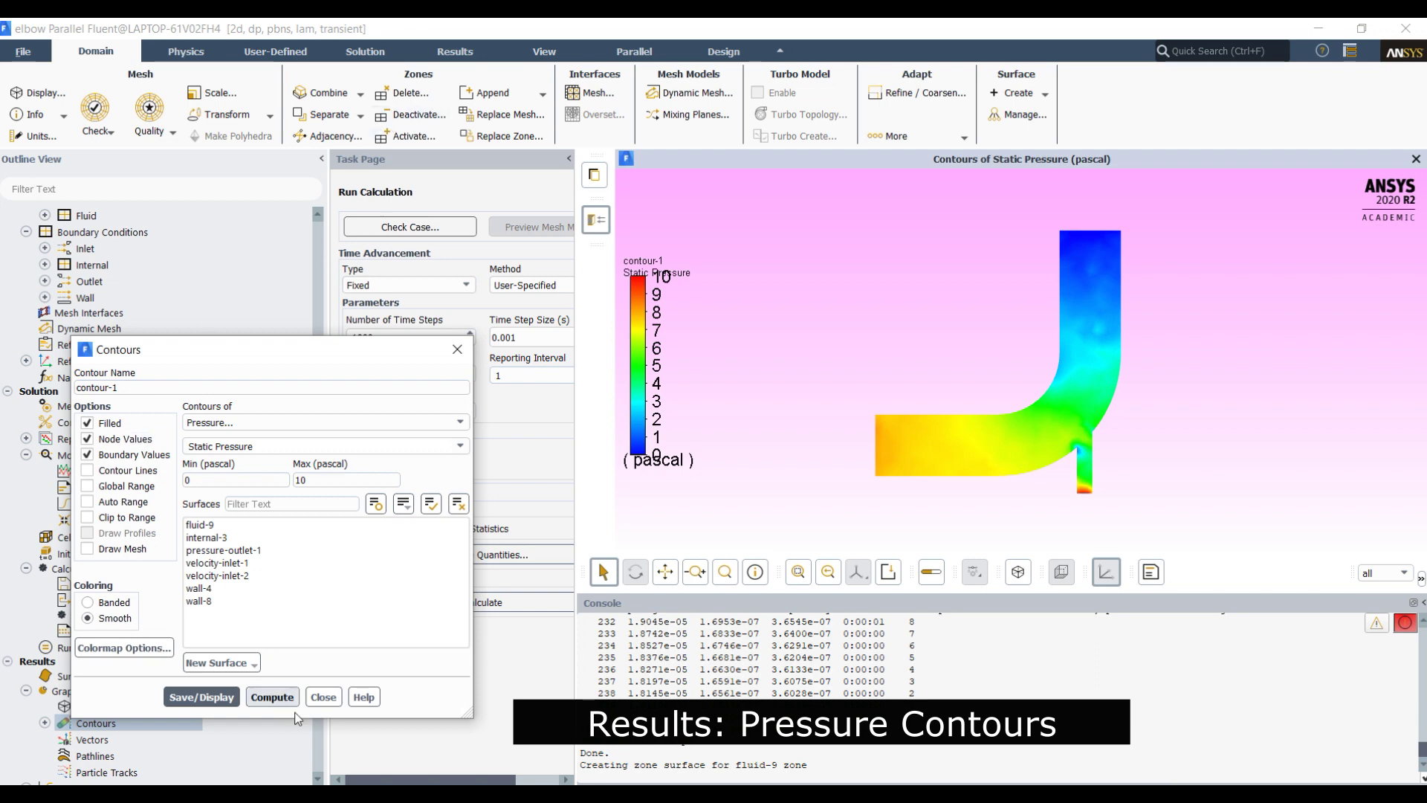
click(320, 698)
- Write the case and data files as elbow-2D_time0.012.cas.h5
click(22, 52)
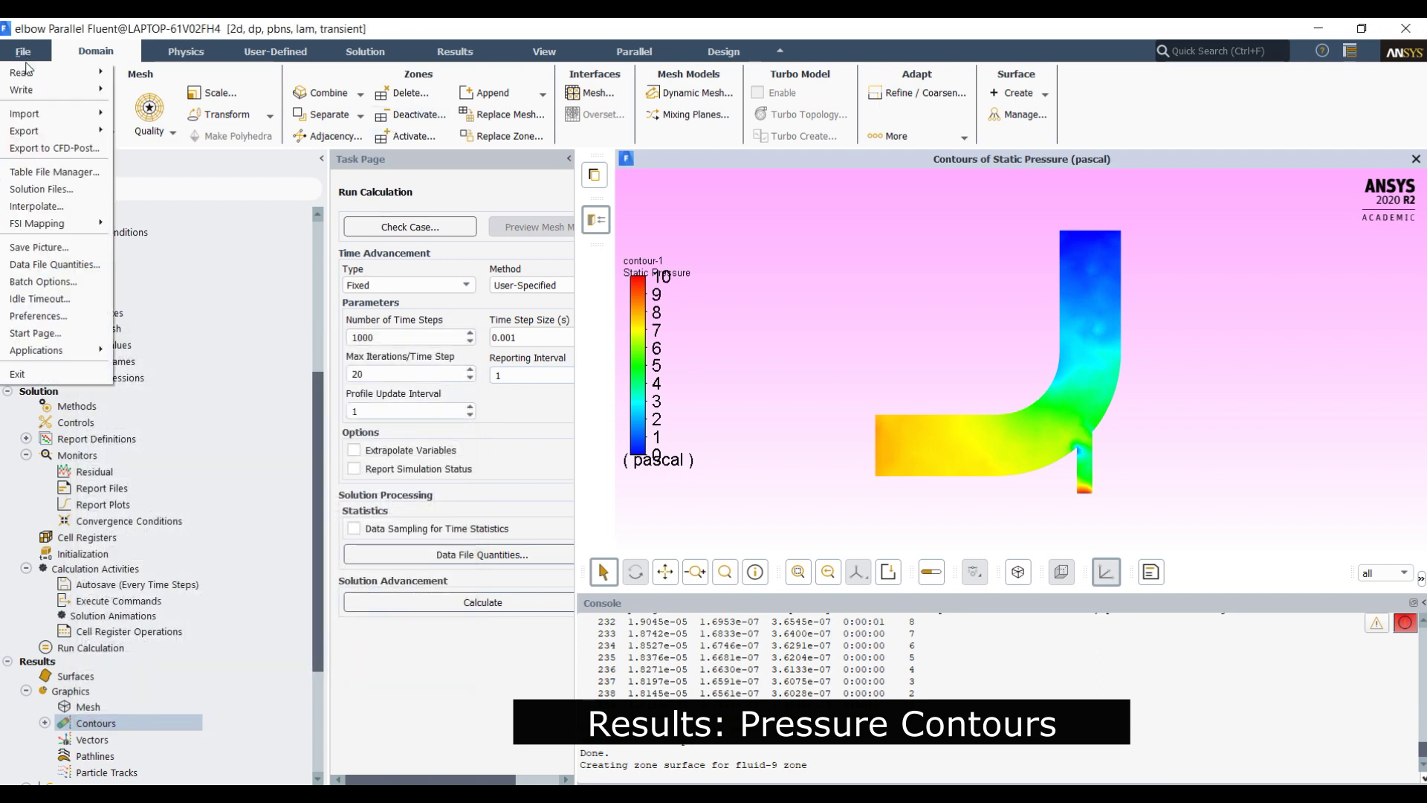
click(153, 126)
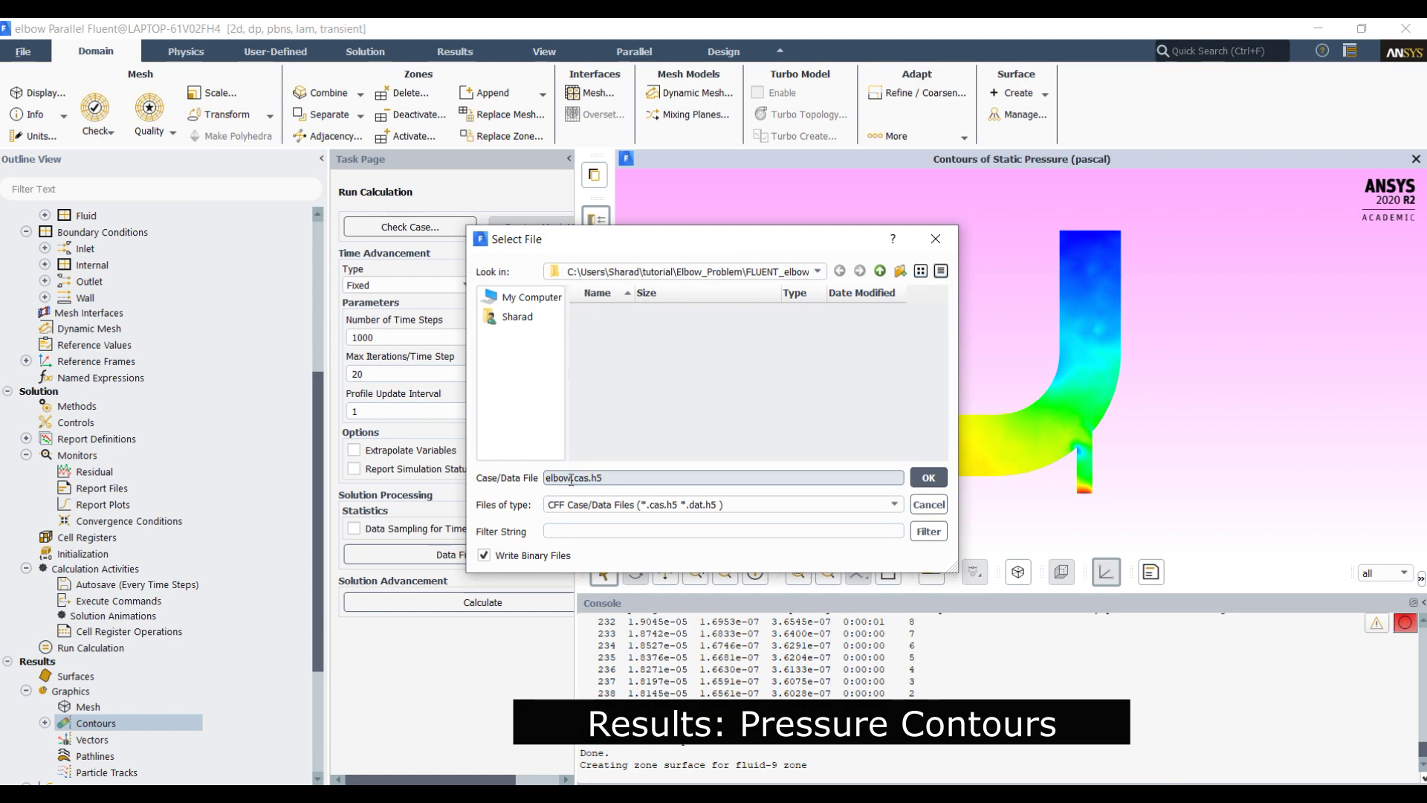
text(-2D)
text(_)
text(time0.)
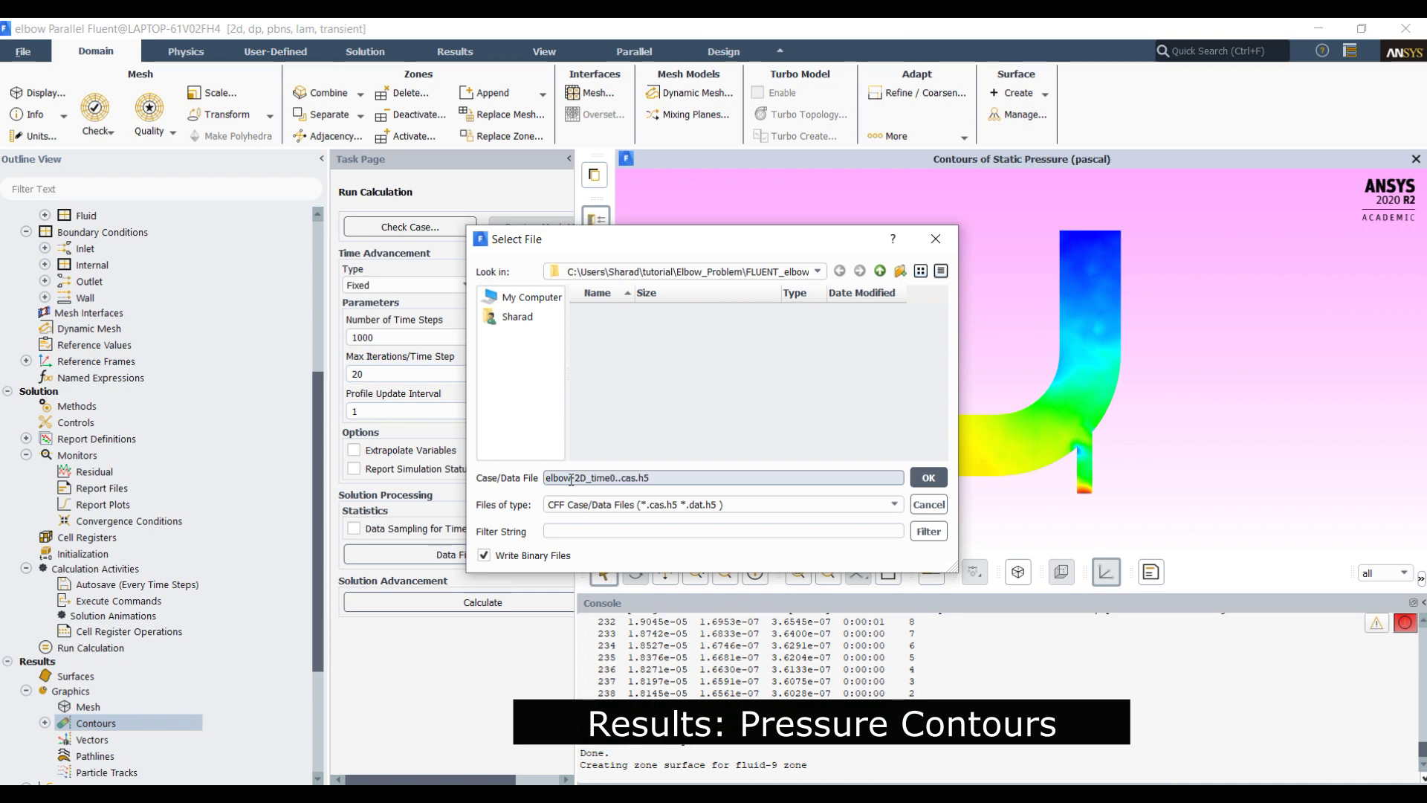
text(012)
key(Return)
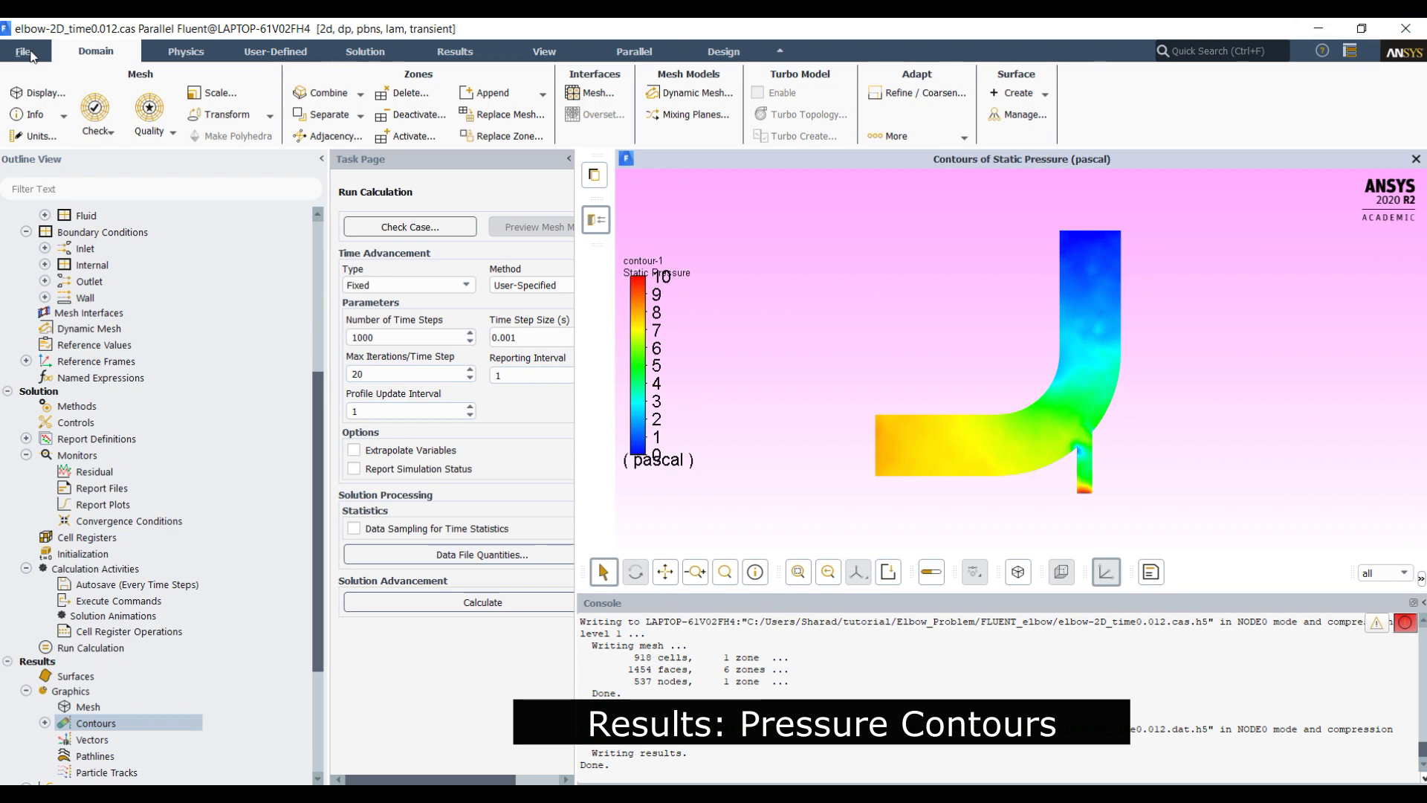
click(34, 52)
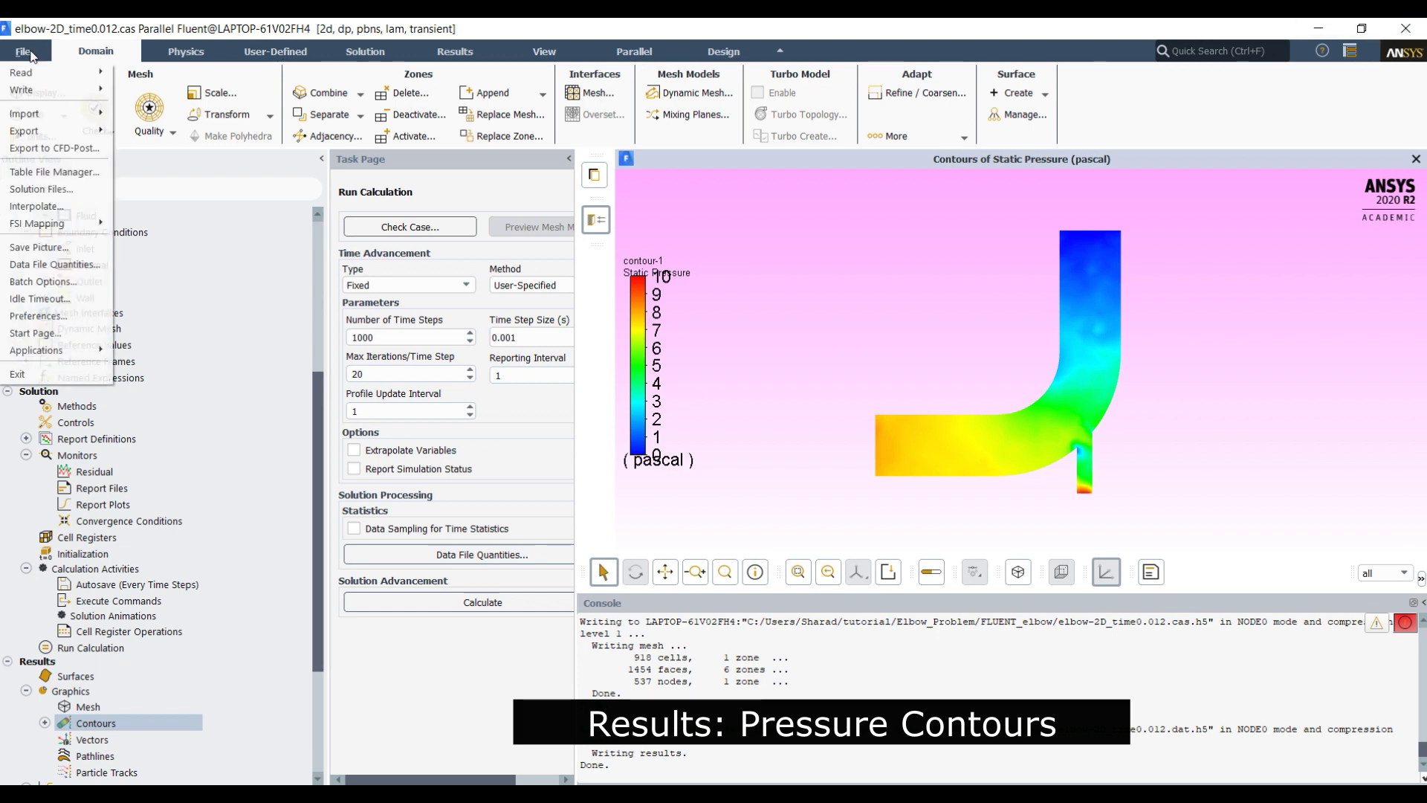
- Exit the 2D Fluent session from the File menu
click(47, 376)
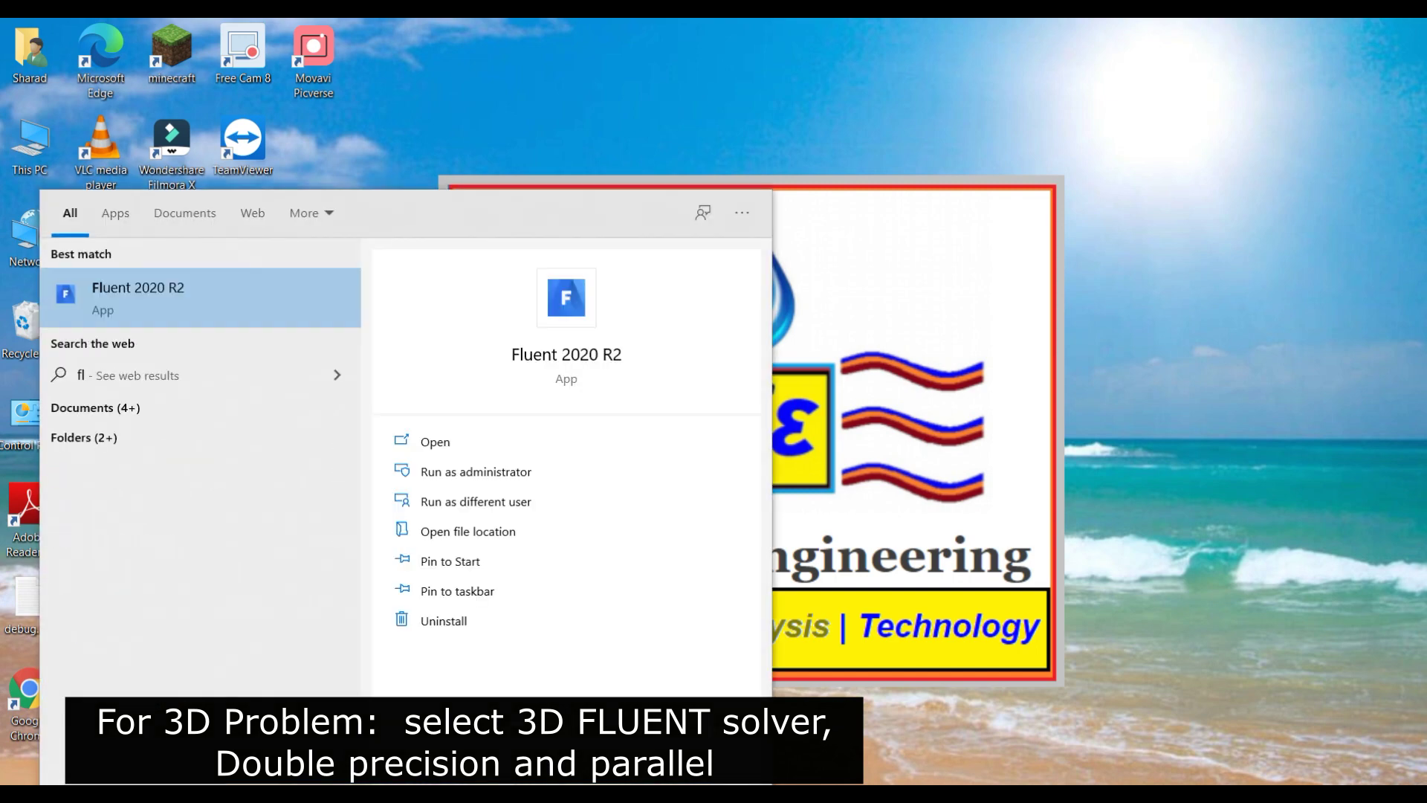
text(ue)
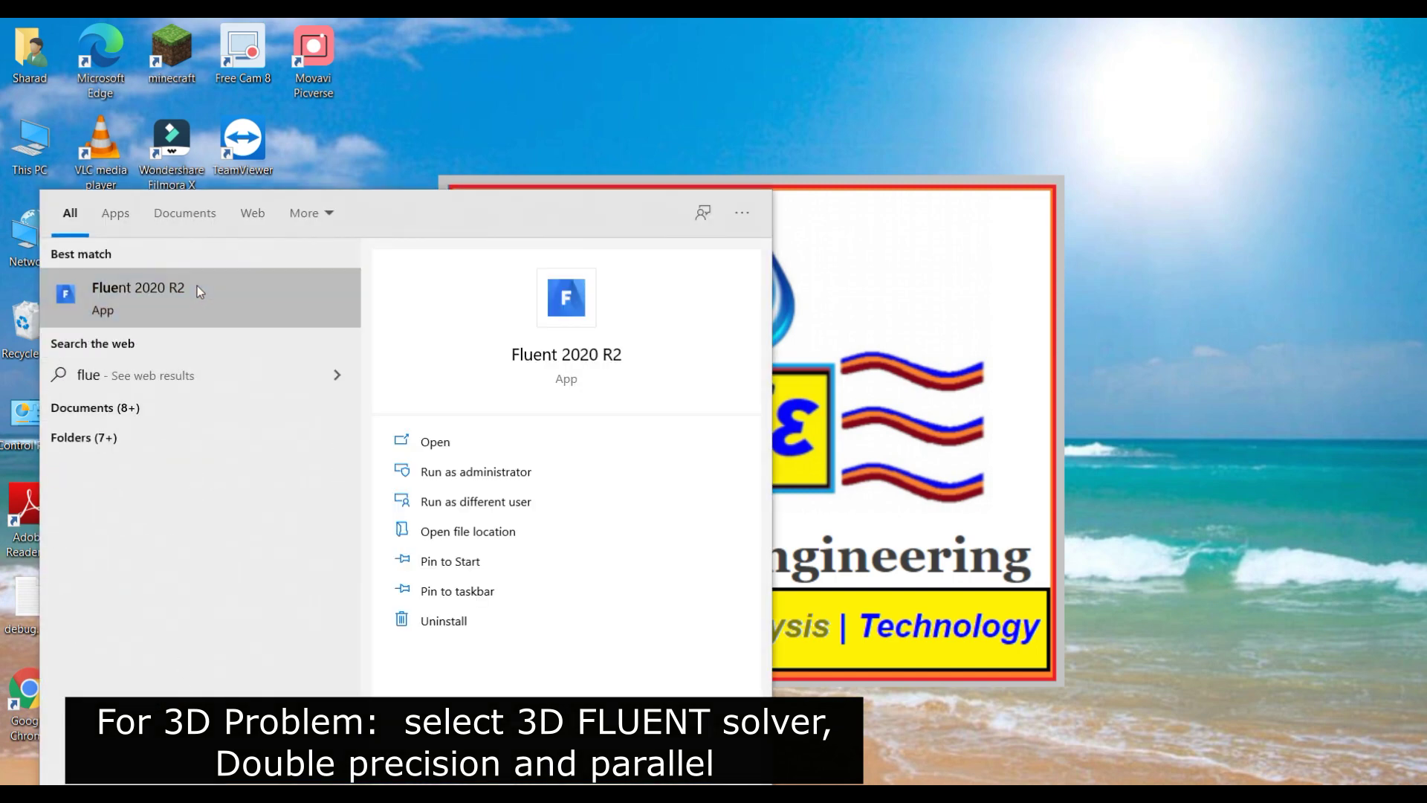
- Launch Fluent 2020 R2 with the 3D dimension selected in the launcher
click(198, 286)
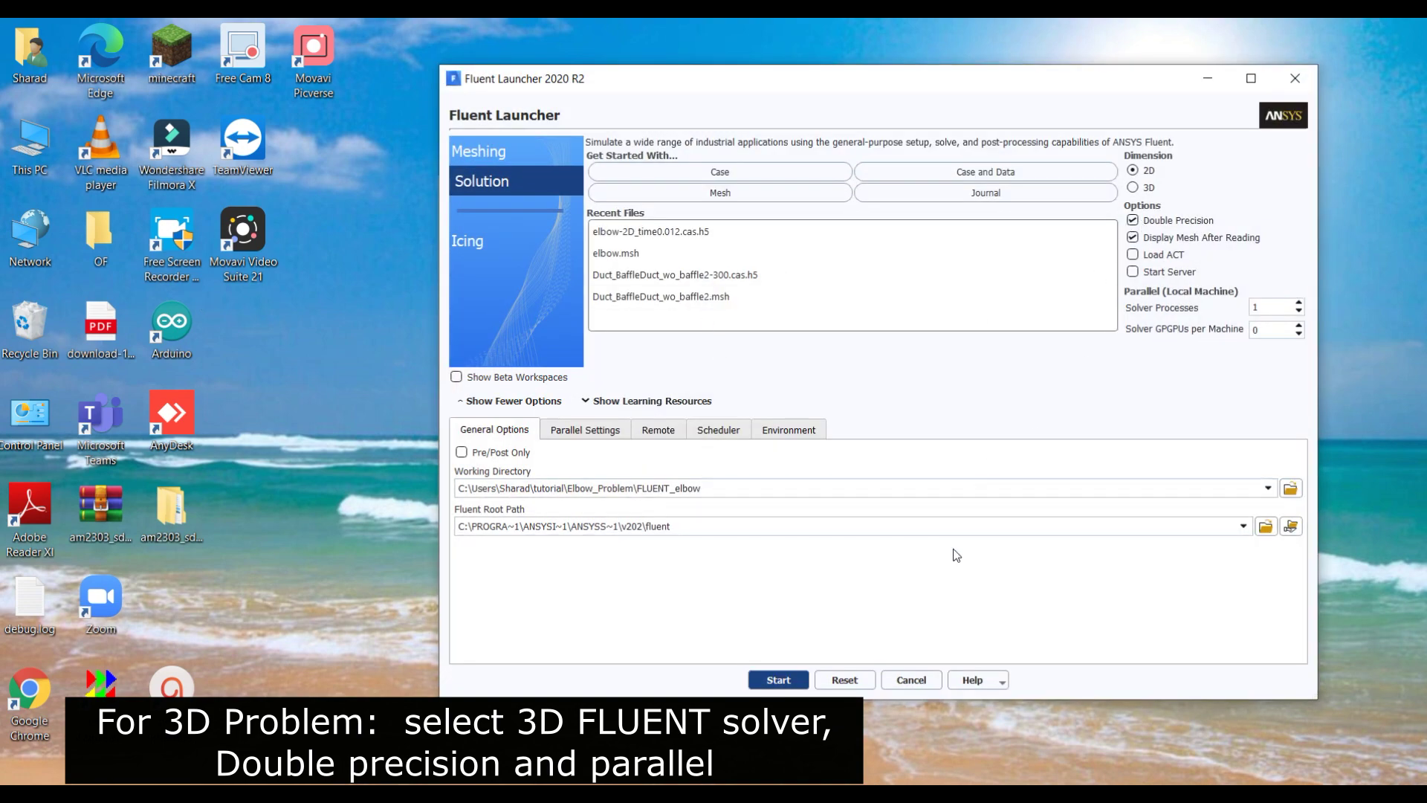
click(1135, 190)
click(781, 683)
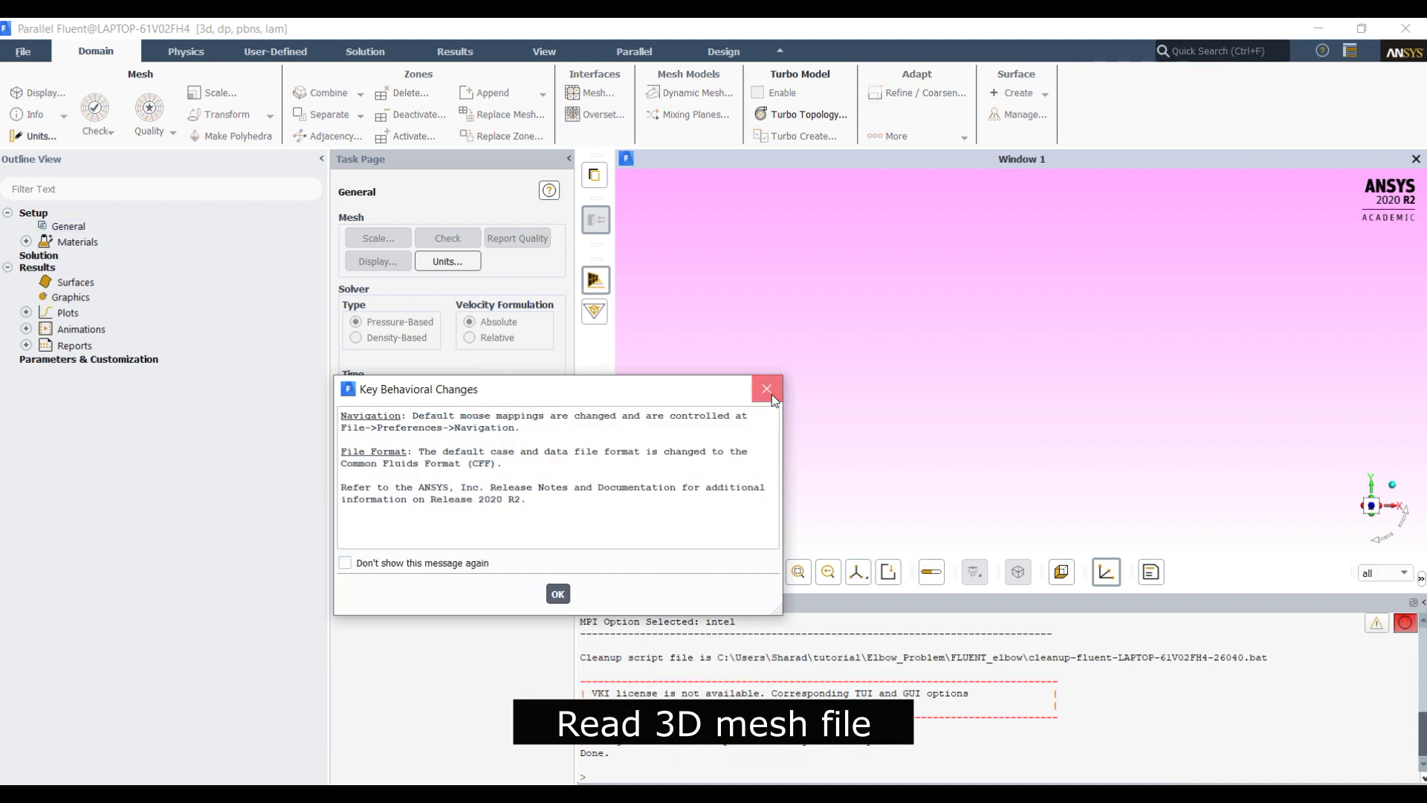
- Dismiss the release-changes notice and read the 3Delbow.msh mesh file
click(767, 390)
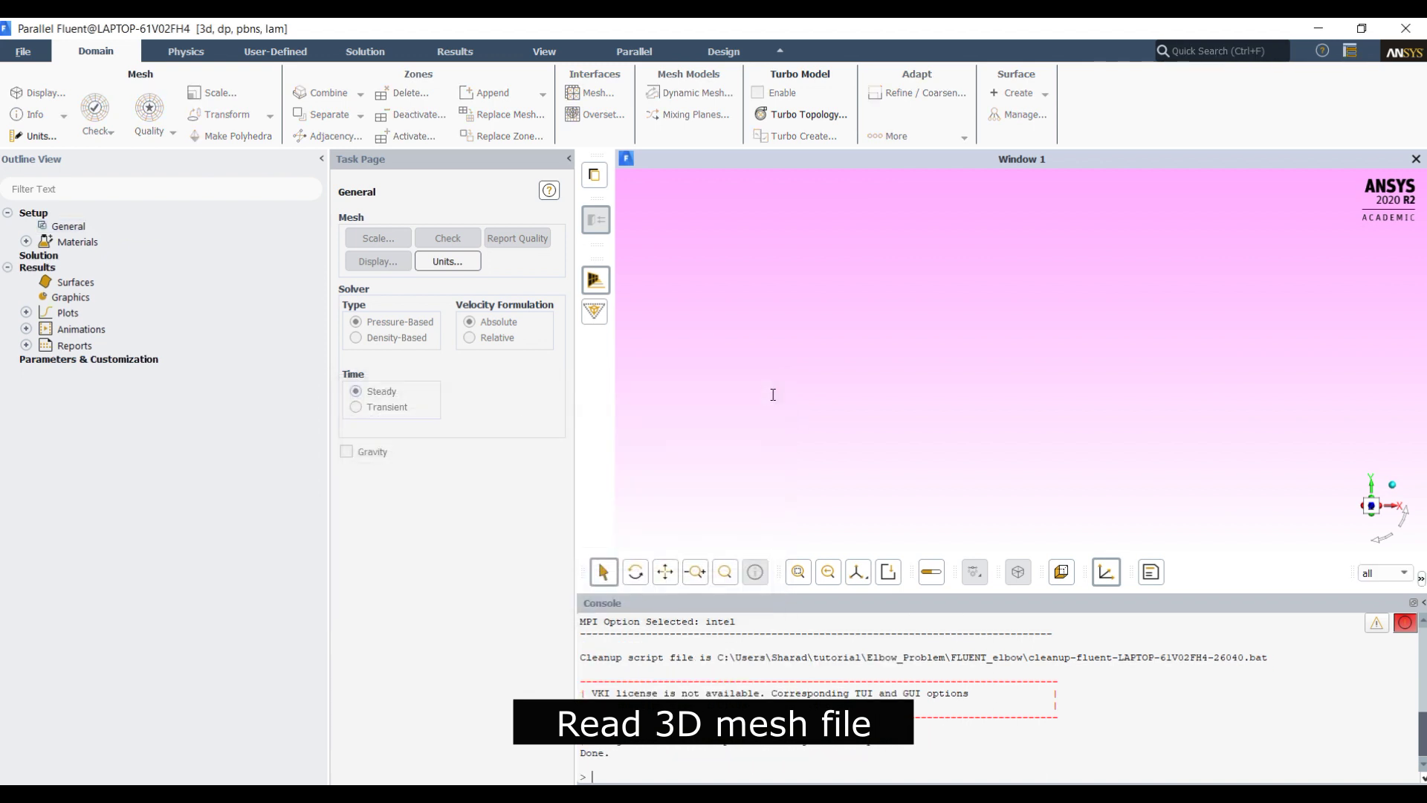
click(24, 52)
mouse_move(44, 73)
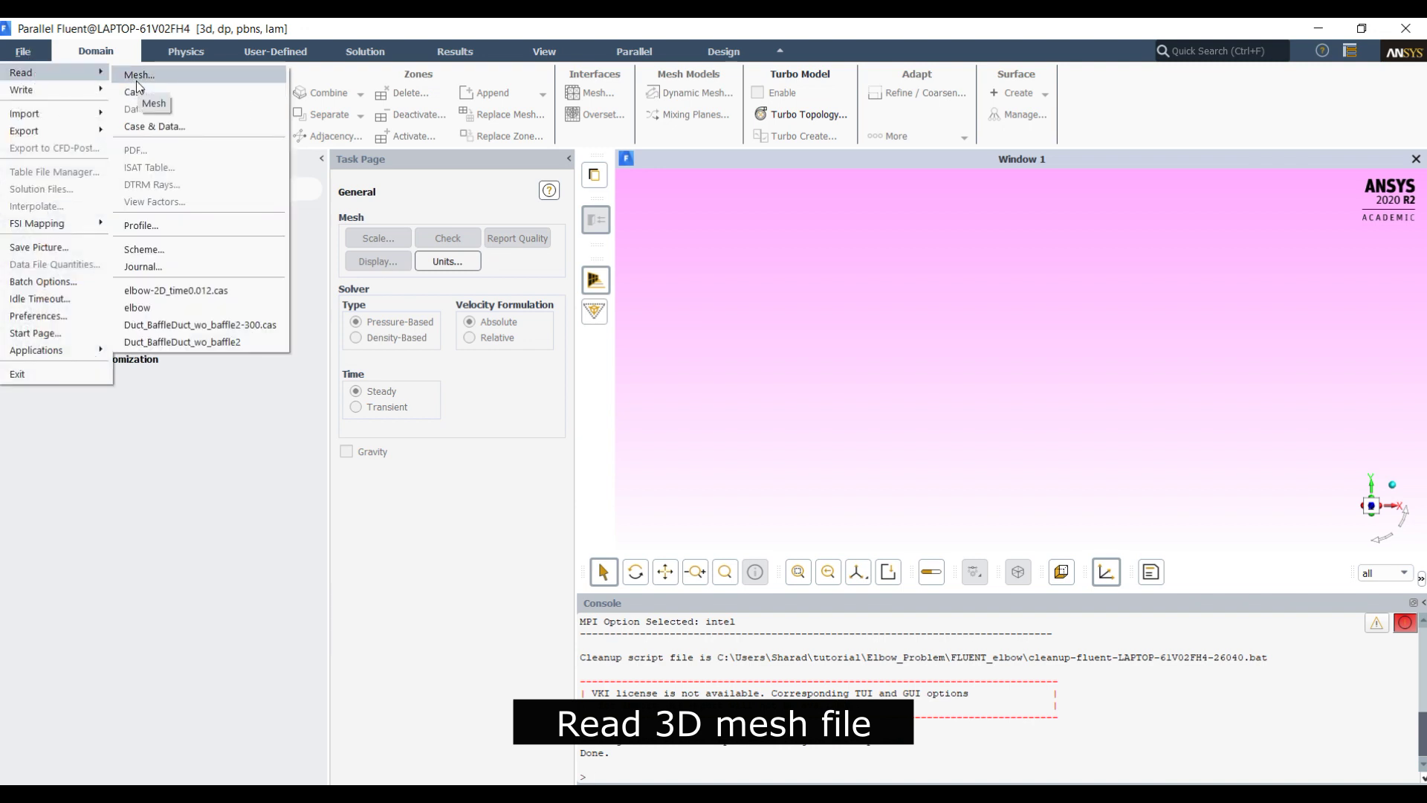
click(136, 75)
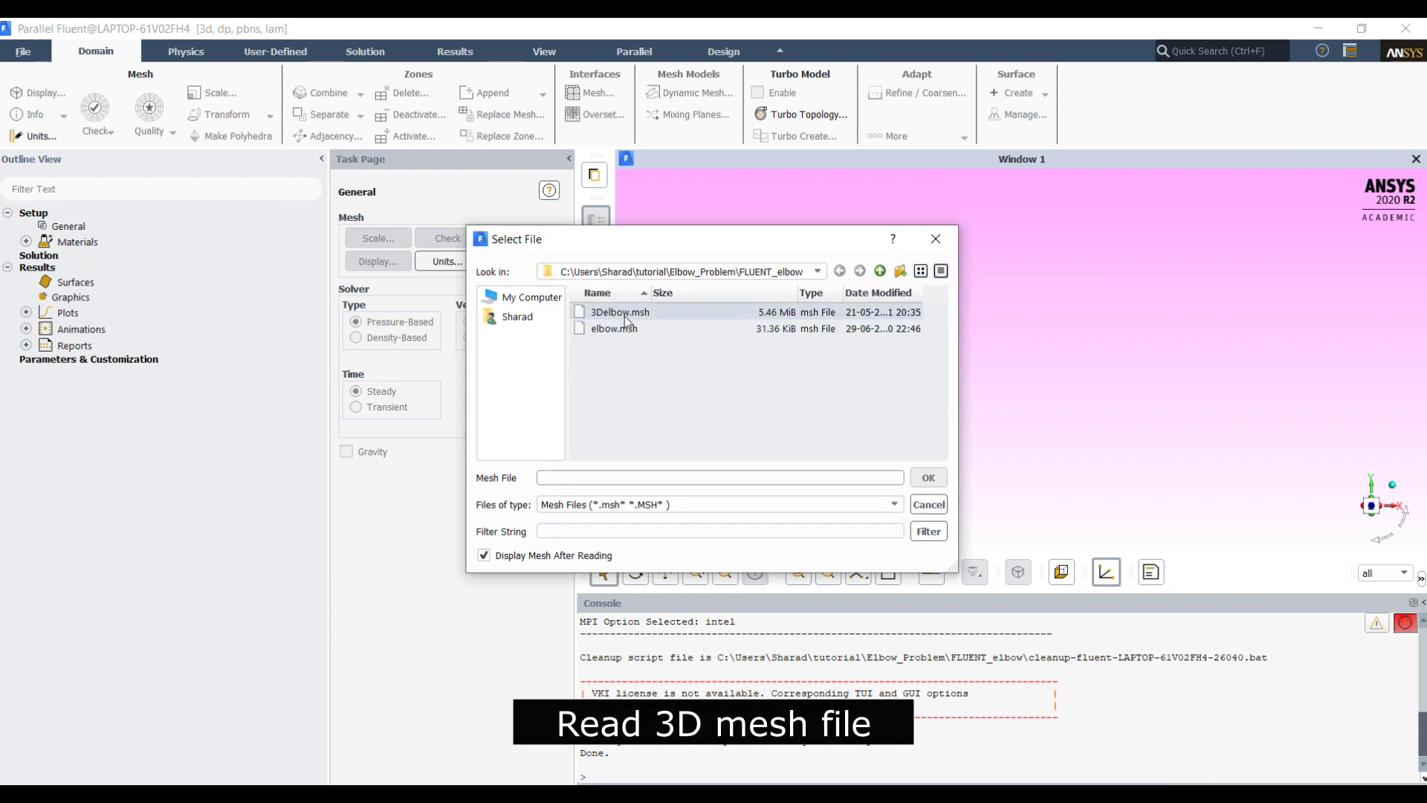
click(626, 315)
click(928, 478)
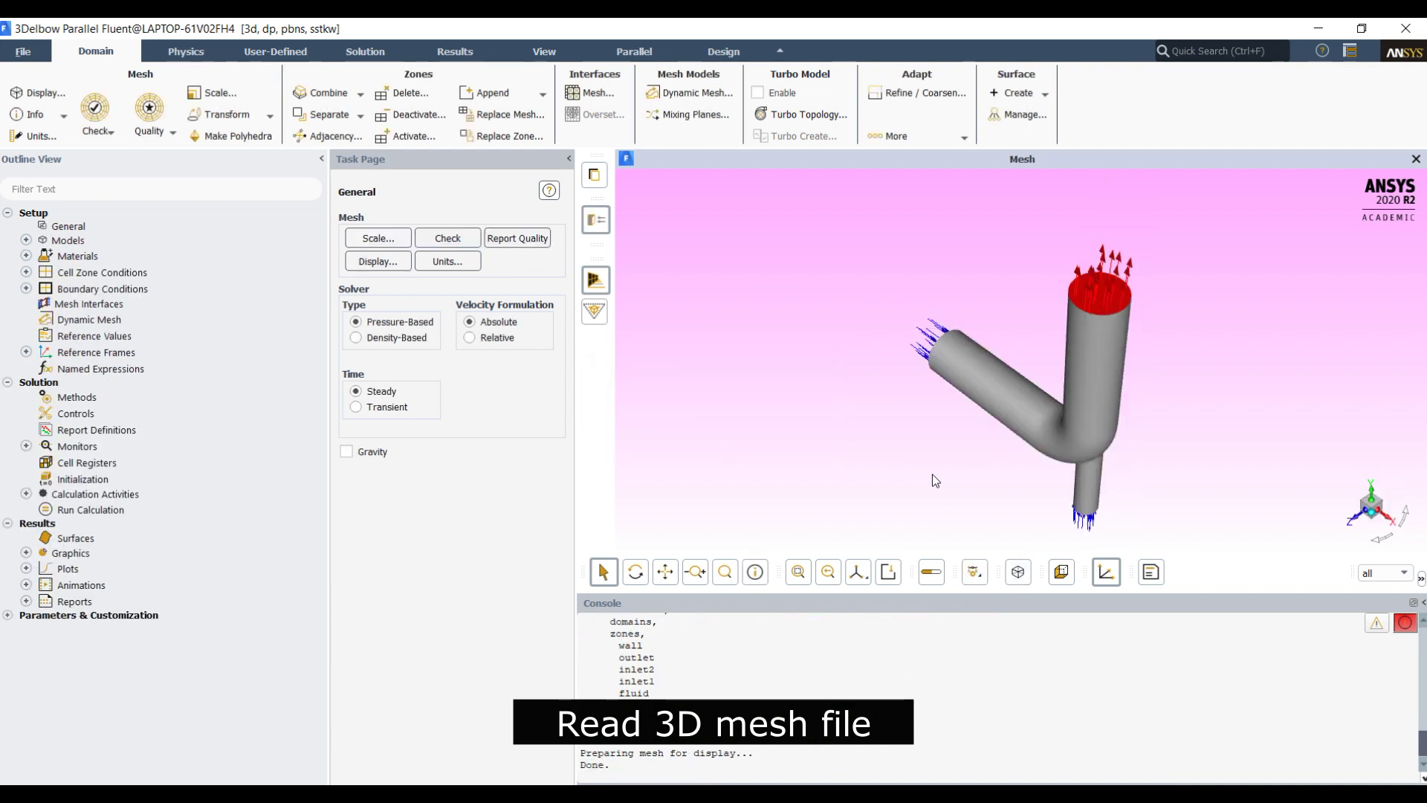
- Draw the elbow surface mesh with cell edges on and rotate it side-on
double_click(104, 289)
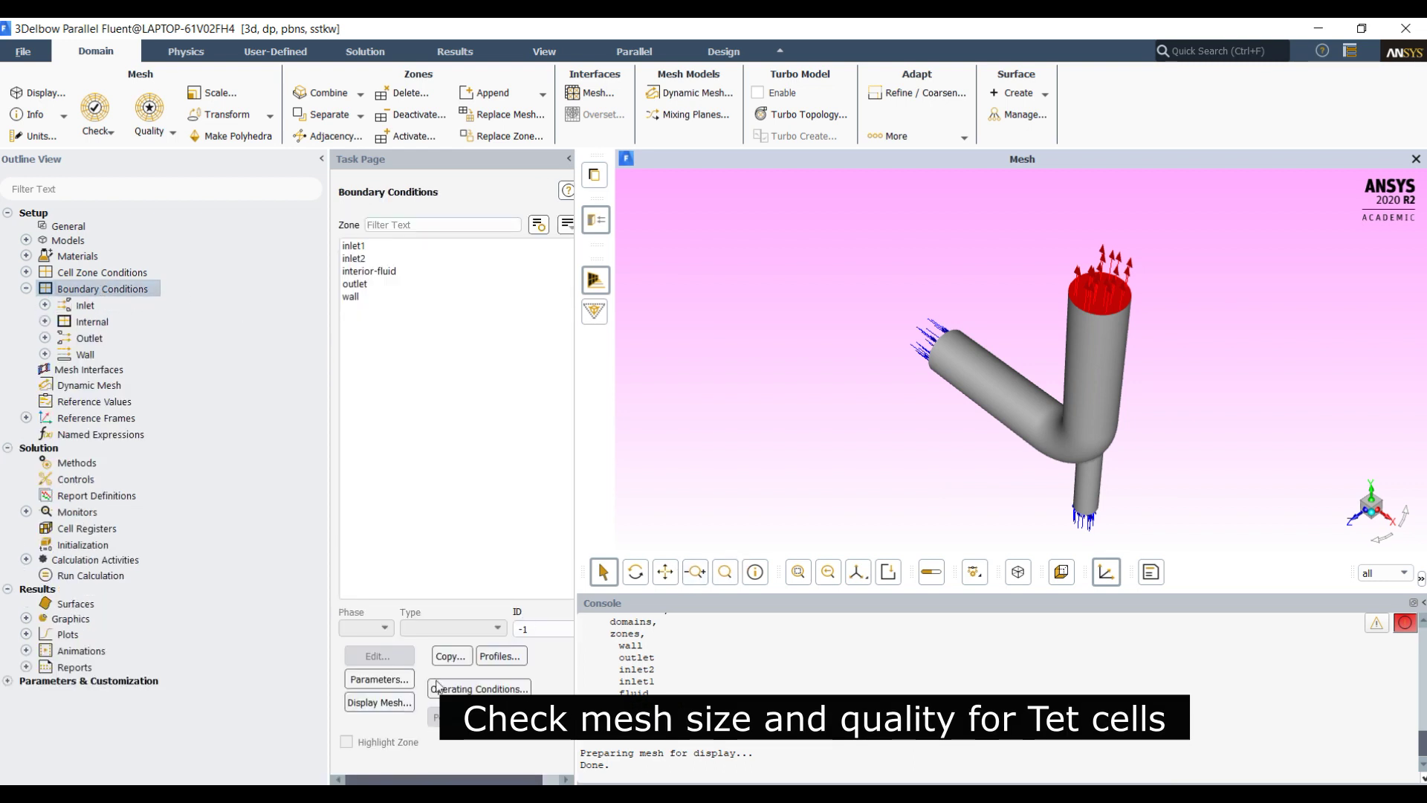
click(394, 702)
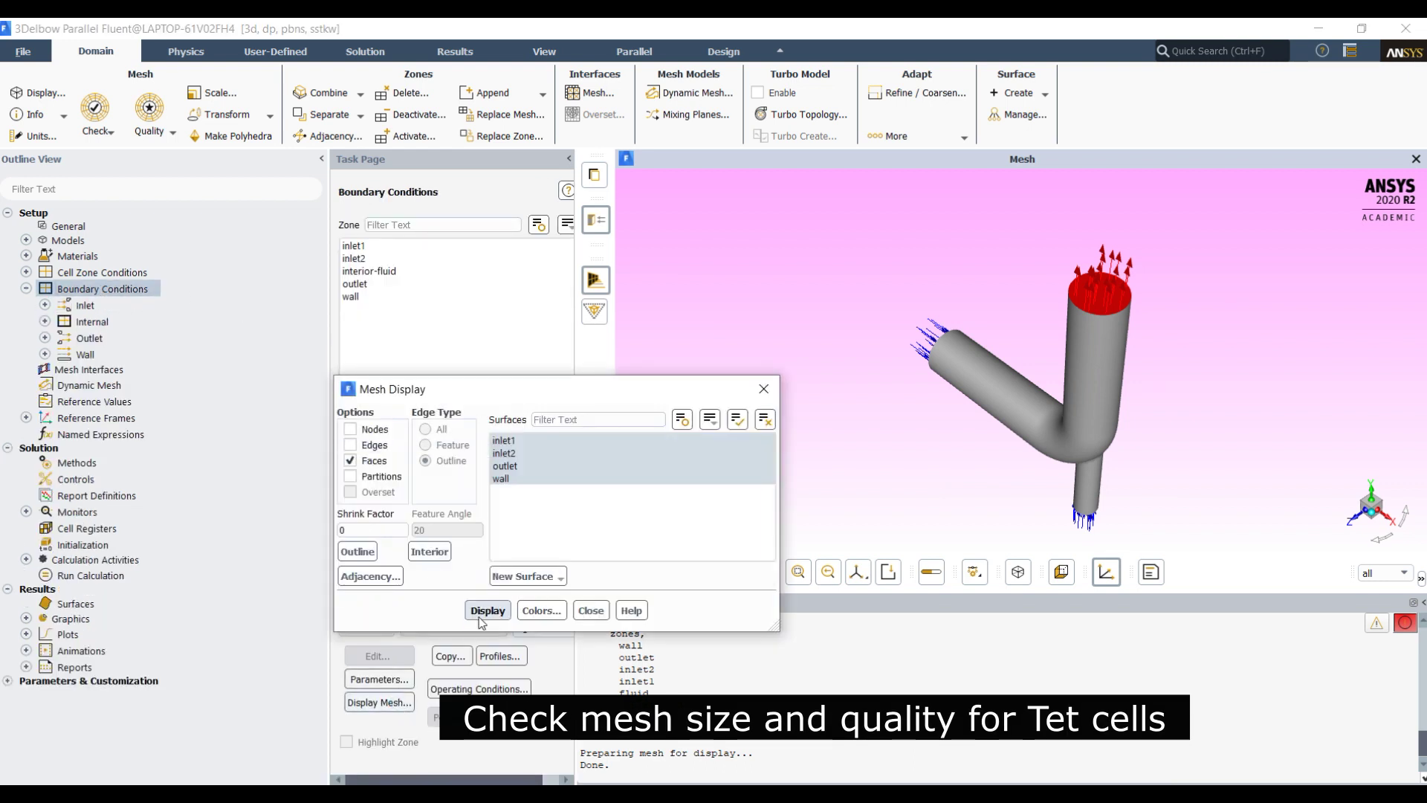
click(350, 446)
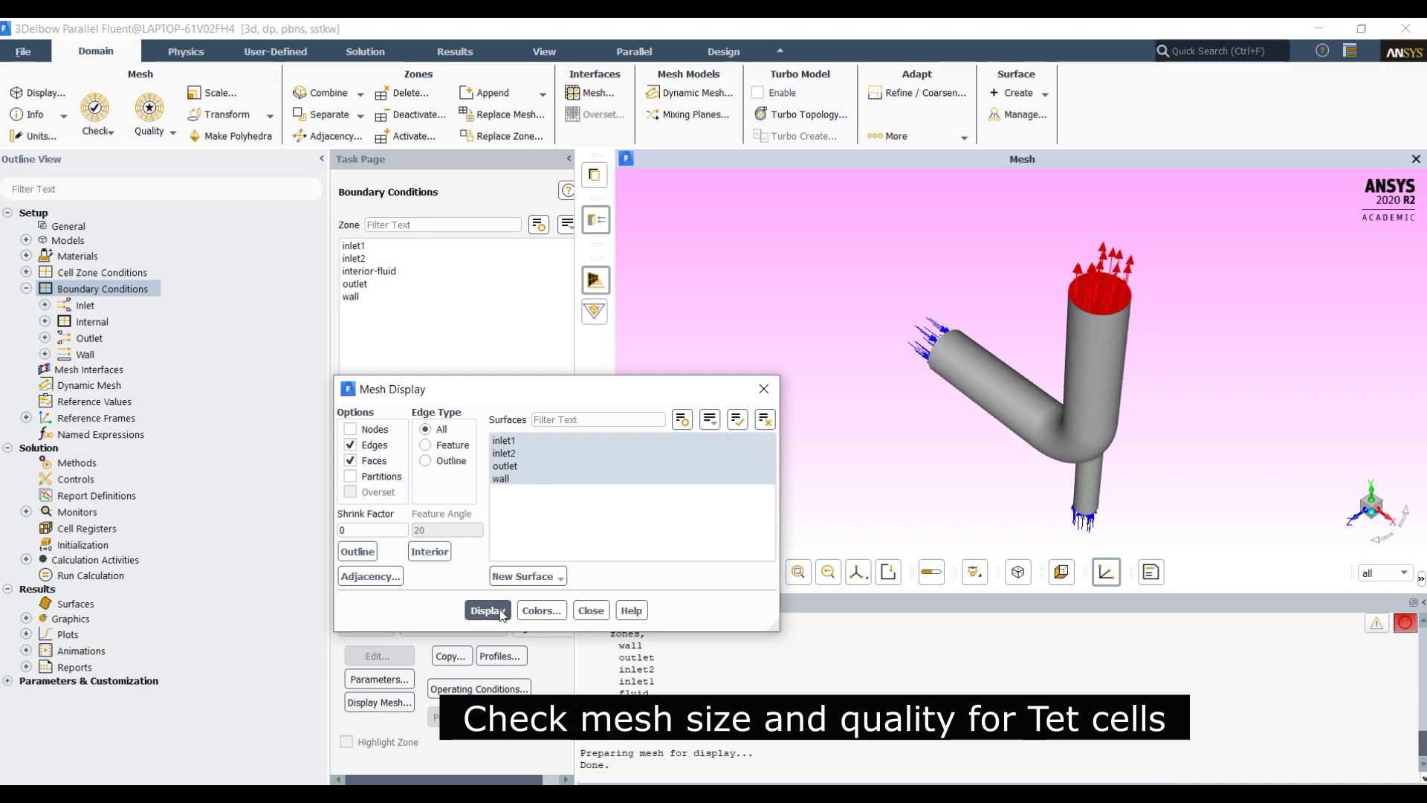
click(488, 609)
drag(910, 492, 875, 514)
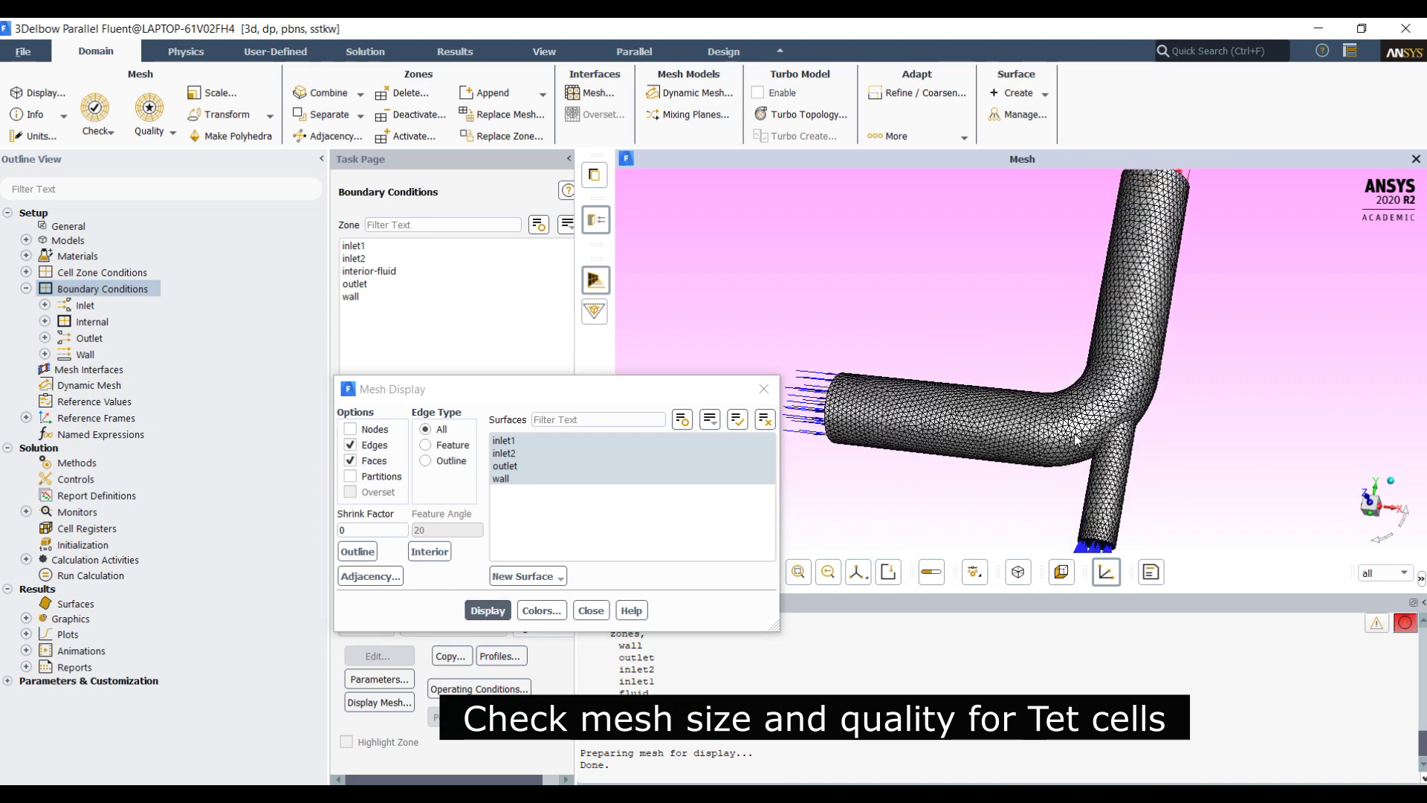
click(591, 610)
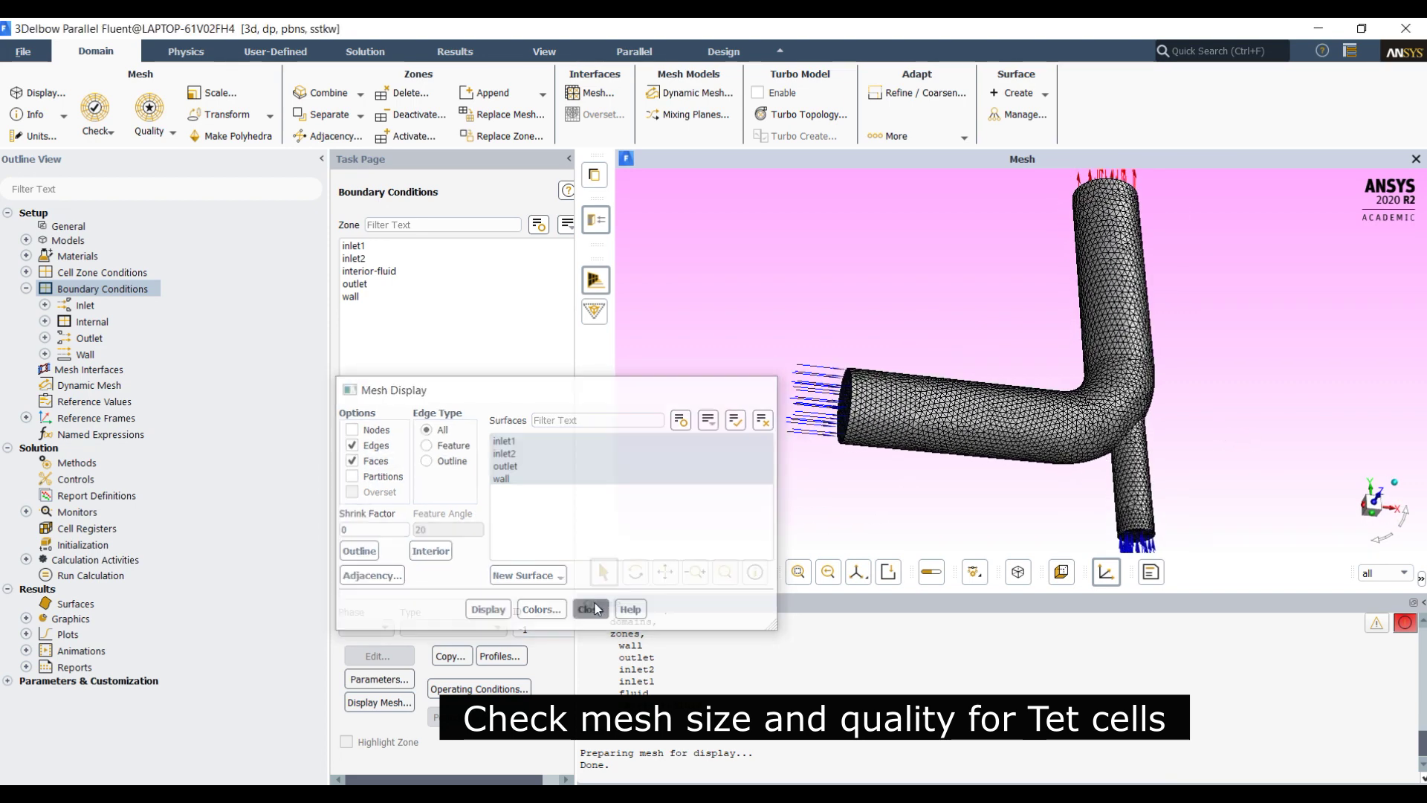
- Print the mesh size and the mesh quality report to the console
click(37, 114)
click(51, 134)
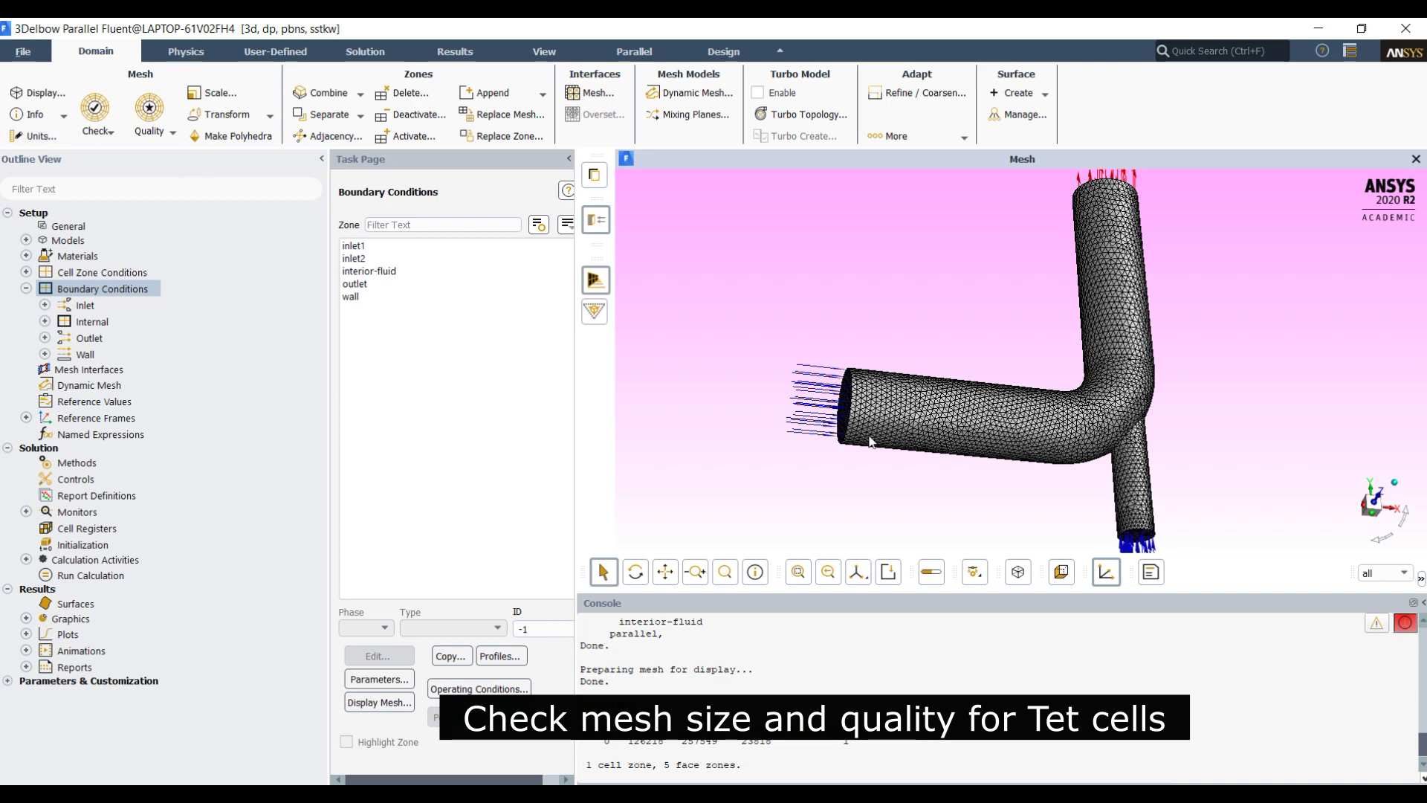
drag(873, 443, 924, 510)
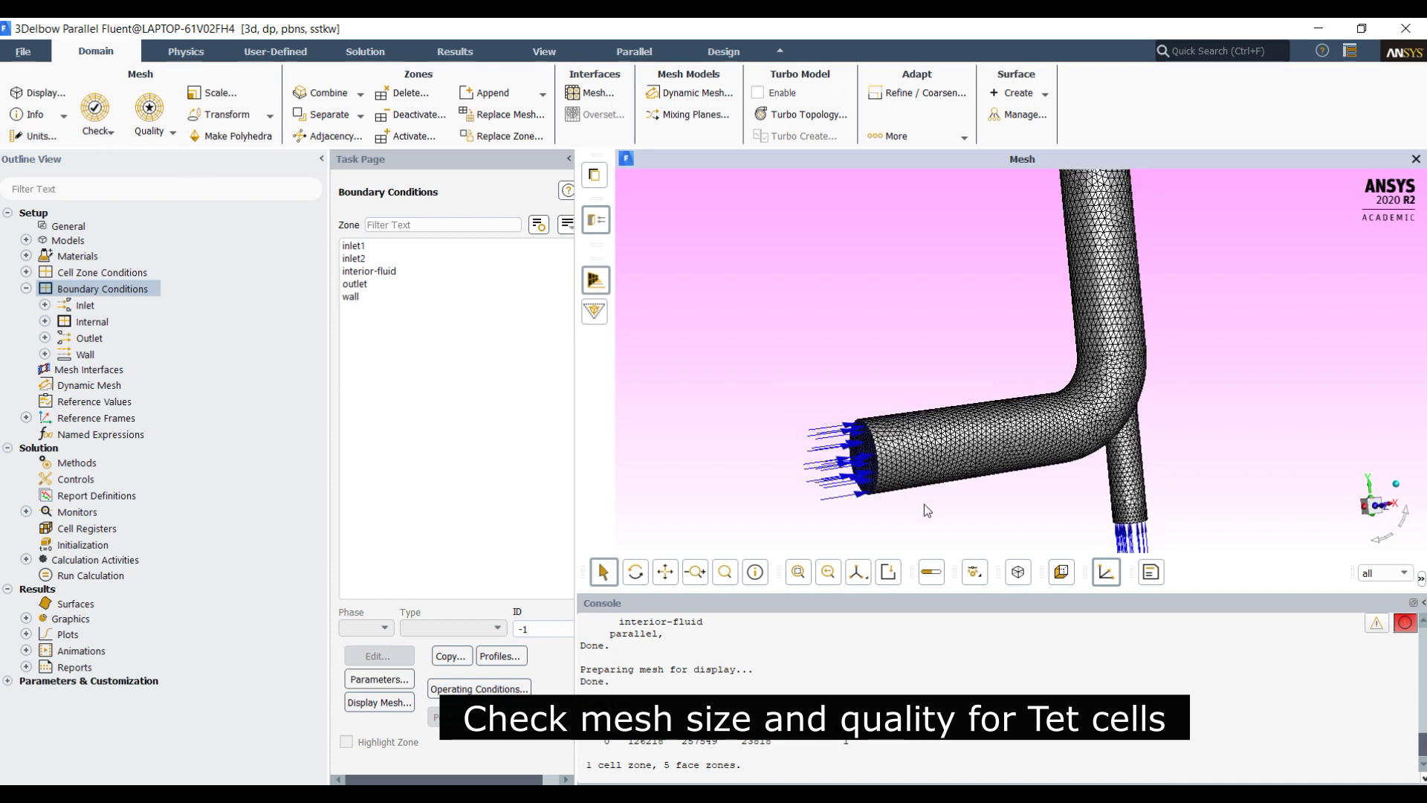
click(171, 130)
click(179, 148)
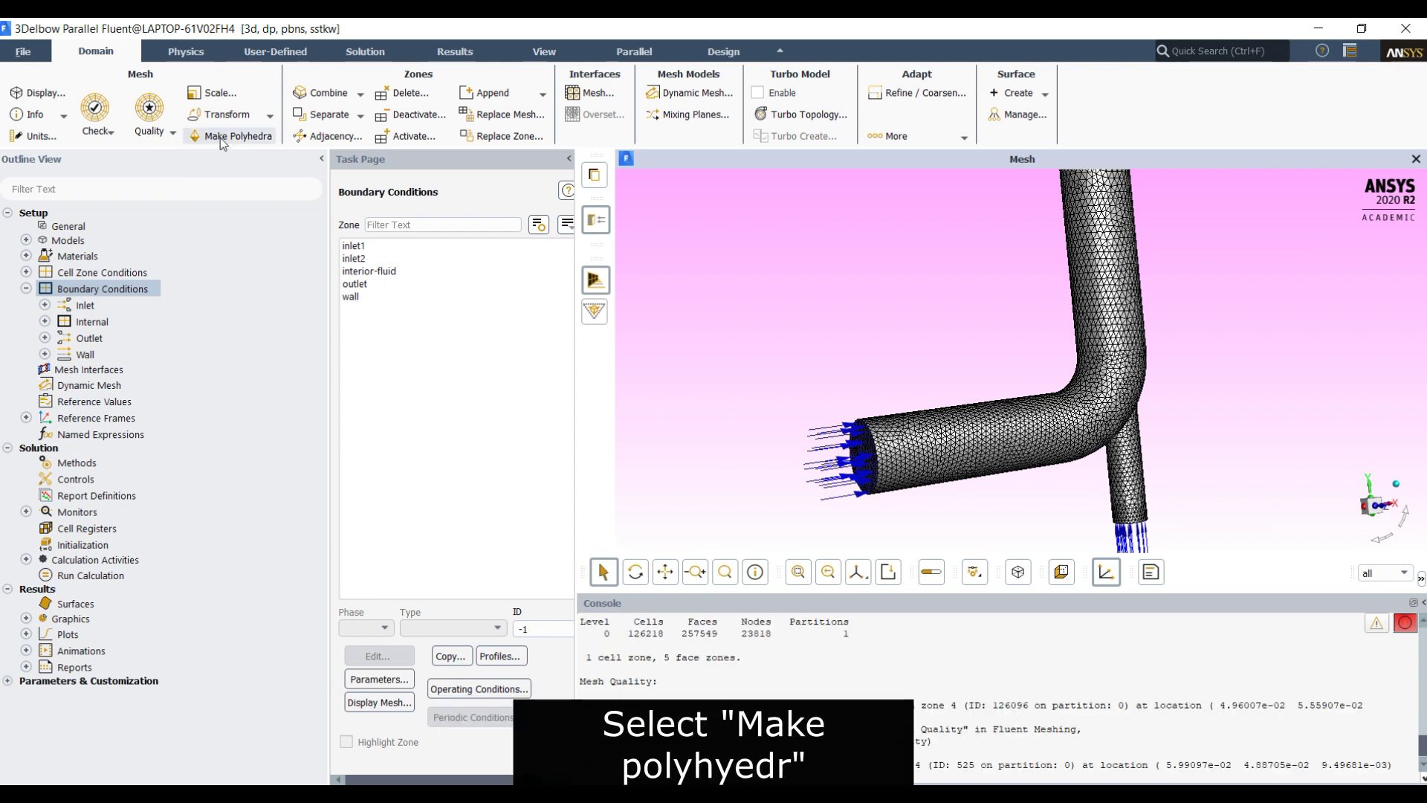
- Convert the tetrahedral mesh domain to polyhedra
click(220, 138)
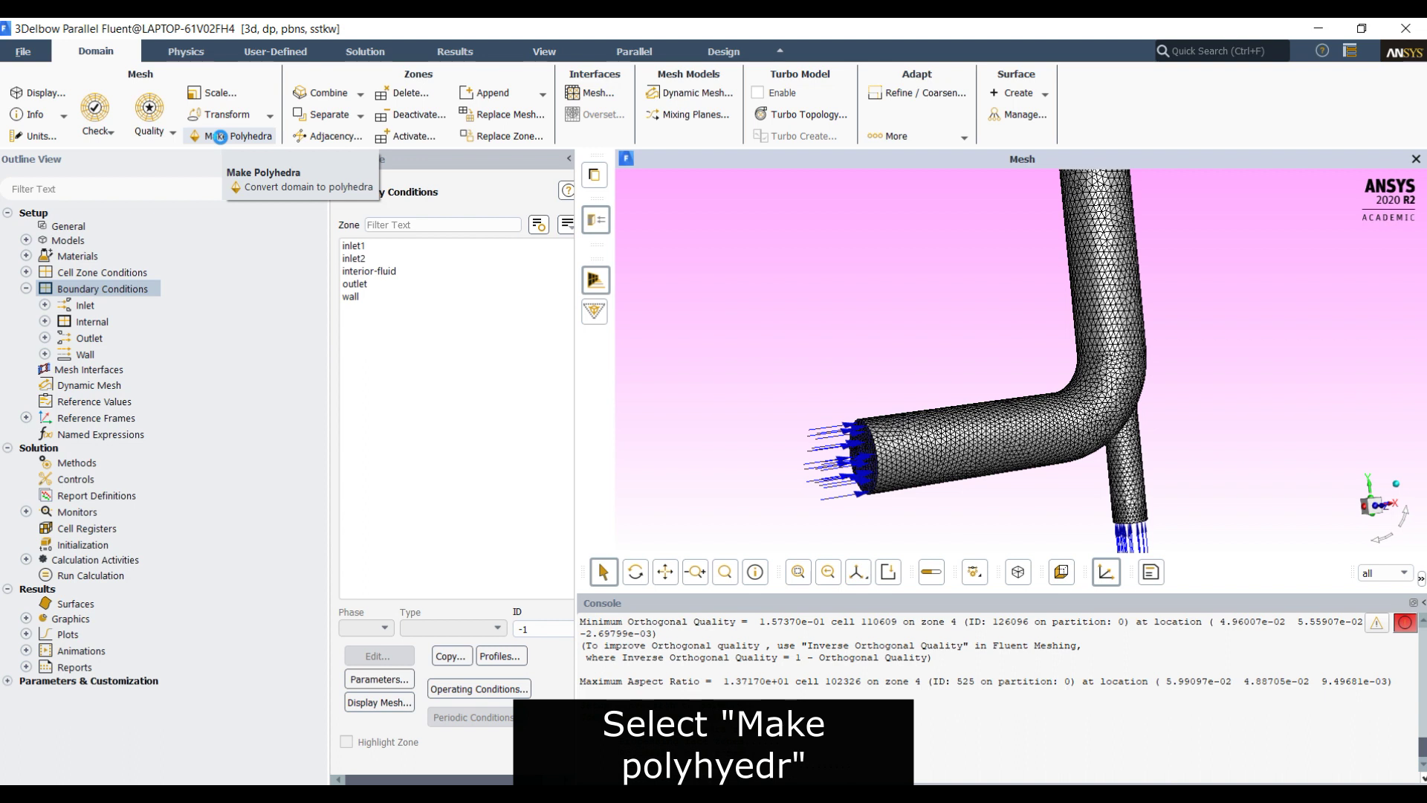
click(221, 136)
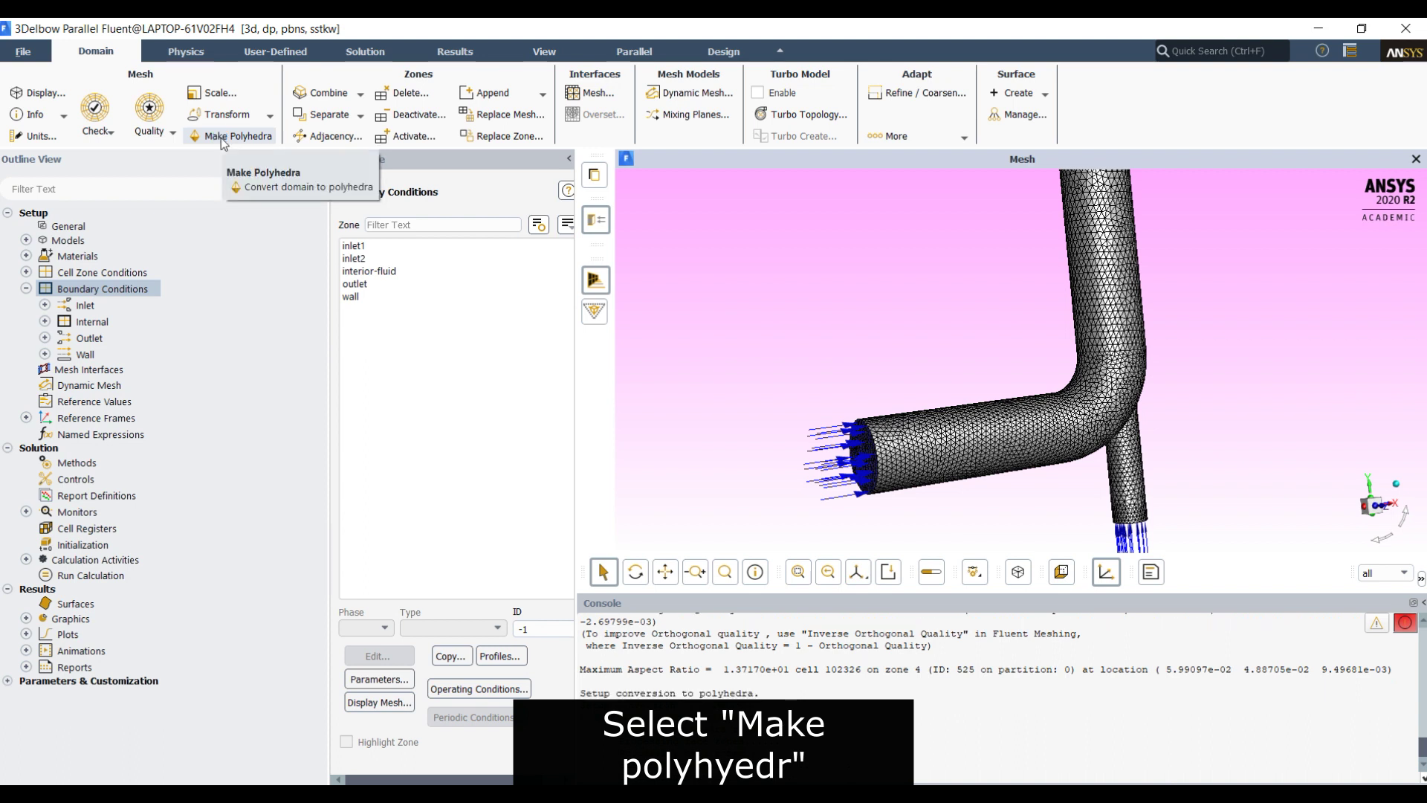
click(56, 114)
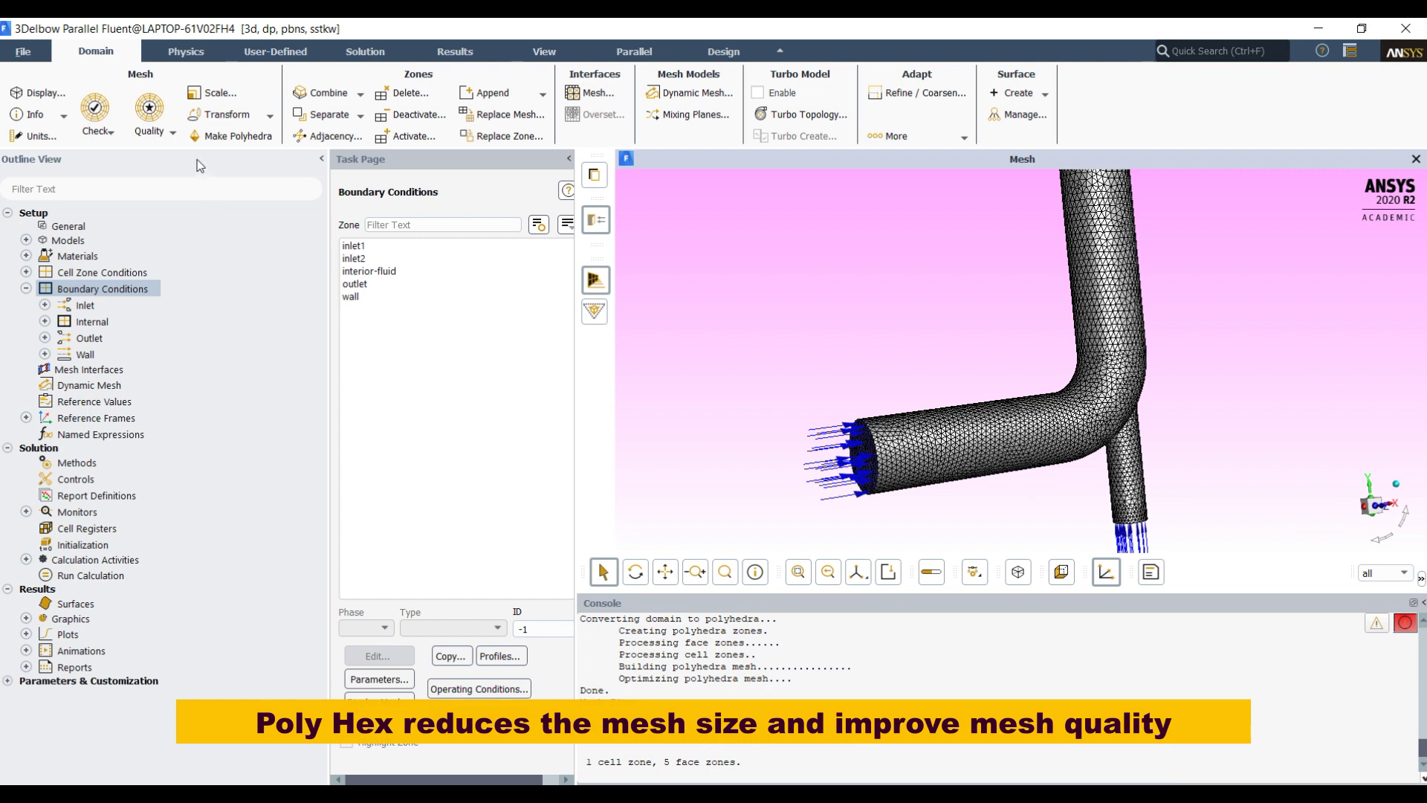
- Redraw the mesh to show the polyhedral cells, rotating the elbow to a new angle
click(26, 288)
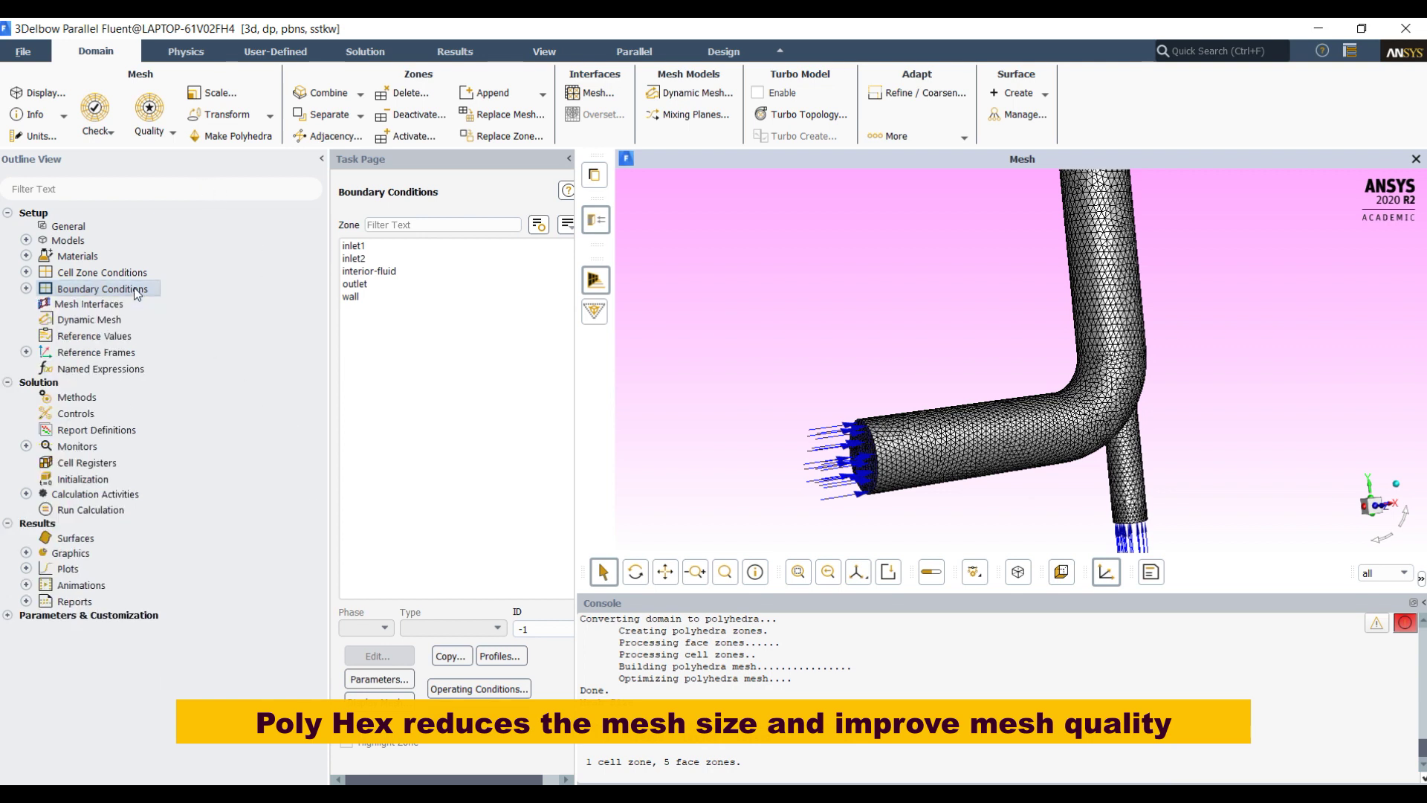
click(379, 697)
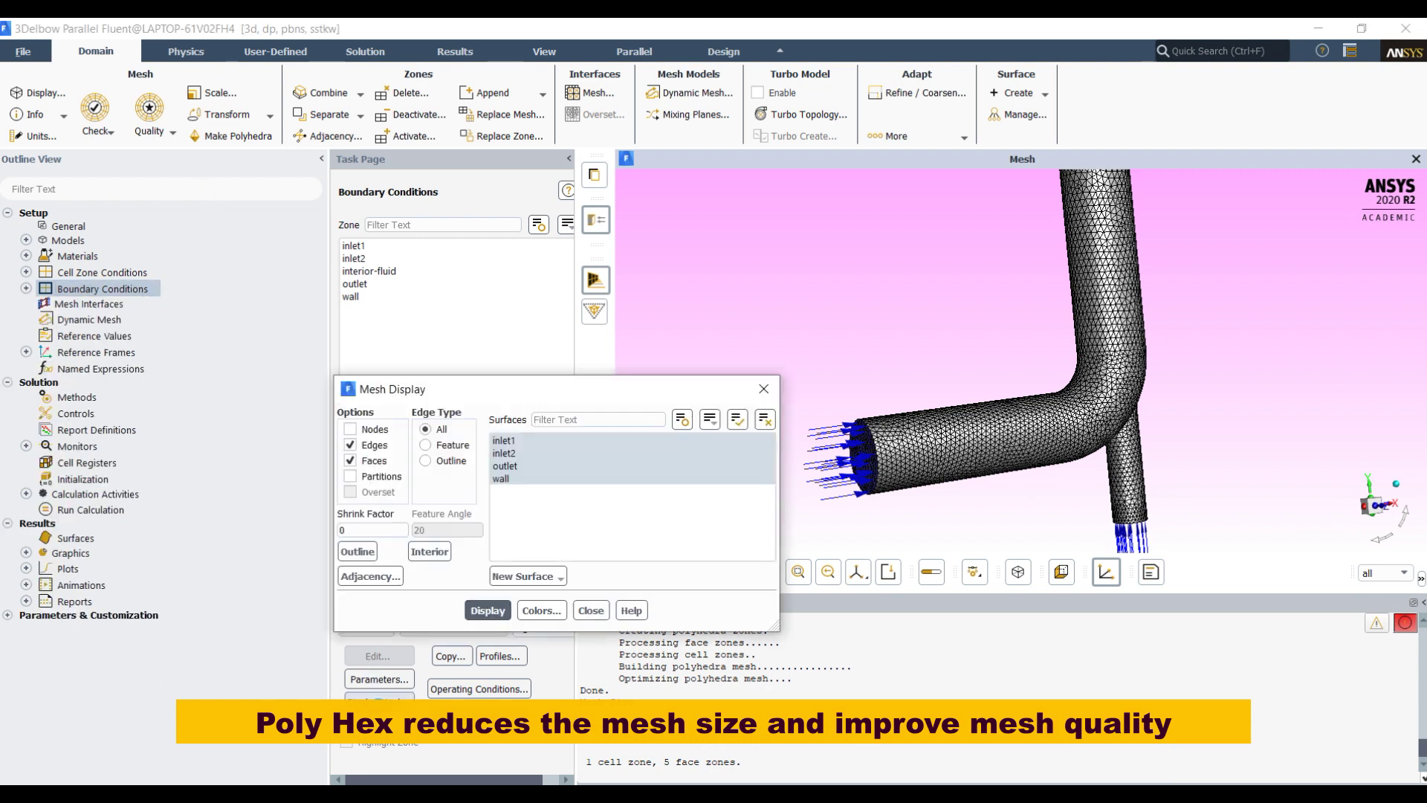
click(478, 609)
drag(977, 480, 1078, 398)
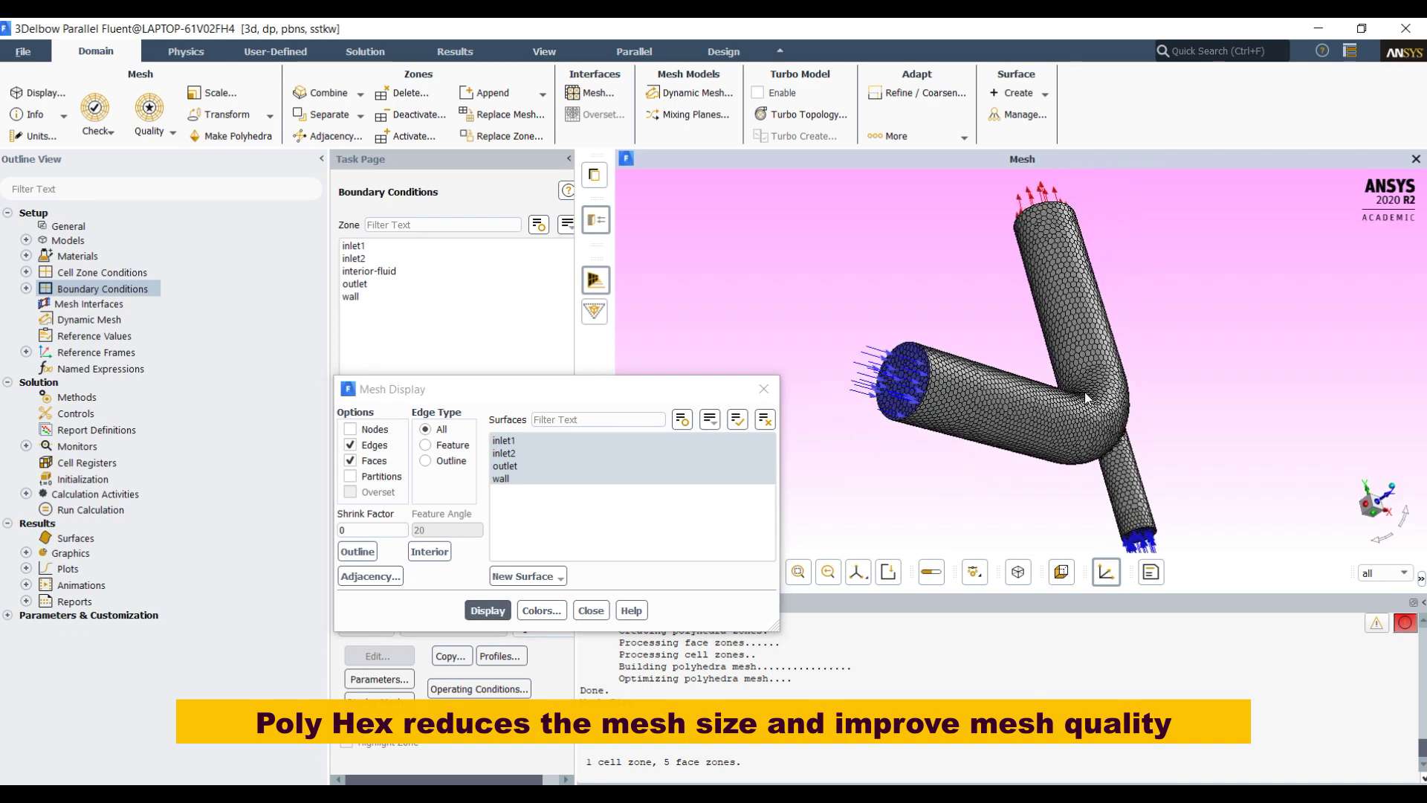
scroll(1079, 397, up, 2)
scroll(1078, 398, up, 3)
scroll(1078, 399, up, 2)
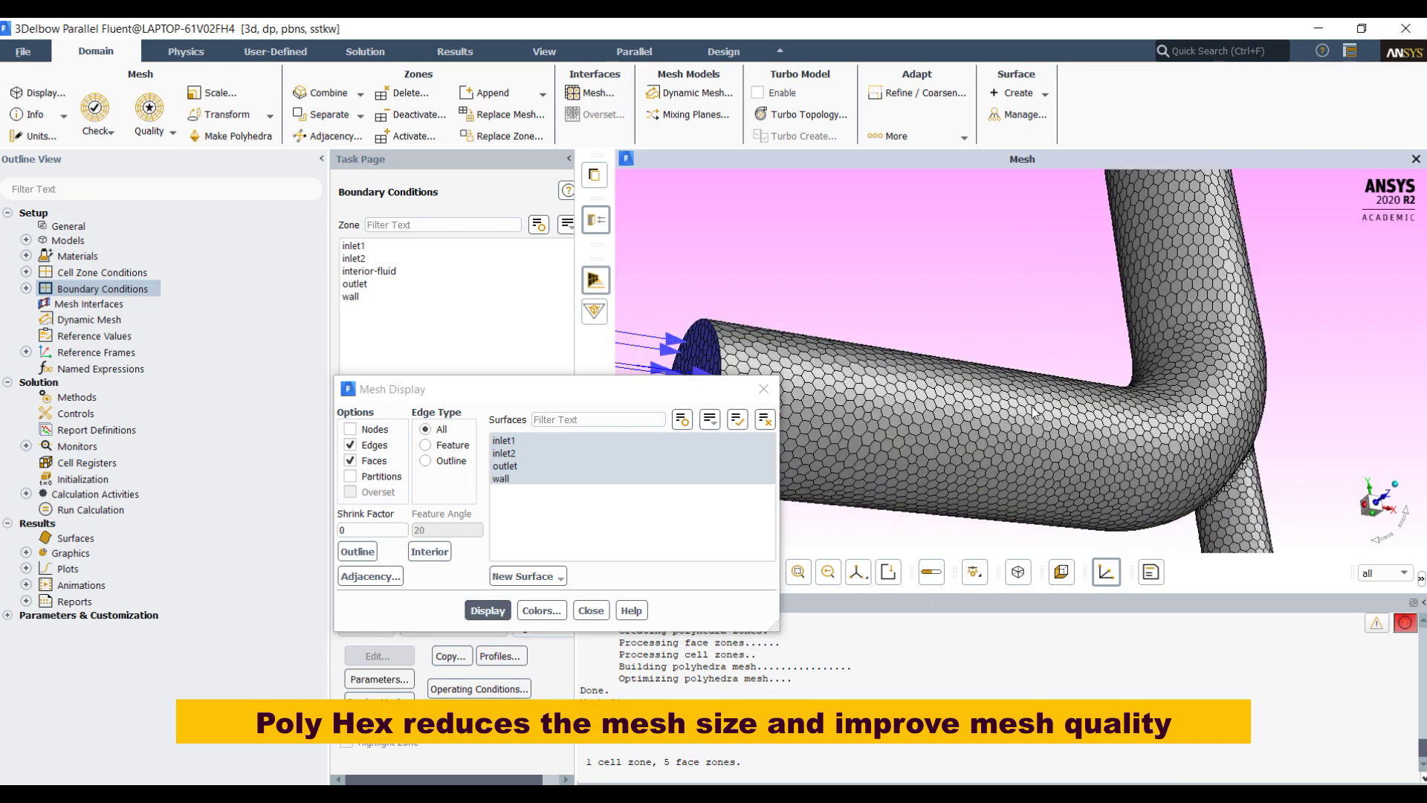
scroll(1035, 413, down, 3)
click(591, 611)
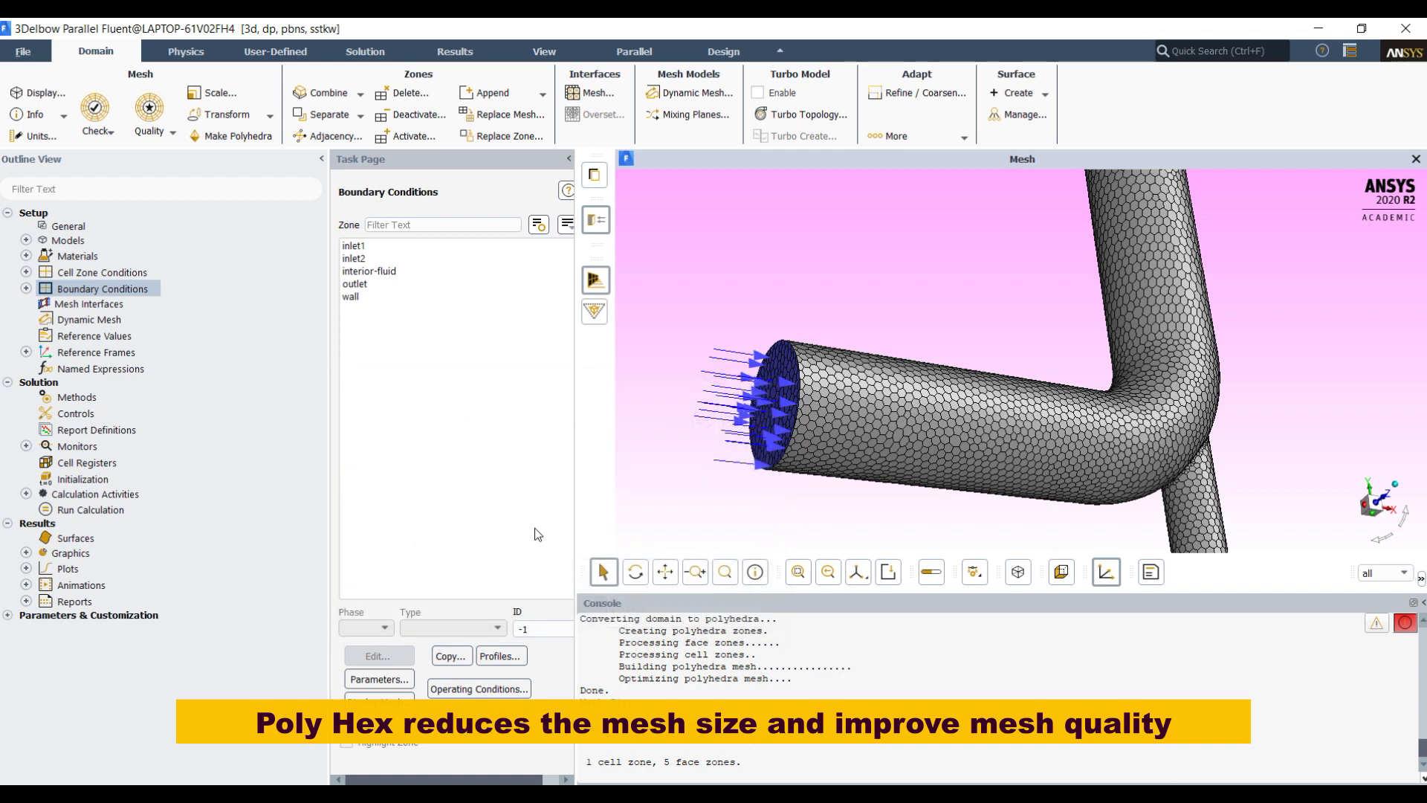
- Report polyhedral mesh quality (24206 cells), group zones by type, and view General settings
click(149, 126)
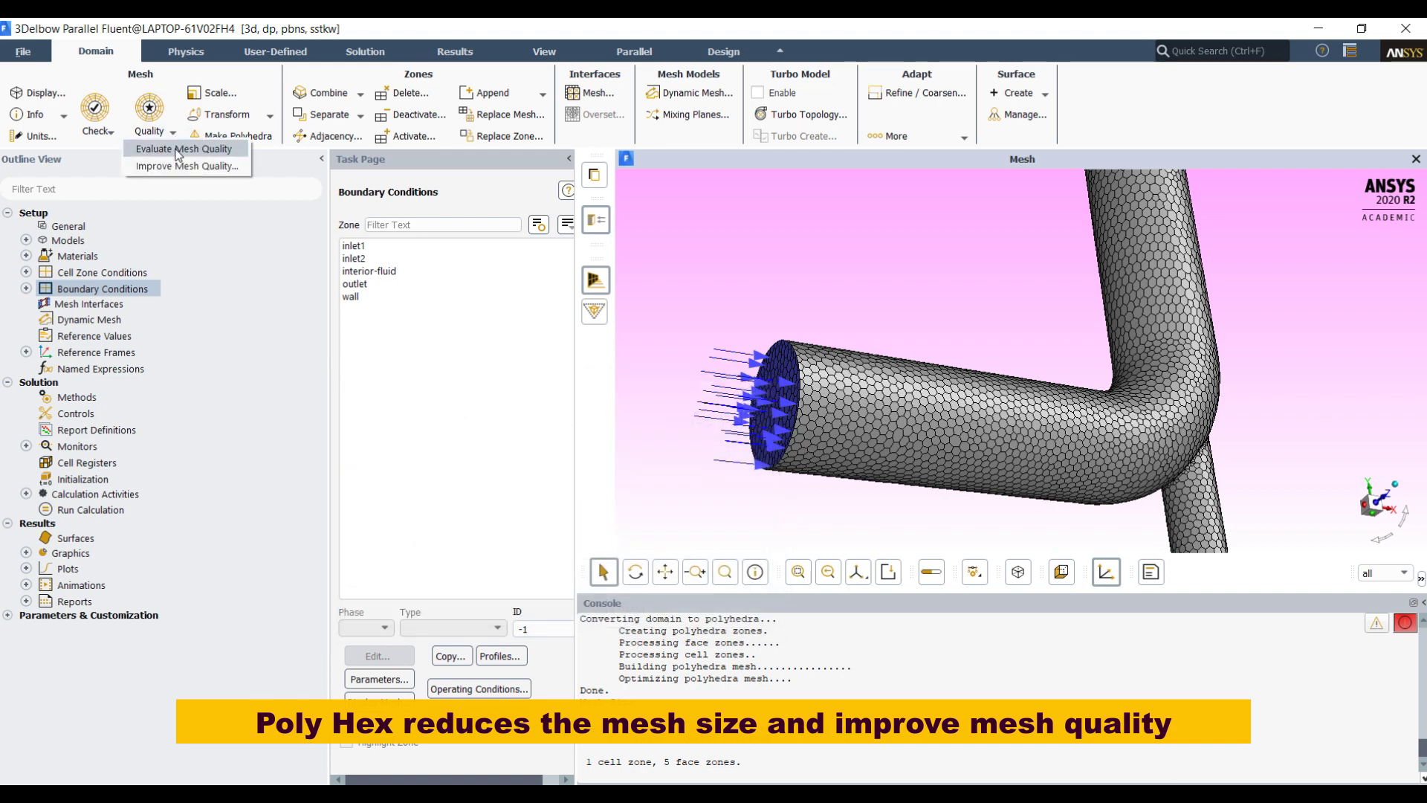
click(177, 149)
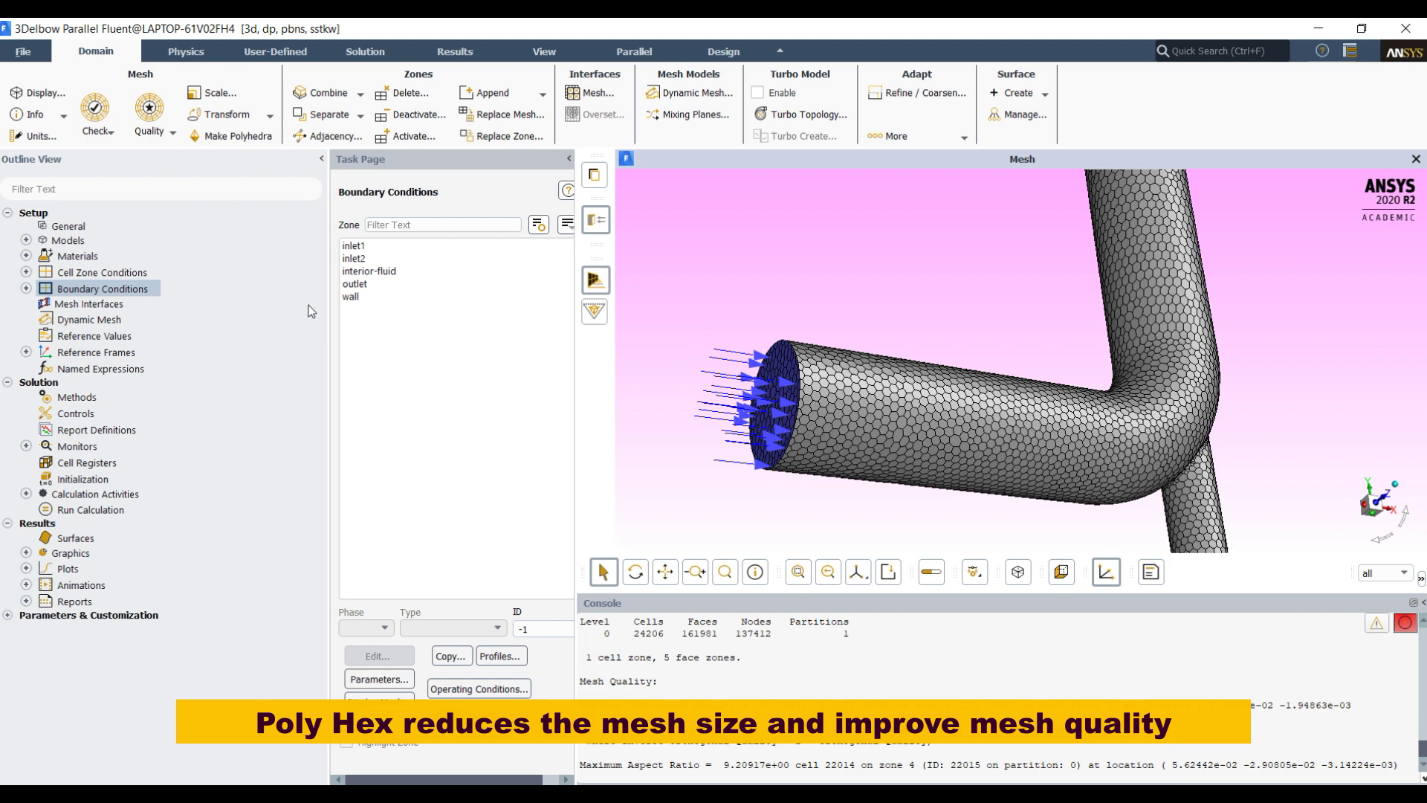
click(566, 225)
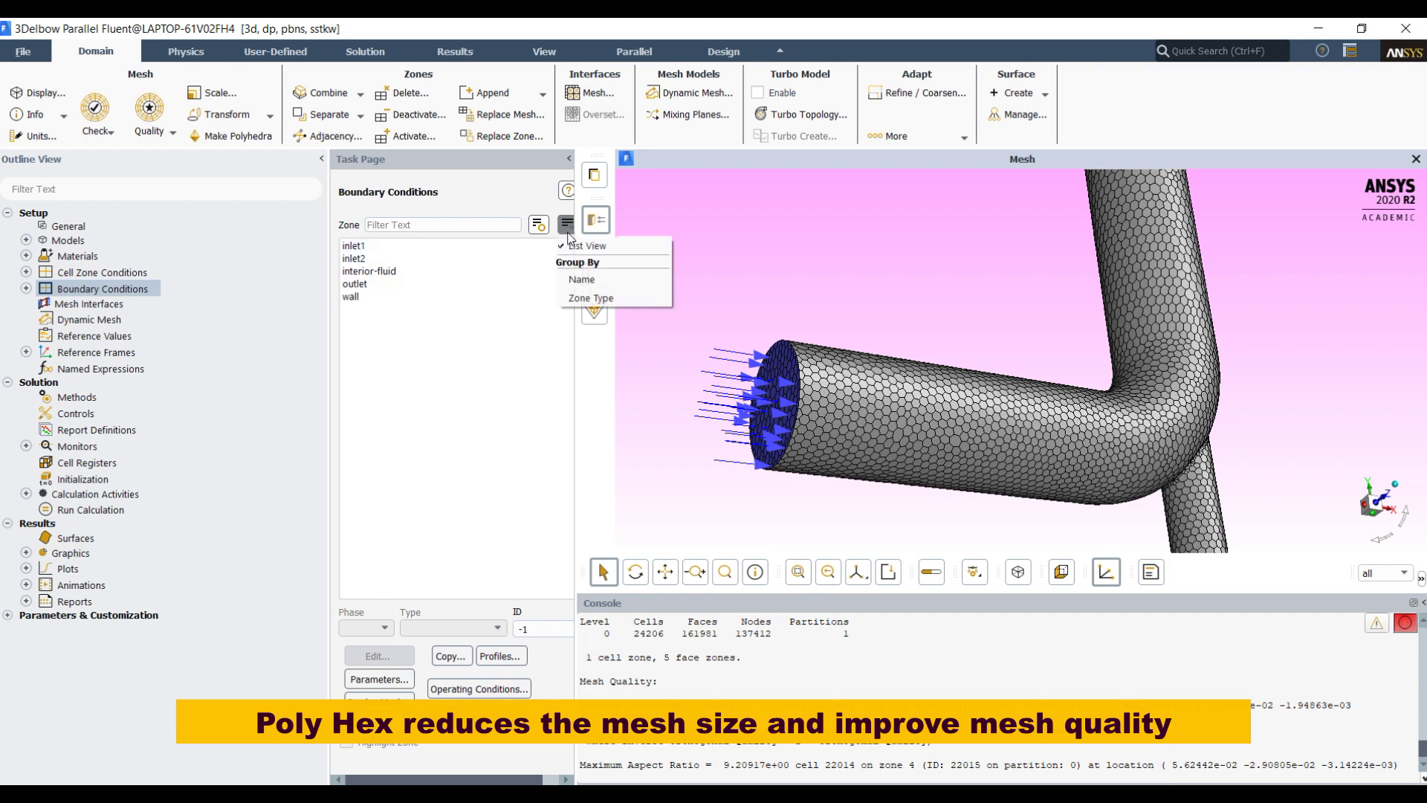
click(577, 299)
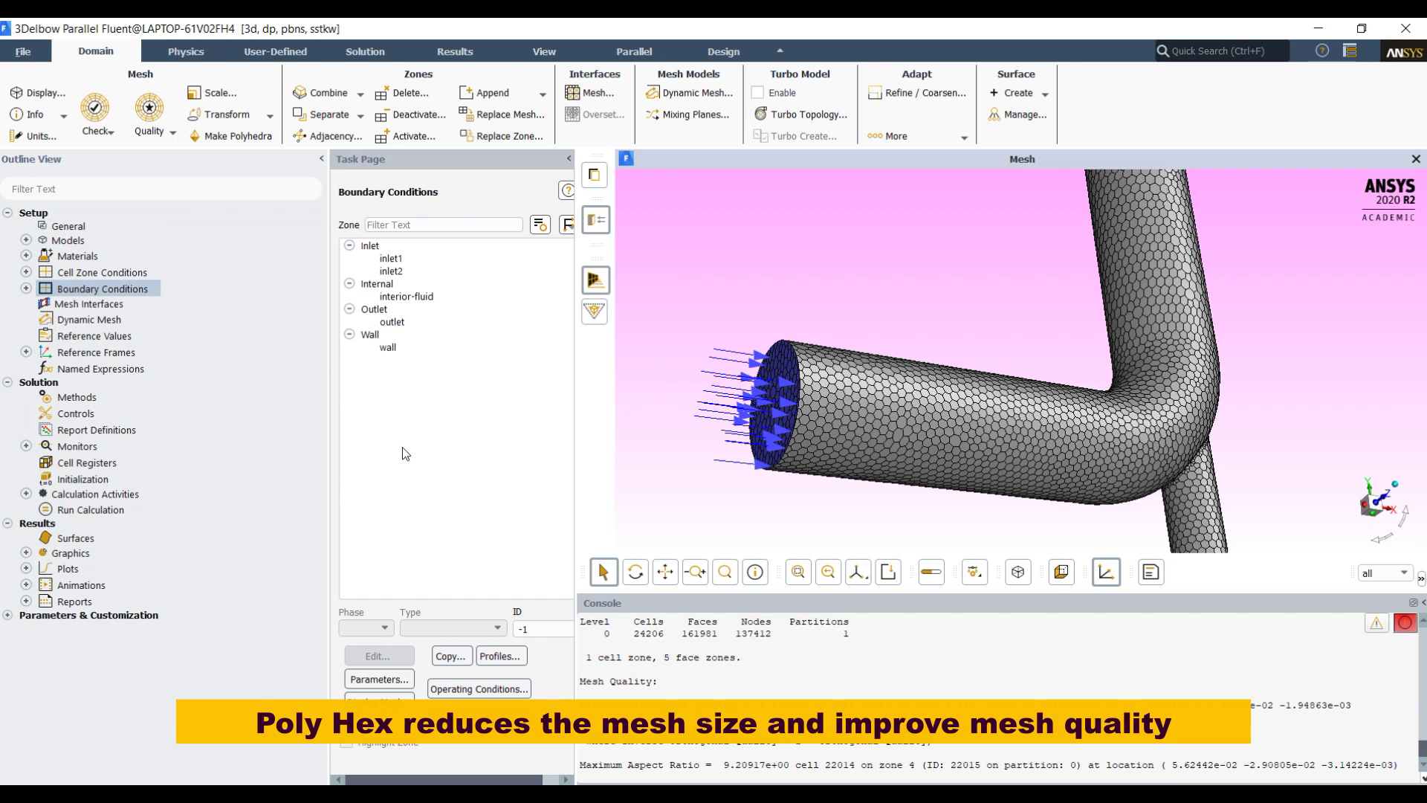
click(131, 230)
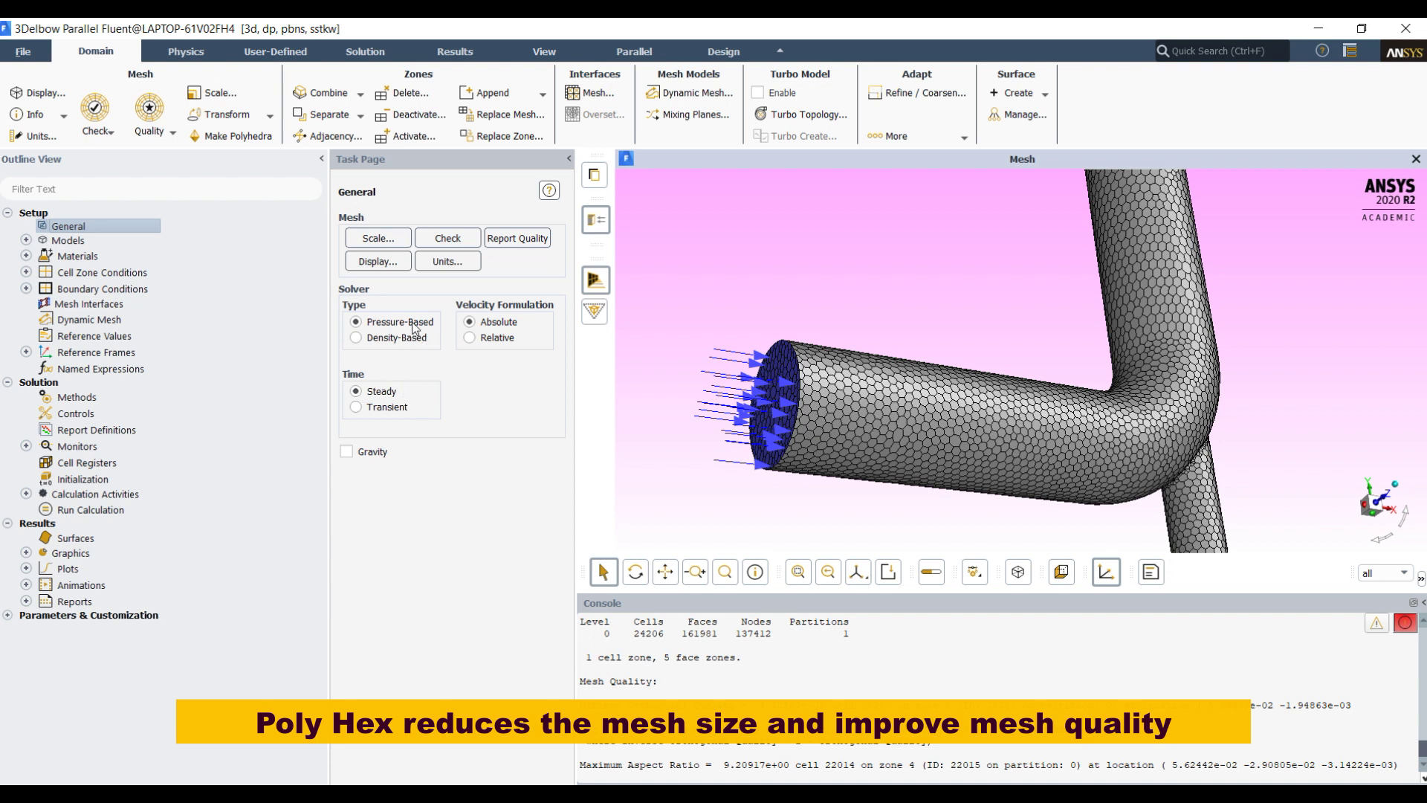
- Set the time treatment to Transient and review the Energy model, leaving it off
click(396, 409)
click(25, 241)
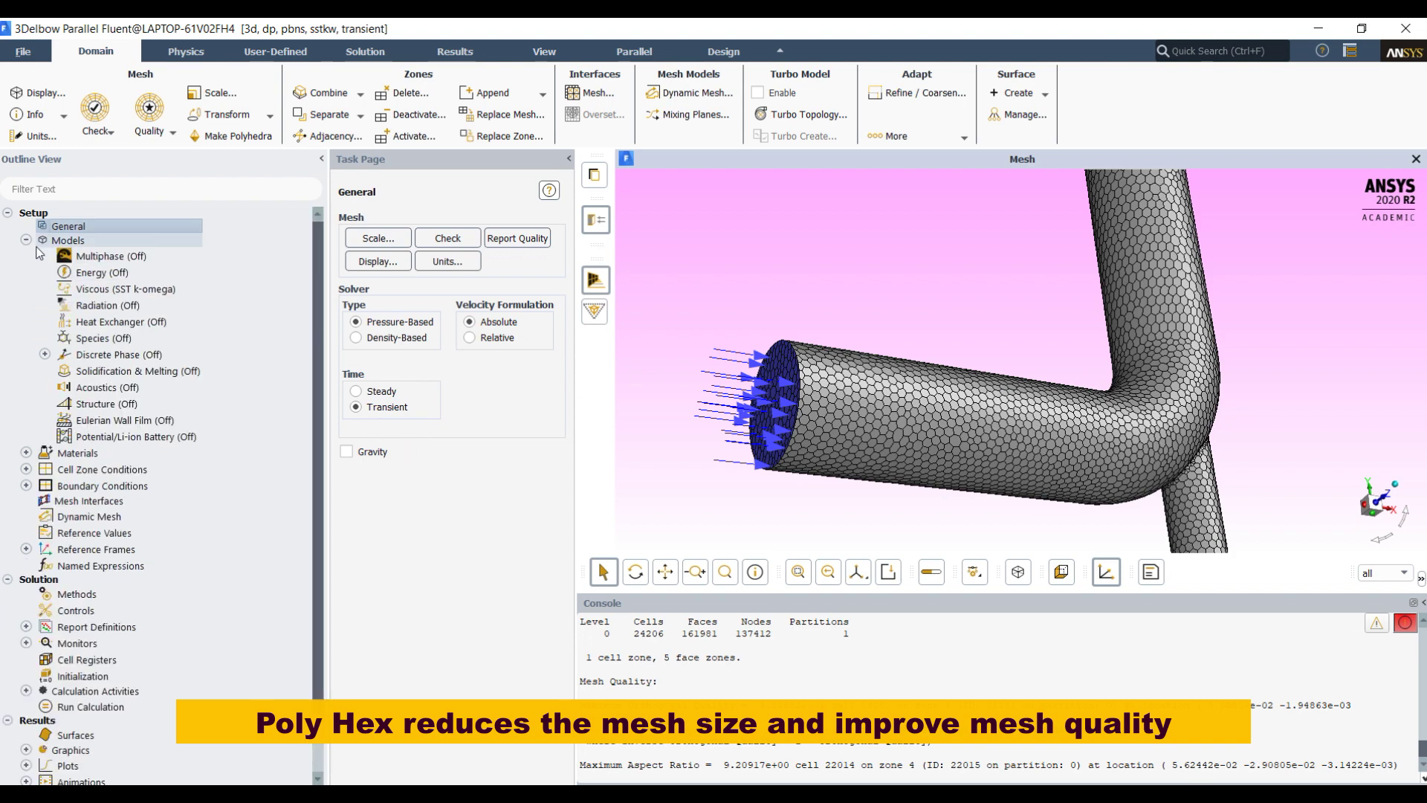
click(26, 241)
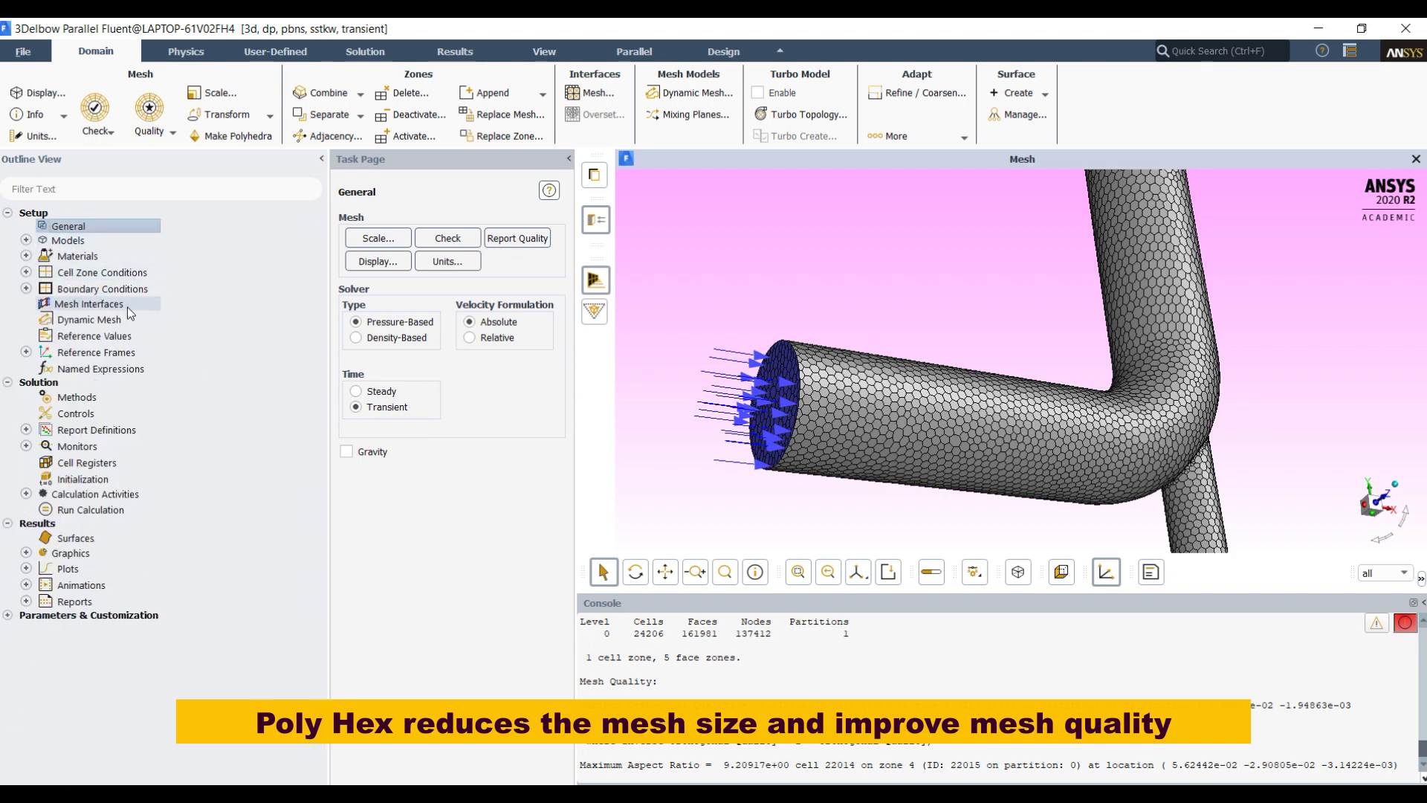
click(26, 241)
click(69, 241)
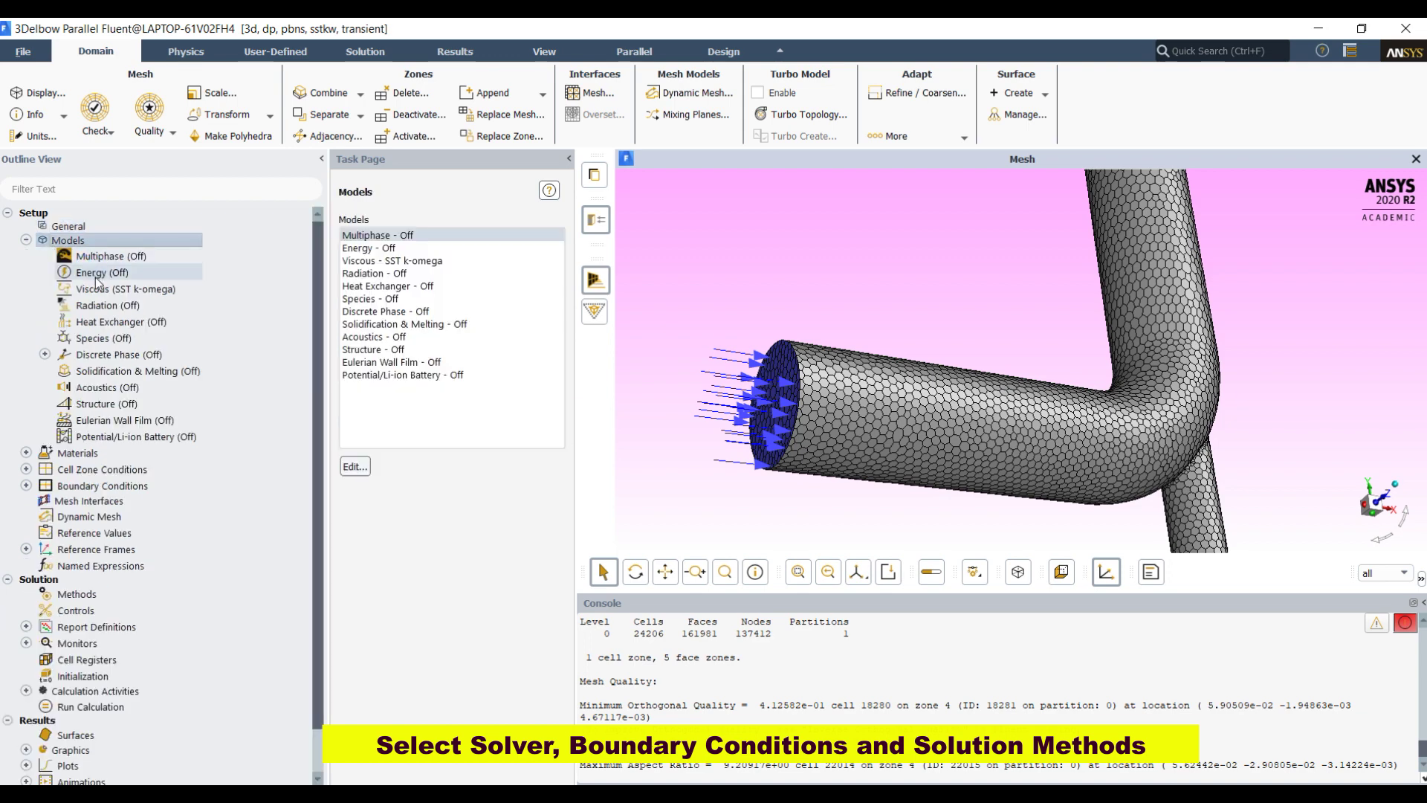
click(95, 273)
double_click(97, 279)
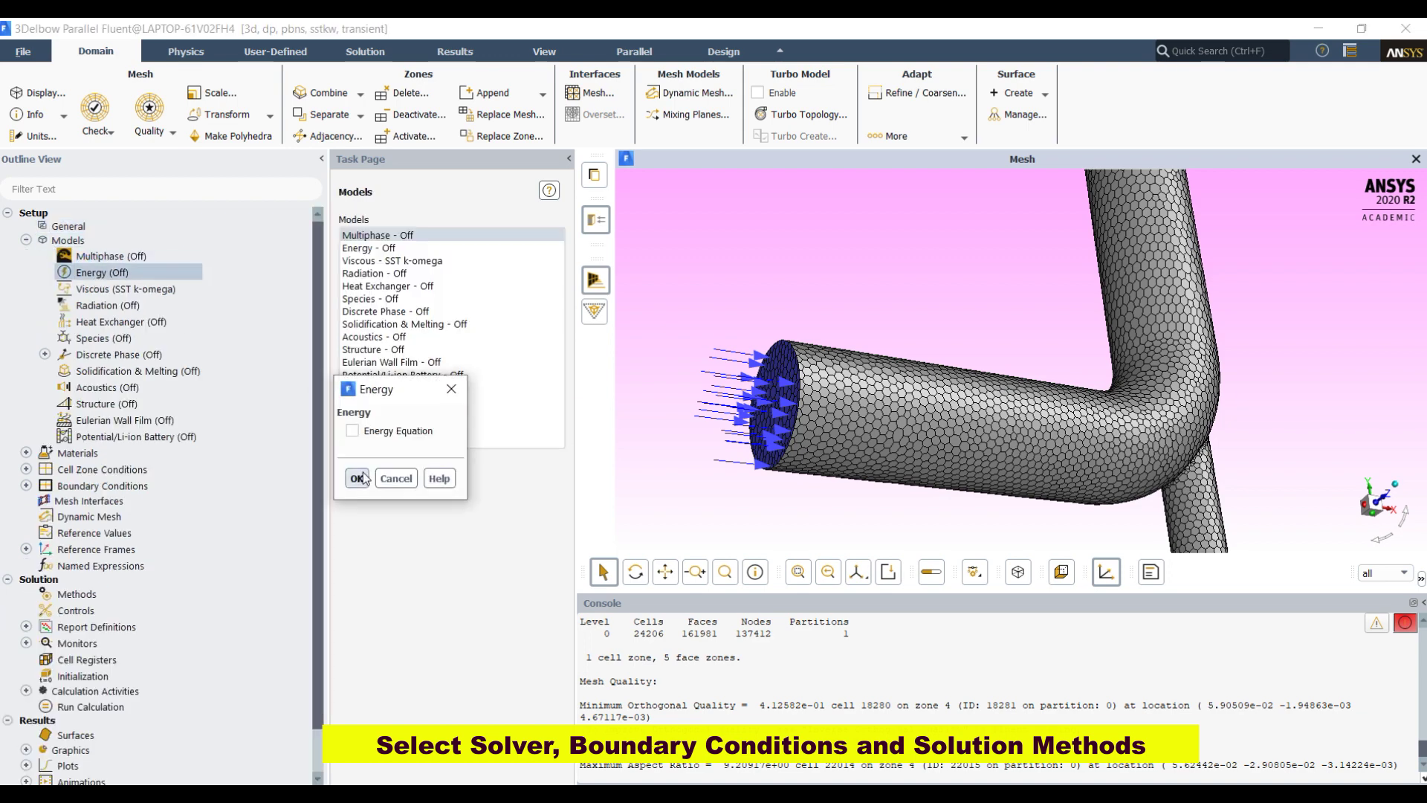
click(397, 480)
- Change the viscous model from SST k-omega to Laminar
click(157, 290)
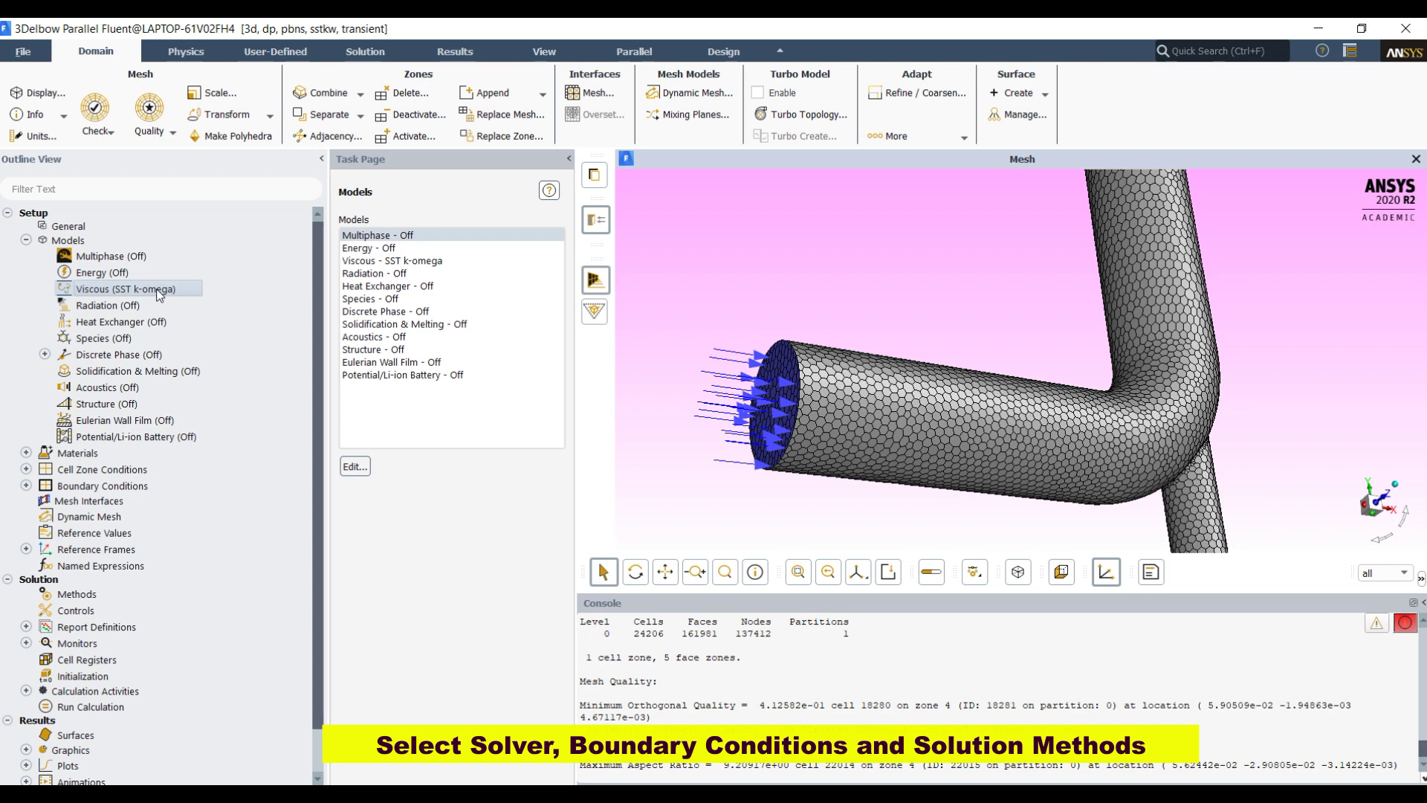
double_click(157, 290)
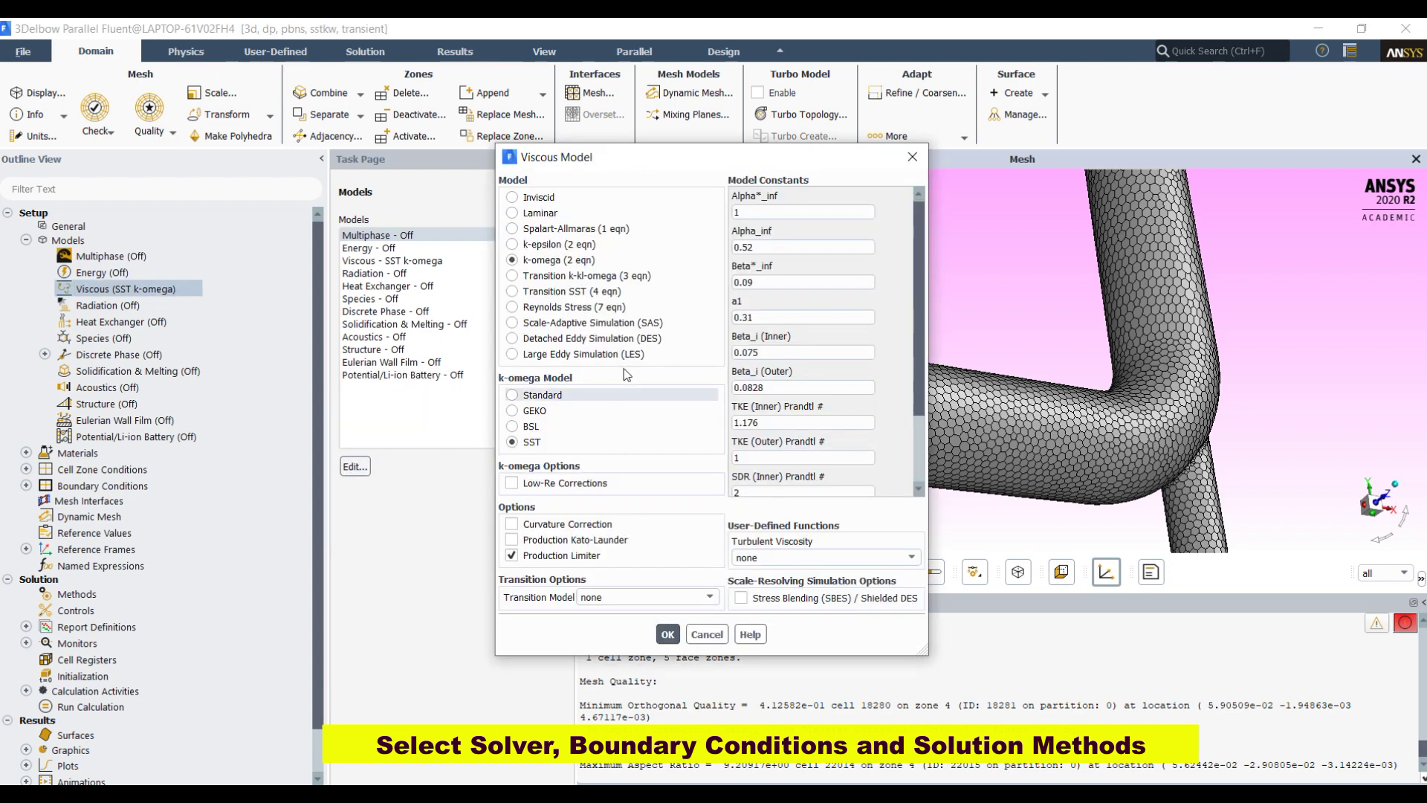
click(564, 213)
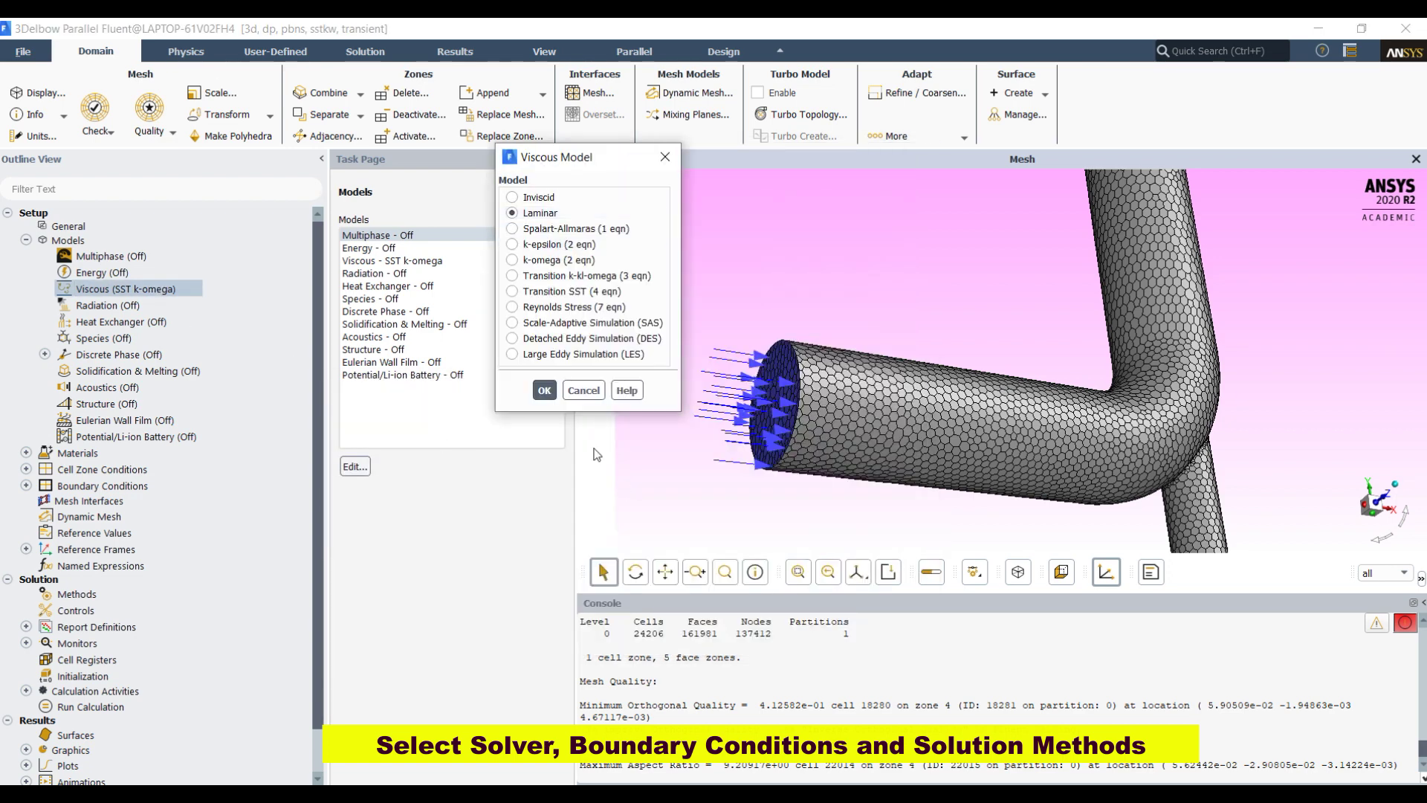
click(544, 390)
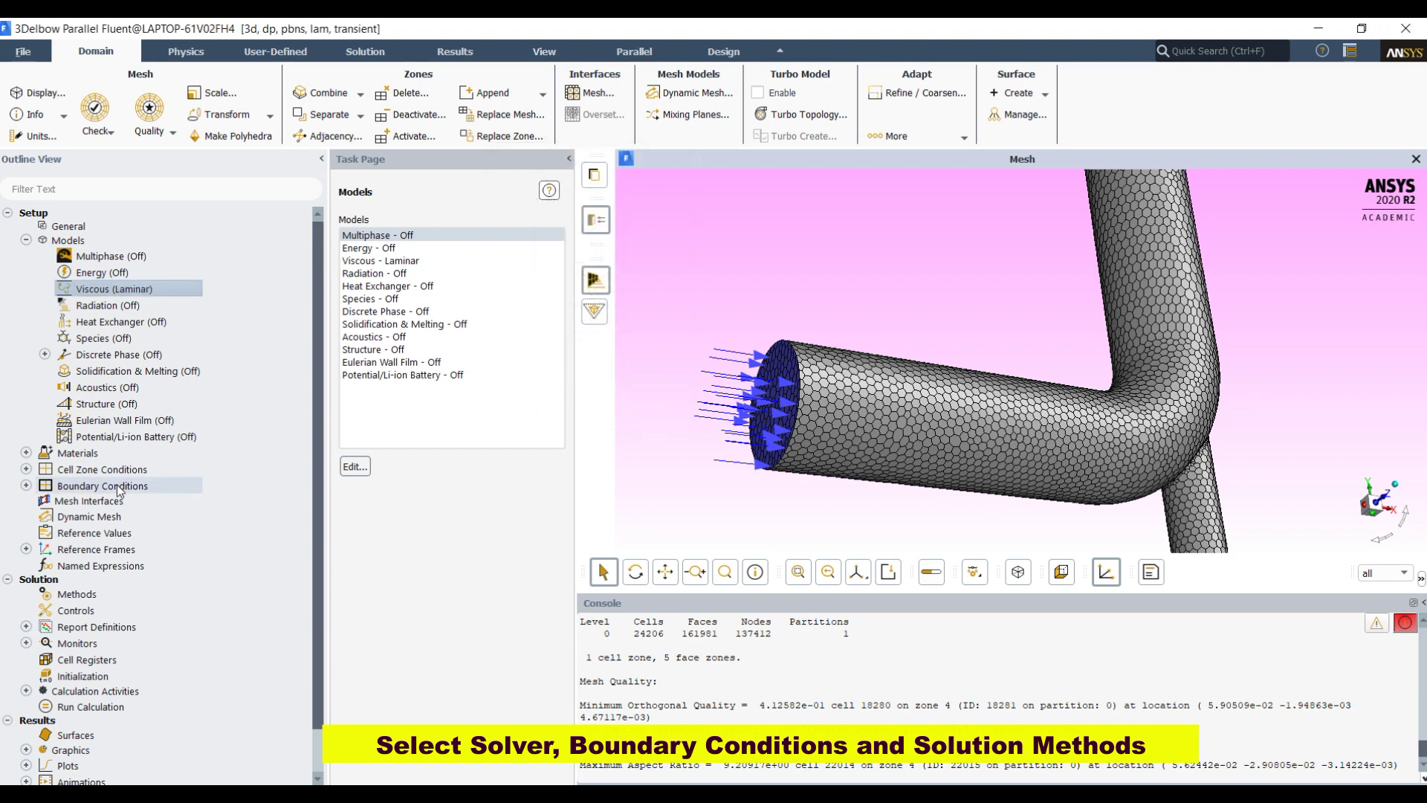
- Review the air material properties
double_click(78, 454)
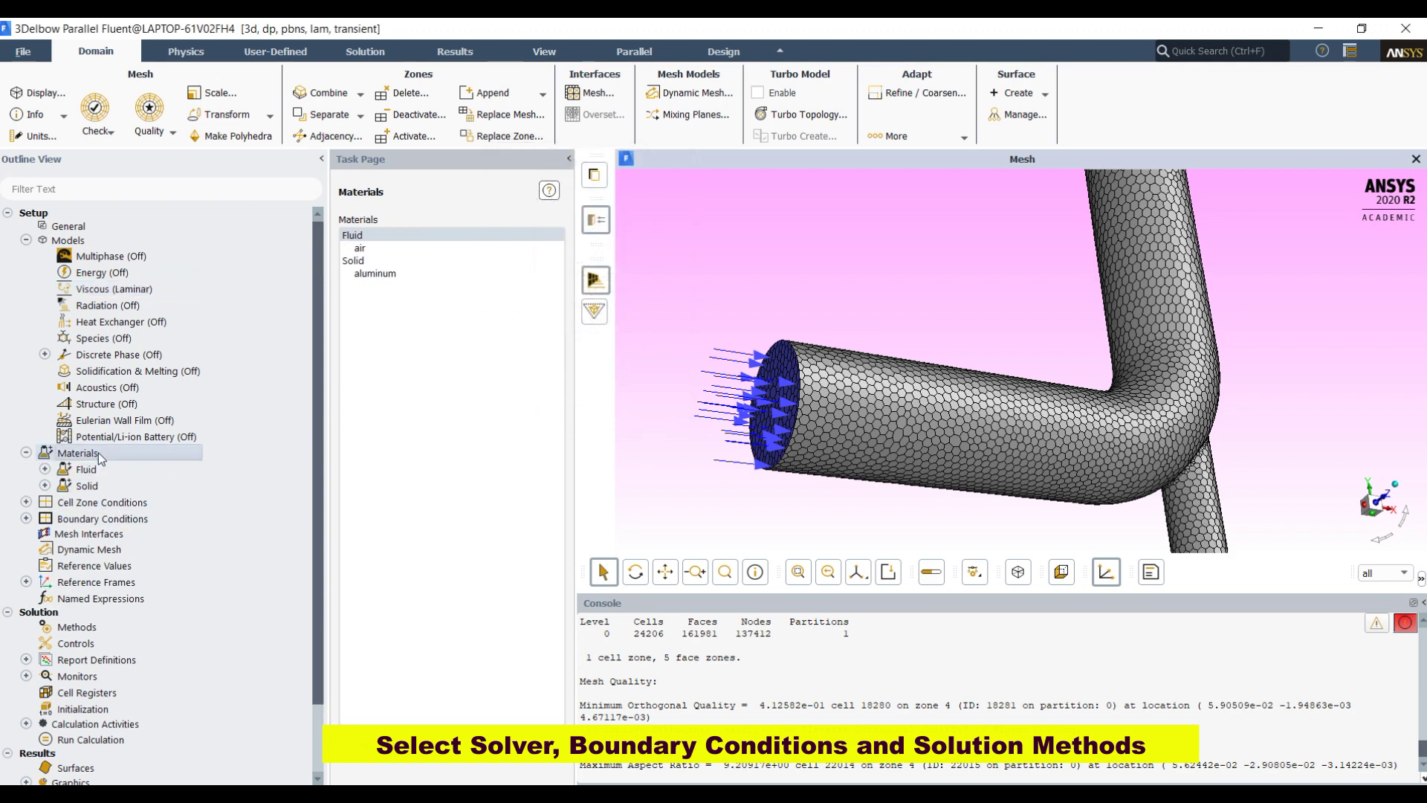
double_click(359, 248)
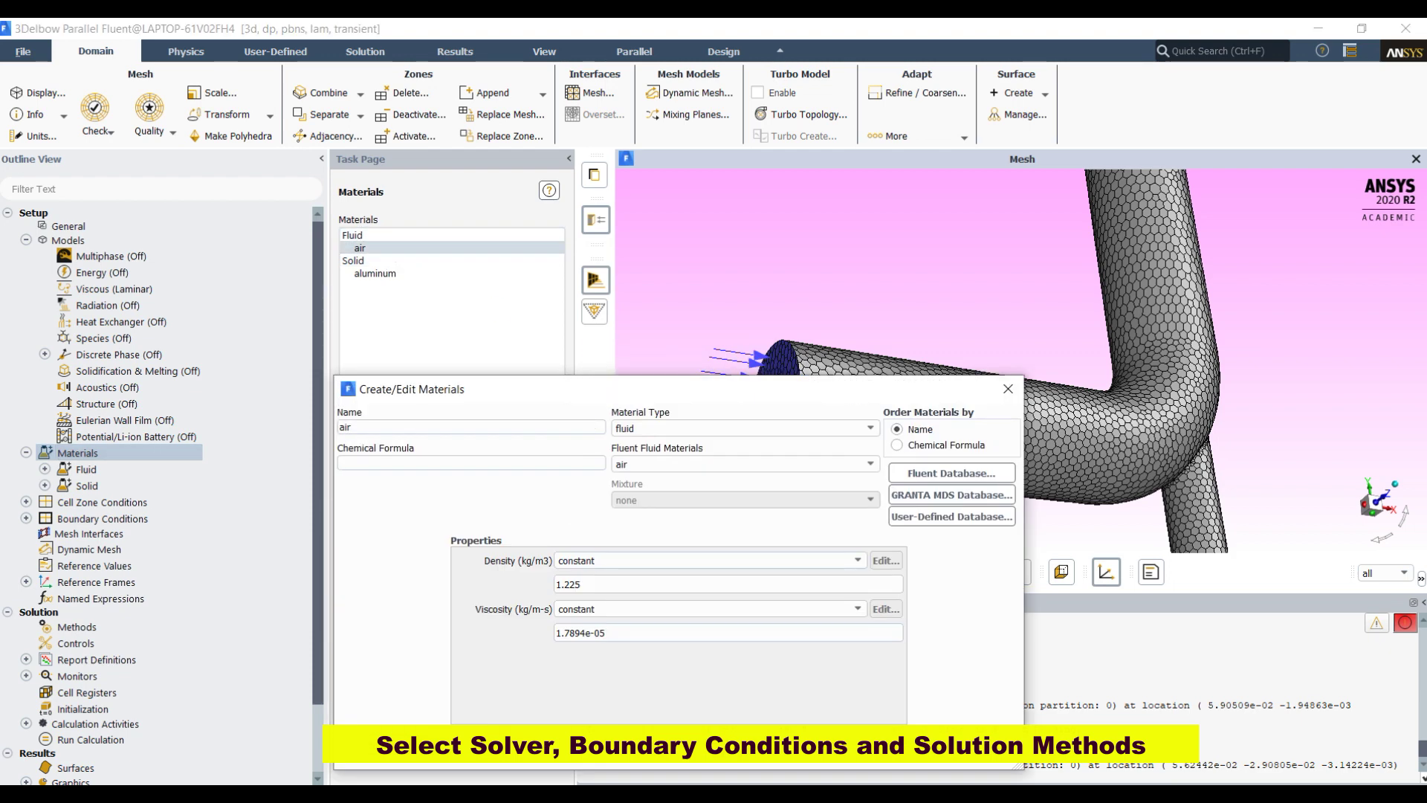
click(713, 744)
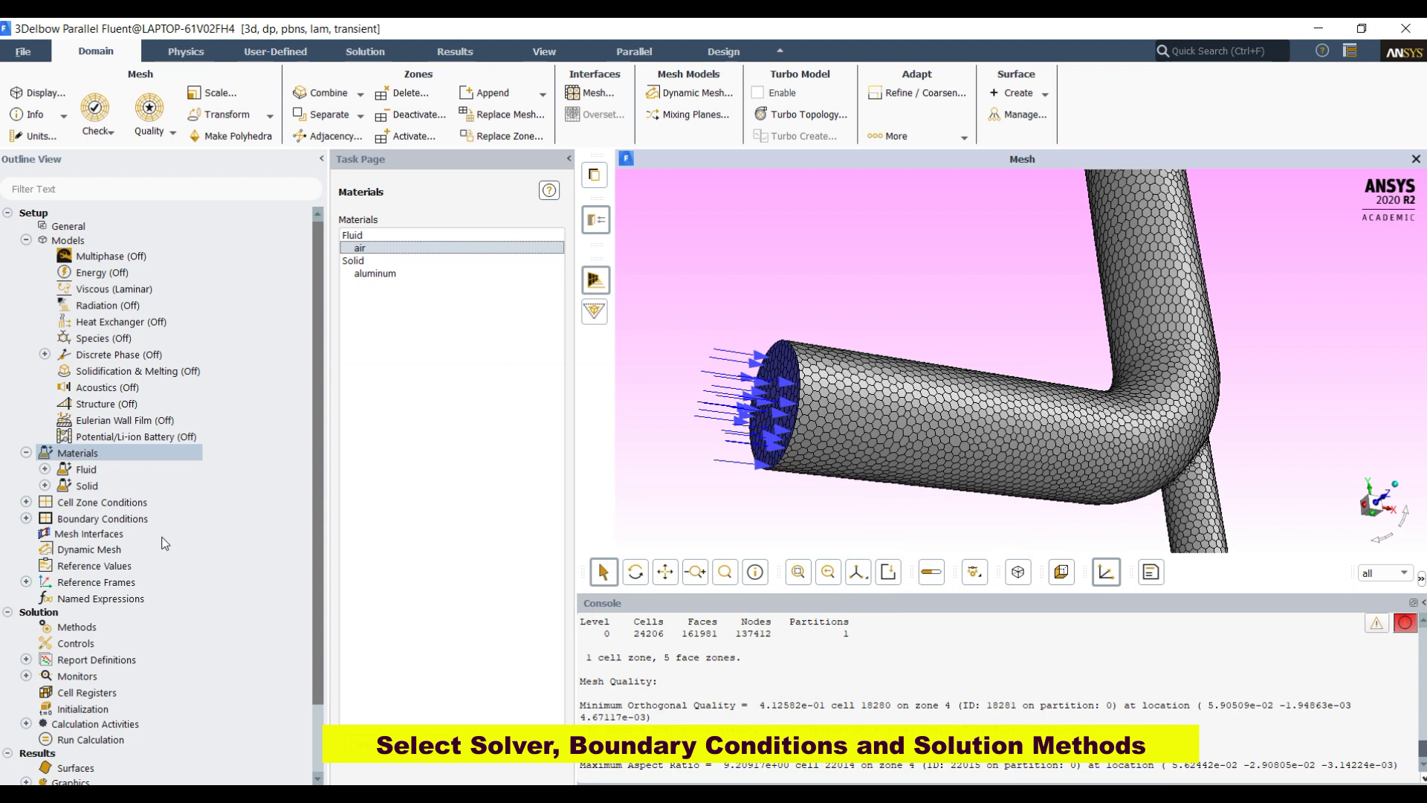
- Keep air as the fluid cell zone material and list the boundary zones
double_click(119, 509)
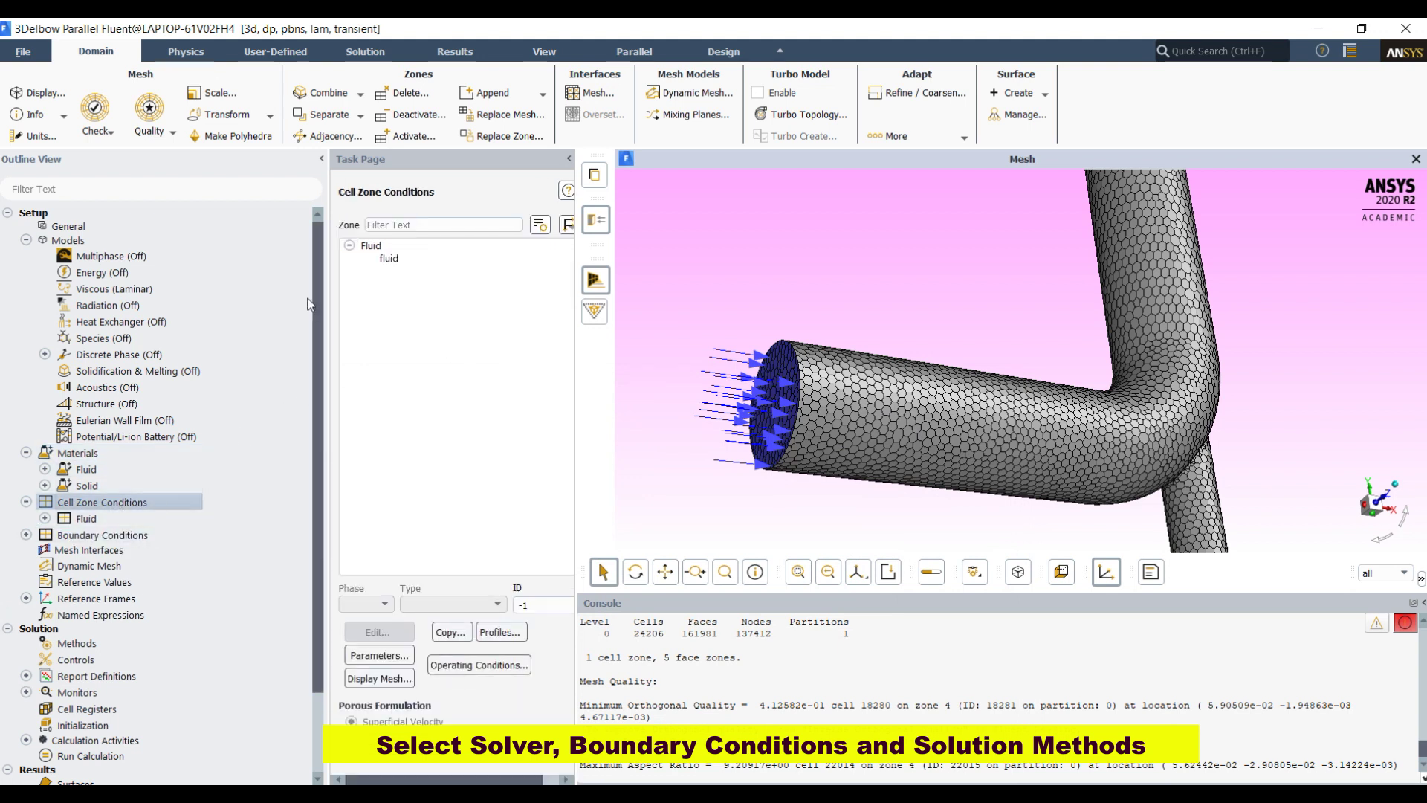
click(392, 262)
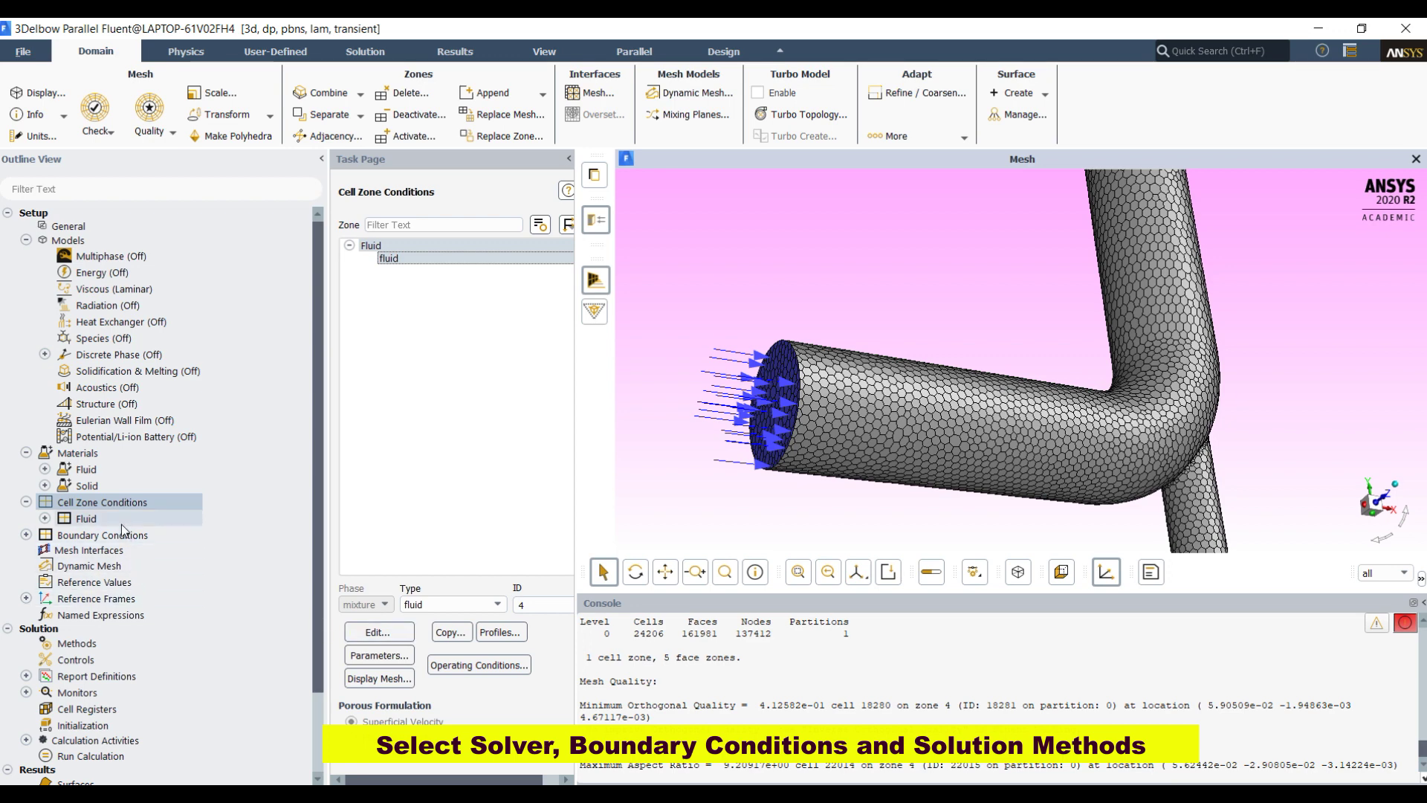
click(381, 631)
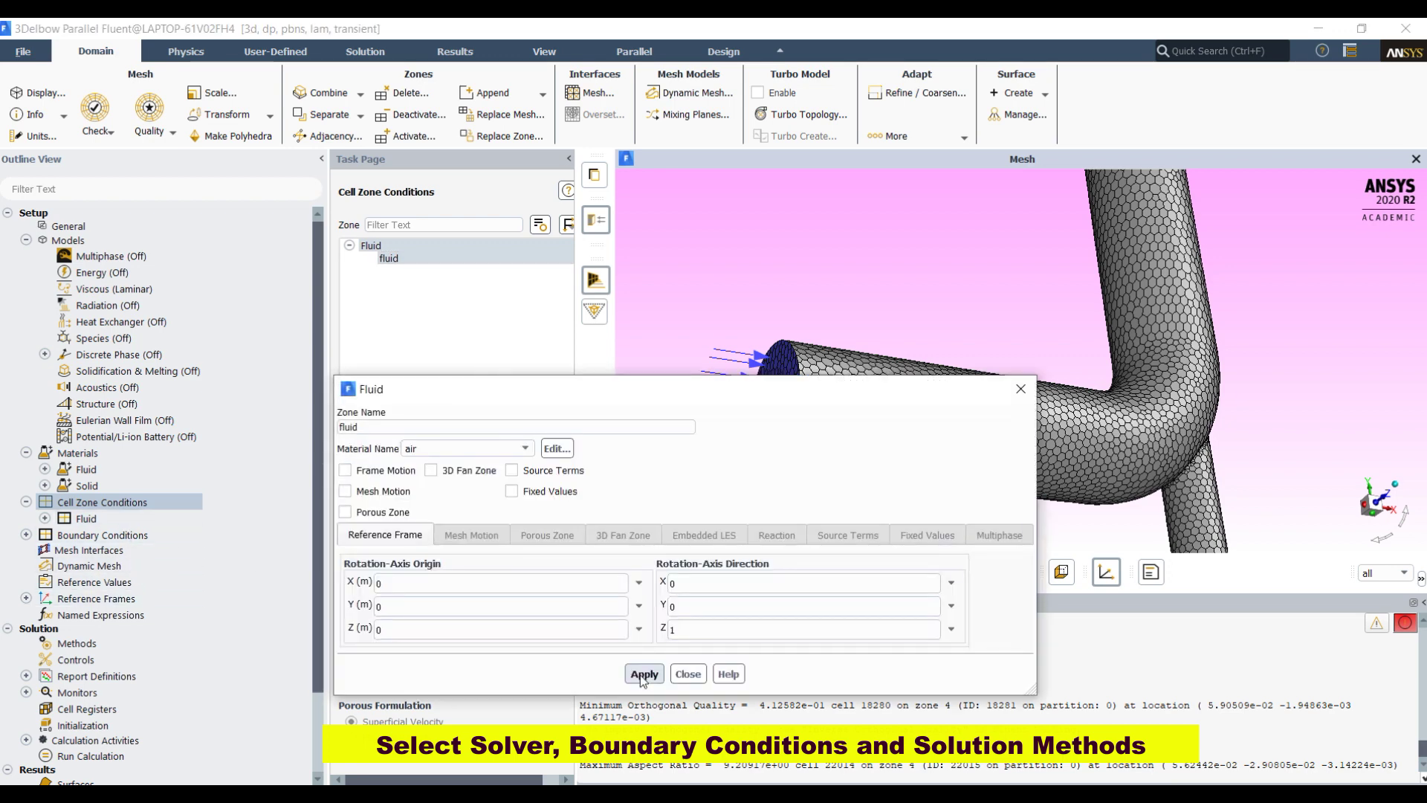
click(642, 676)
click(512, 451)
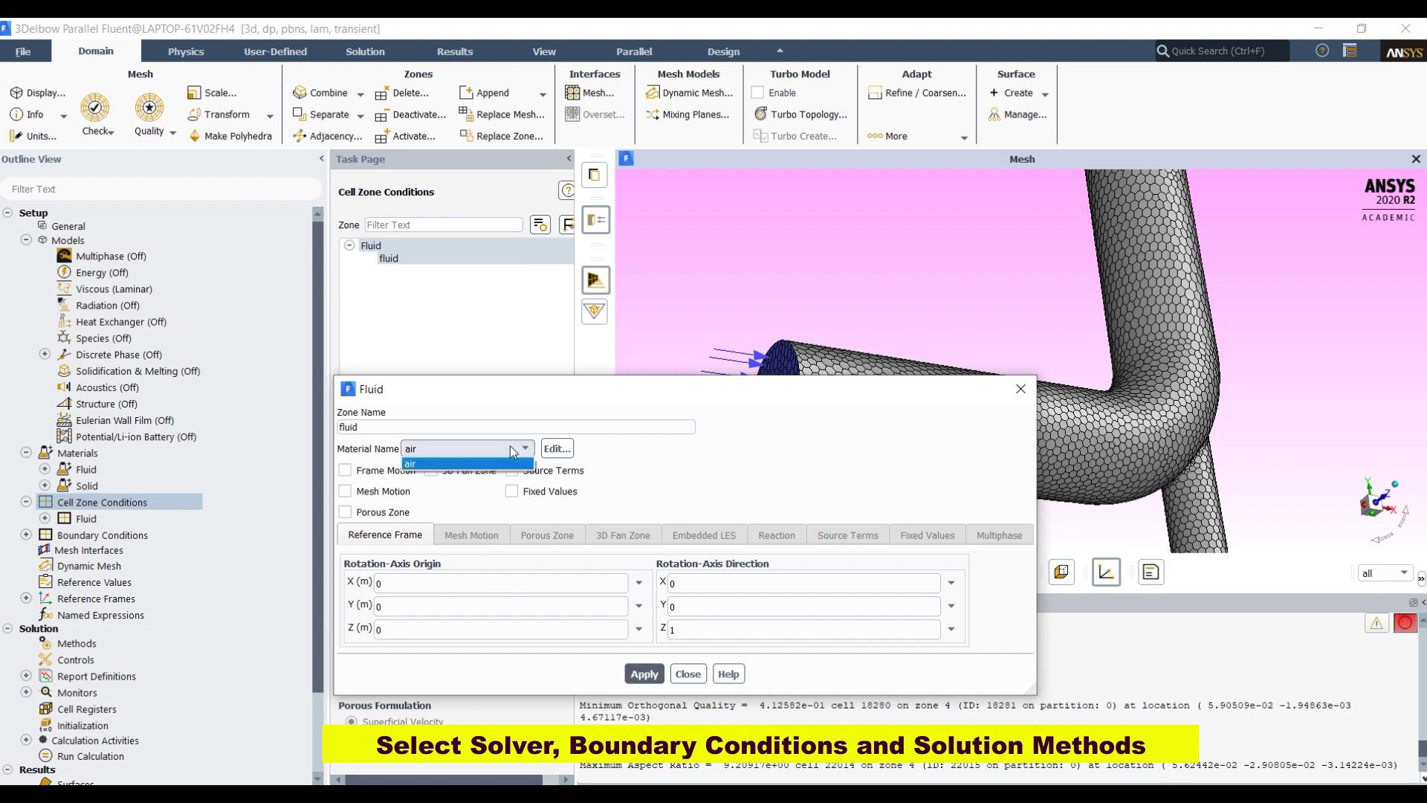
click(567, 487)
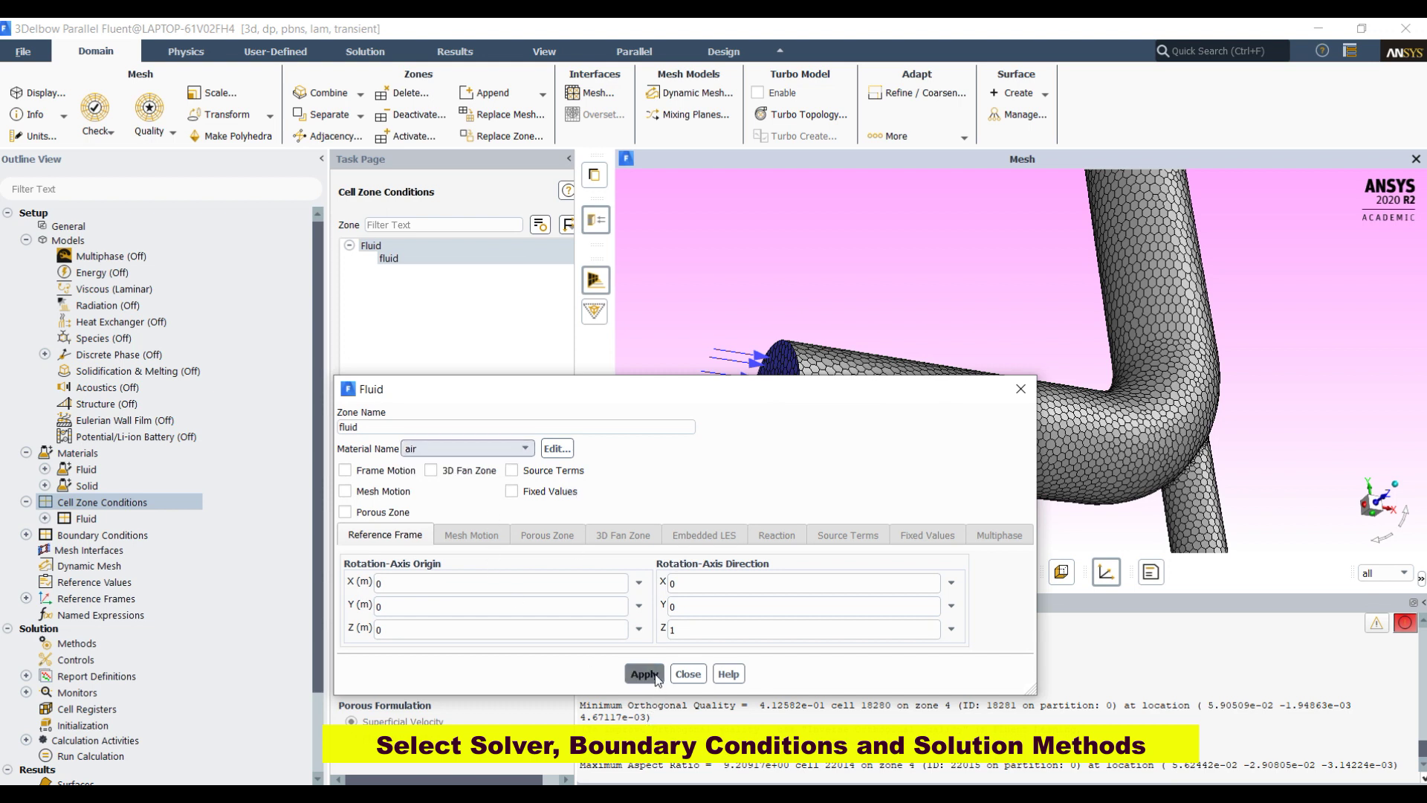
click(685, 674)
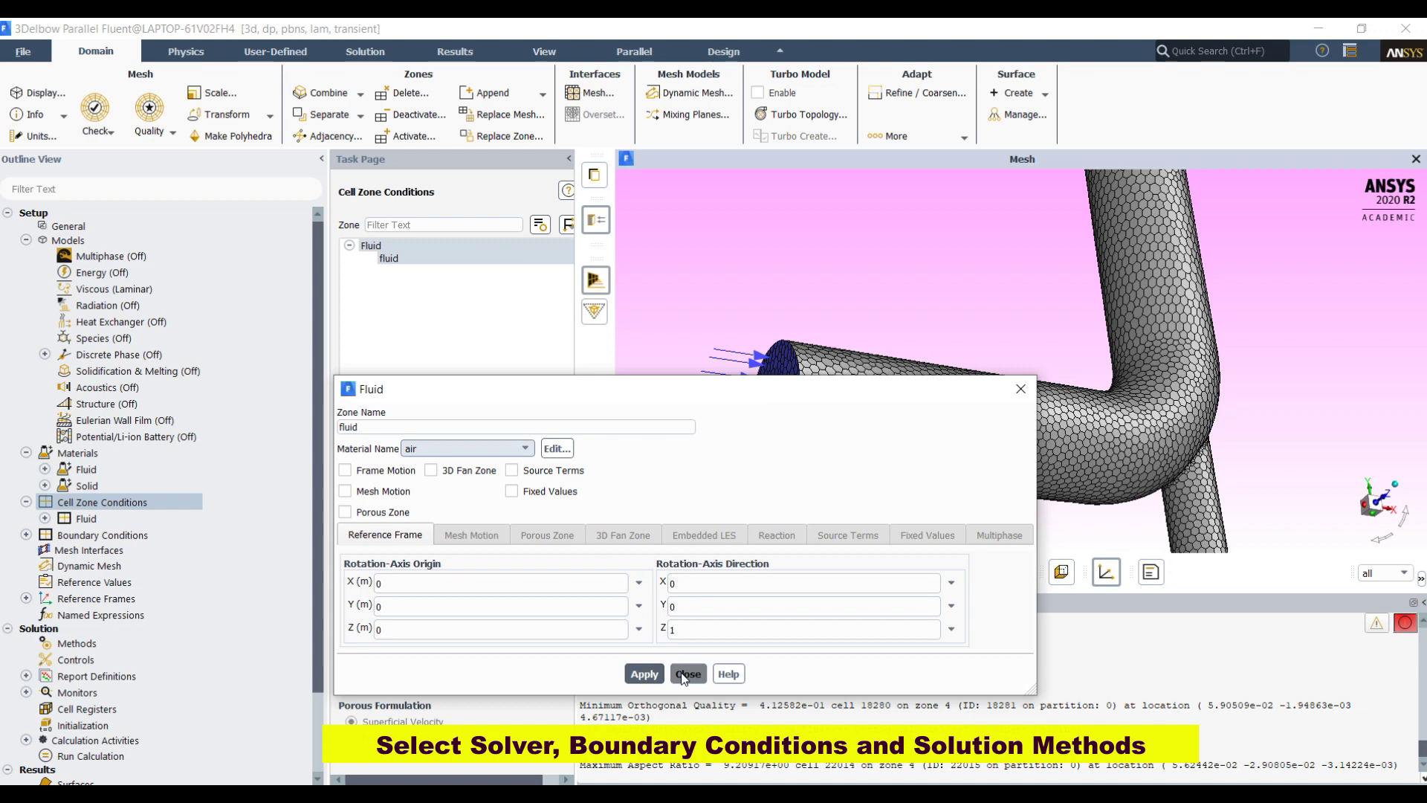
double_click(136, 538)
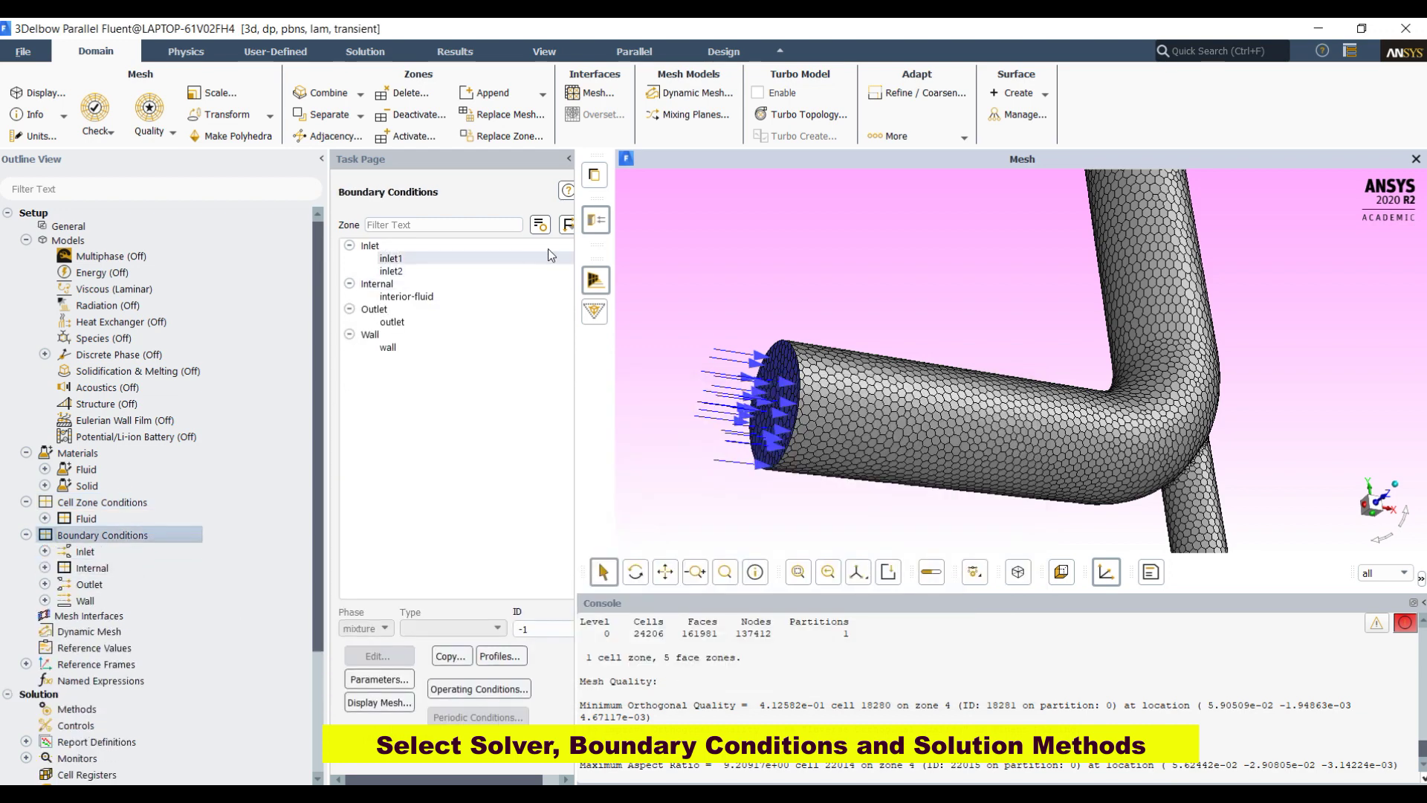
- Set inlet1 velocity by components with an X-Velocity of 1 m/s
click(426, 261)
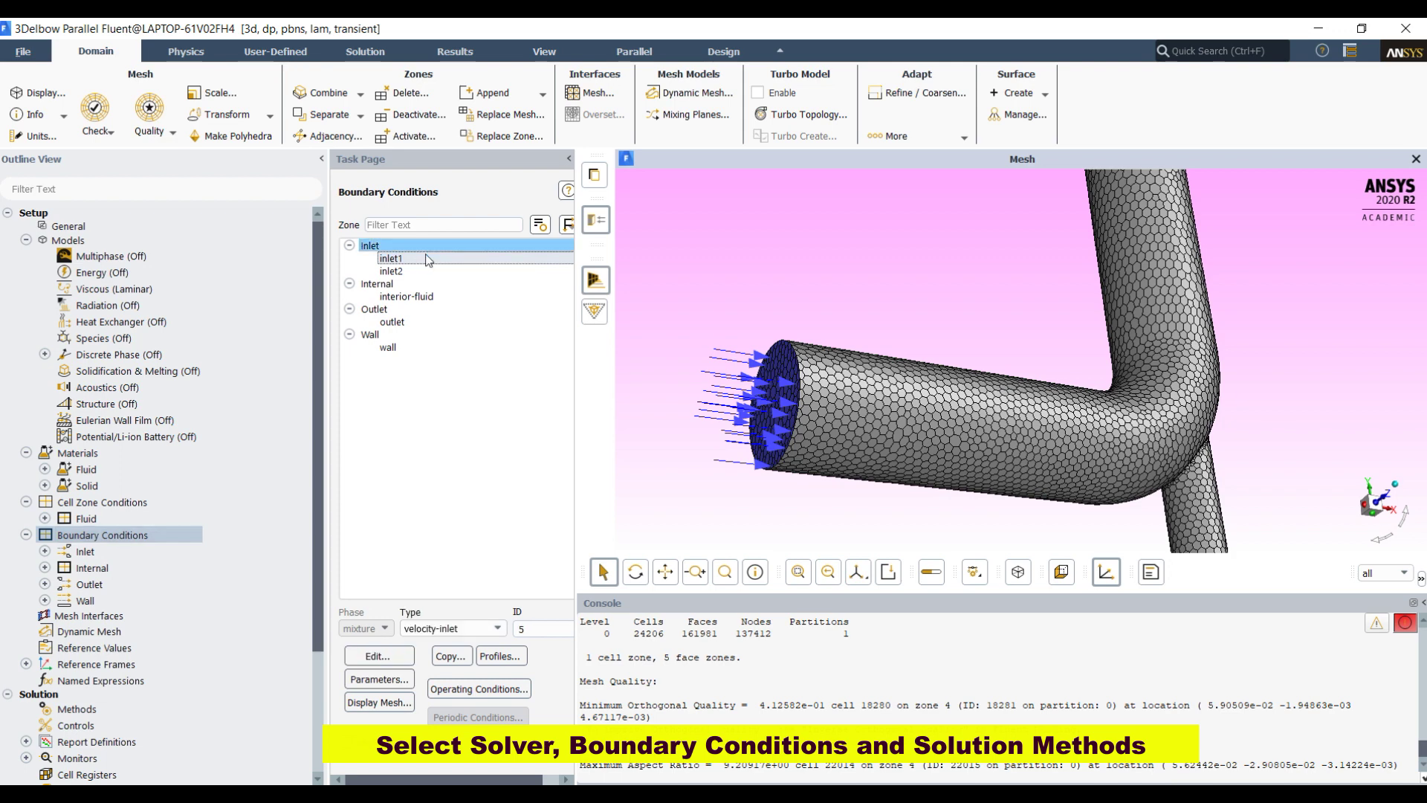
scroll(817, 488, down, 2)
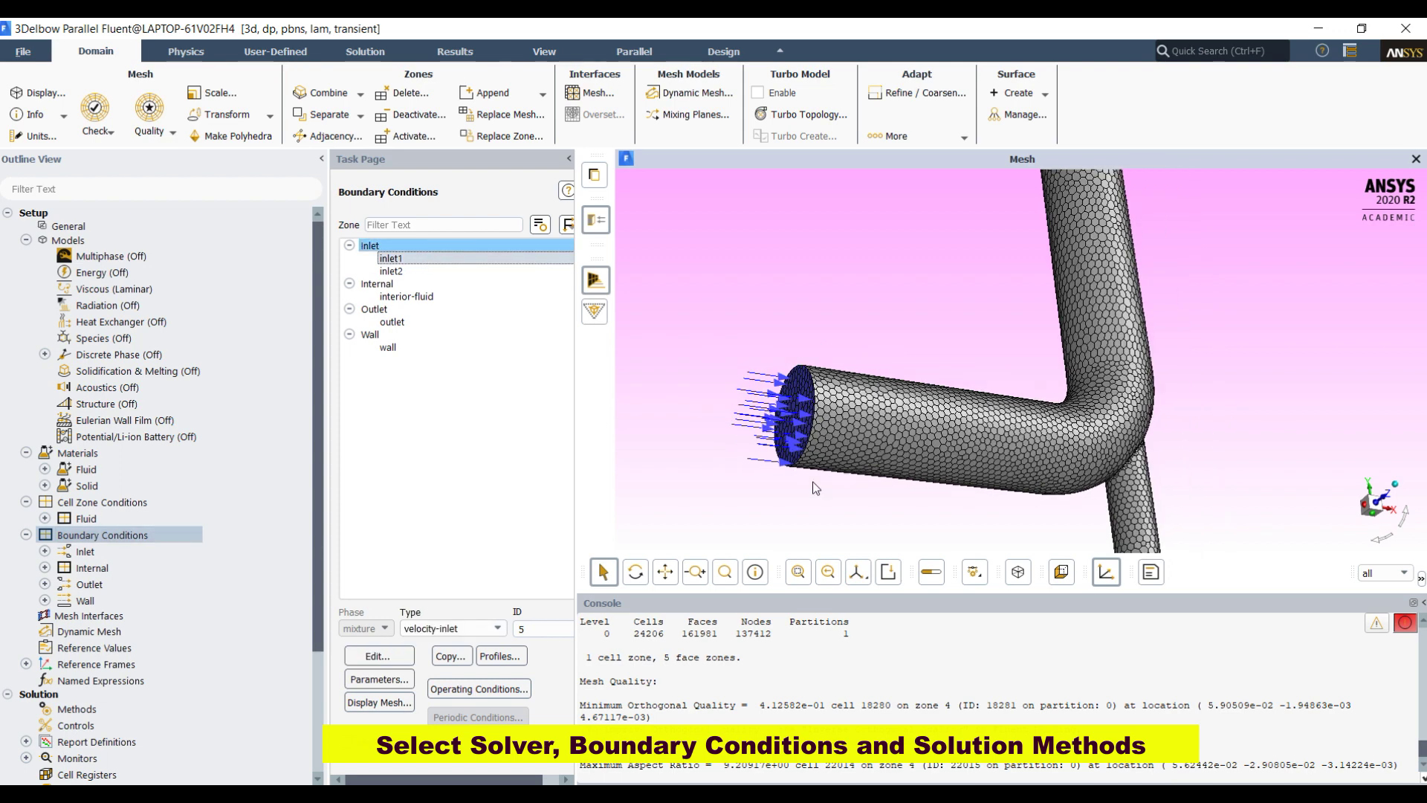
click(388, 657)
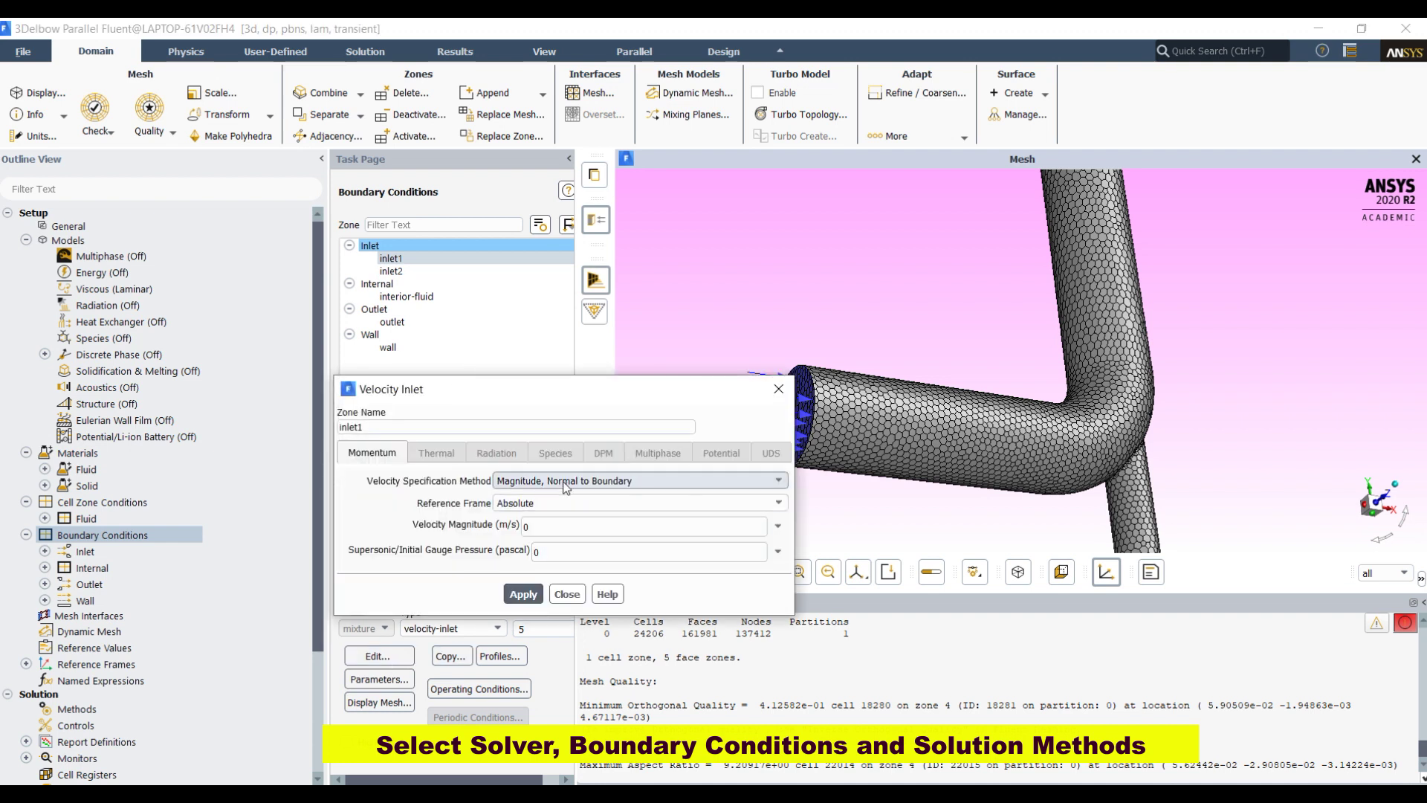
click(553, 482)
click(564, 504)
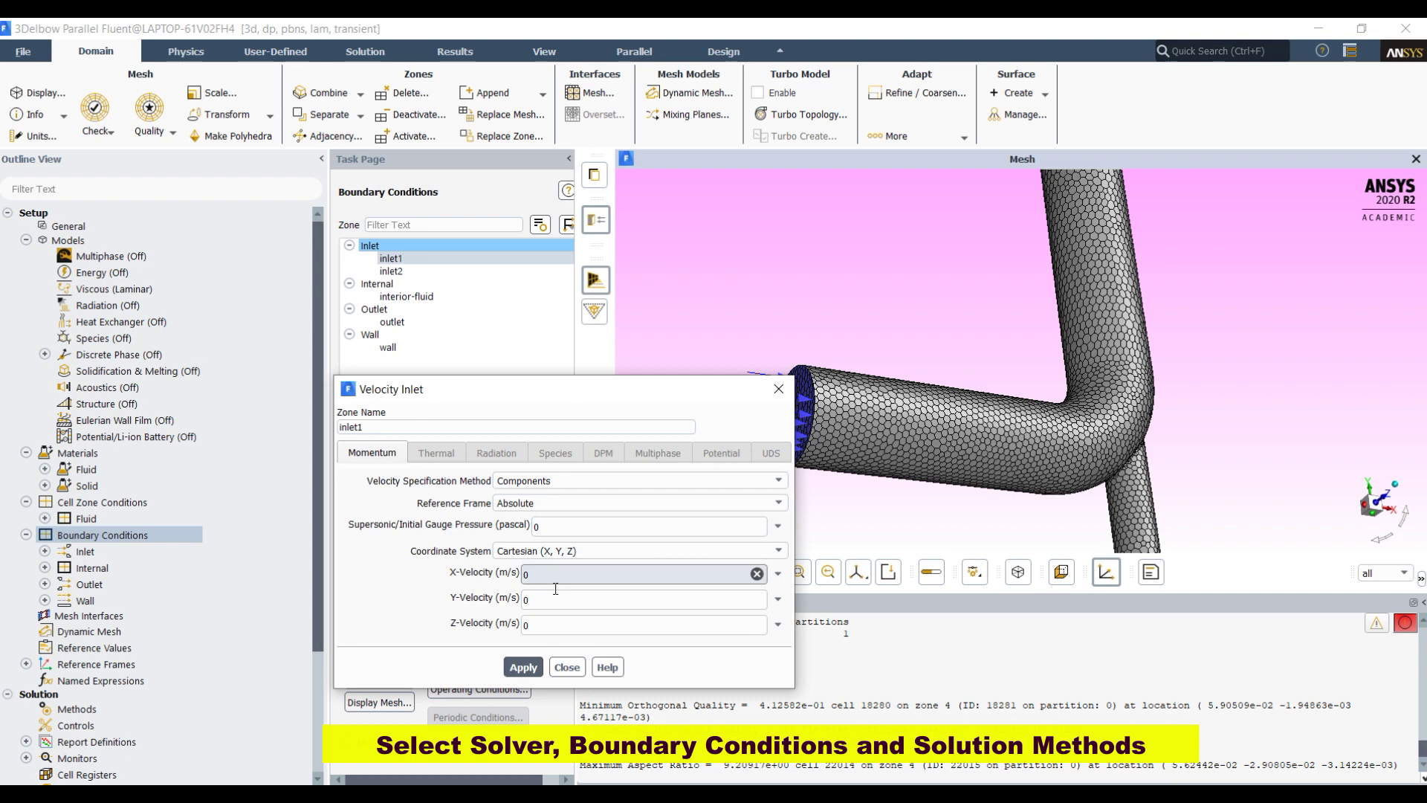
double_click(527, 574)
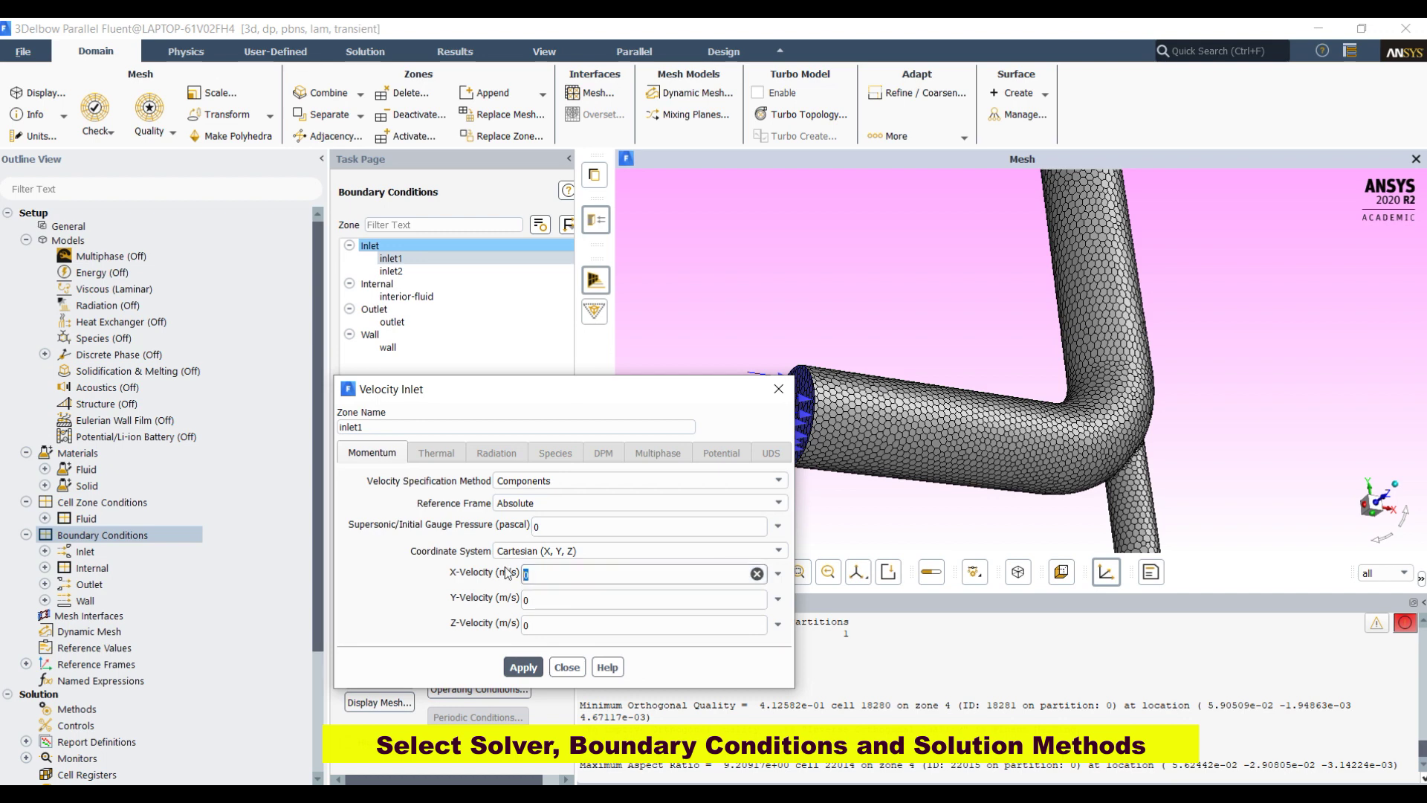
text(1)
click(524, 666)
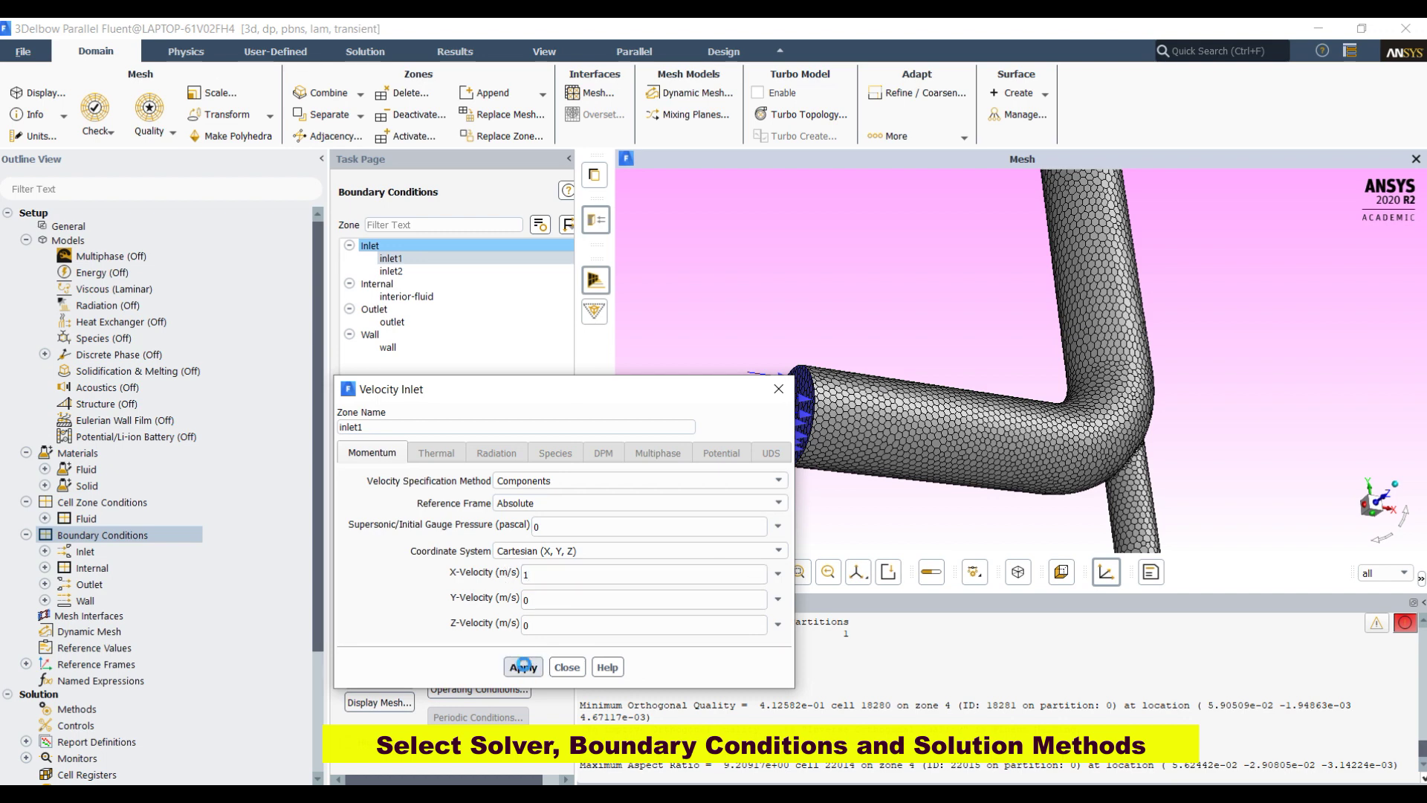
click(581, 670)
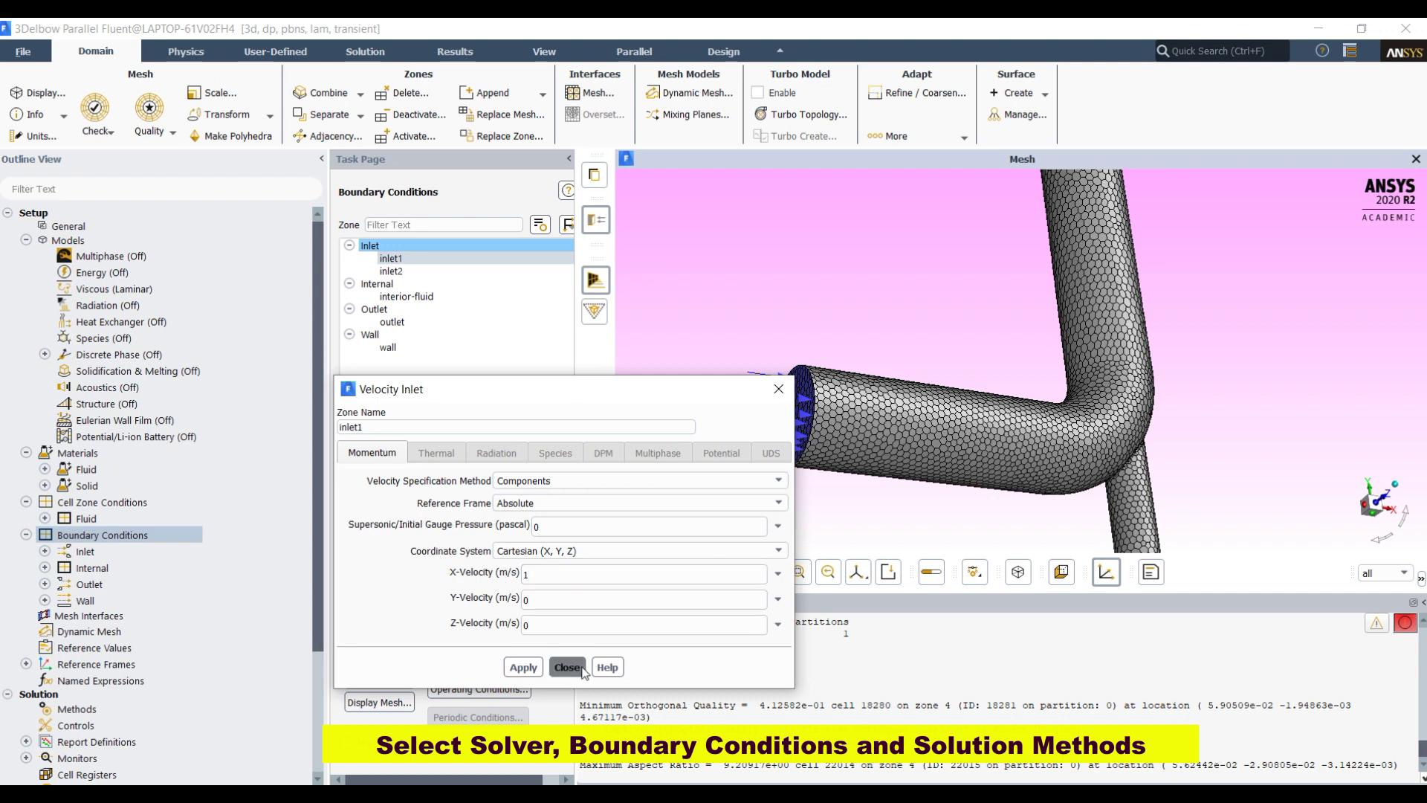
- Set inlet2 velocity by components with a Y-Velocity of 3 m/s, then recheck inlet1
click(430, 273)
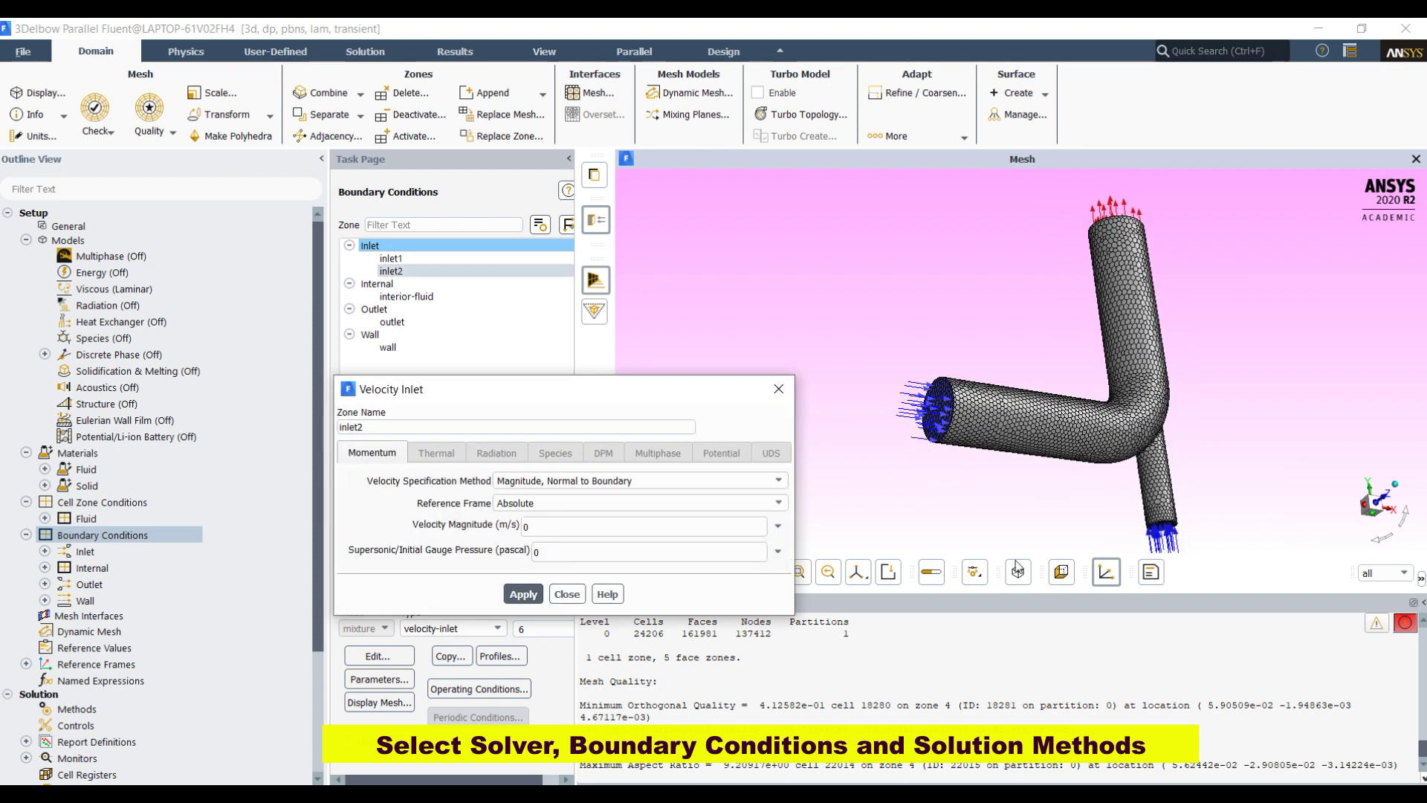
click(546, 483)
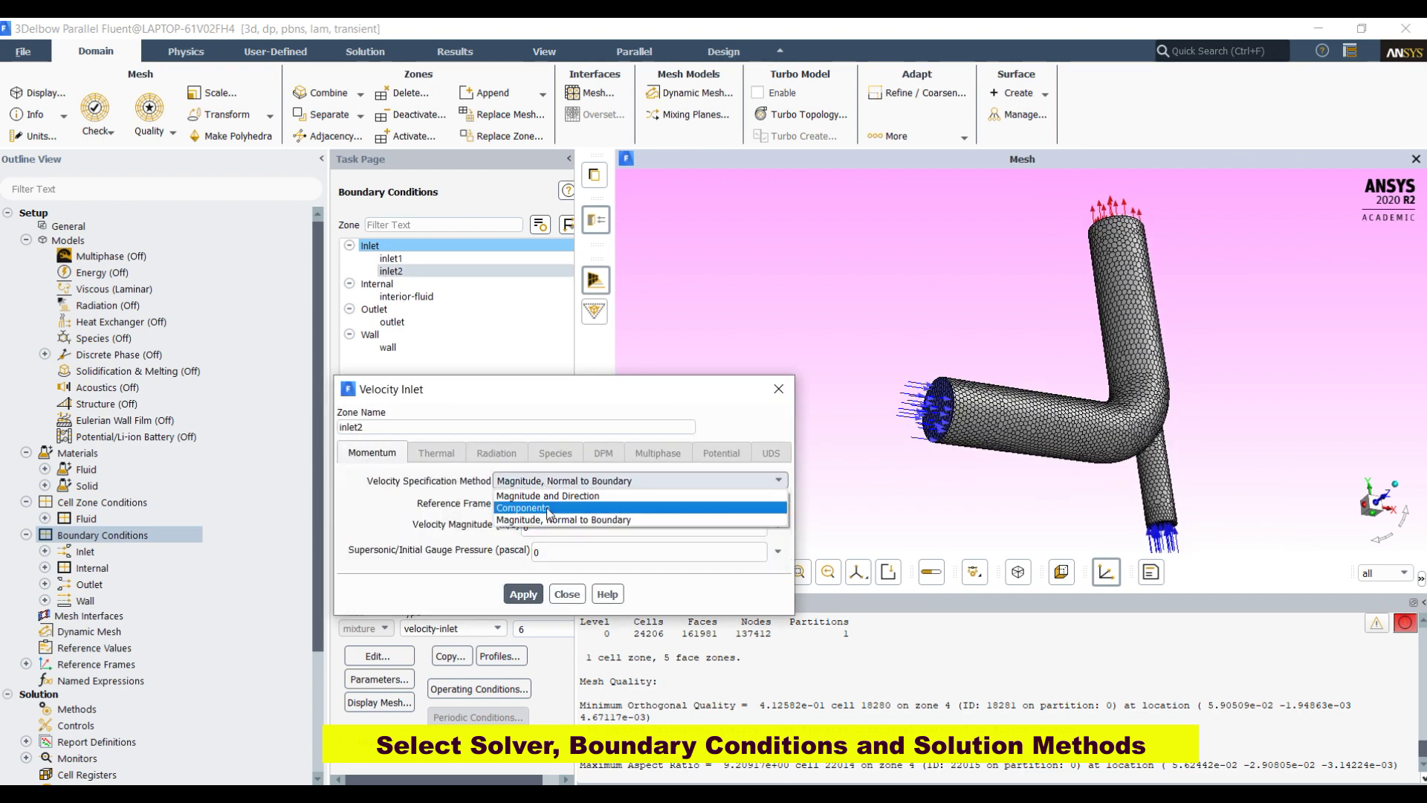
click(546, 508)
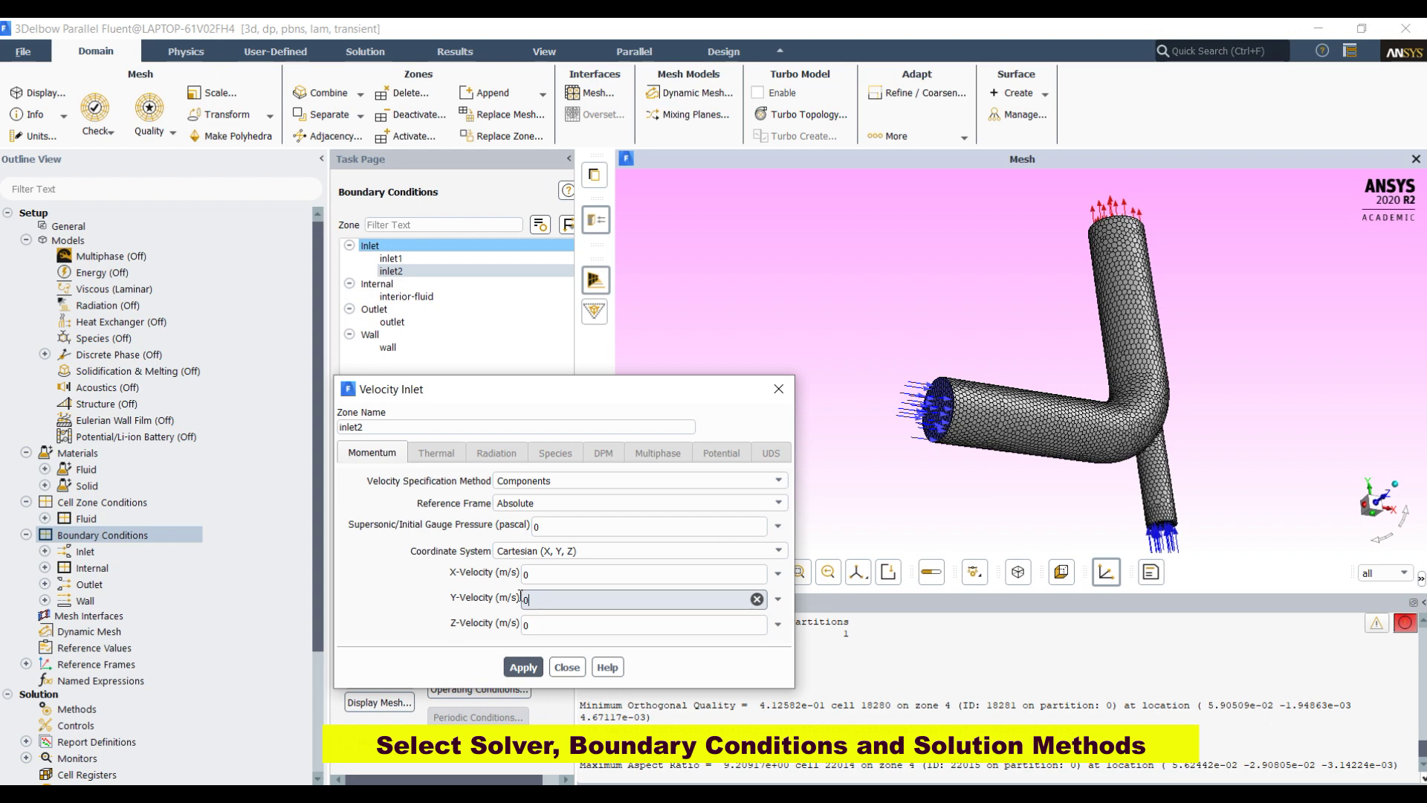
drag(545, 604, 515, 601)
text(3)
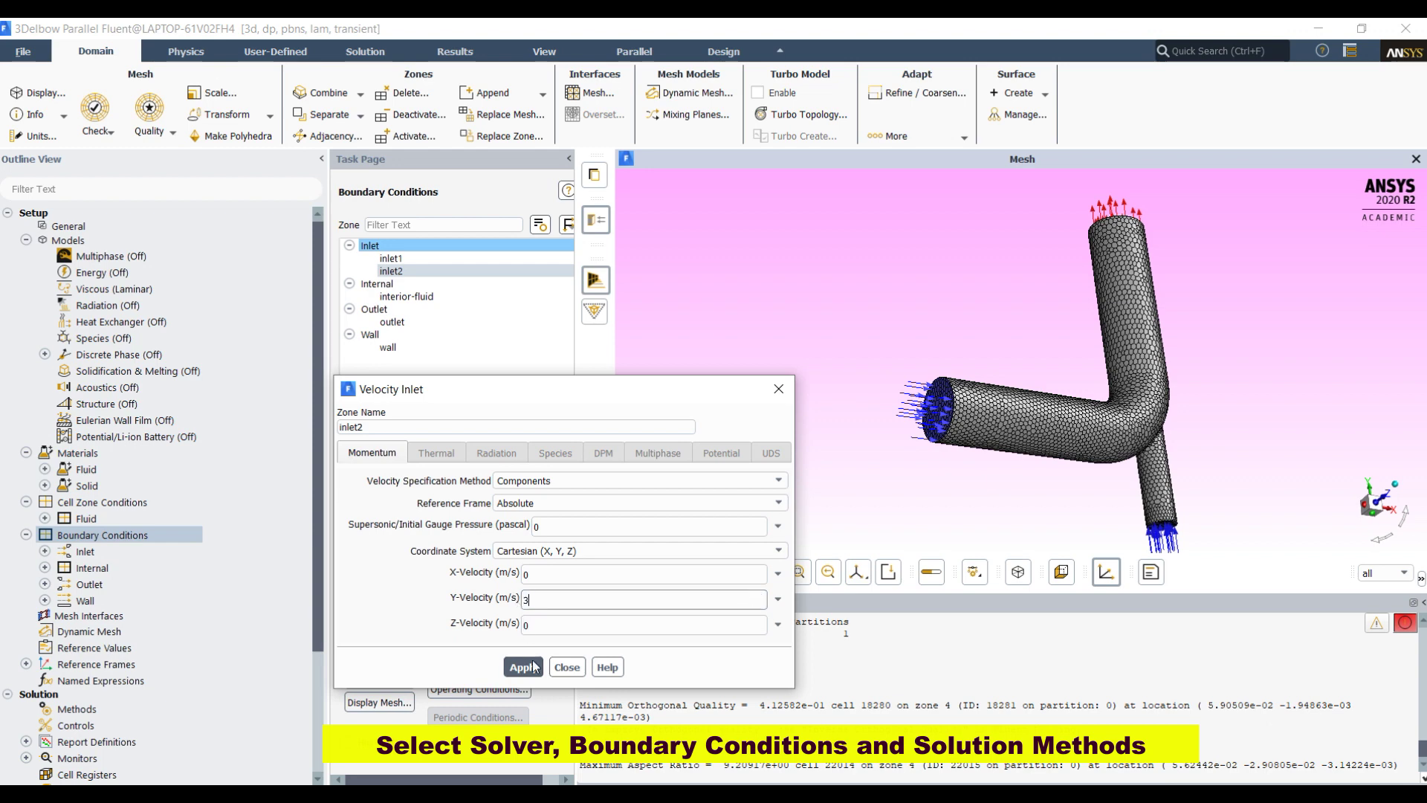
mouse_move(1260, 418)
mouse_down()
mouse_move(1268, 480)
mouse_move(1336, 519)
mouse_move(1282, 525)
mouse_up()
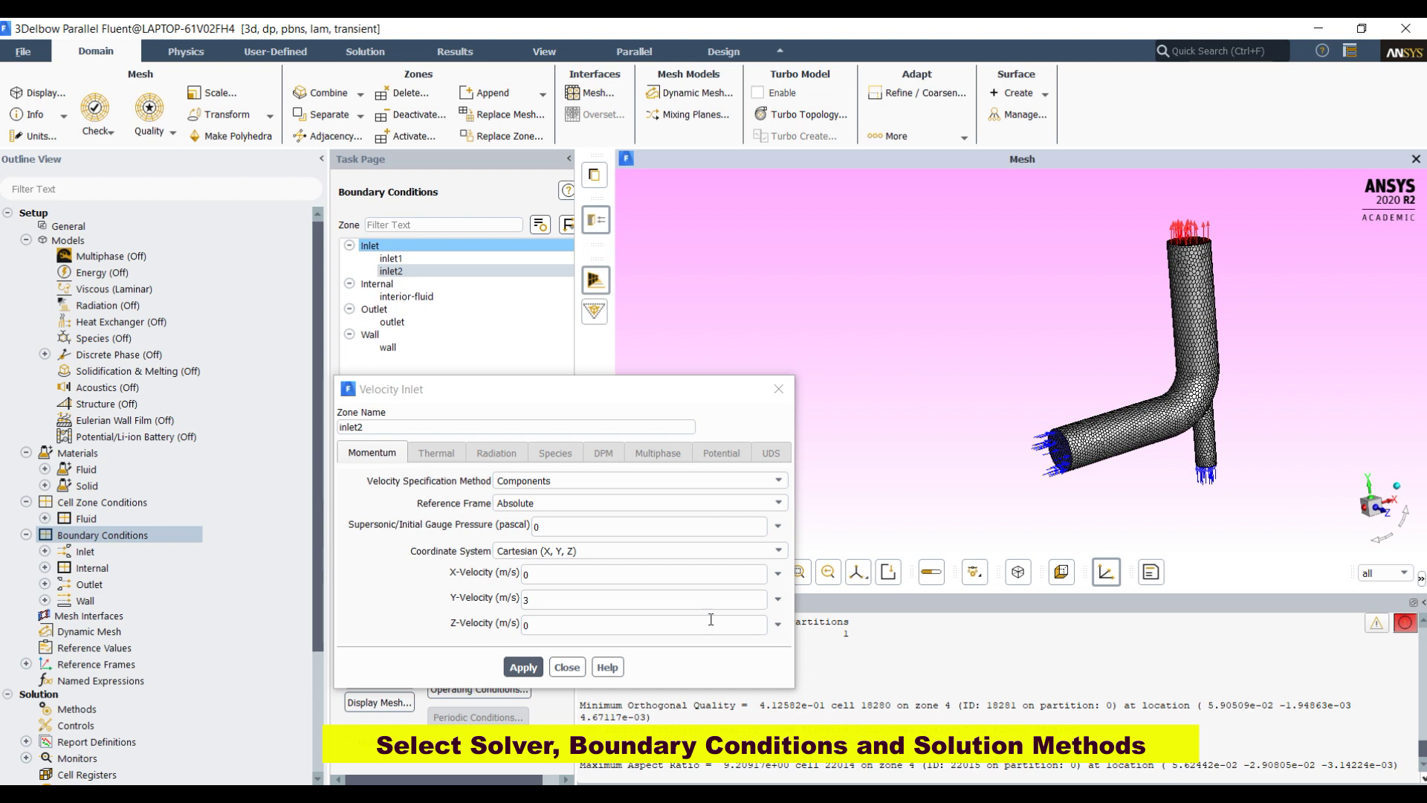
click(522, 667)
click(566, 668)
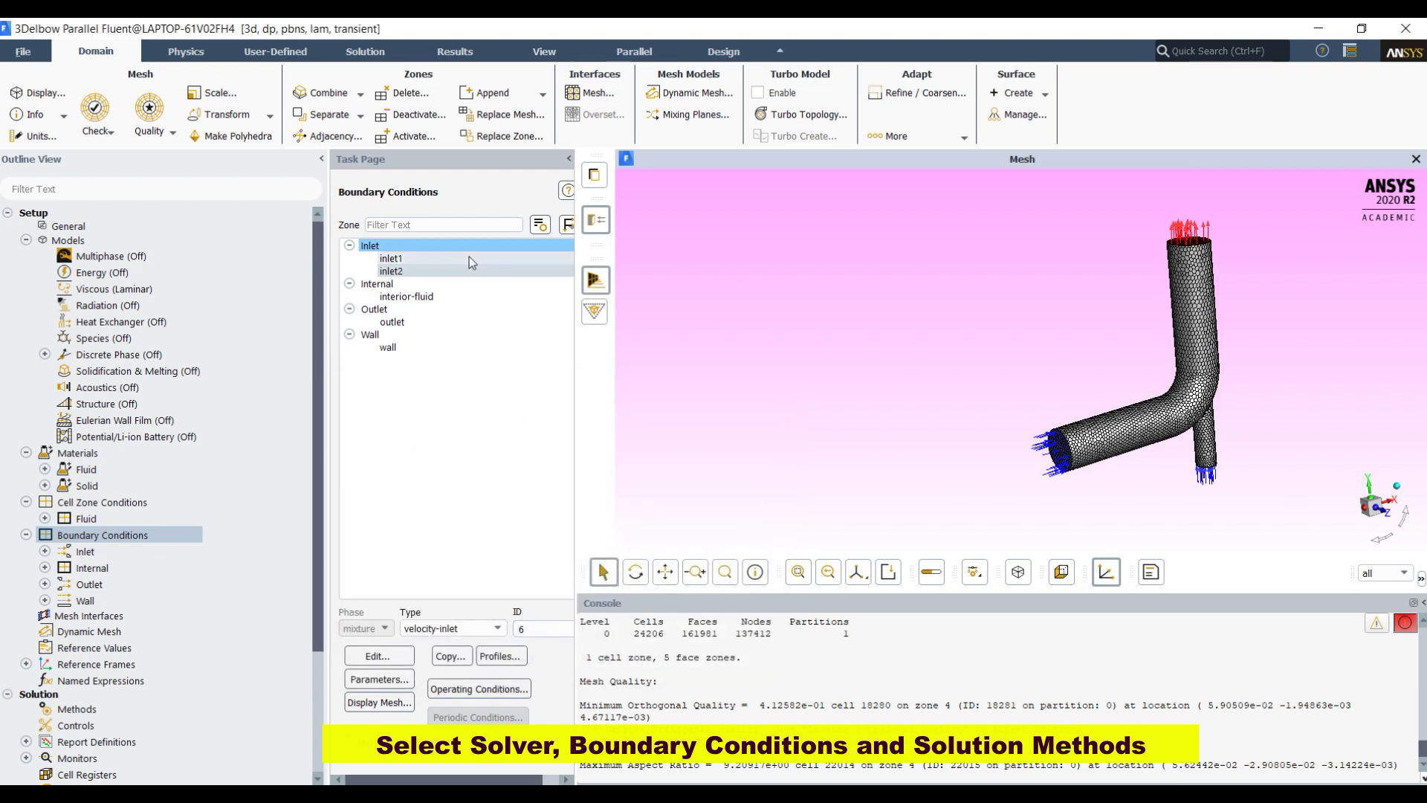
double_click(469, 259)
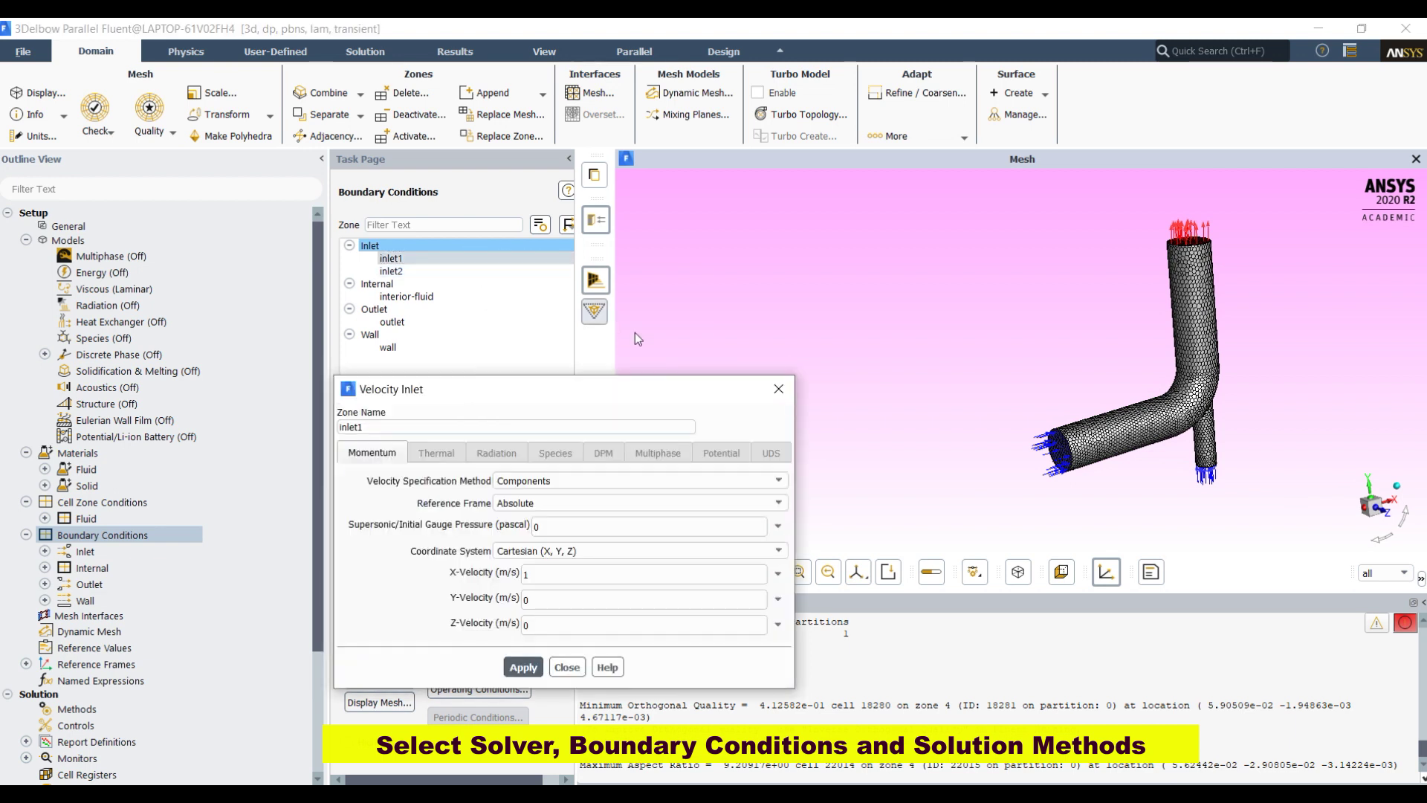
click(778, 388)
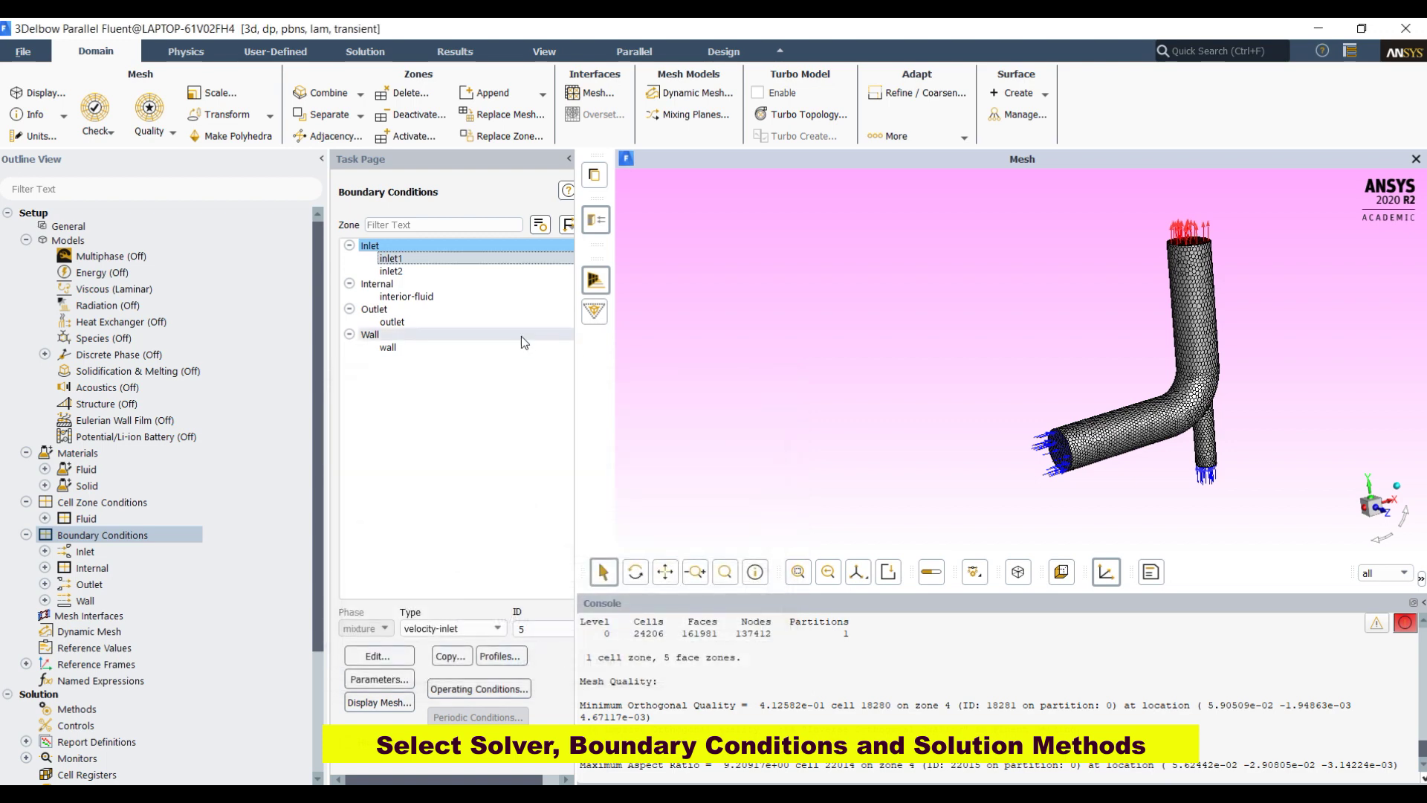
- Review the outlet at zero gauge pressure and the wall as stationary no-slip
click(447, 322)
click(398, 659)
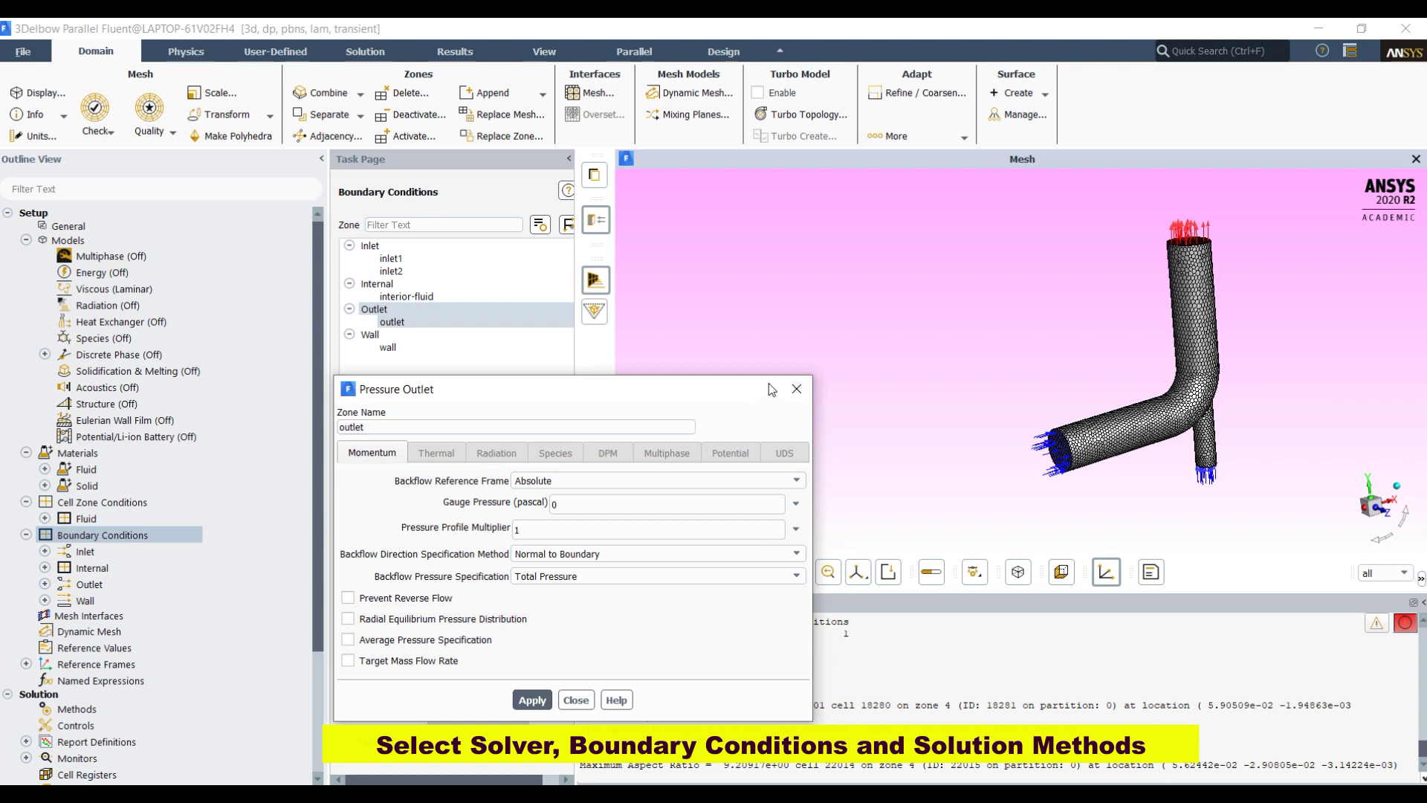
click(796, 389)
click(508, 348)
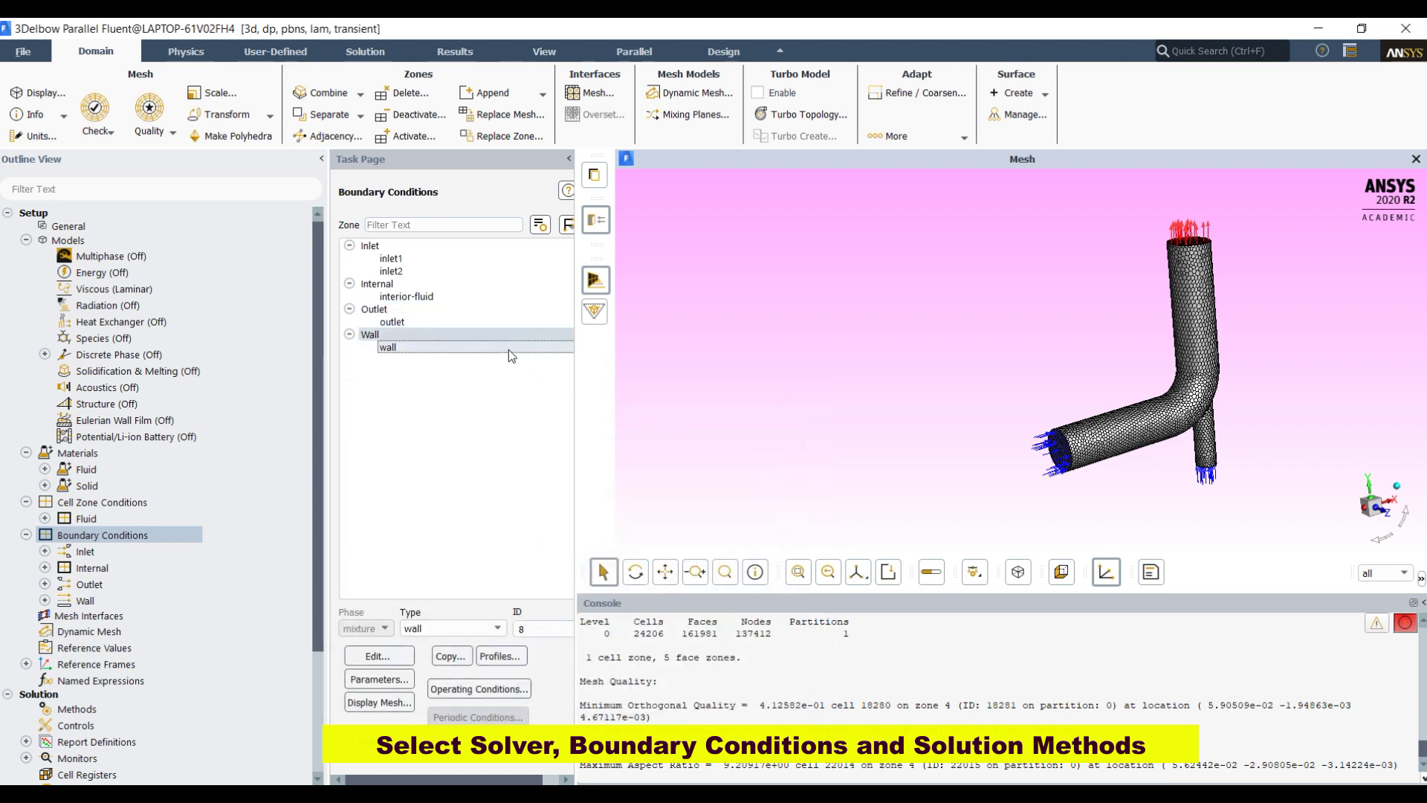
click(398, 658)
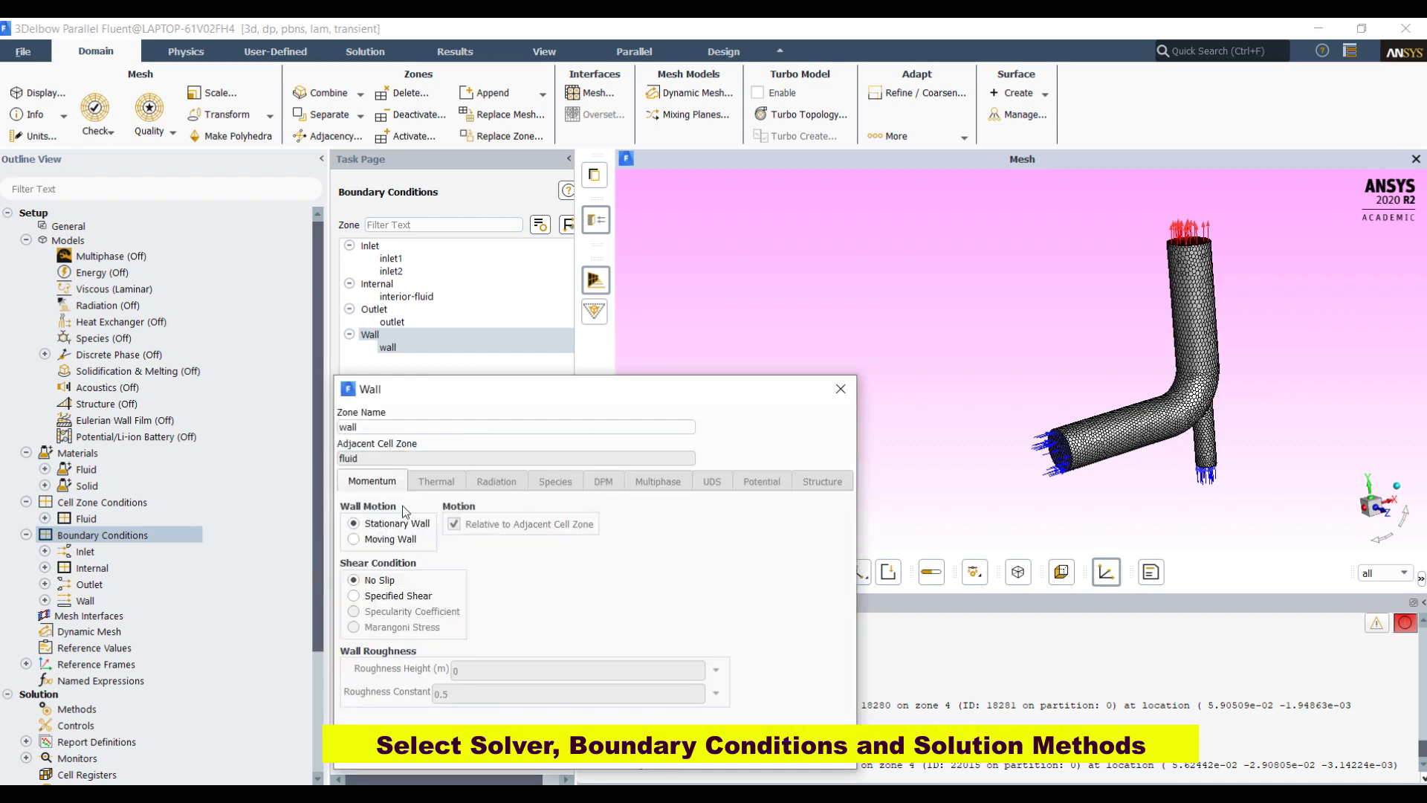
click(842, 389)
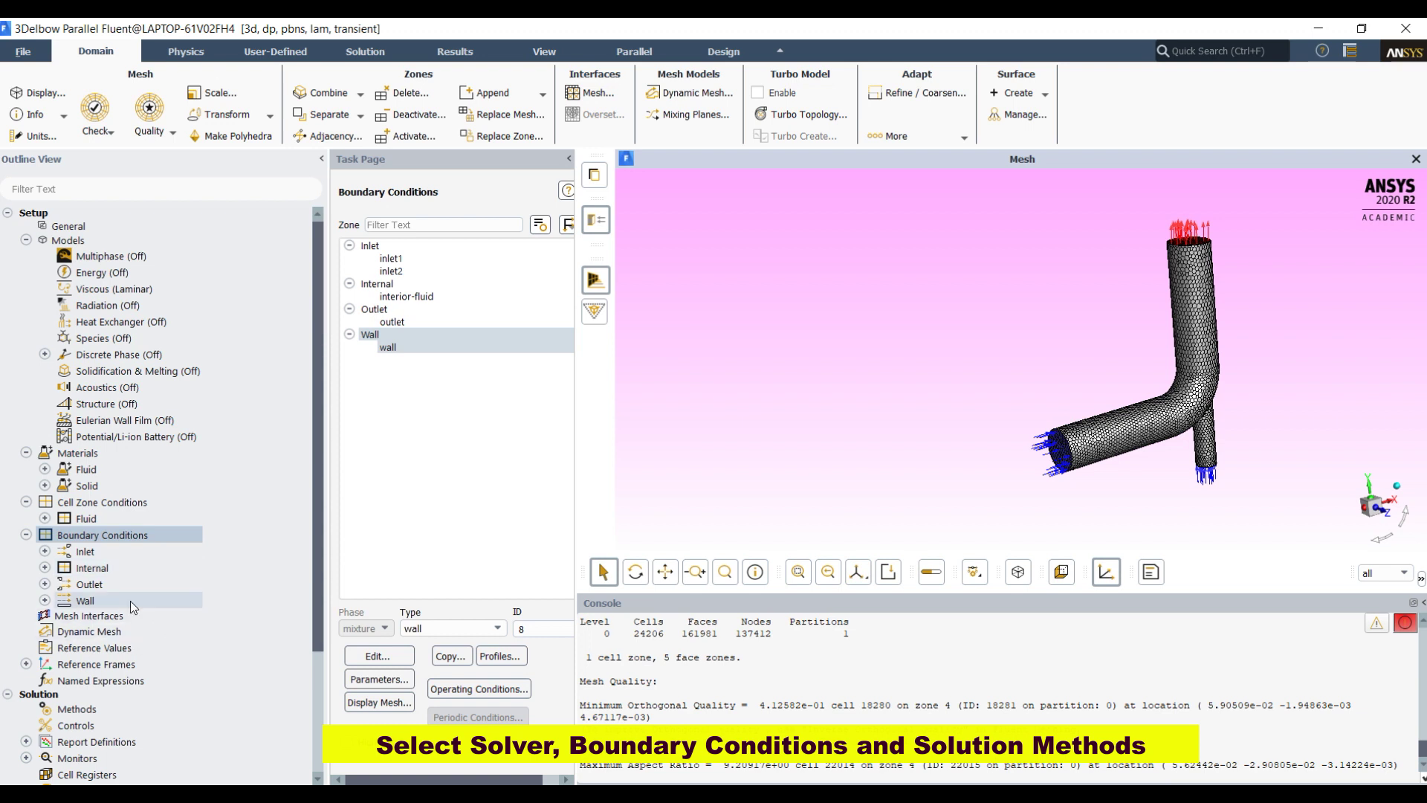
scroll(96, 691, down, 2)
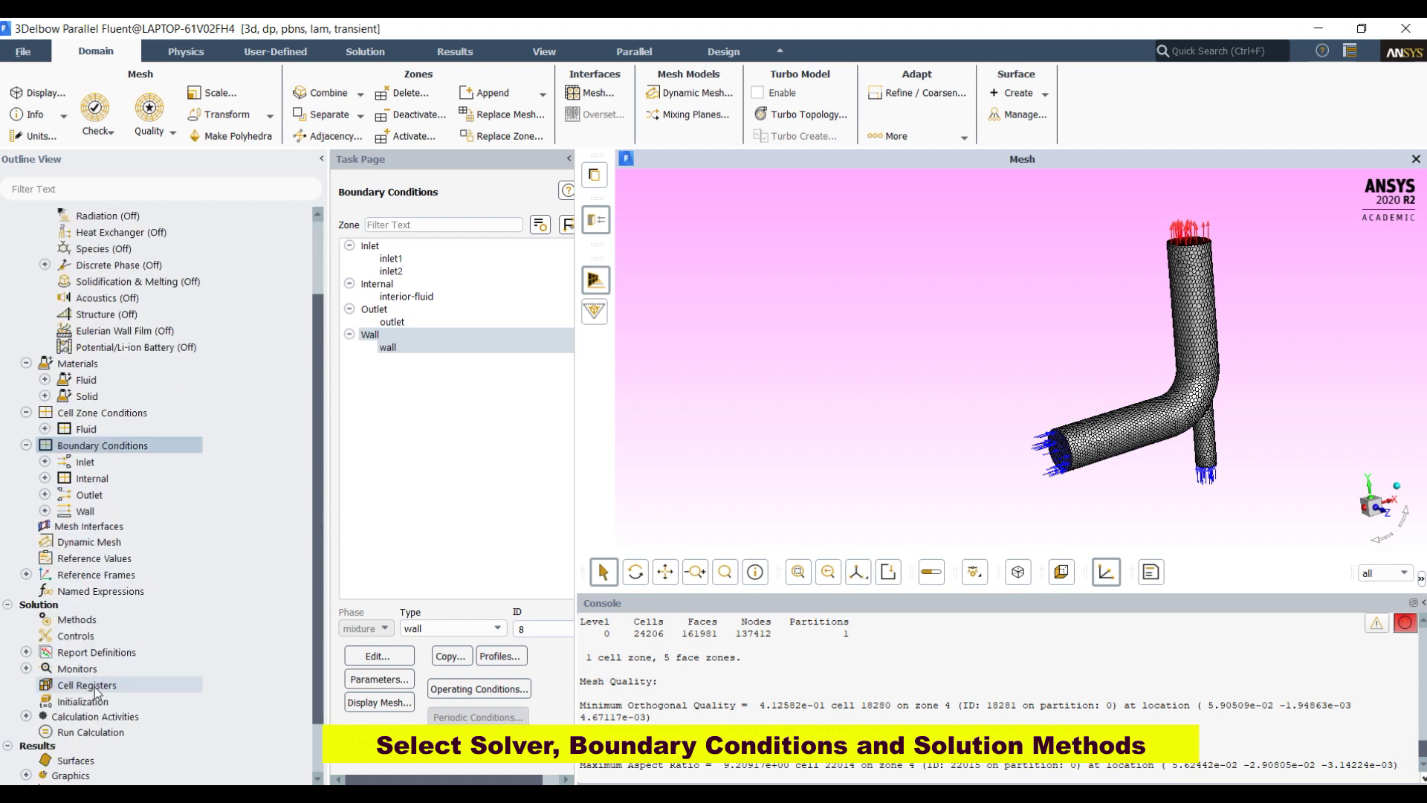
scroll(96, 692, down, 2)
scroll(108, 575, down, 1)
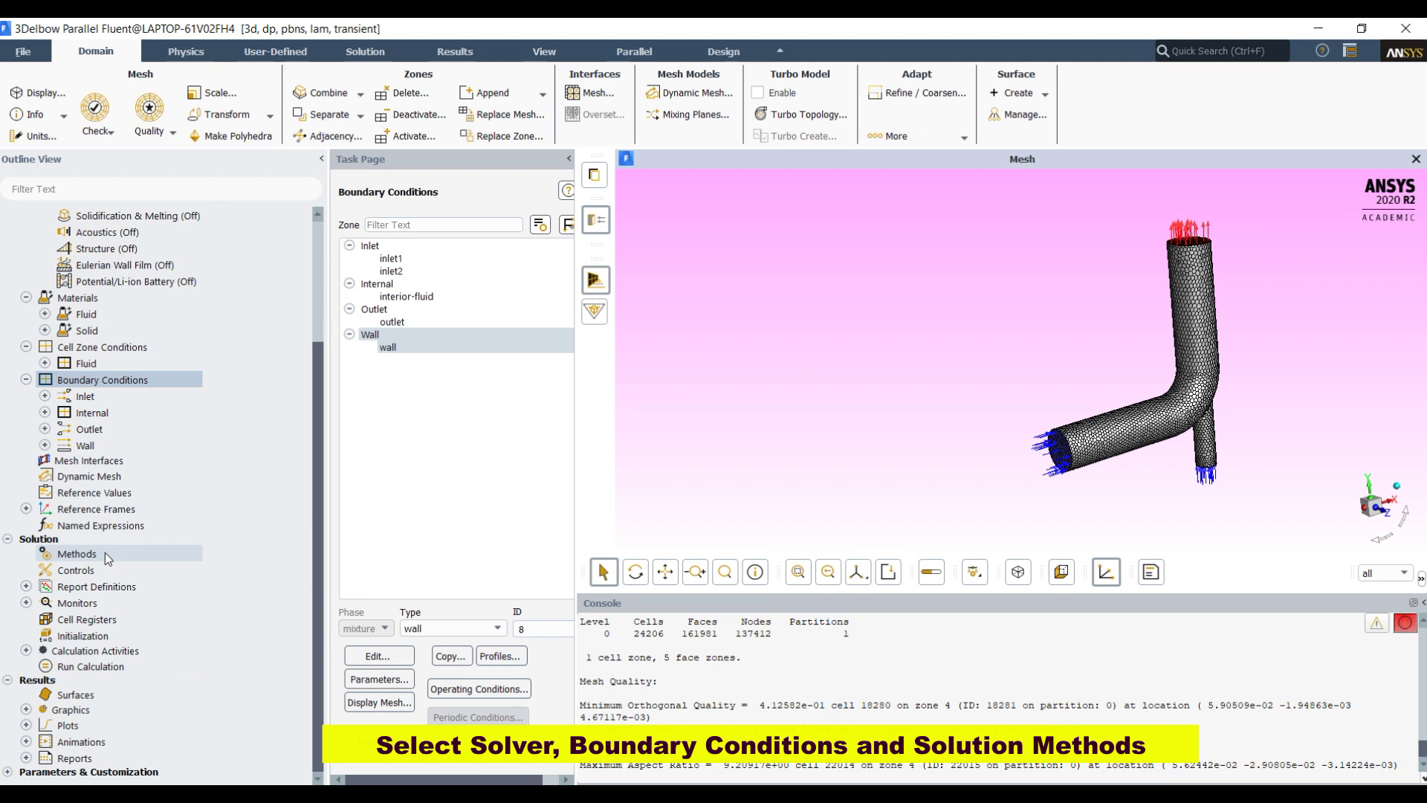
- Switch pressure-velocity coupling to PISO and review the under-relaxation factors
click(105, 553)
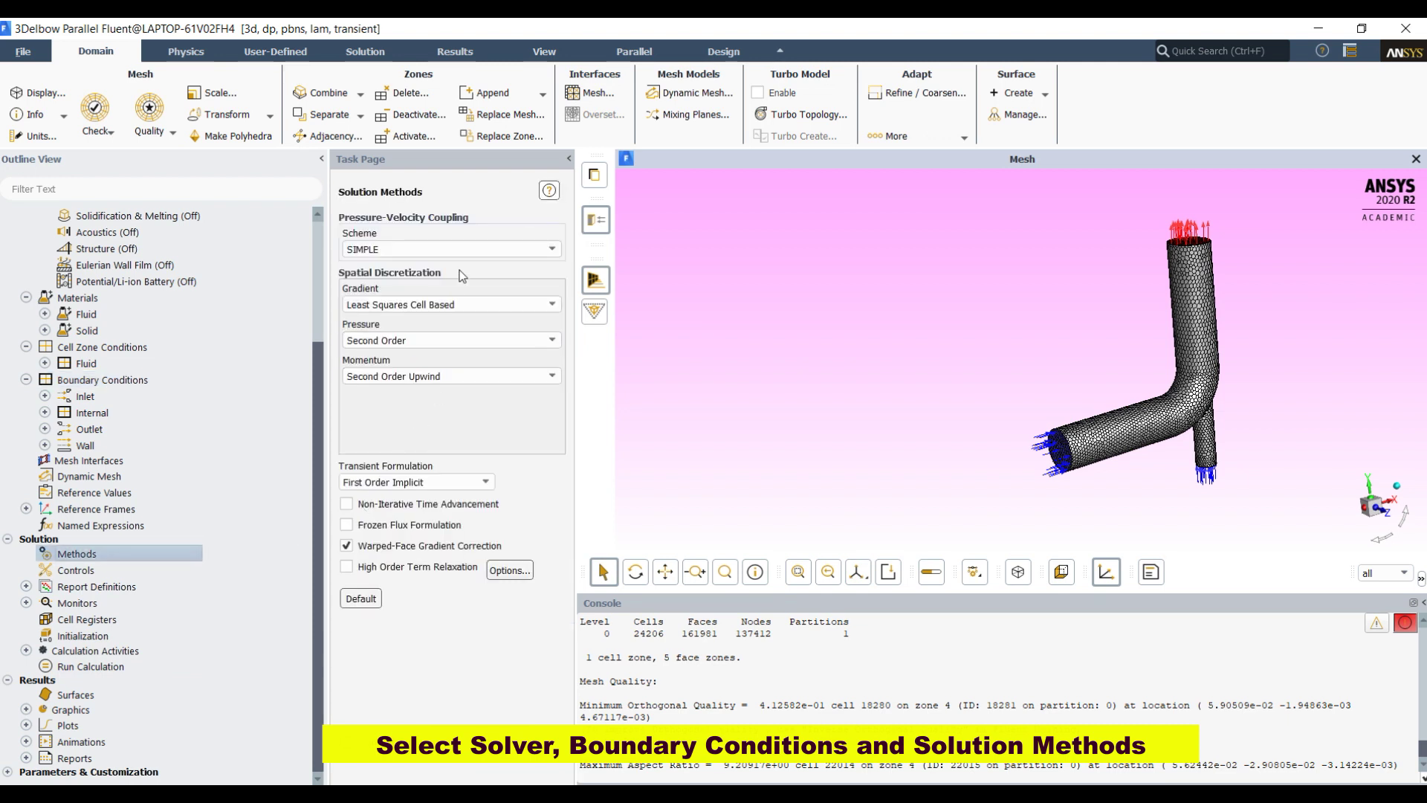
click(451, 249)
click(415, 290)
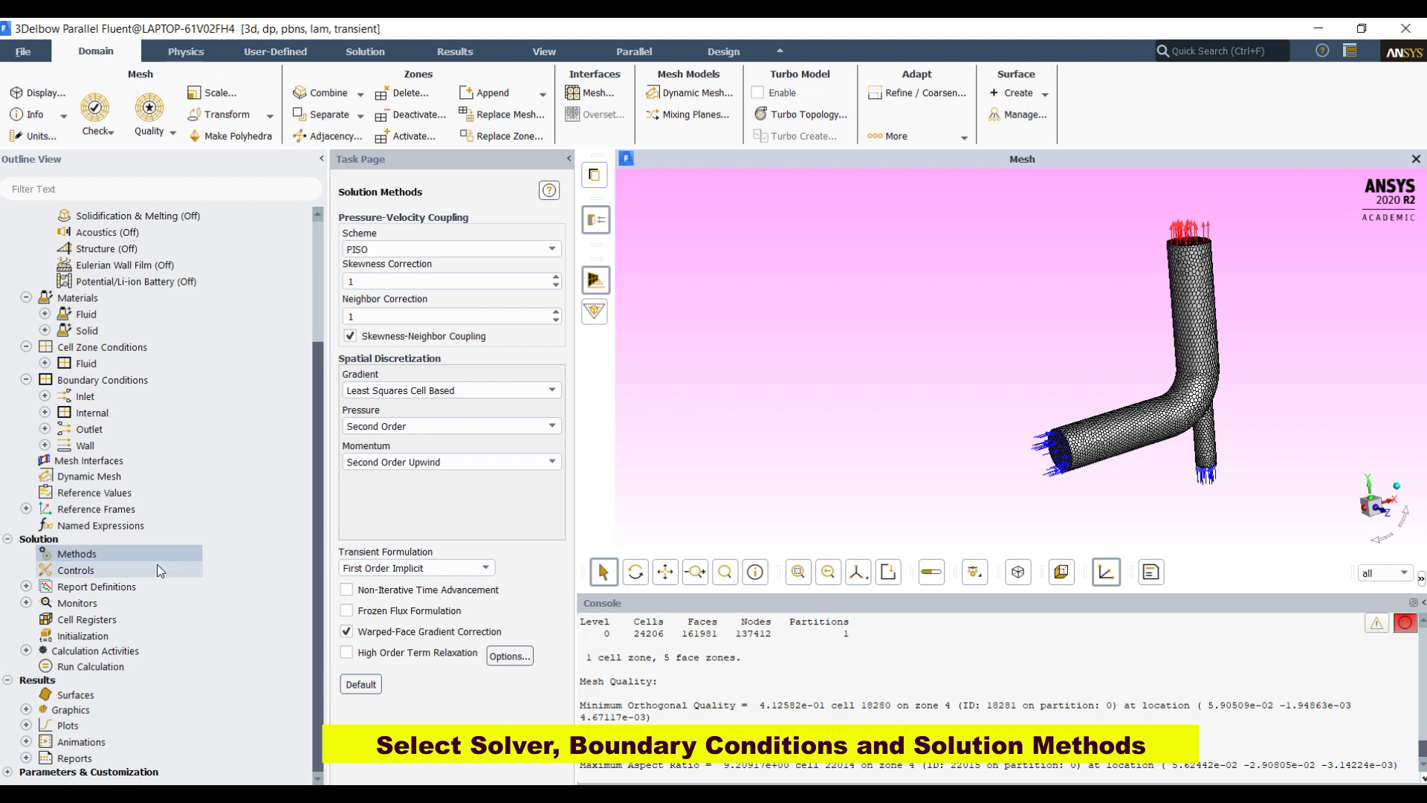
click(129, 573)
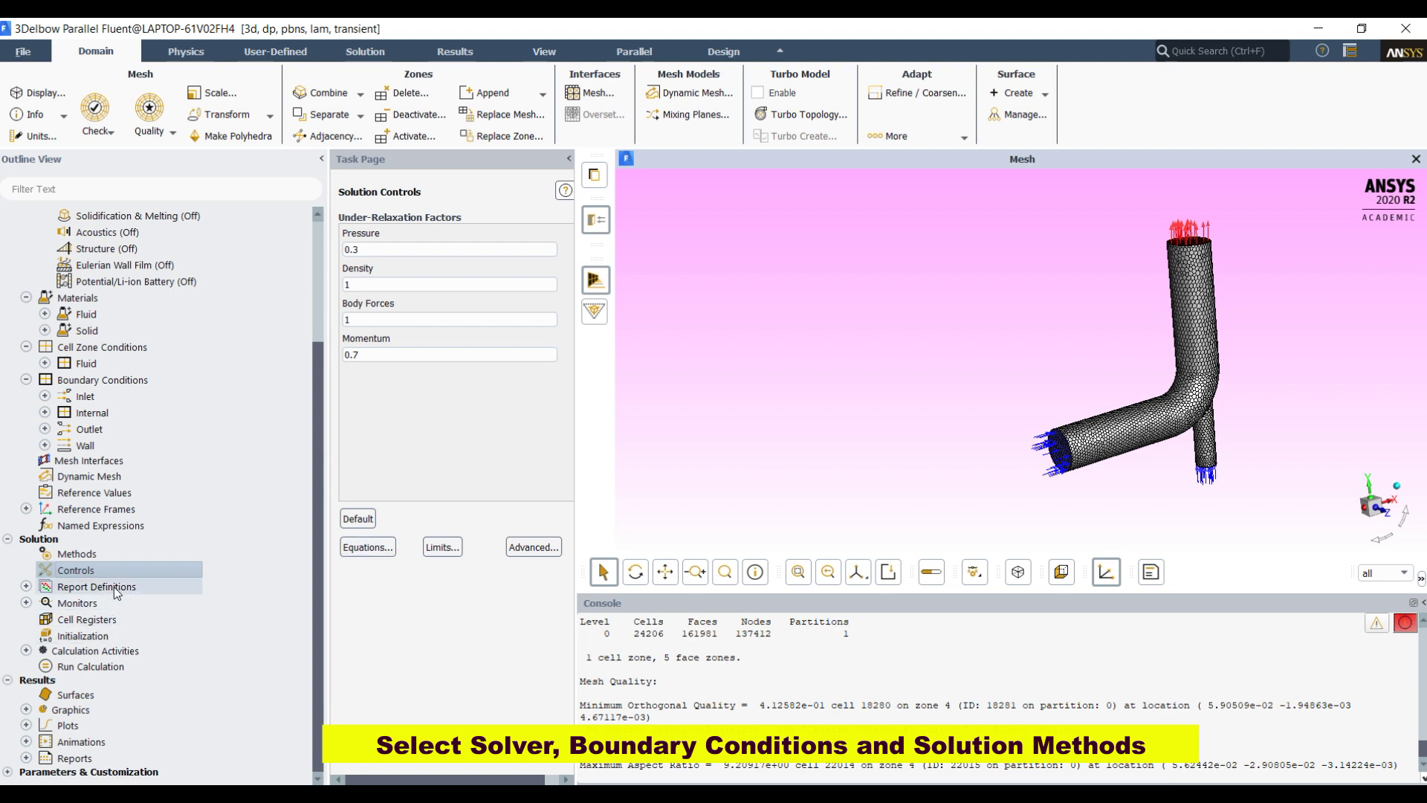
- Collapse Report Definitions, expand Monitors, and select the Residual entry
click(26, 588)
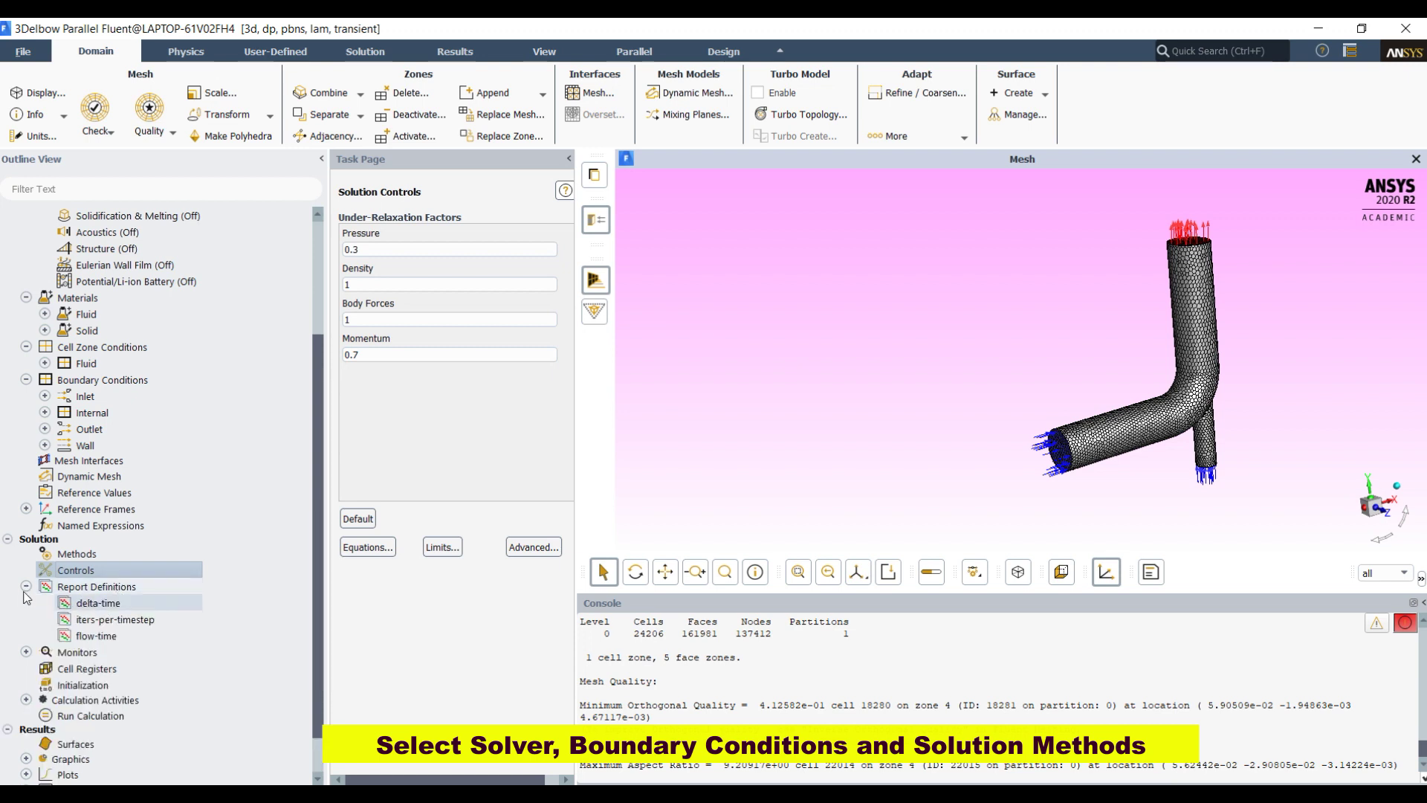
click(25, 587)
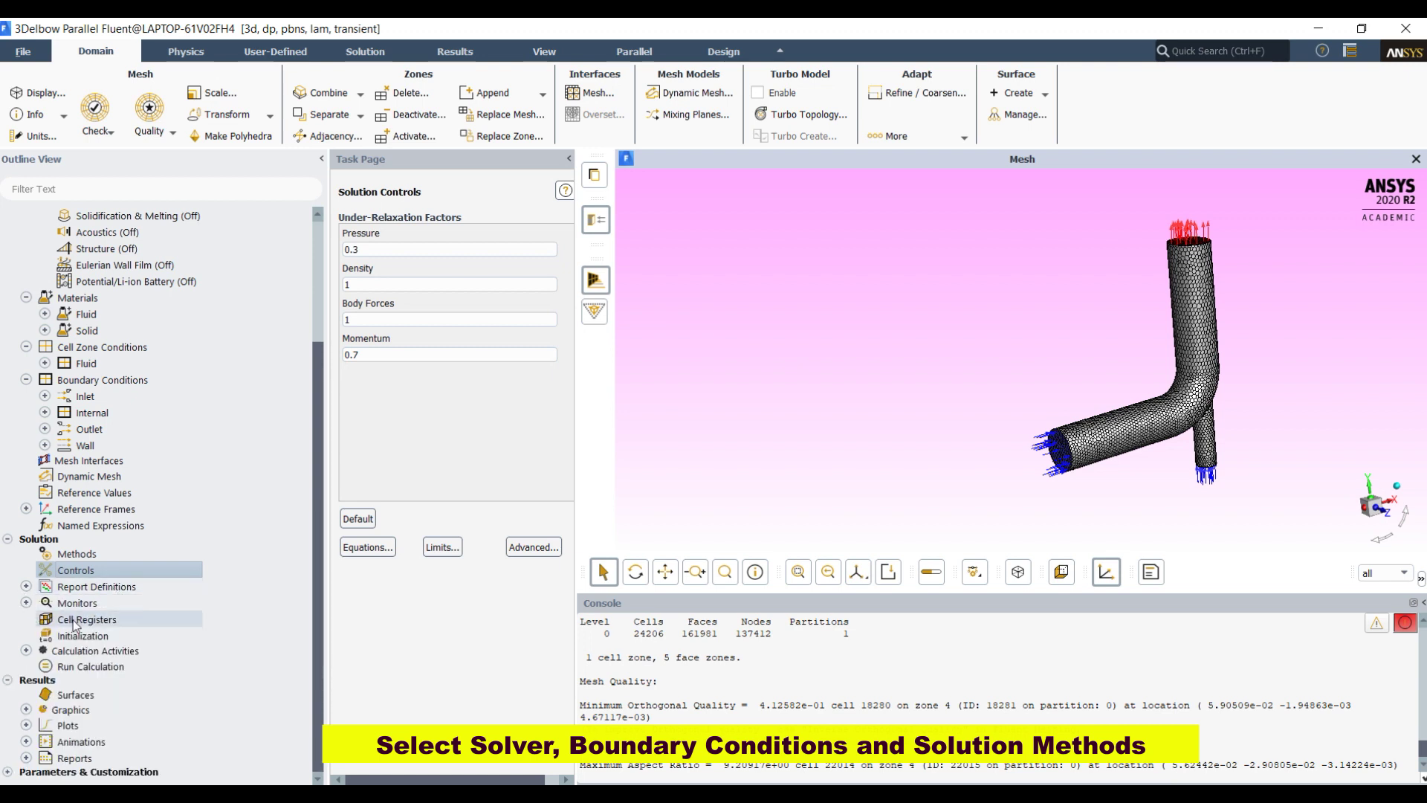
click(77, 602)
click(26, 602)
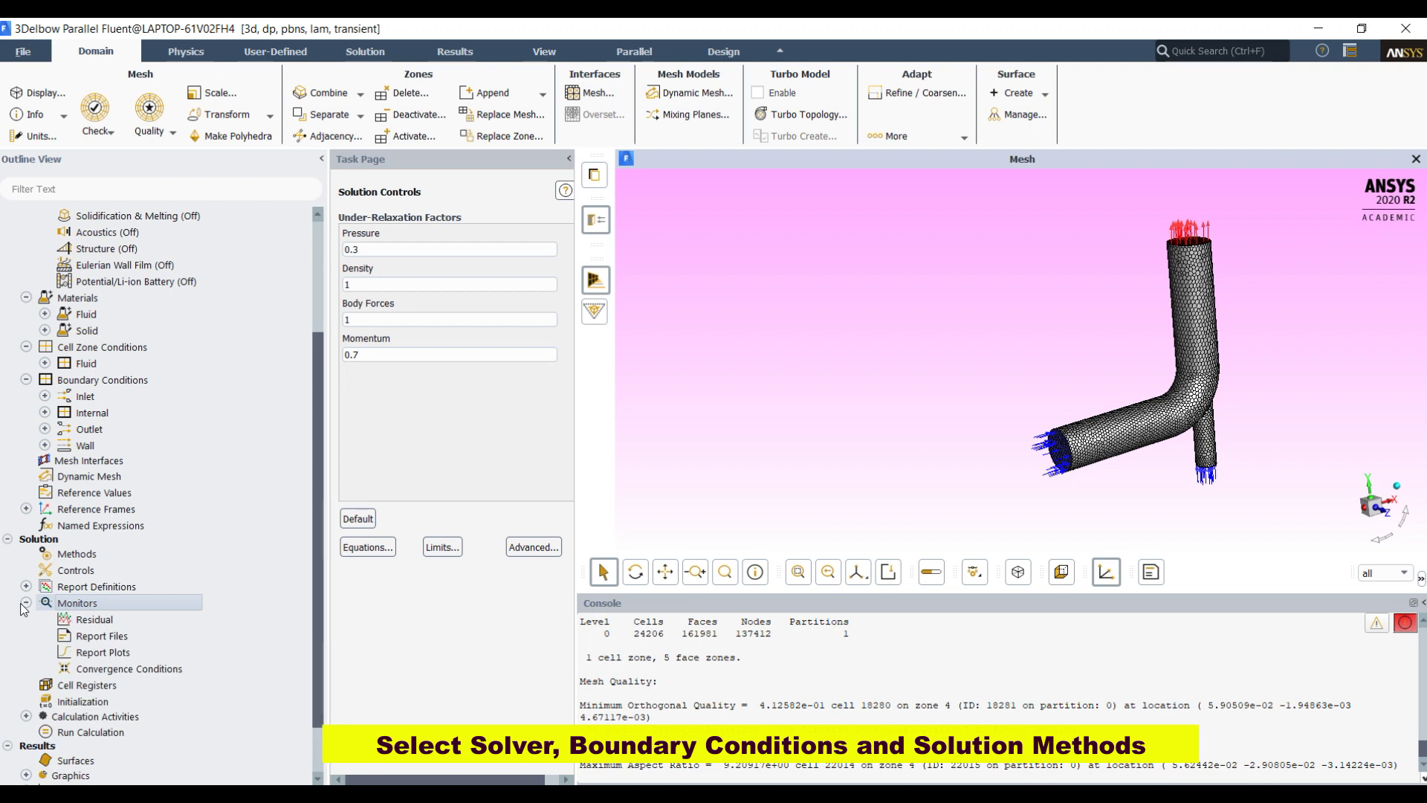
click(94, 621)
- Set continuity and x-, y-, z-velocity absolute criteria to 0.000001 and confirm
double_click(94, 621)
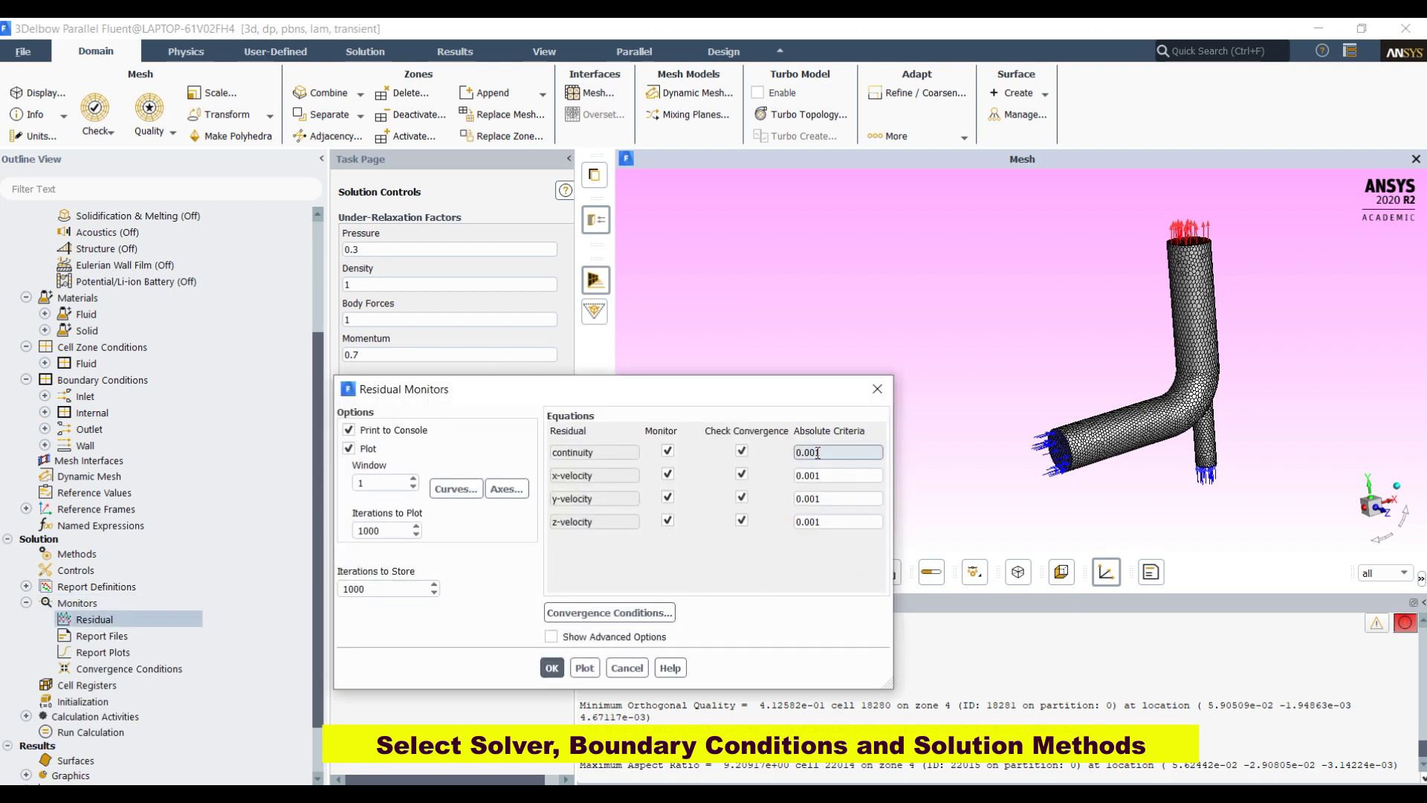
text(000)
key(Return)
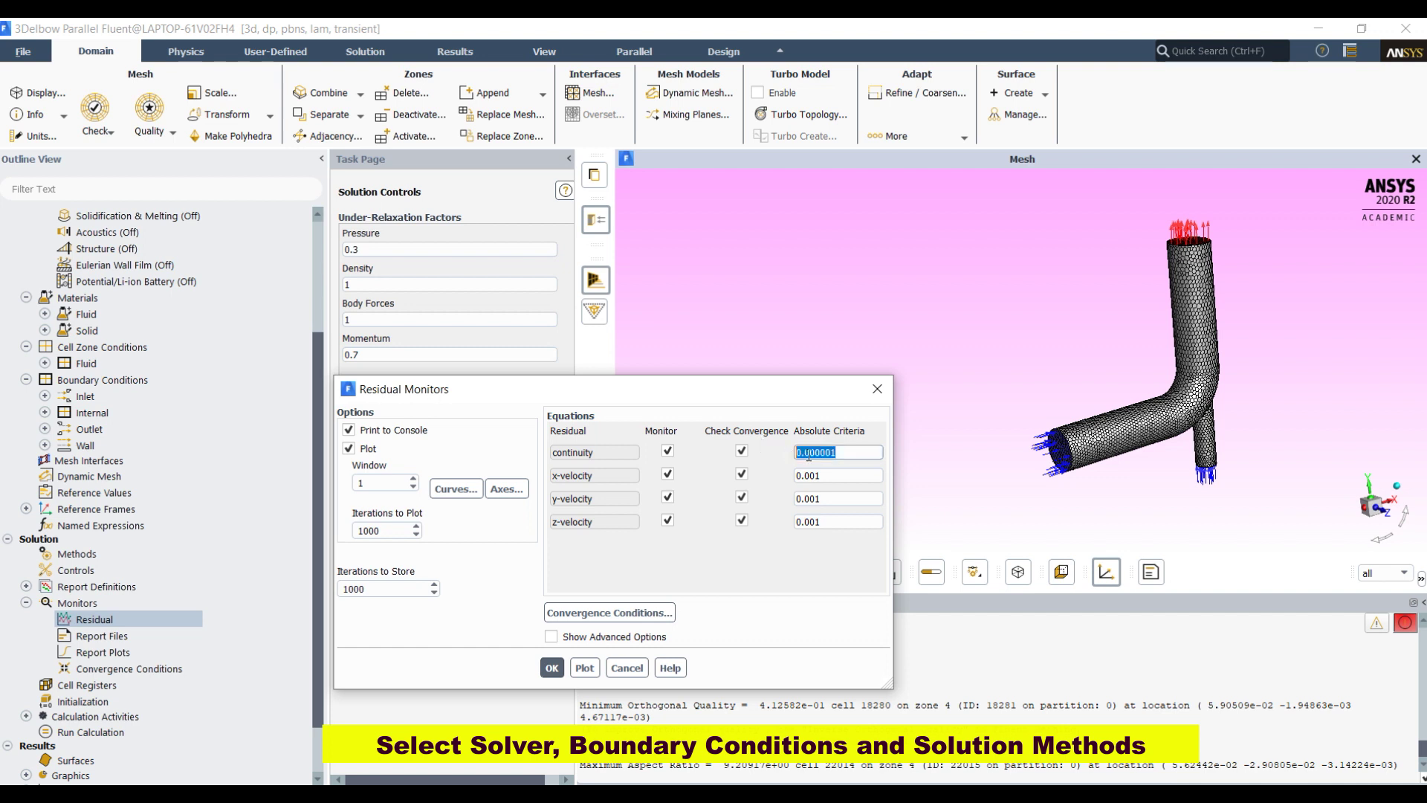
key(Tab)
text(0.000001)
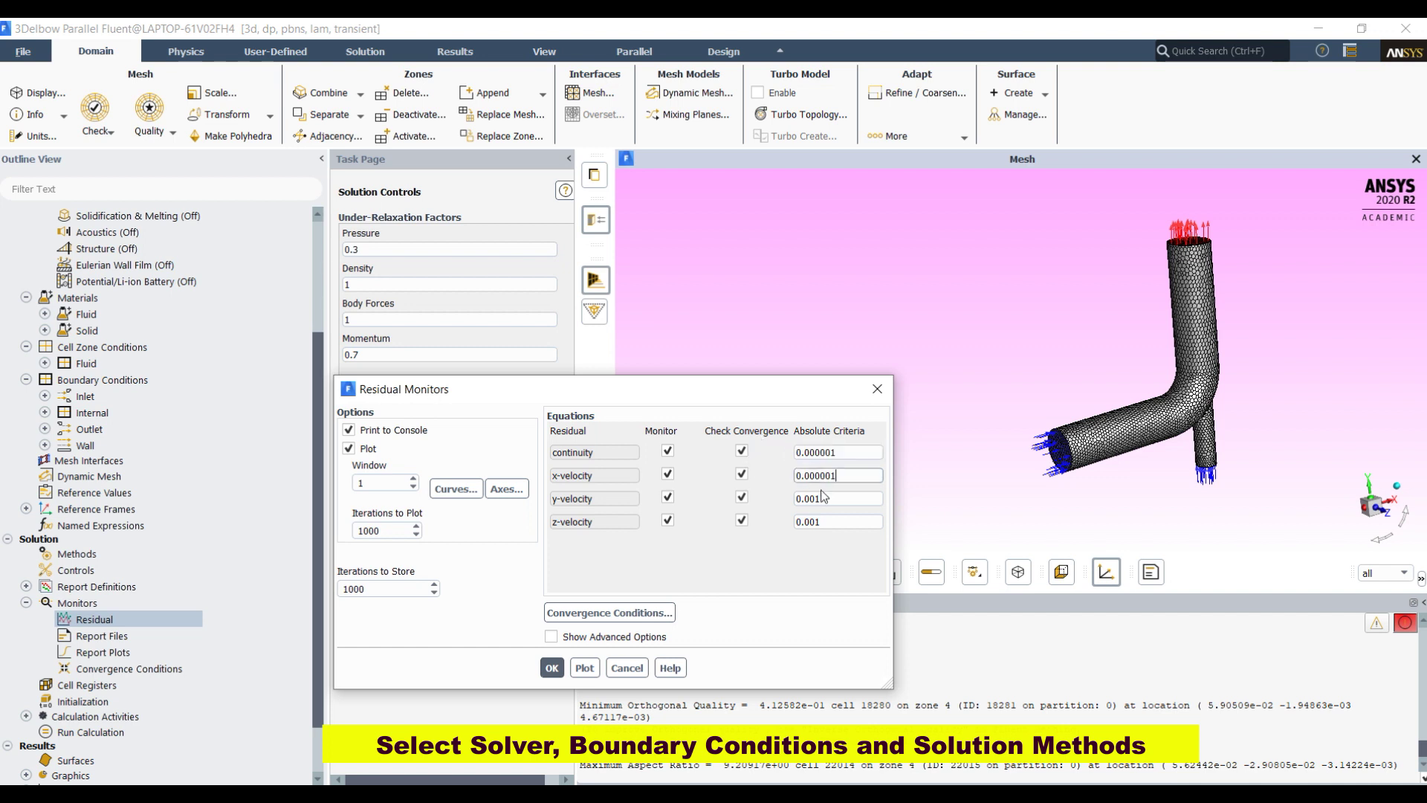
key(Tab)
text(0.000001)
key(Tab)
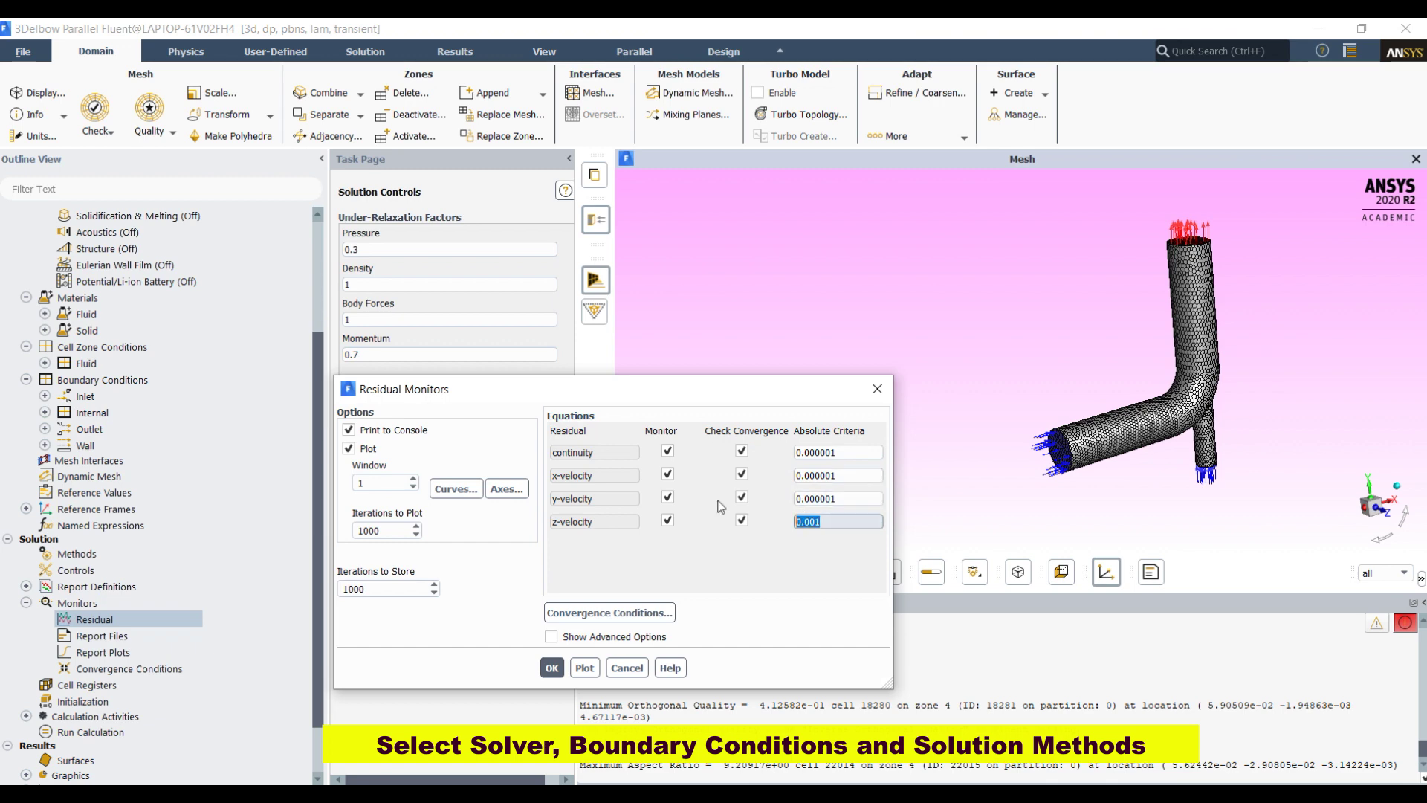
text(0.000001)
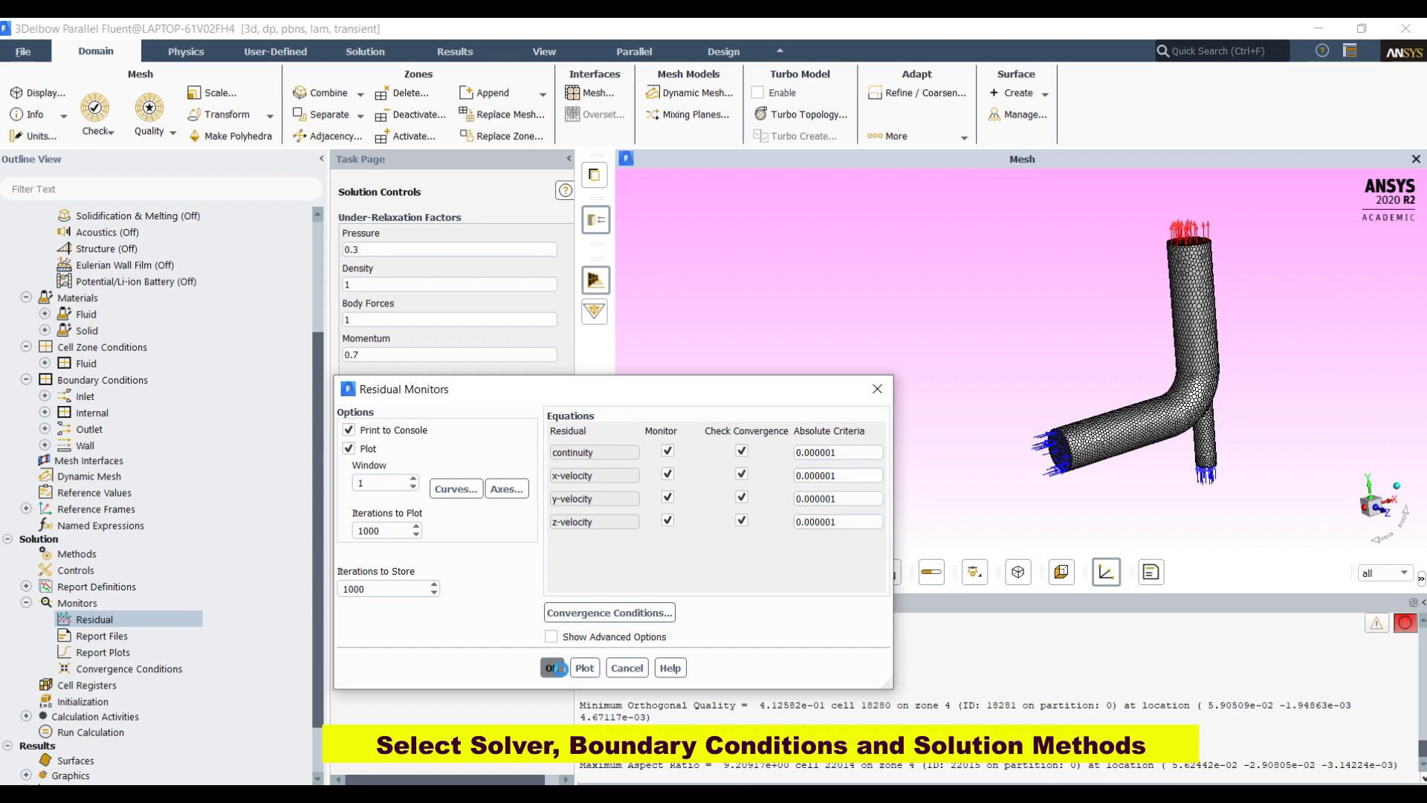
click(560, 668)
scroll(271, 619, down, 2)
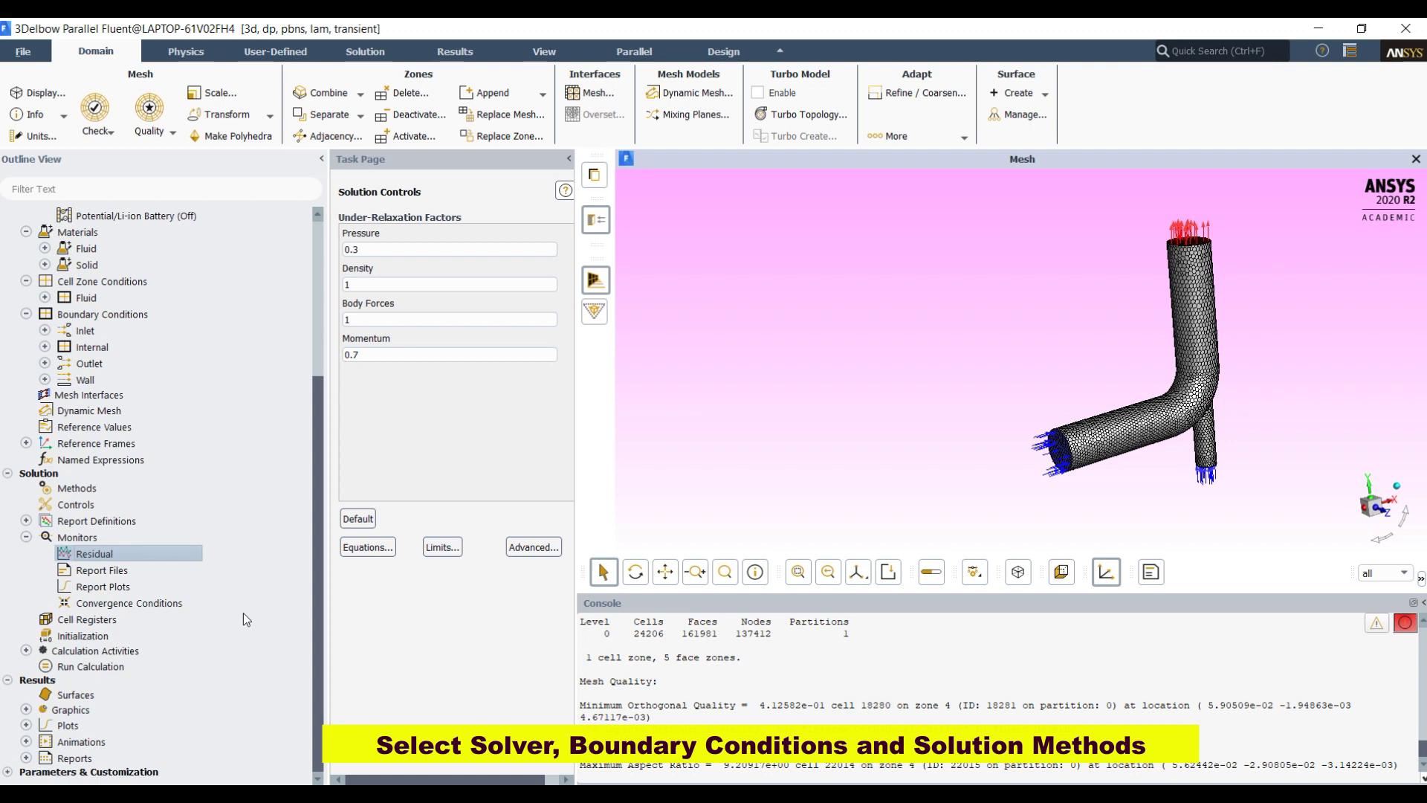
- Initialize the flow field, then autosave every 1000 steps keeping the five newest files
click(103, 641)
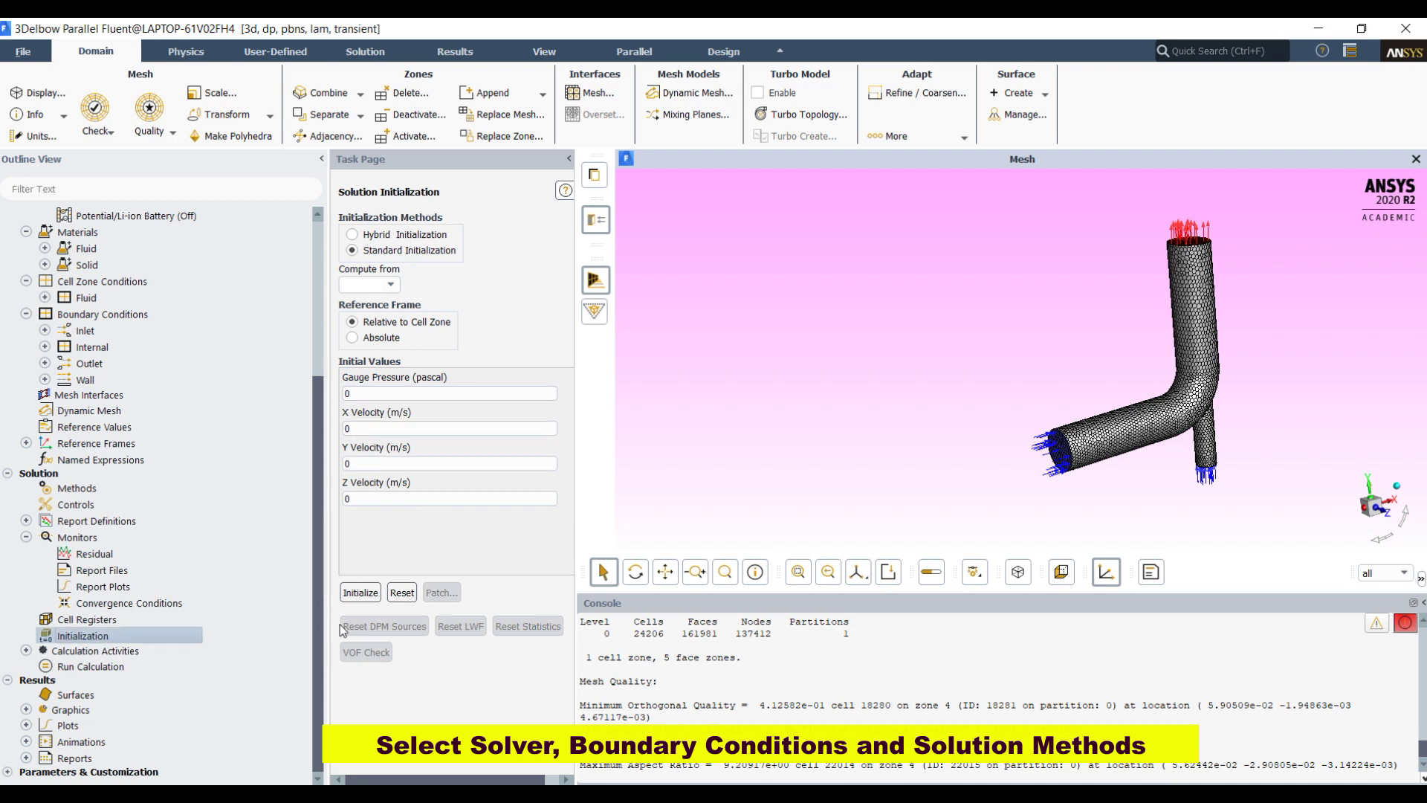
click(359, 593)
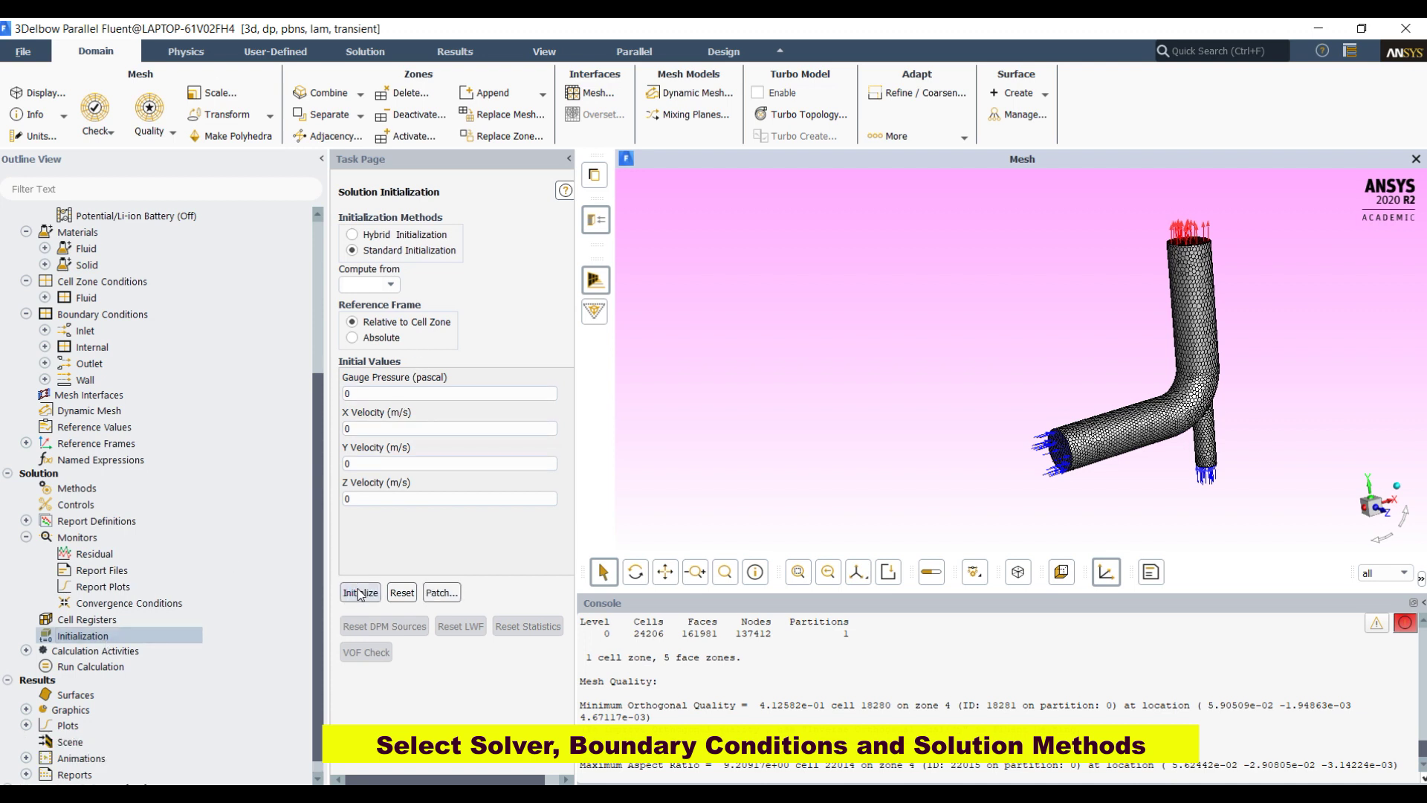
double_click(135, 654)
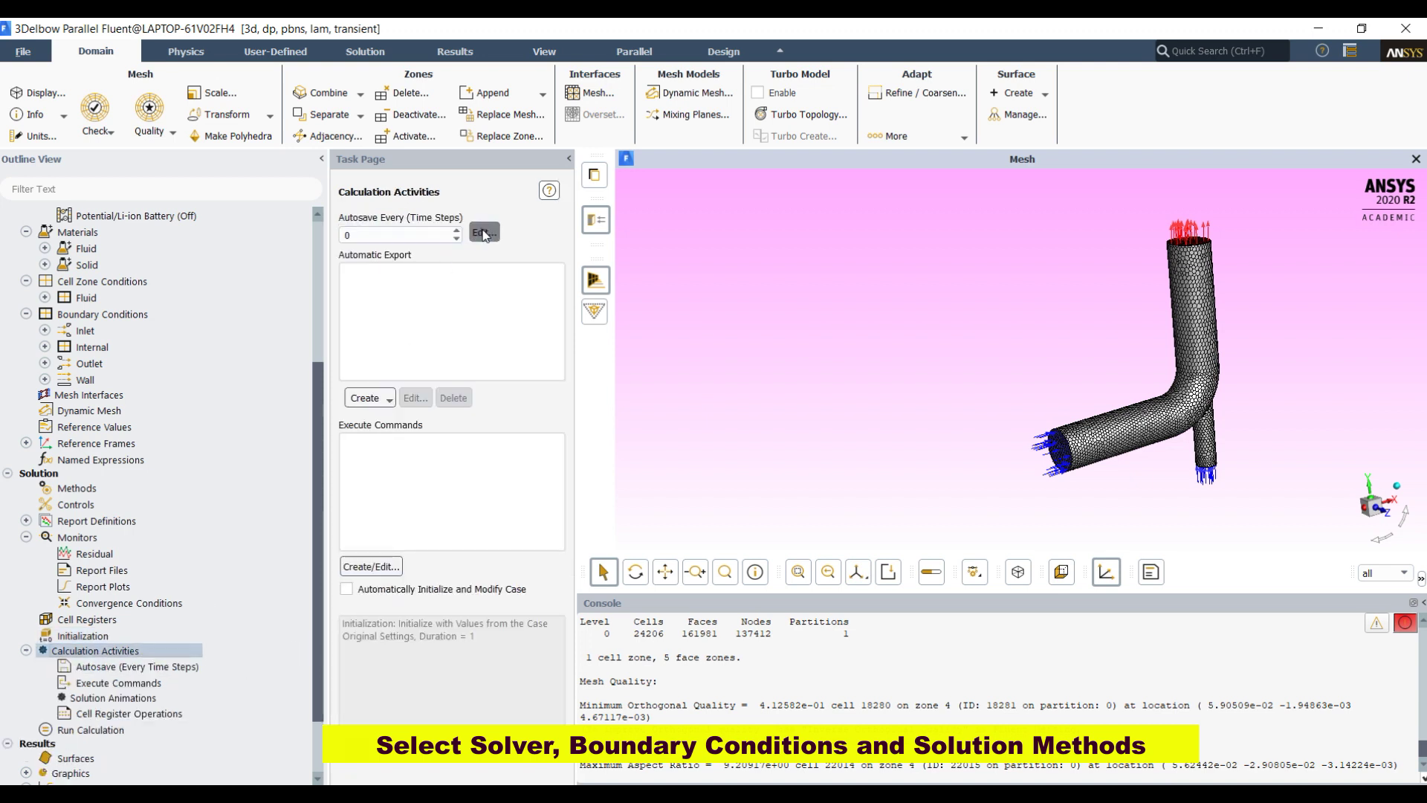
click(482, 233)
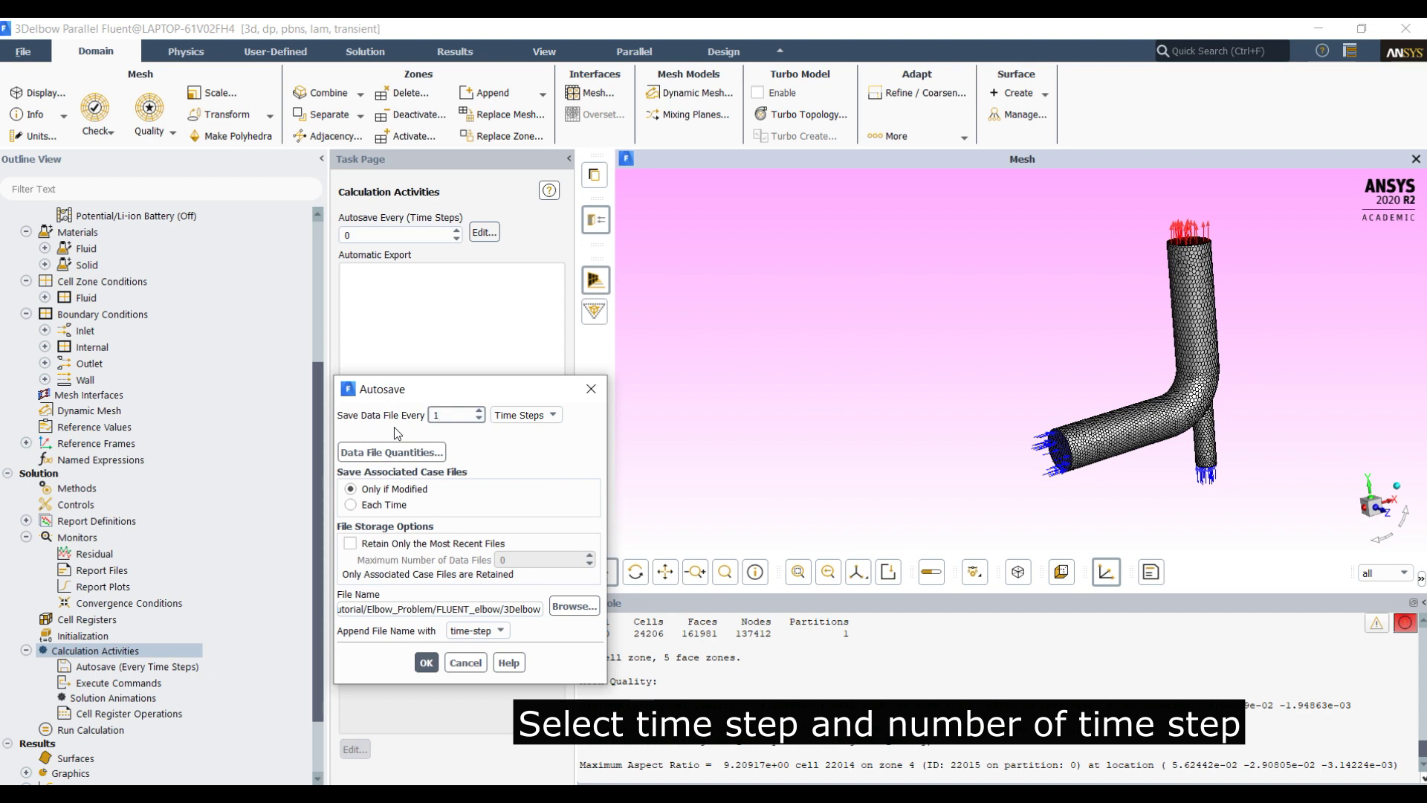
text(000)
click(351, 543)
key(Tab)
text(5)
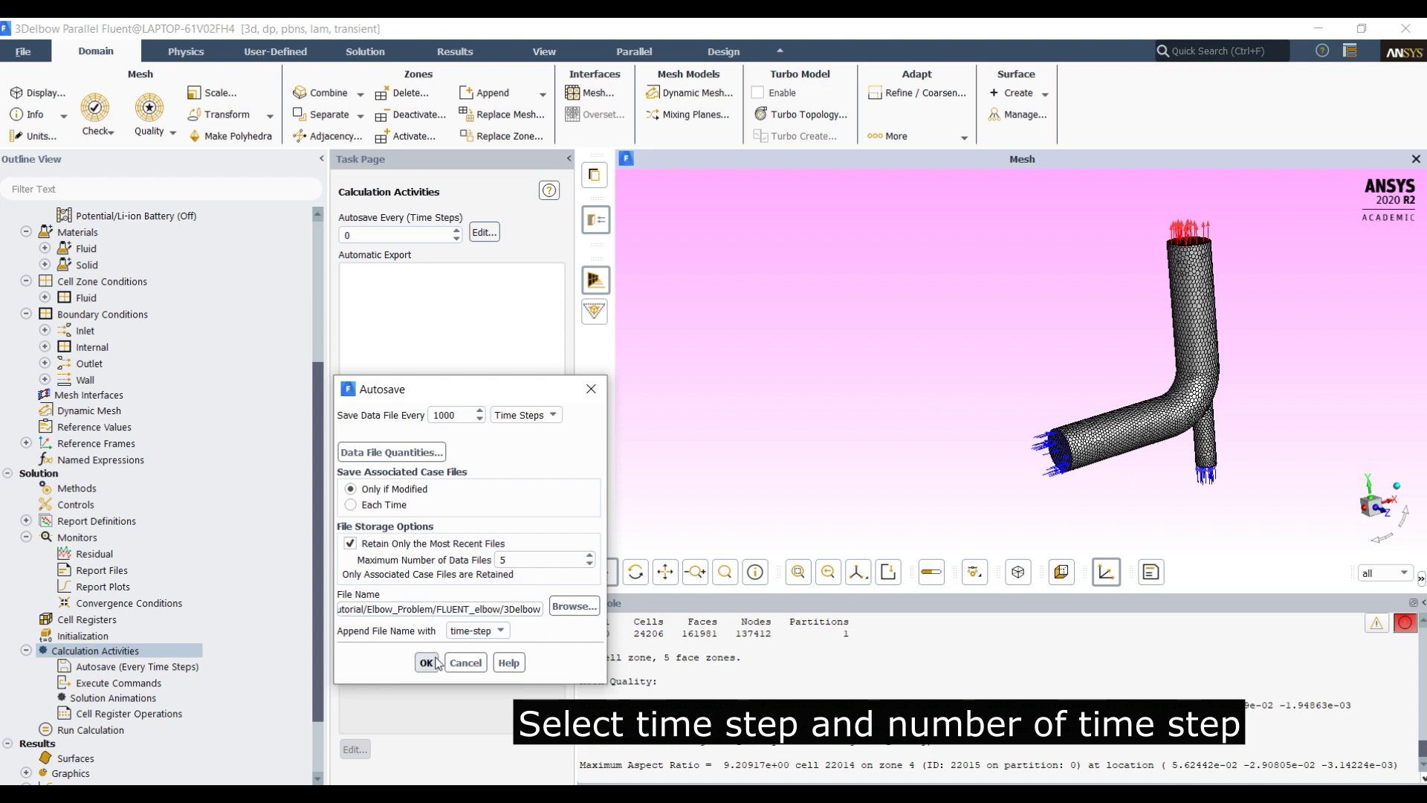
click(438, 660)
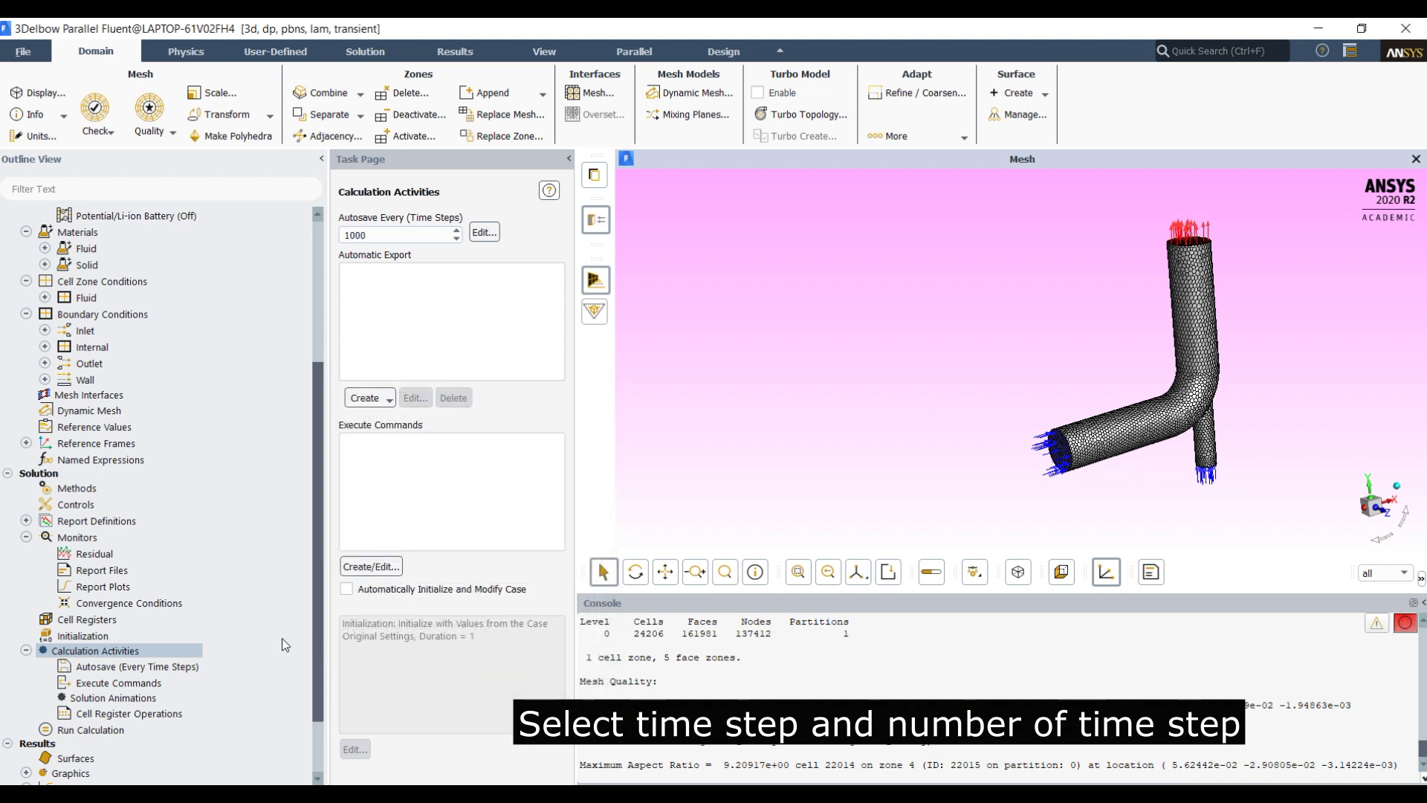
scroll(112, 710, down, 2)
- In Run Calculation, enter 1000 for Number of Time Steps and 0.001 for Time Step Size
click(127, 649)
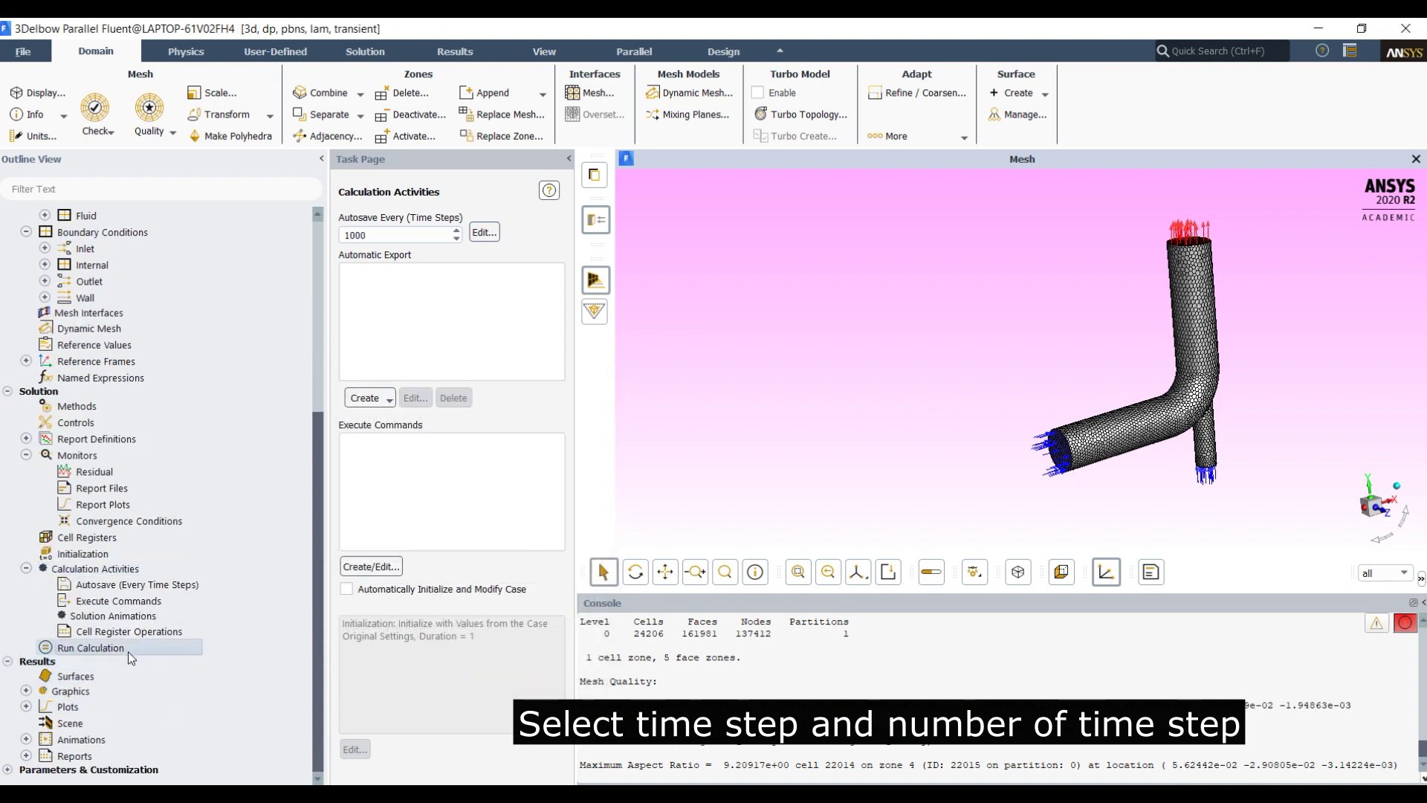
click(392, 340)
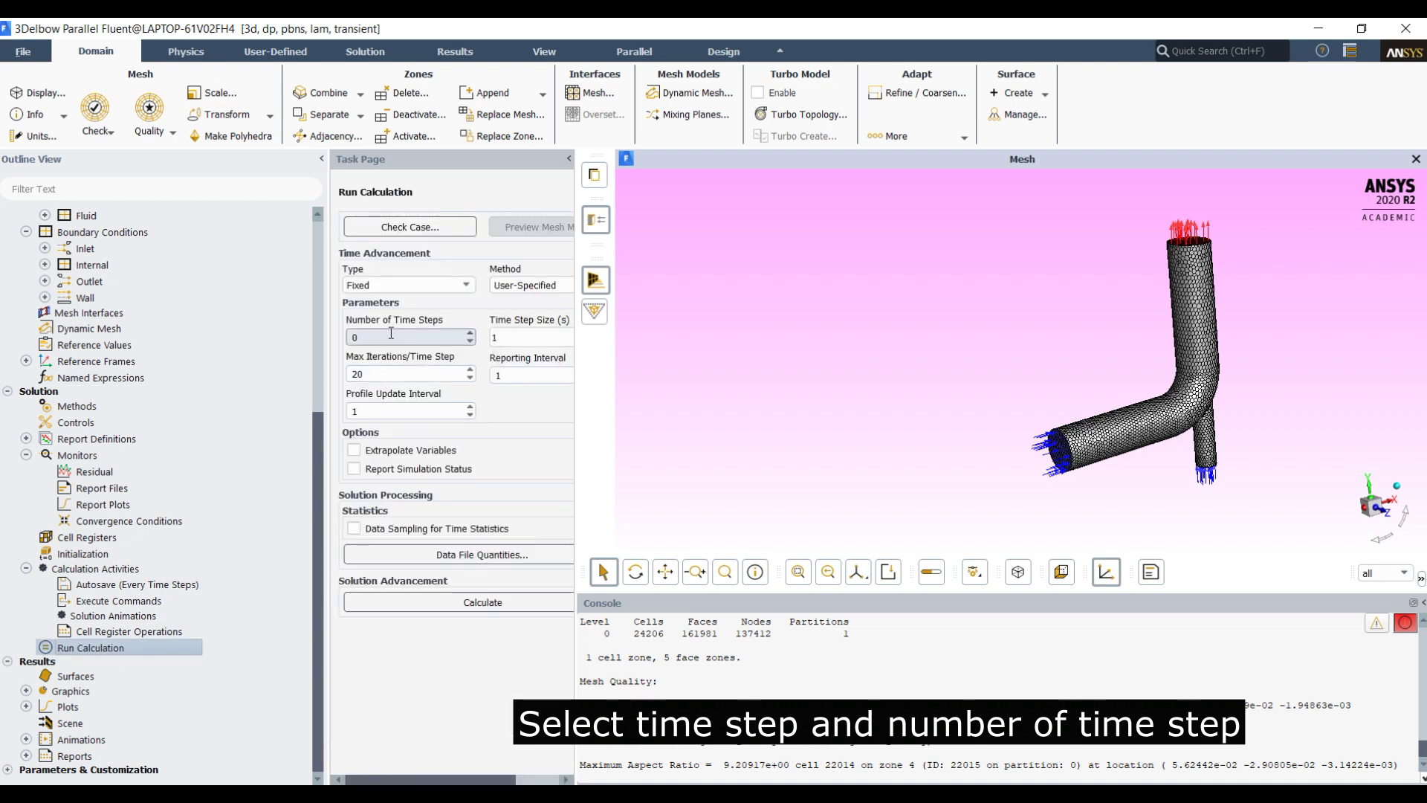
double_click(391, 346)
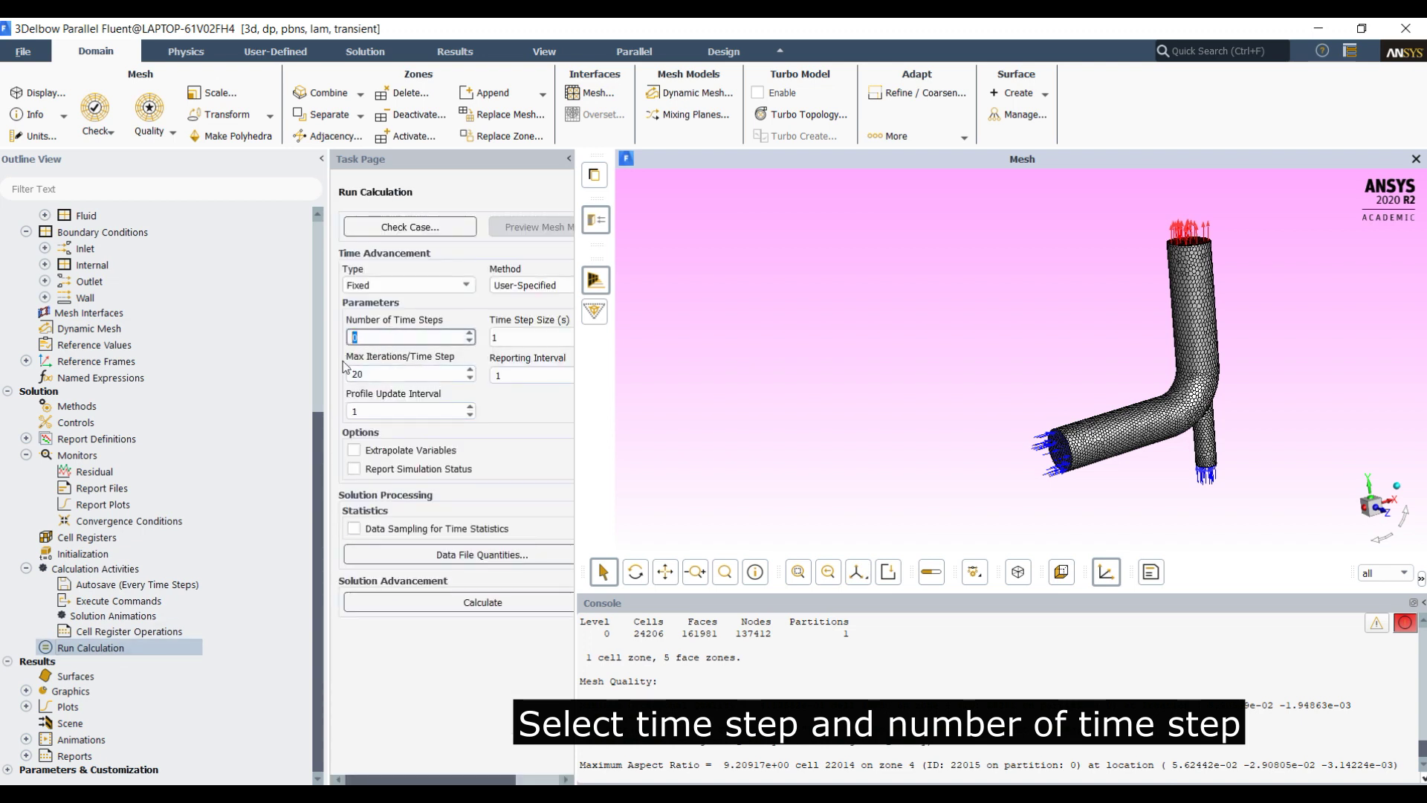
text(1000)
double_click(496, 340)
text(0.001)
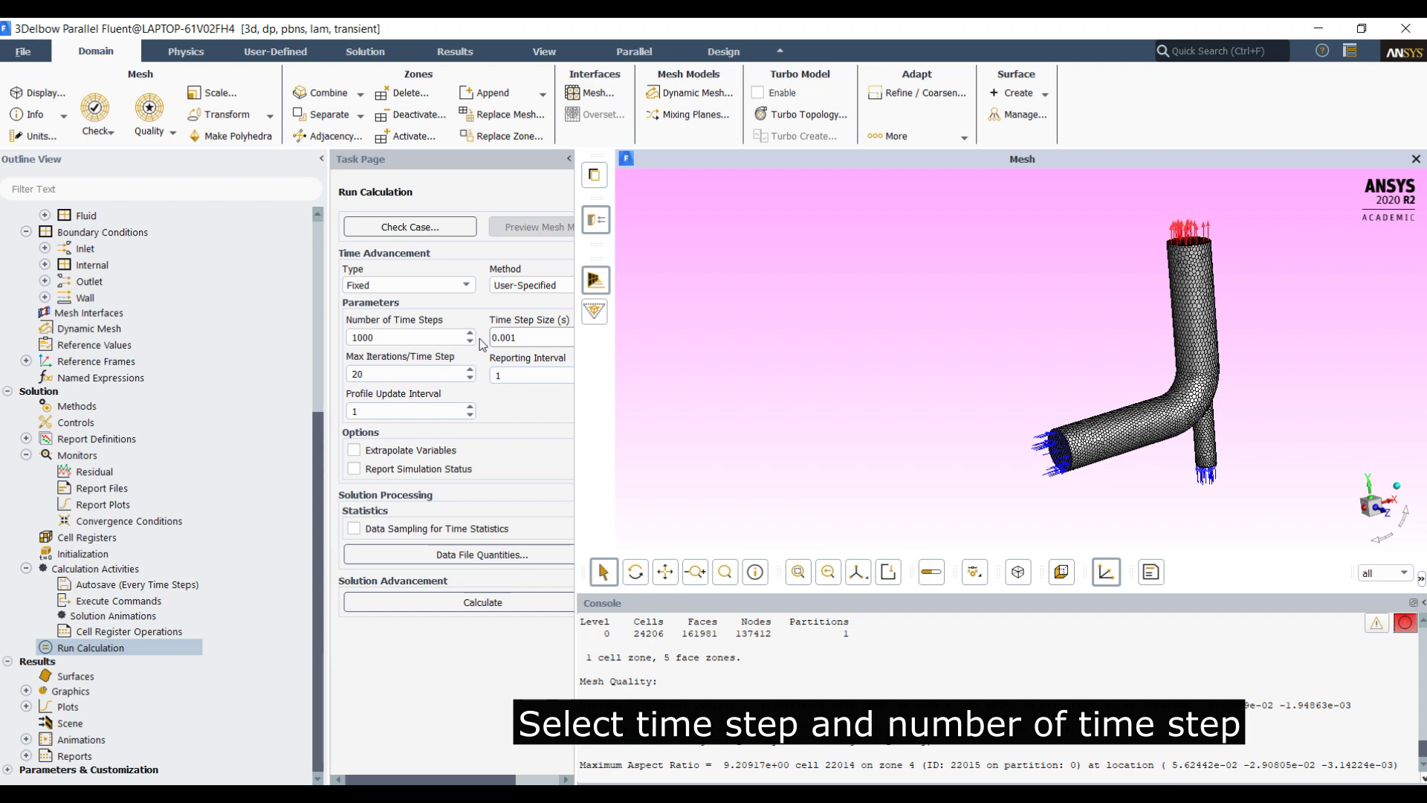
key(super)
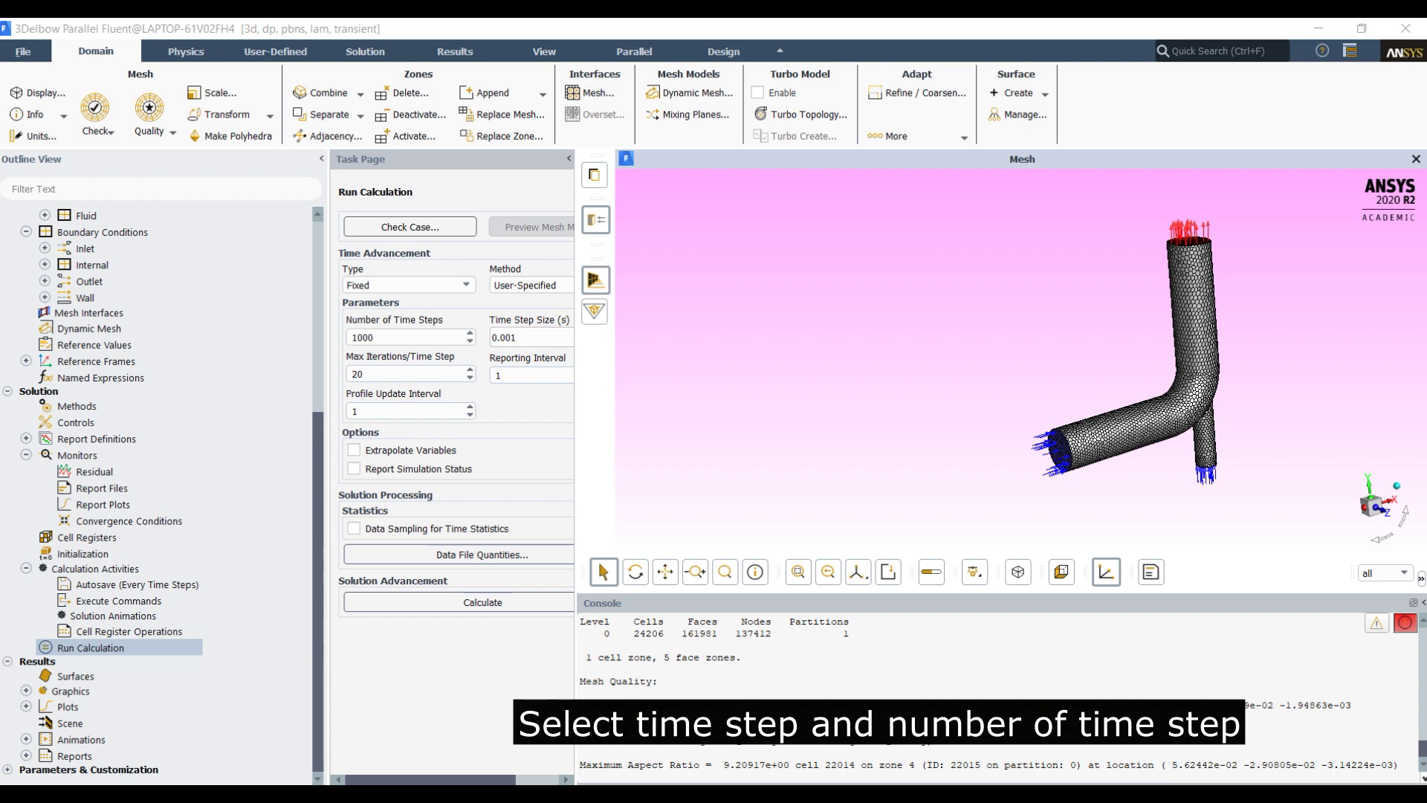
text(f)
- Launch Paint and shrink its window so Fluent stays visible
key(BackSpace)
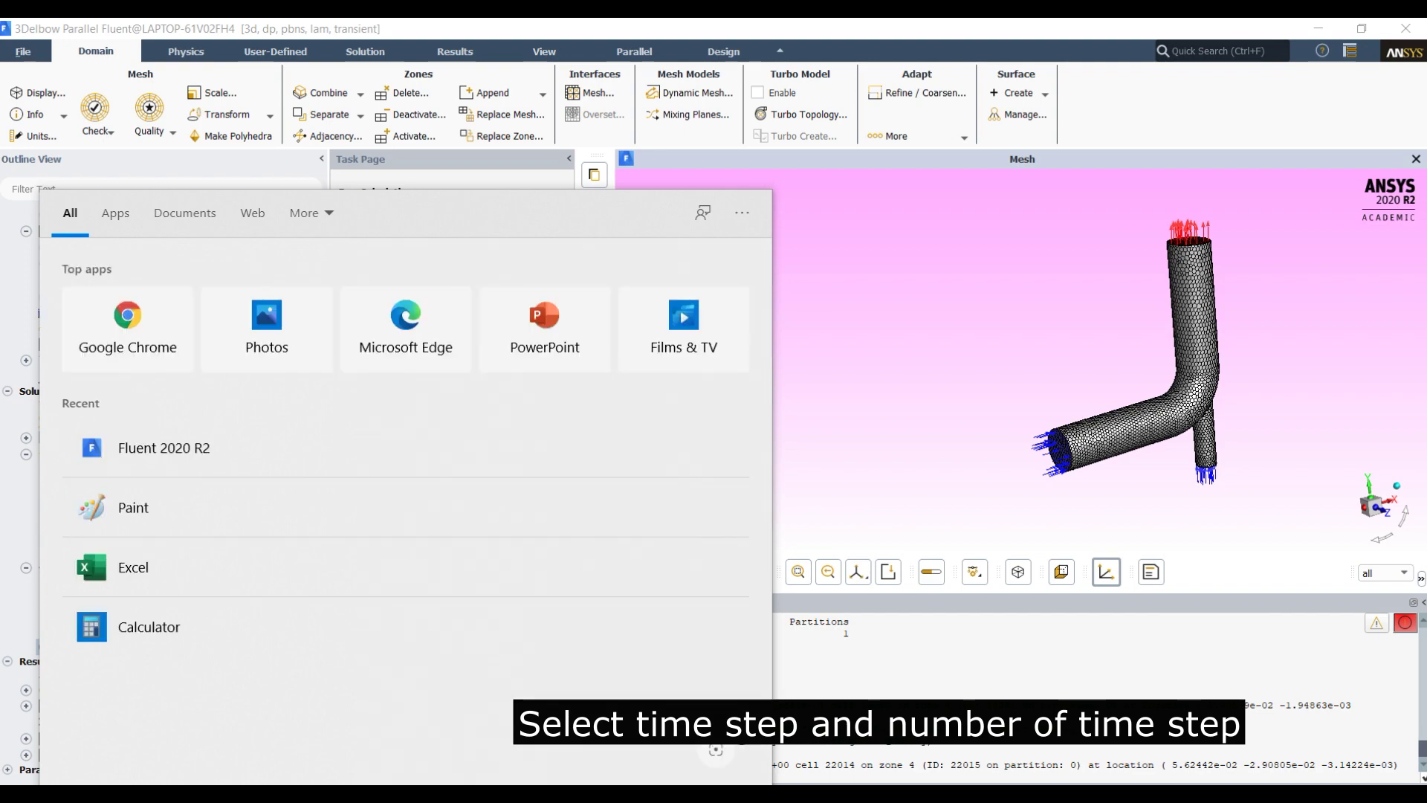
text(pa)
click(287, 307)
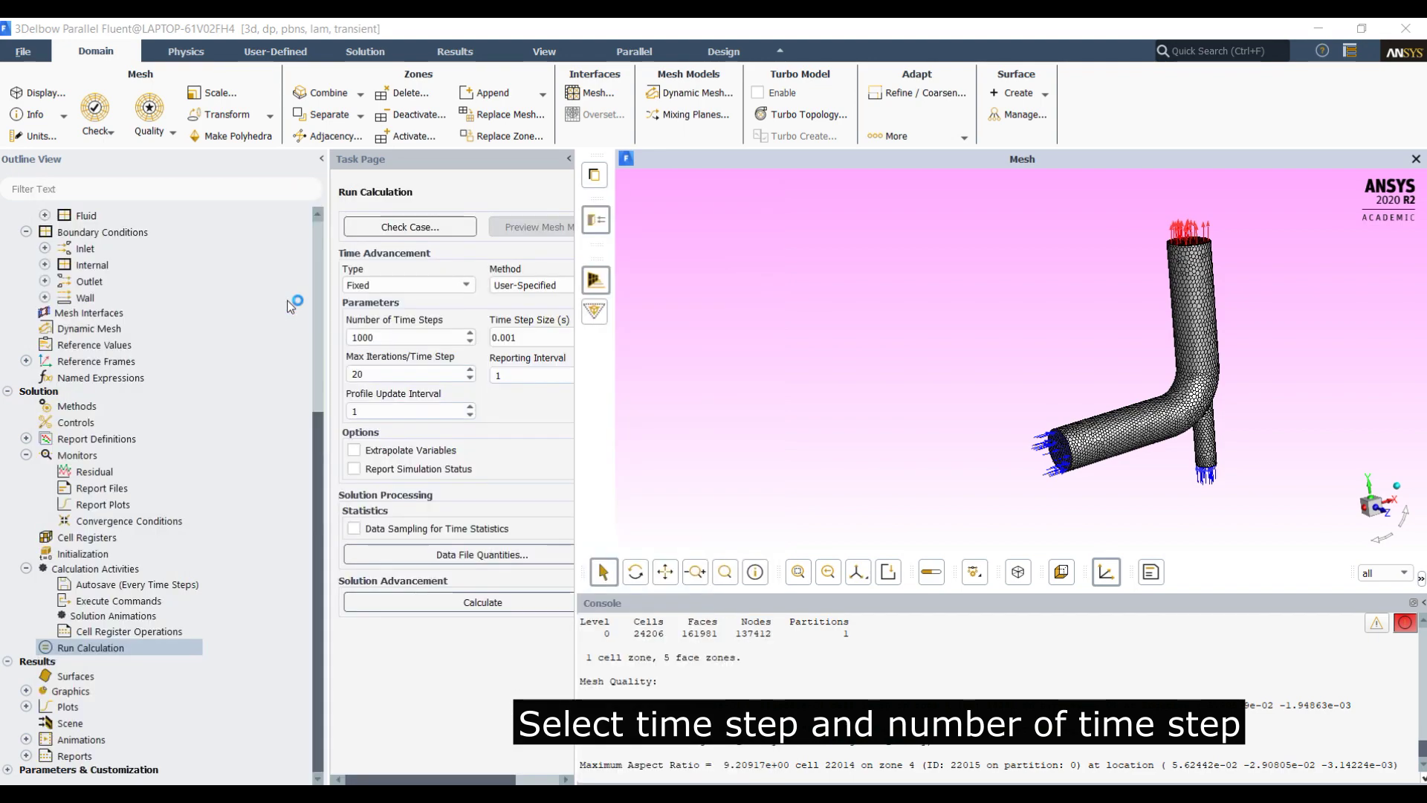
click(1360, 28)
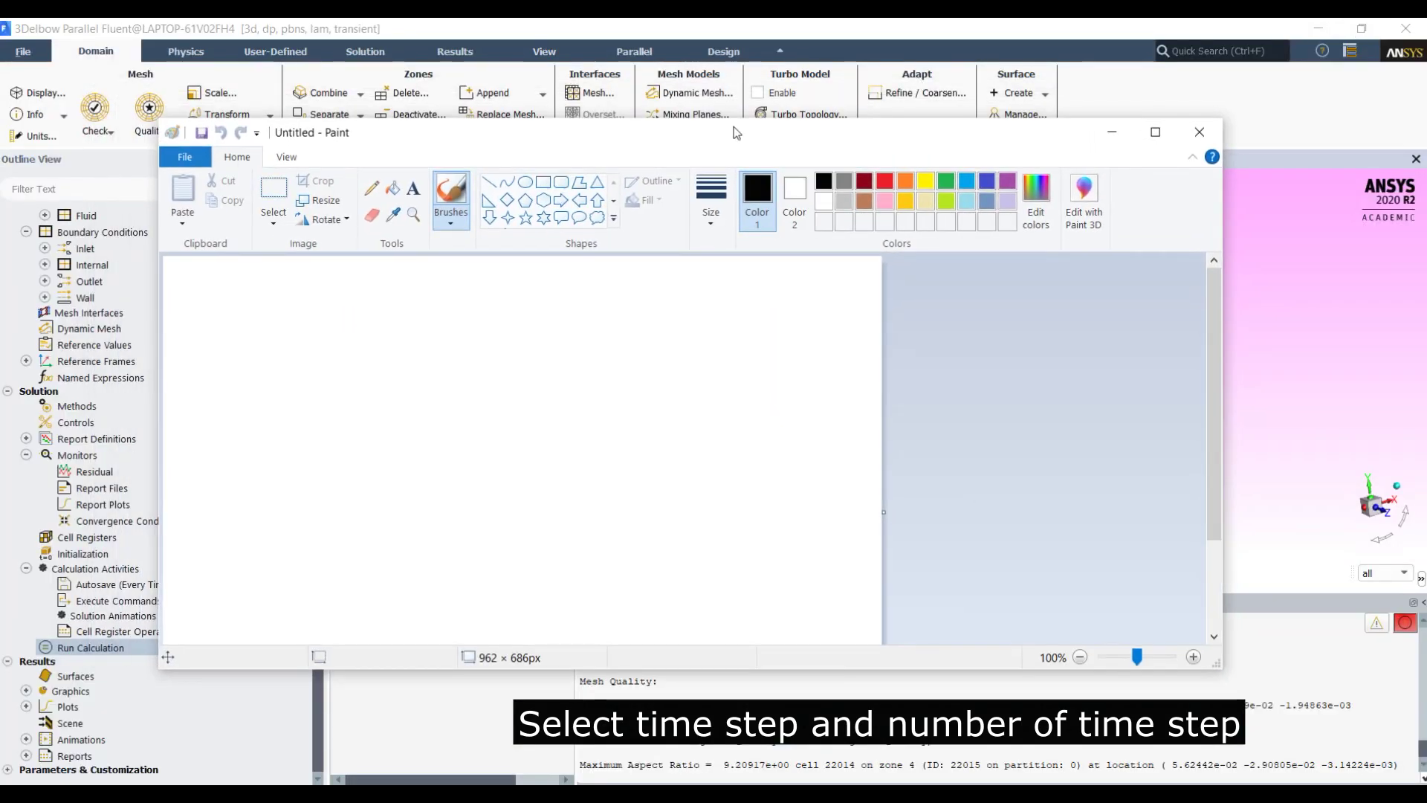
drag(733, 136, 898, 409)
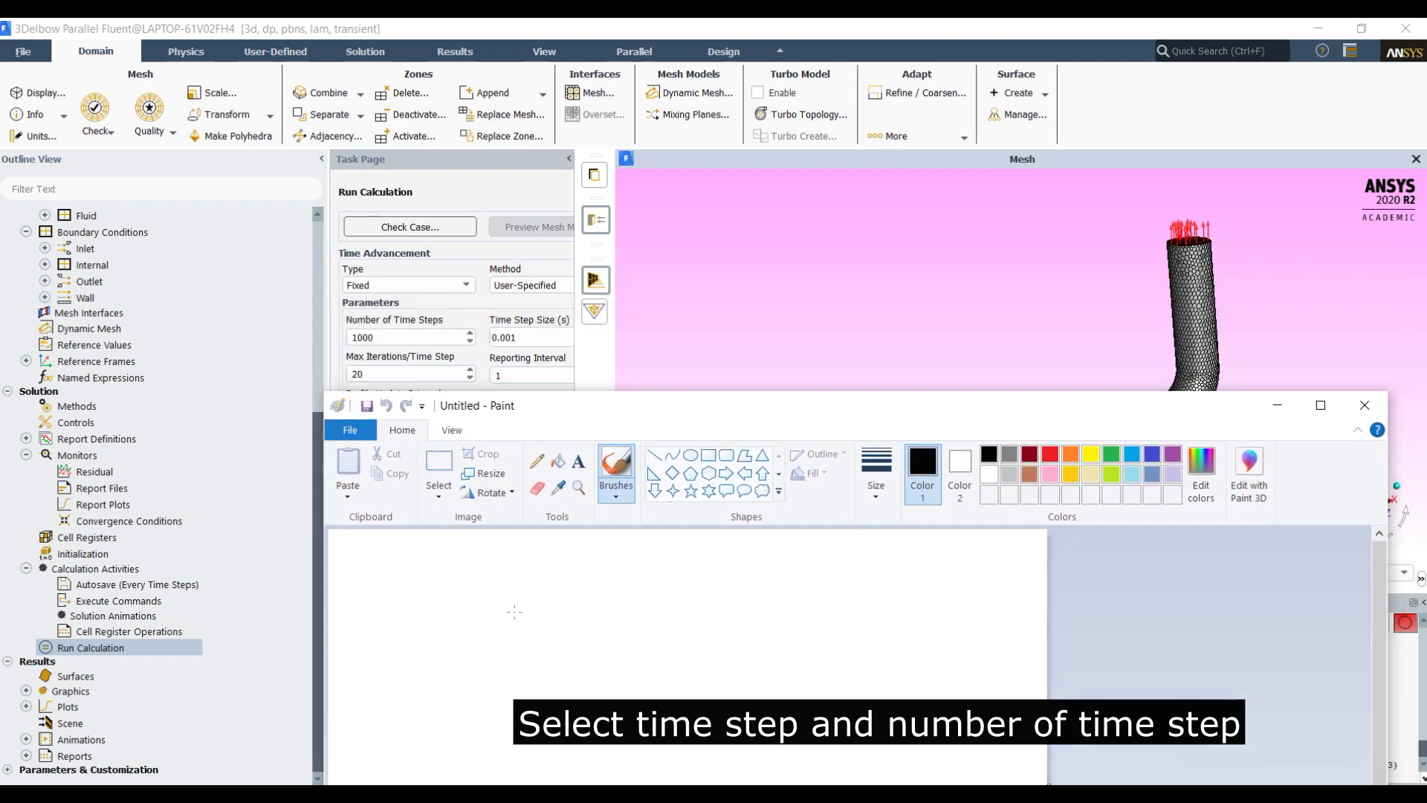
- Type the flow time formula in a Paint text box and widen the box
click(578, 460)
click(482, 561)
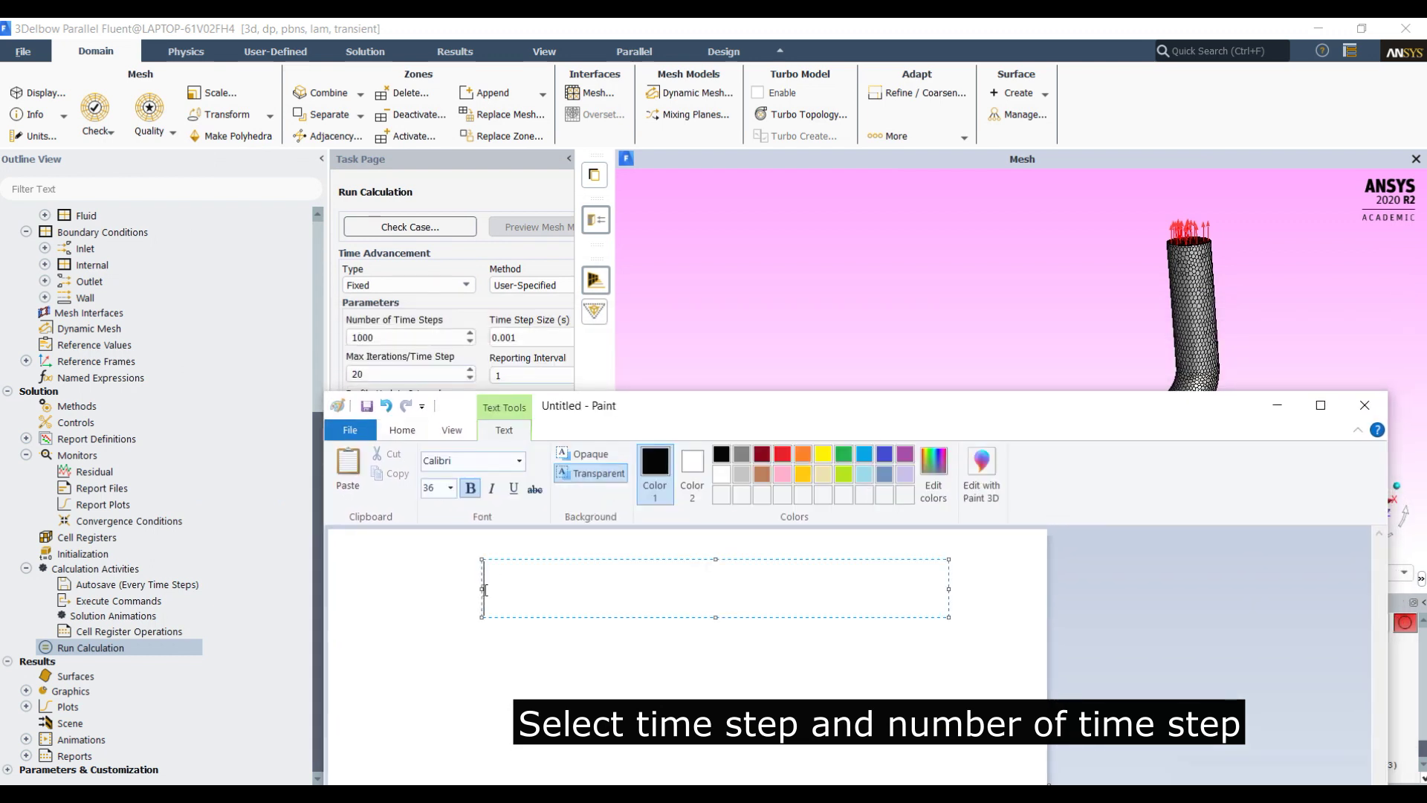
text(flow tim)
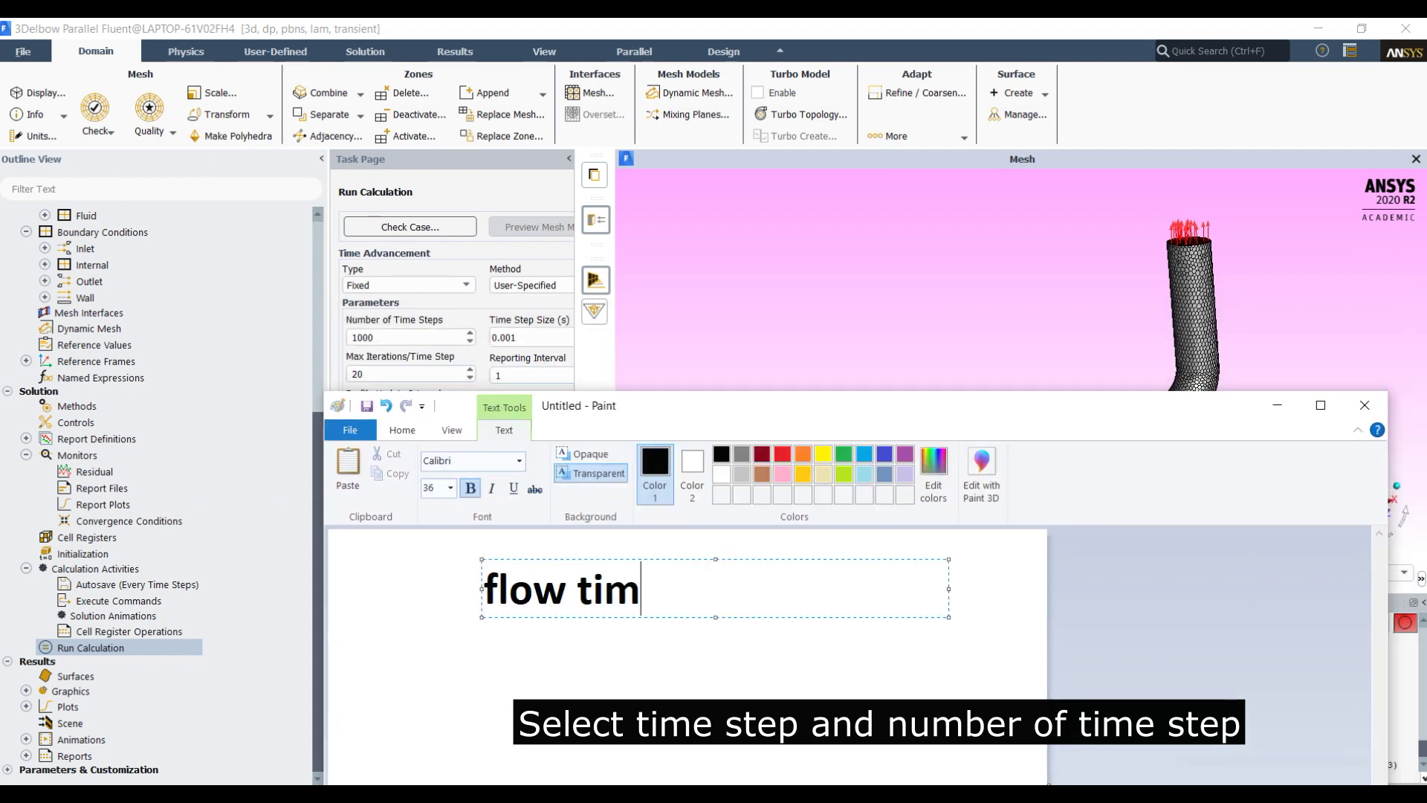
text(e = N)
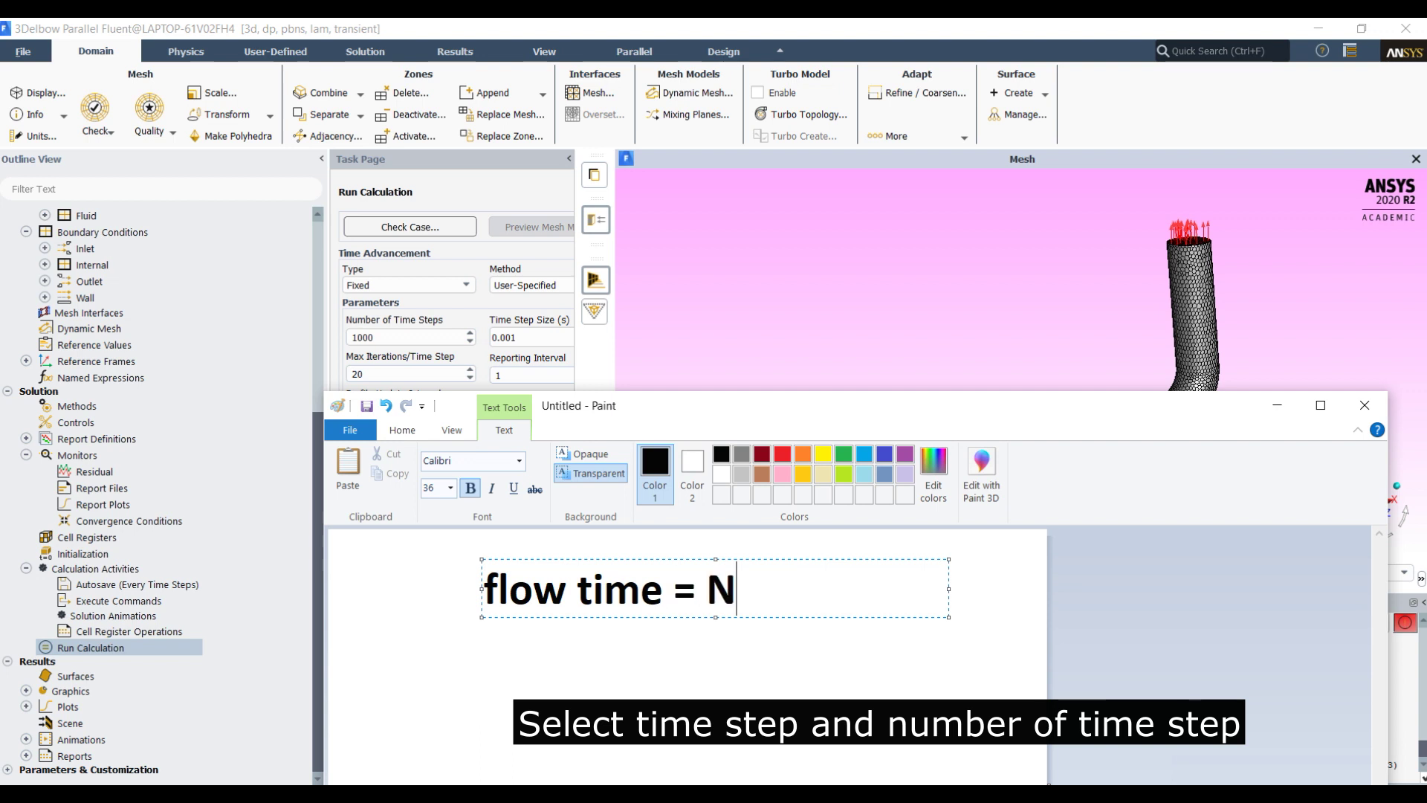
text(o)
text(. time s)
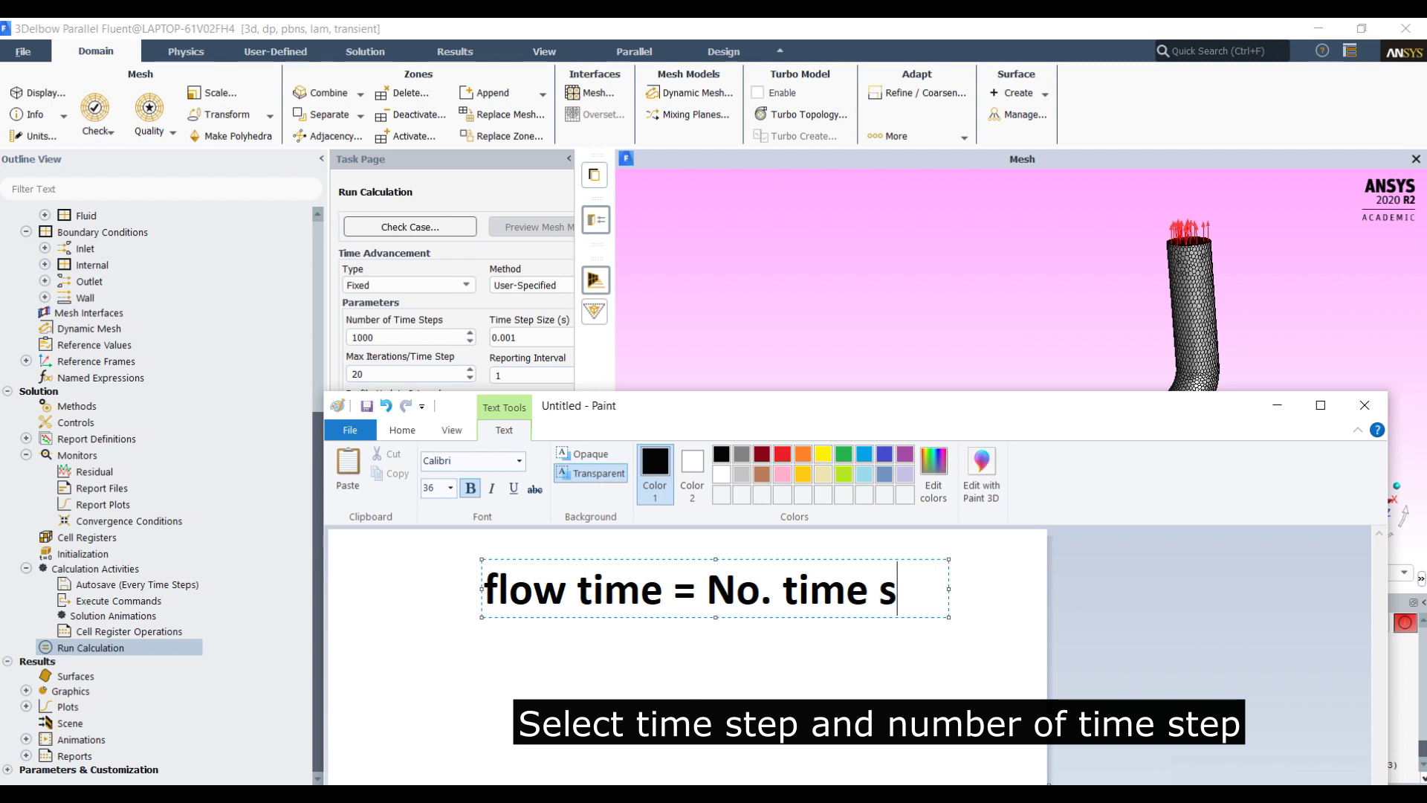
text(e)
key(BackSpace)
text(tep )
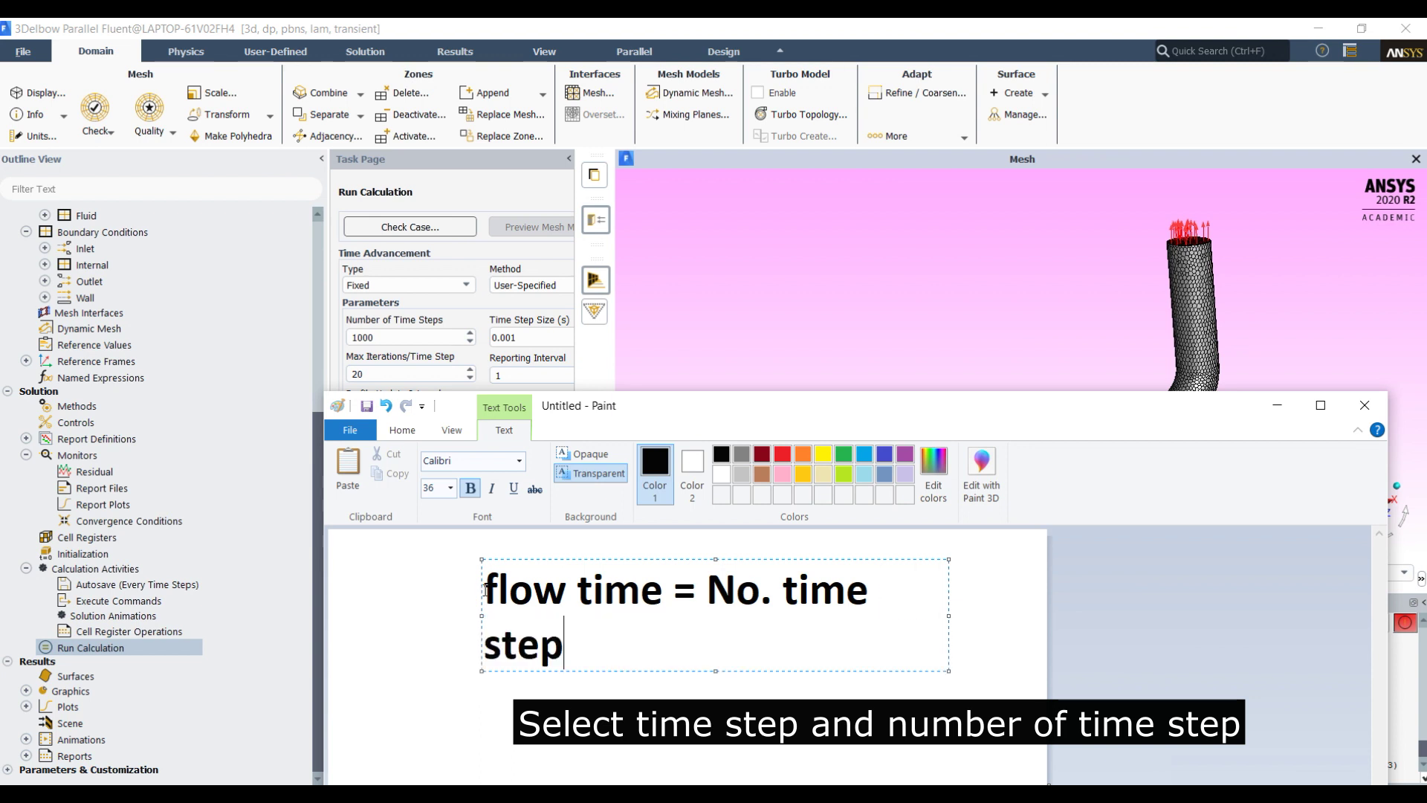
text(x )
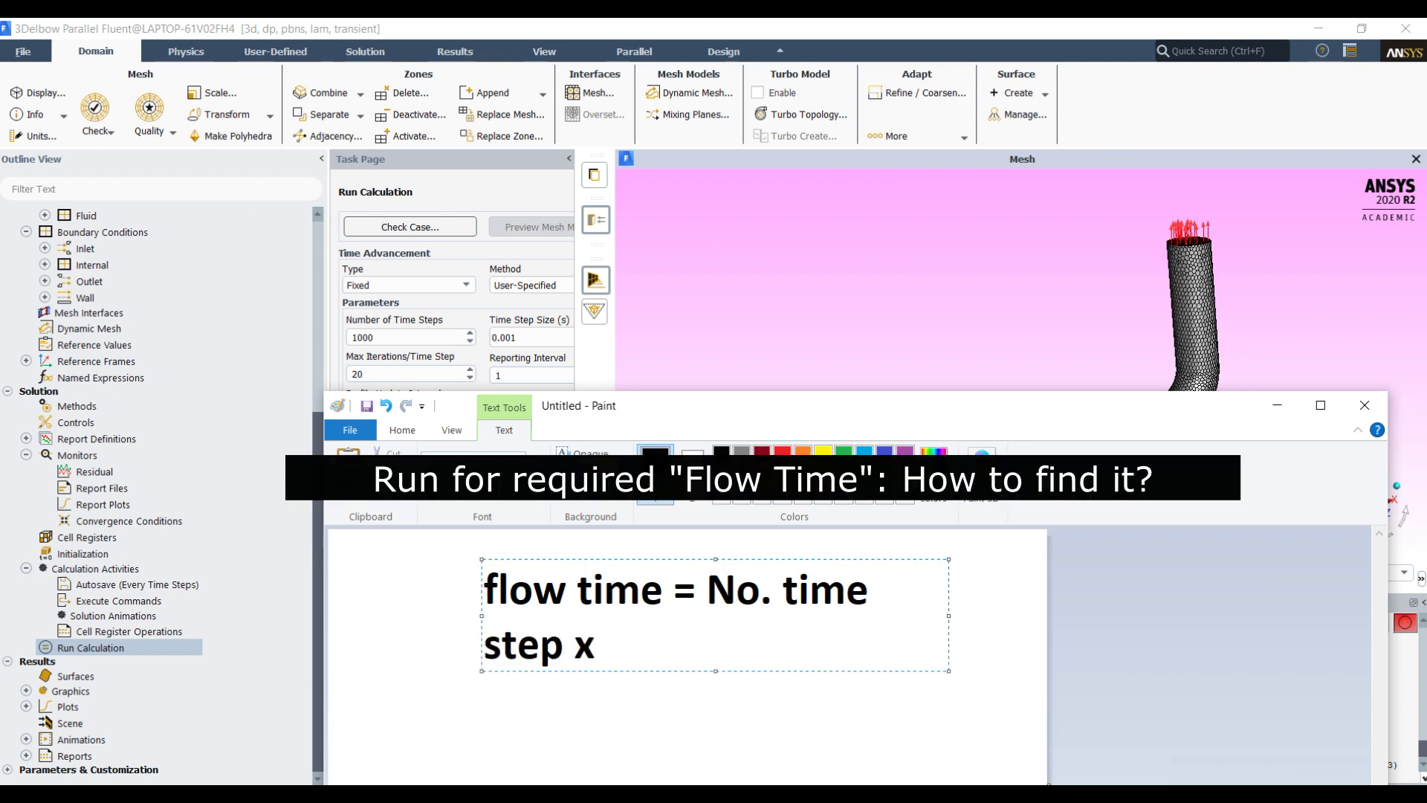
text(flow)
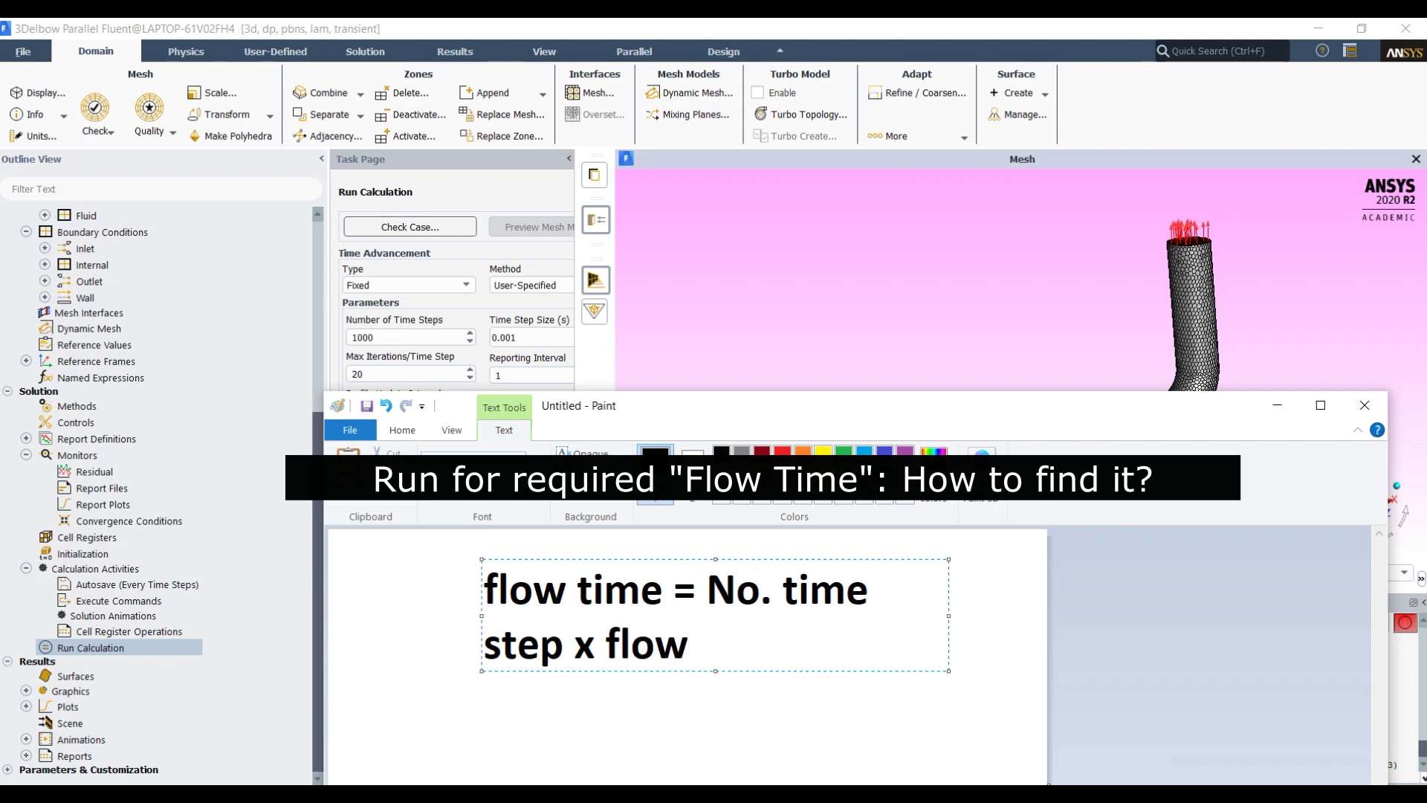
key(BackSpace)
key(BackSpace)
key(BackSpace)
key(BackSpace)
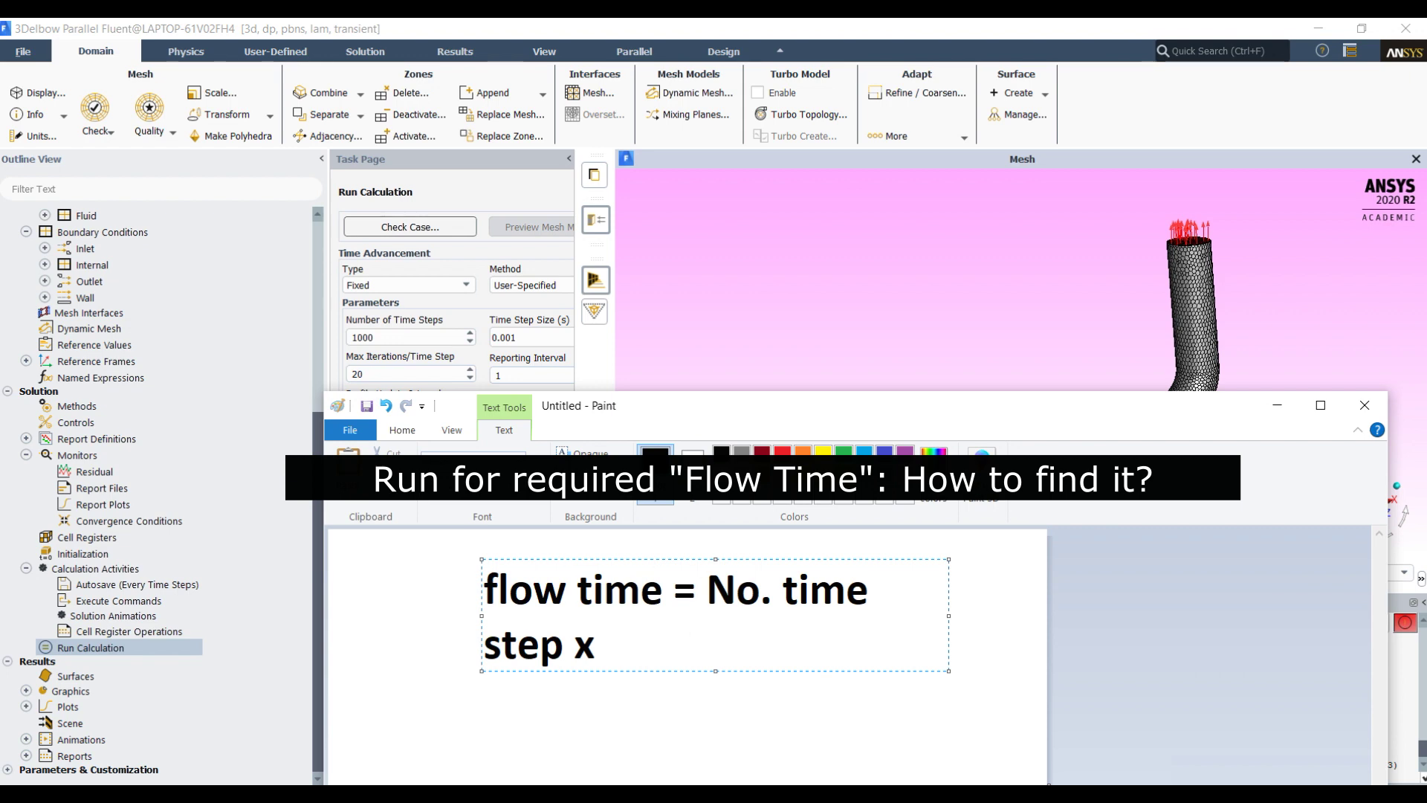
text(time ste)
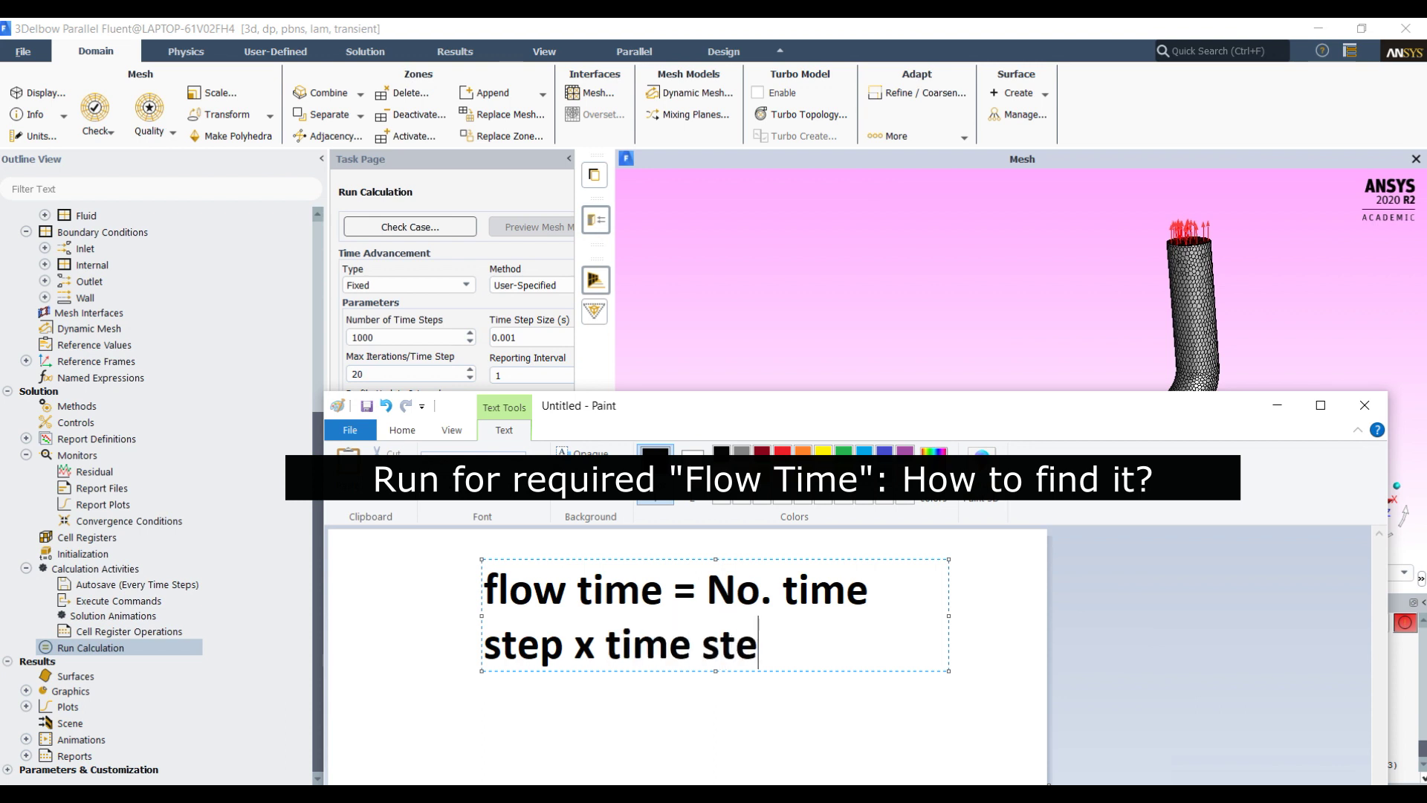
text(p)
drag(481, 617, 386, 616)
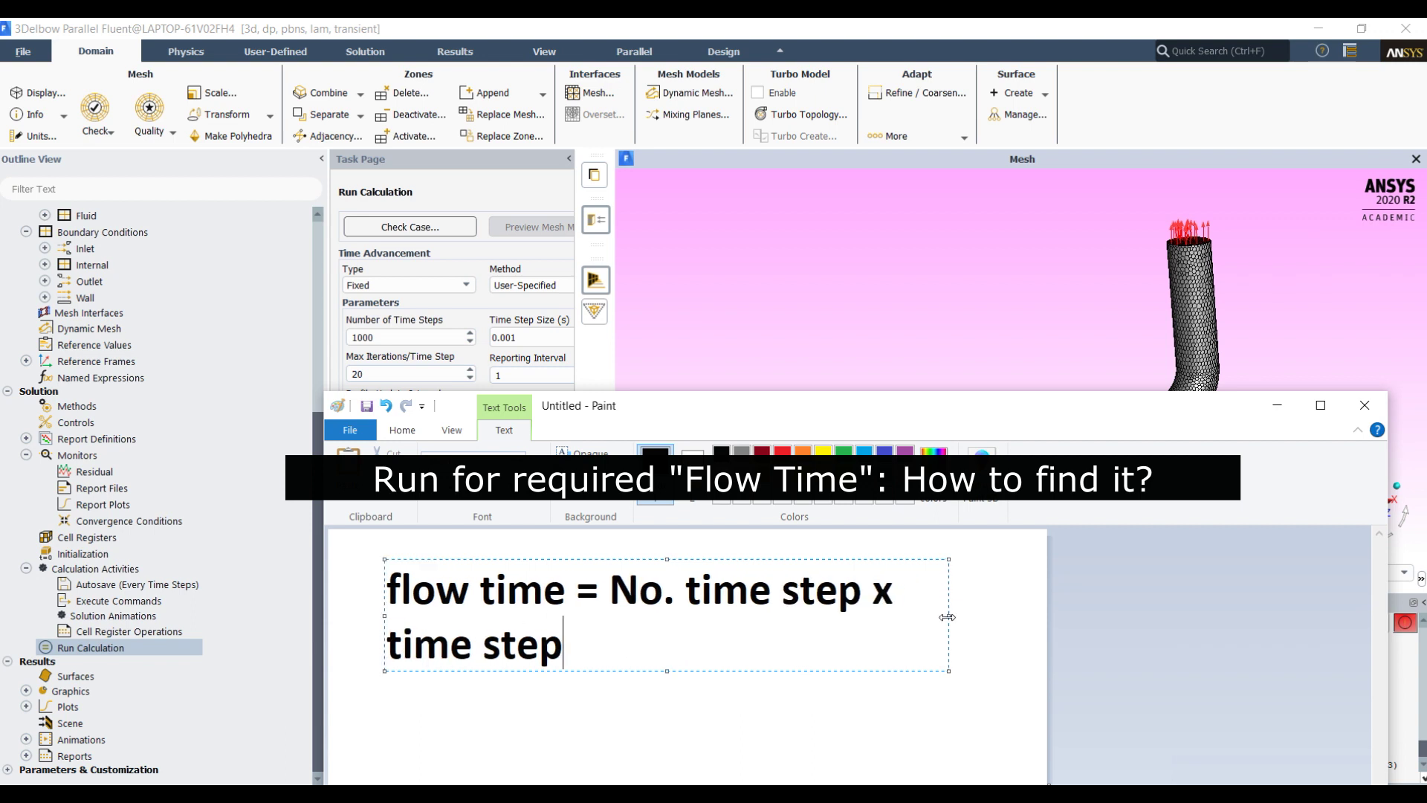
drag(950, 616, 1048, 615)
- Colour the words 'No. time step' blue
drag(870, 594, 601, 594)
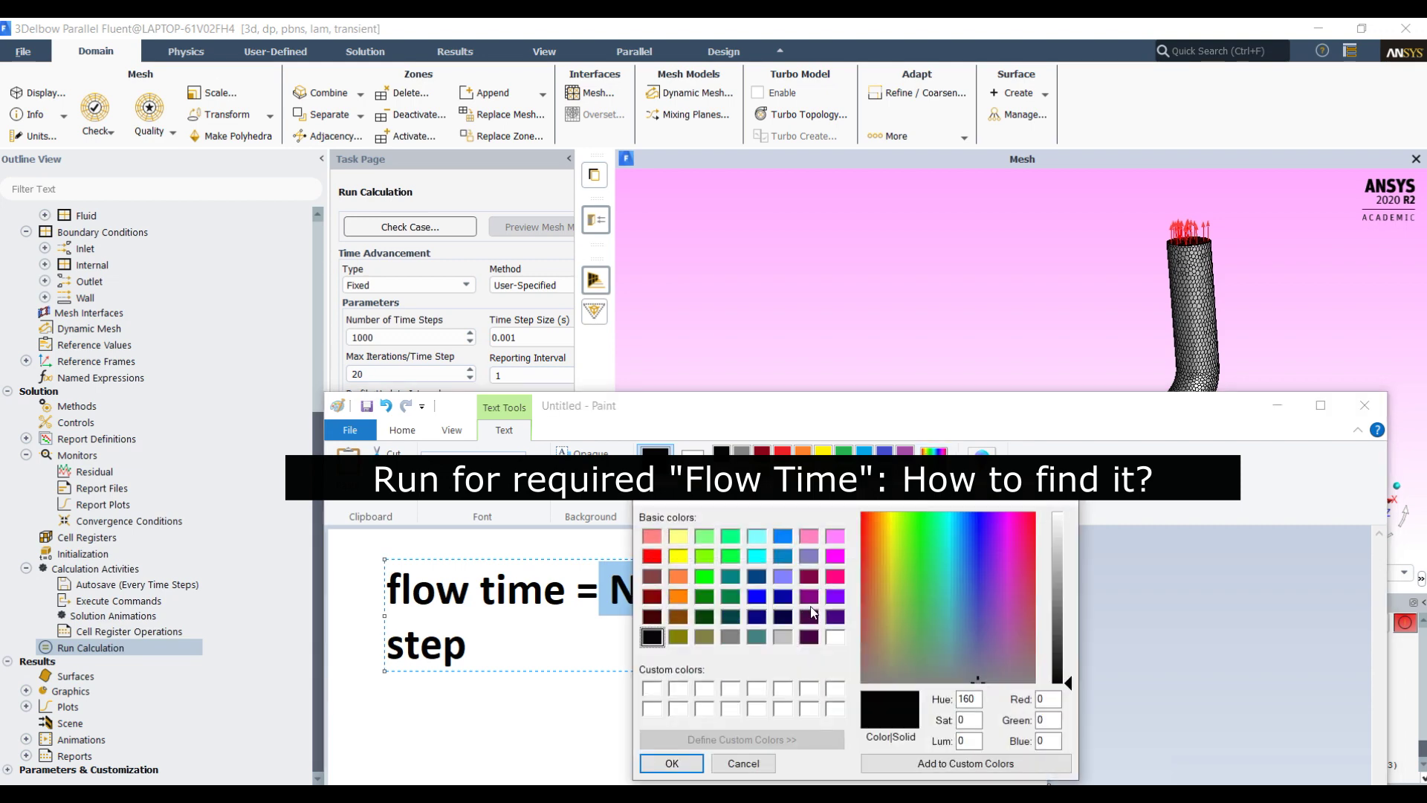
click(758, 597)
click(664, 763)
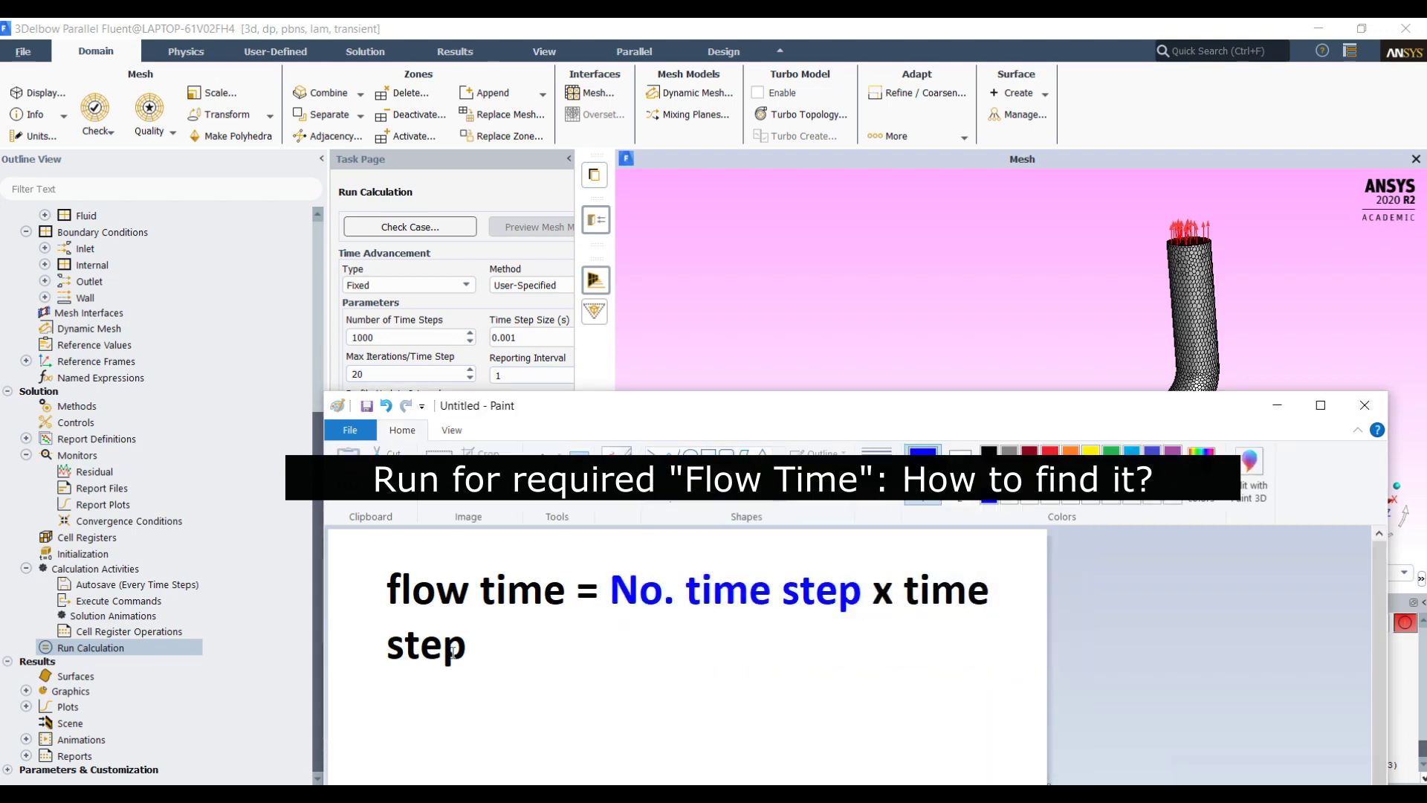
- Add the lines '= 1000 x 0.001 sec' and '= 1 sec', then commit the text
click(505, 716)
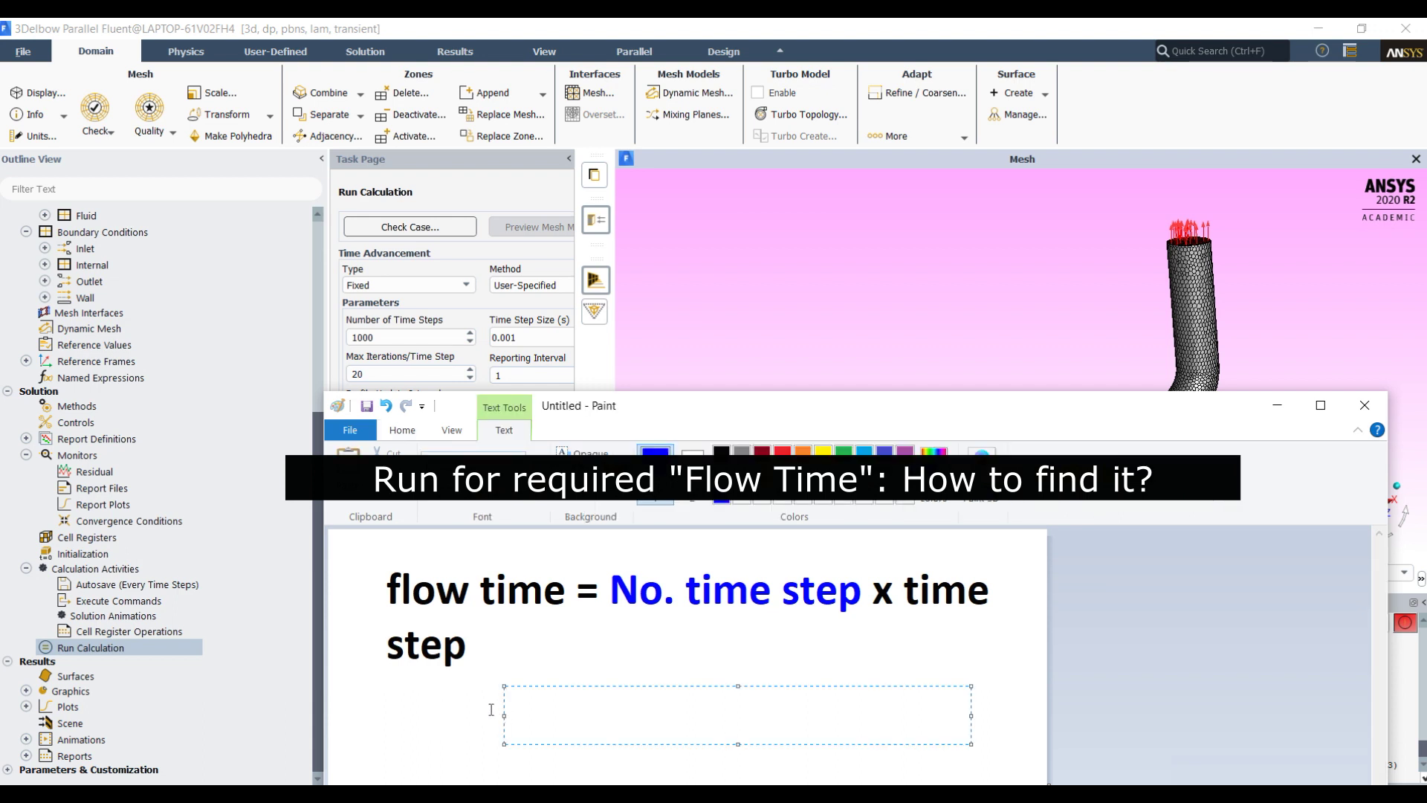
text(=)
text( 1000)
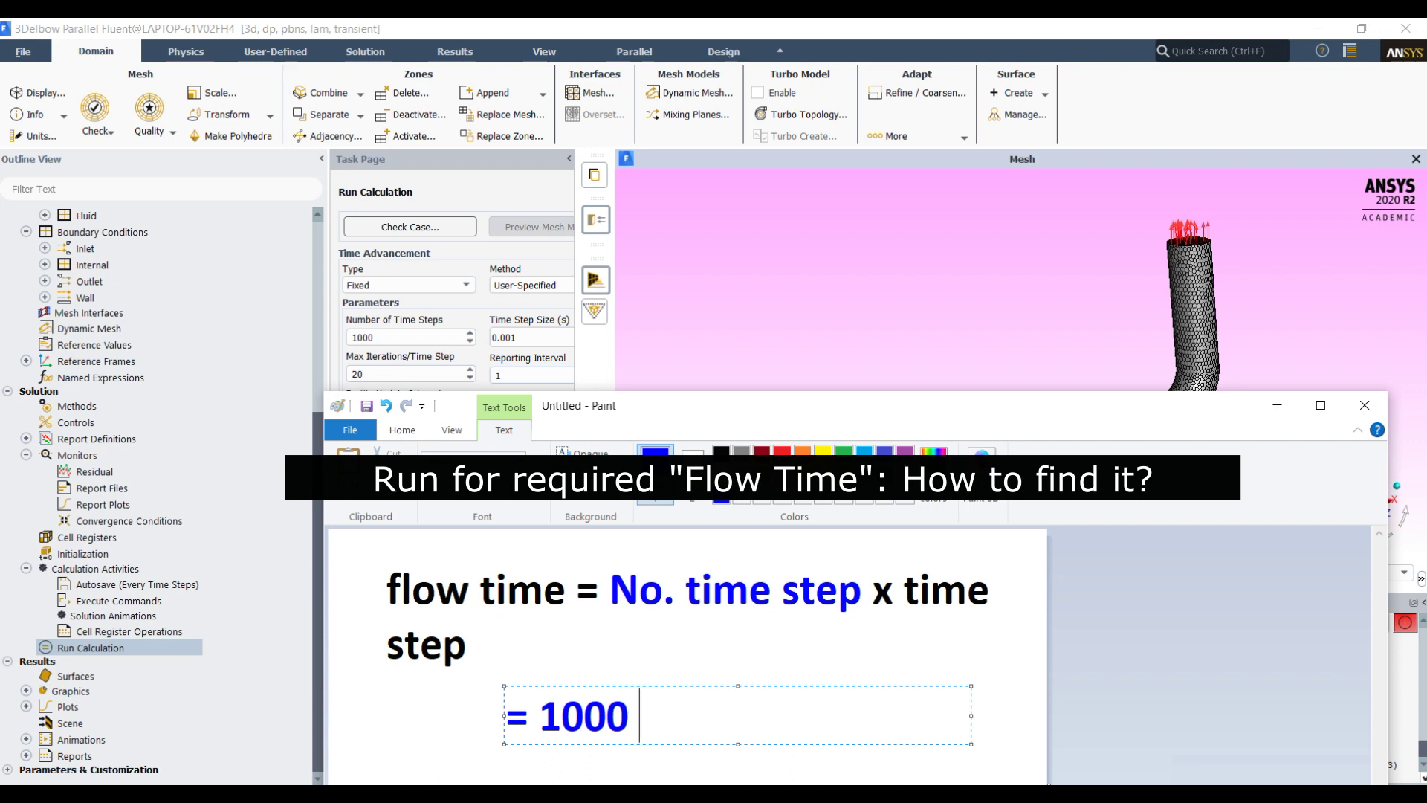
text( x )
text(0.0)
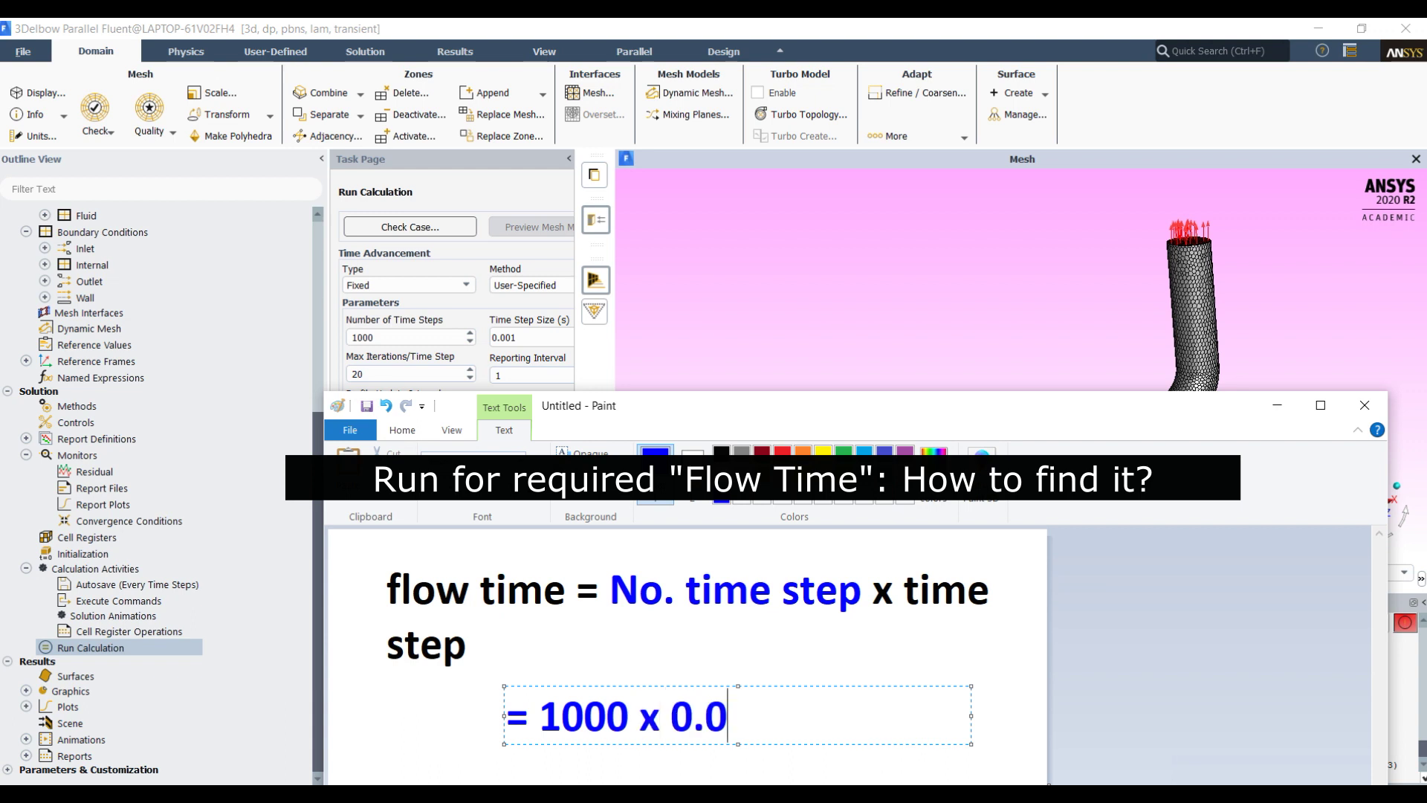
text(01)
key(Return)
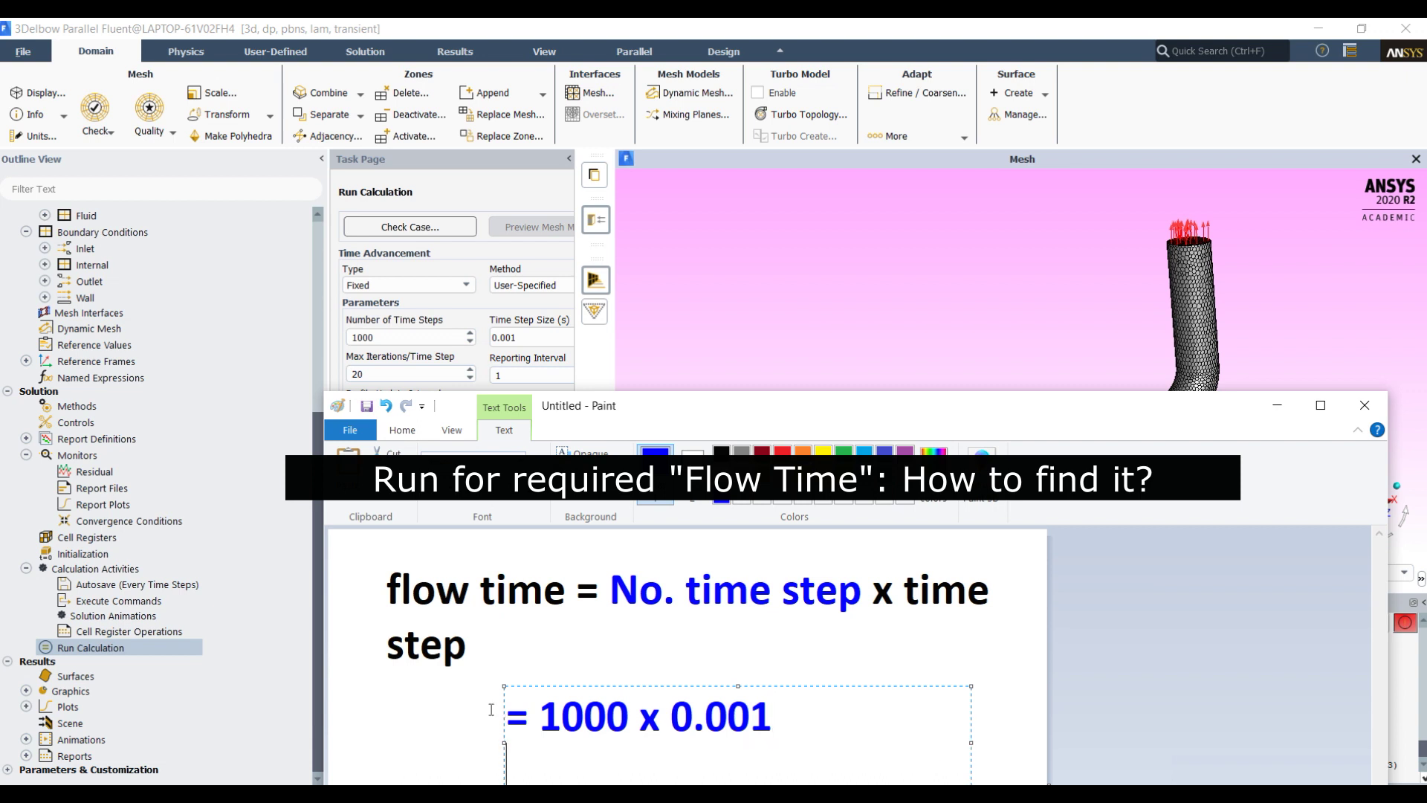
text(= )
text(1 sec)
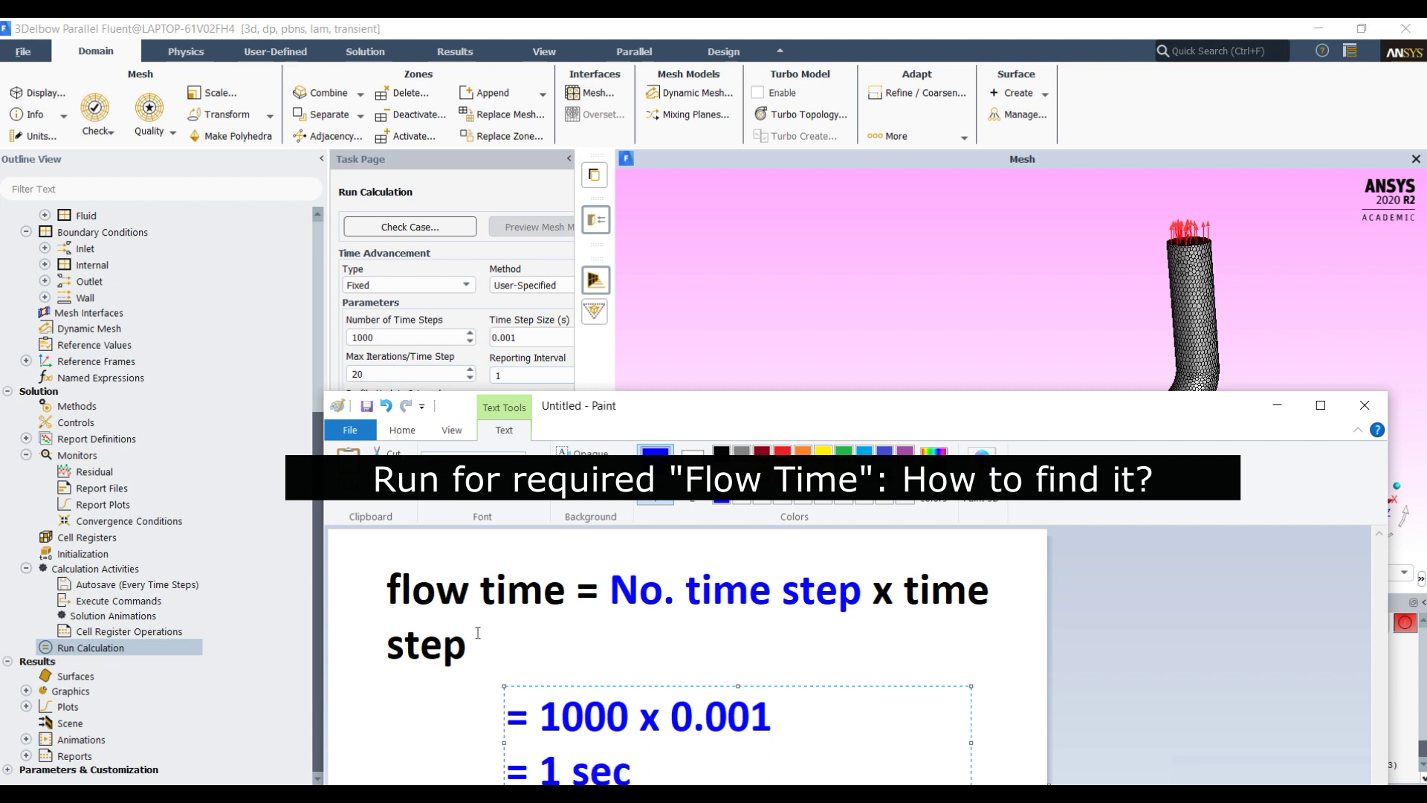
click(796, 714)
text(sec)
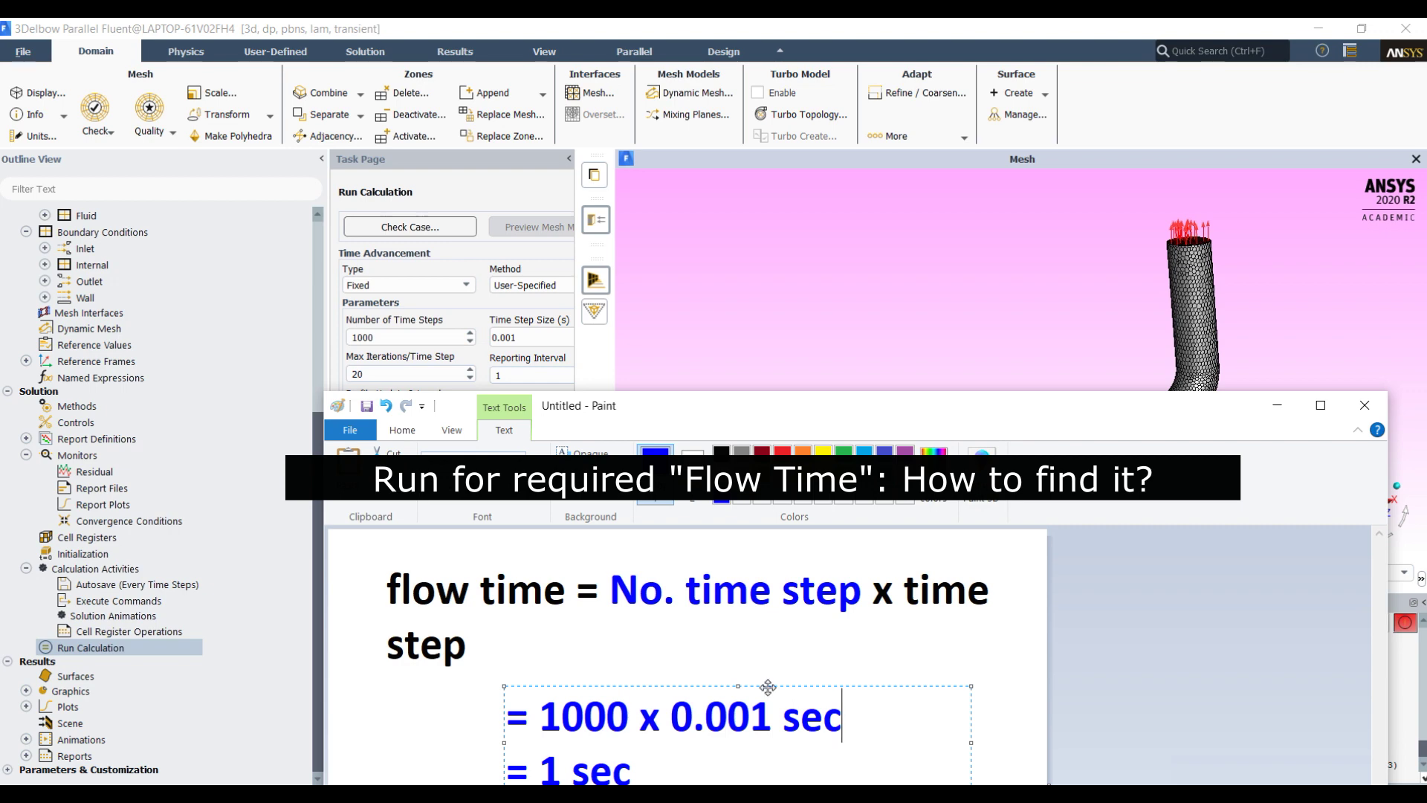
drag(770, 688, 786, 663)
click(988, 638)
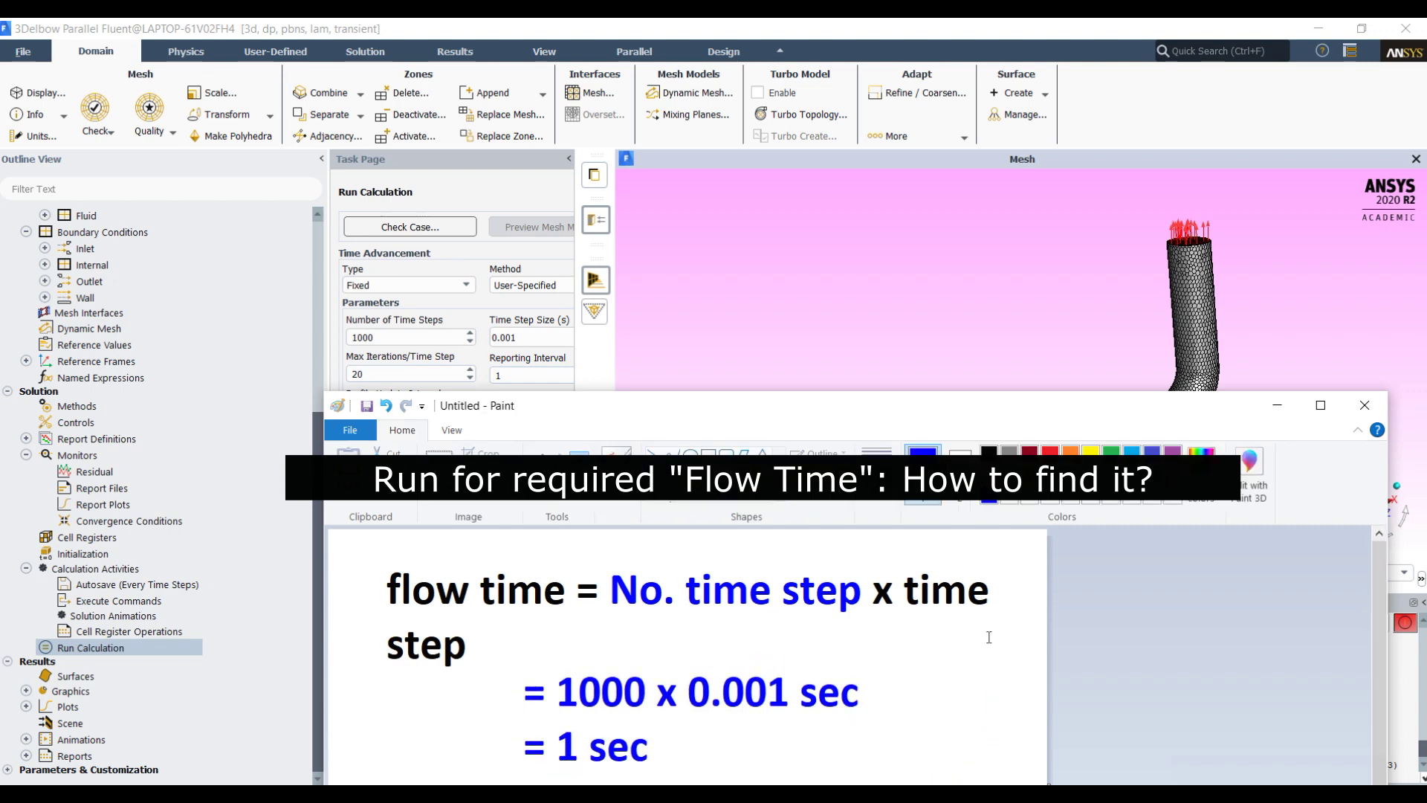
click(1277, 406)
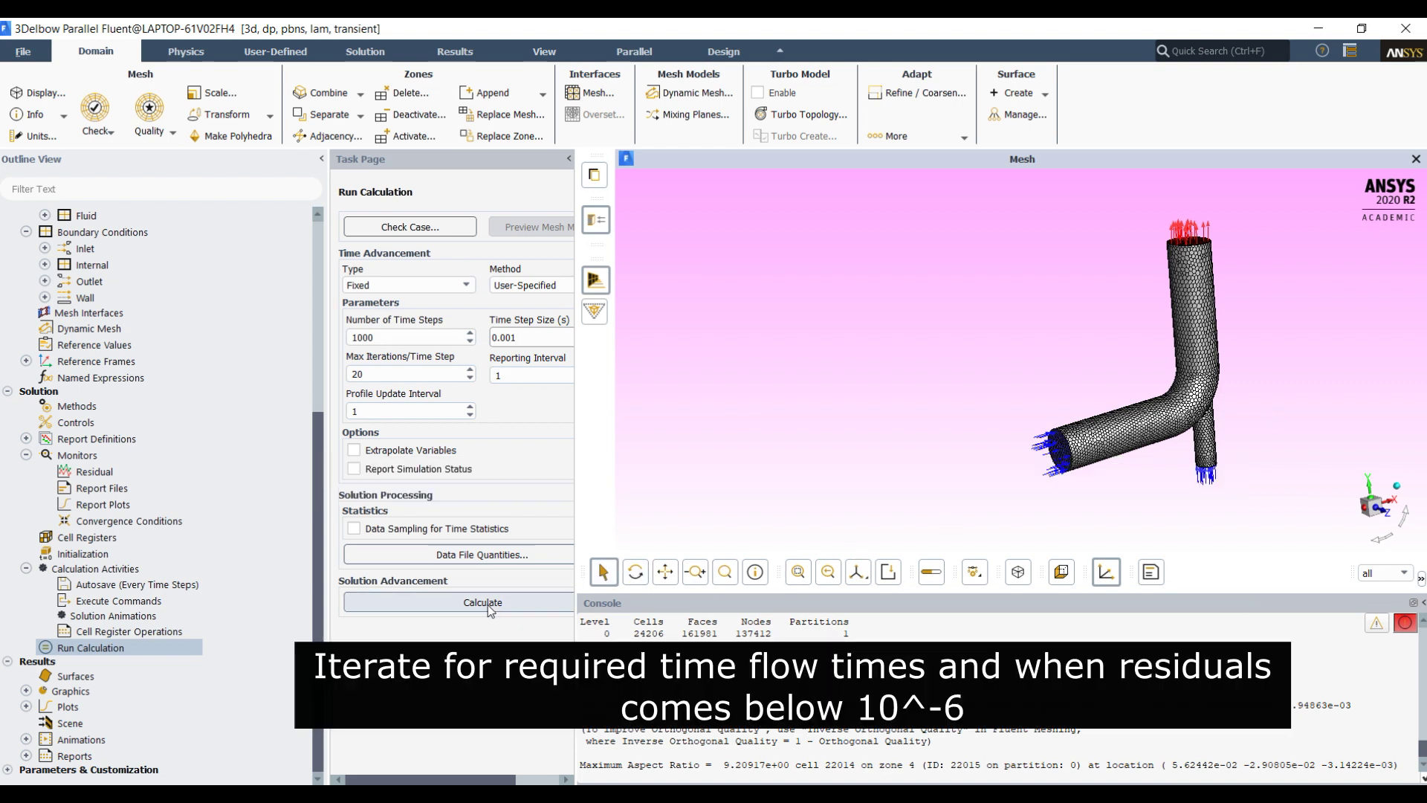
- Calculate the transient solution and let it run for about 260 iterations until Done
click(489, 609)
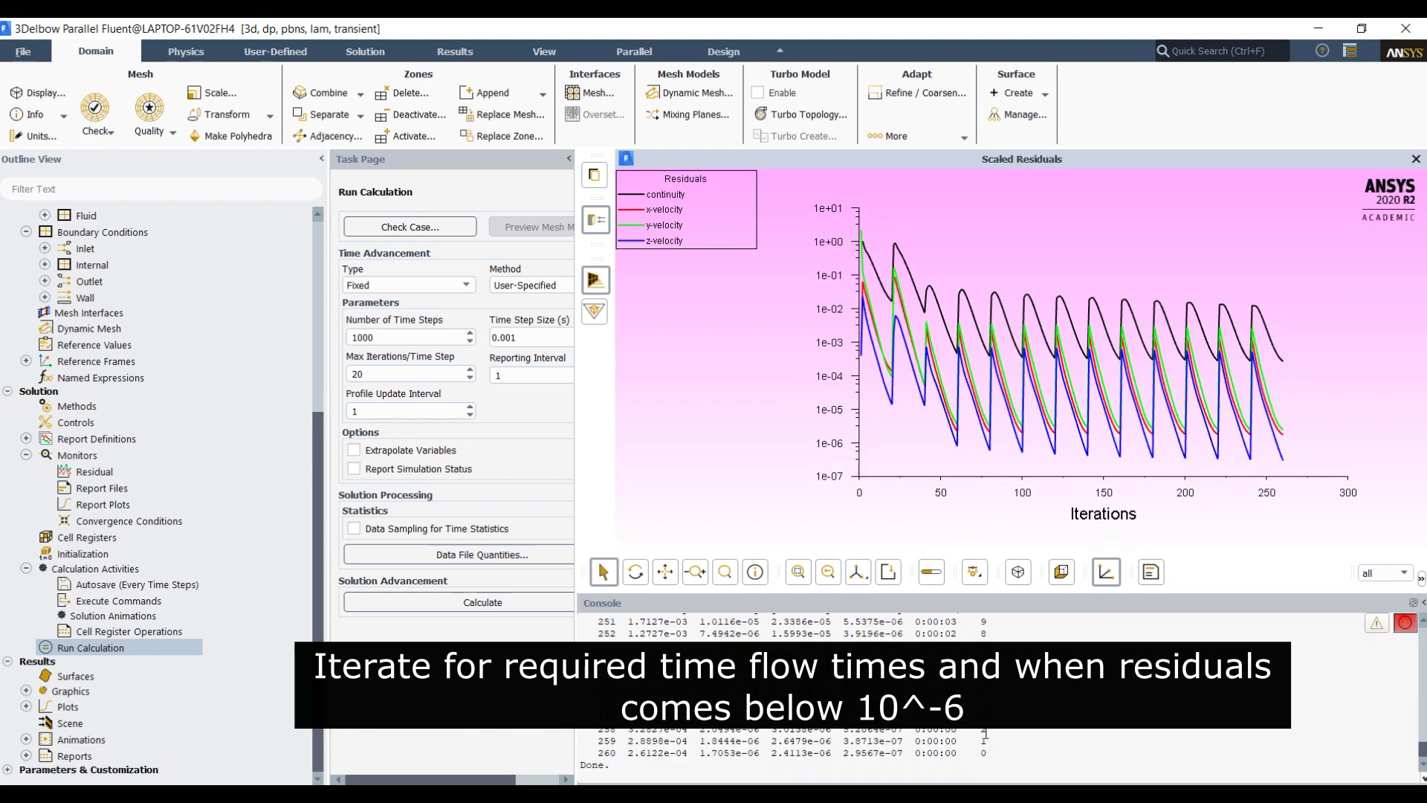
click(26, 690)
- Display static pressure contours on inlet1, inlet2, outlet and wall, then rotate the elbow
click(80, 726)
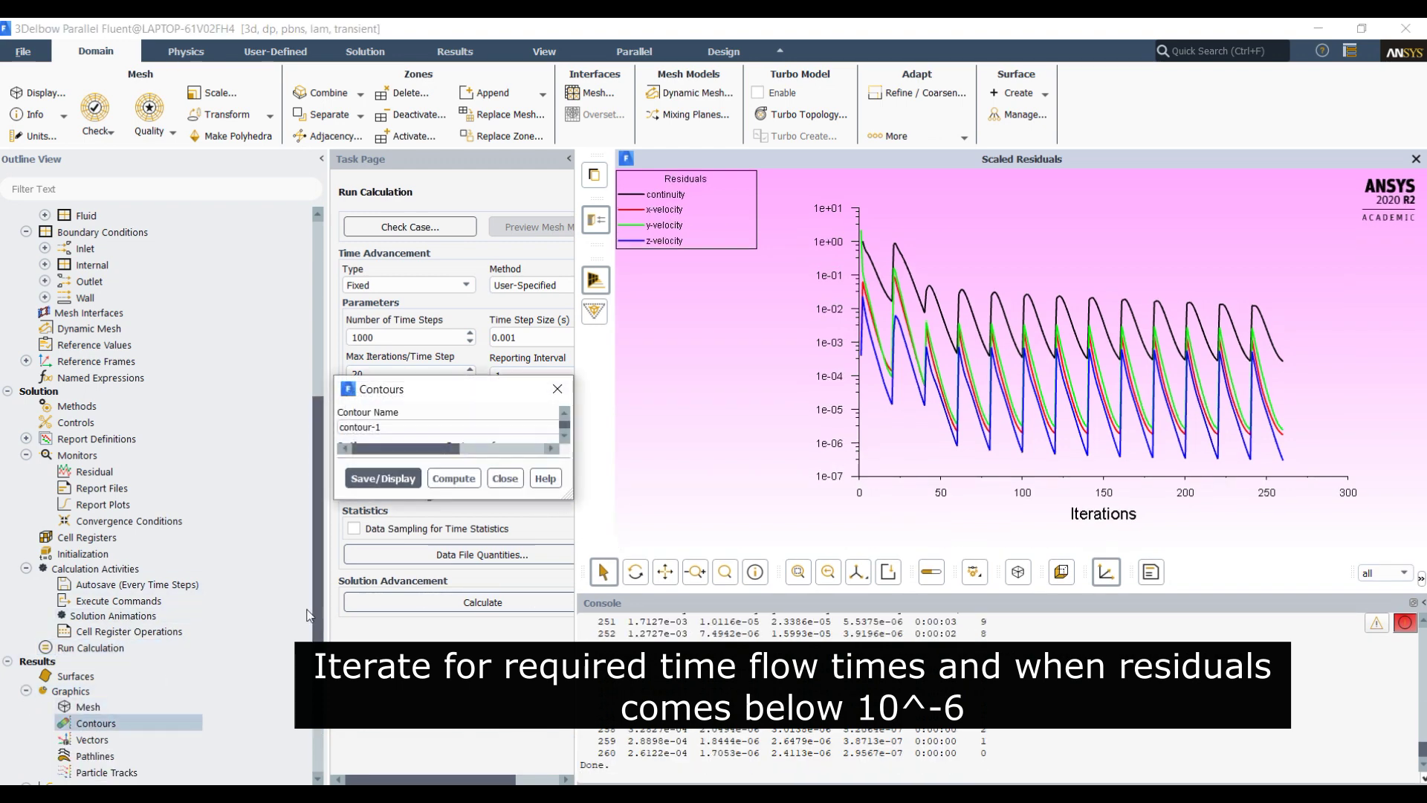
click(463, 739)
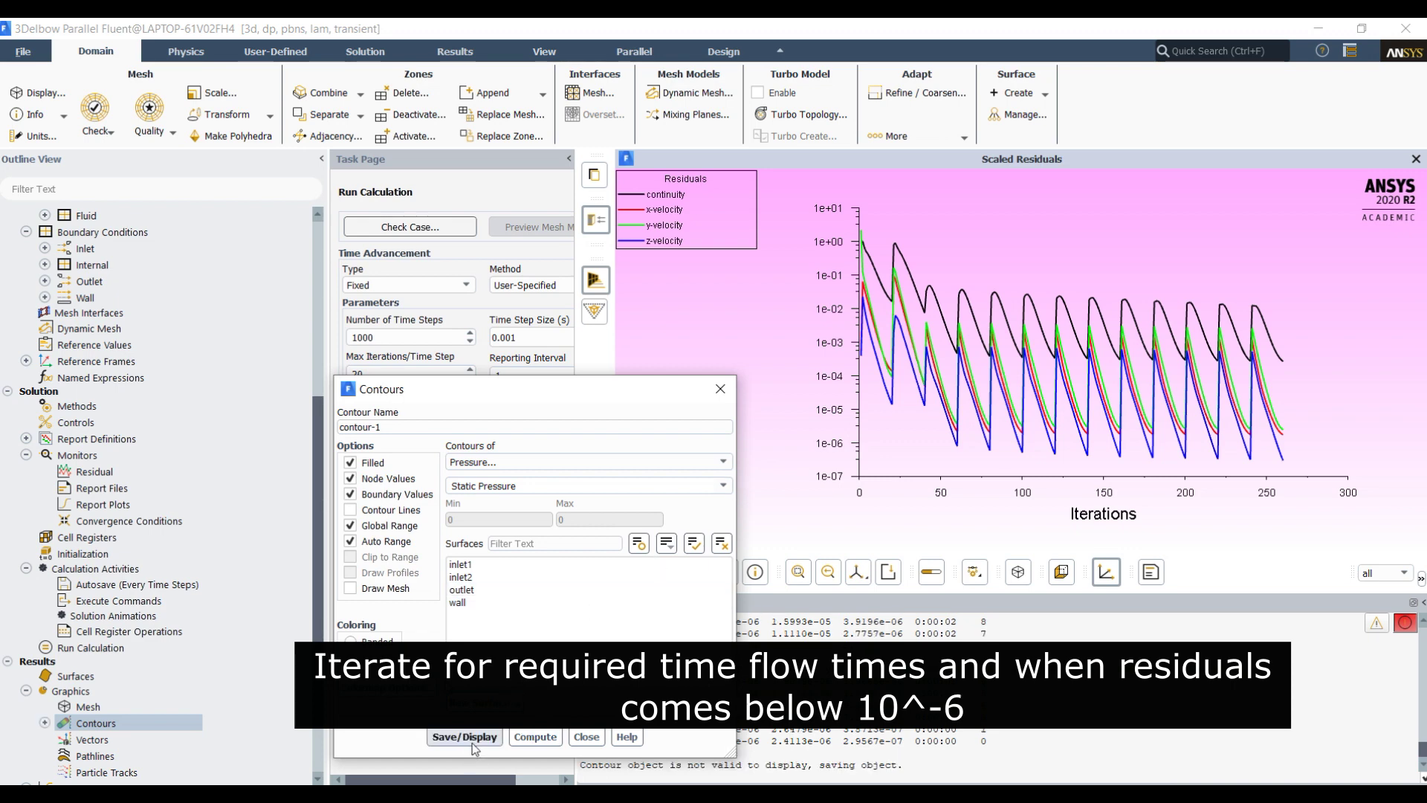
click(464, 736)
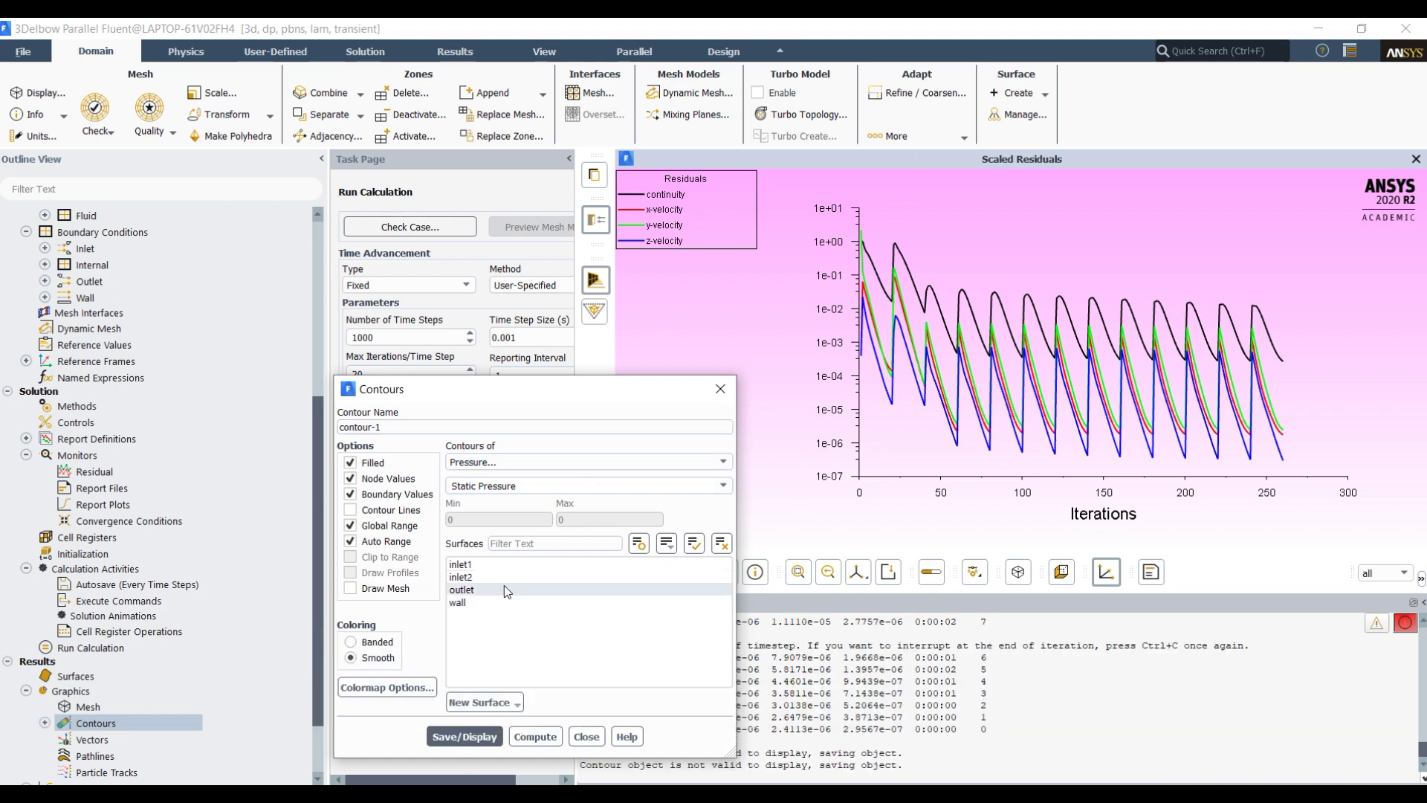
drag(504, 565, 501, 614)
click(476, 738)
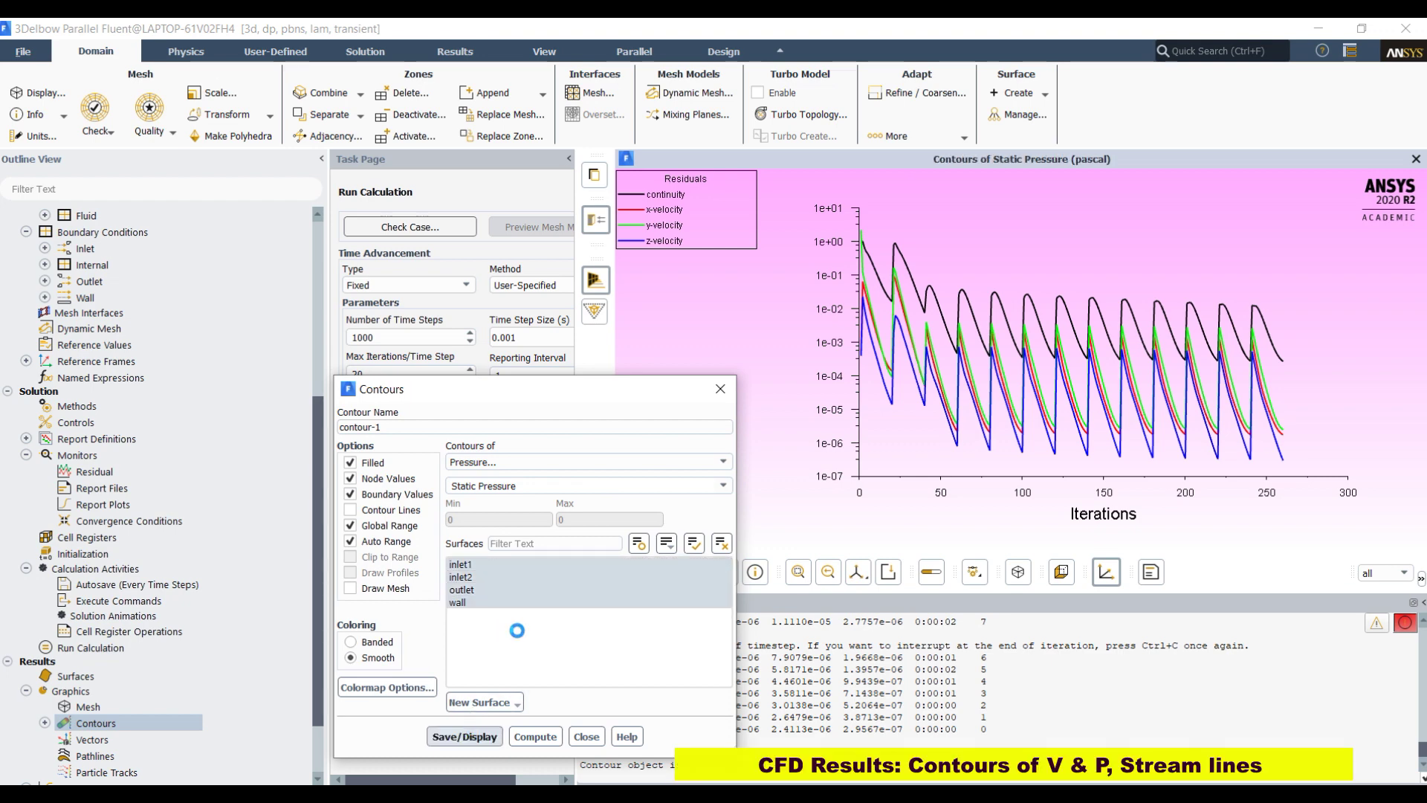
click(720, 390)
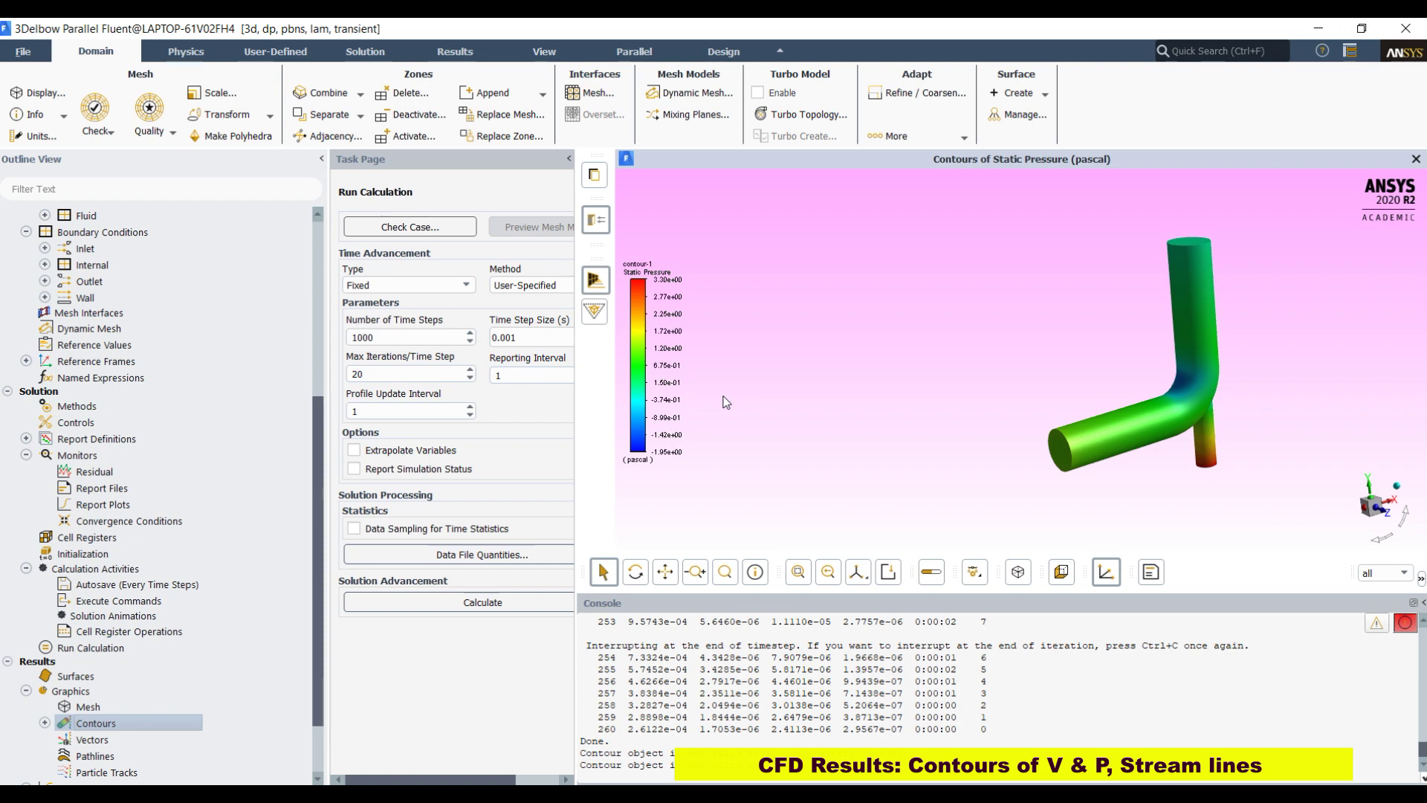
drag(1045, 441, 980, 435)
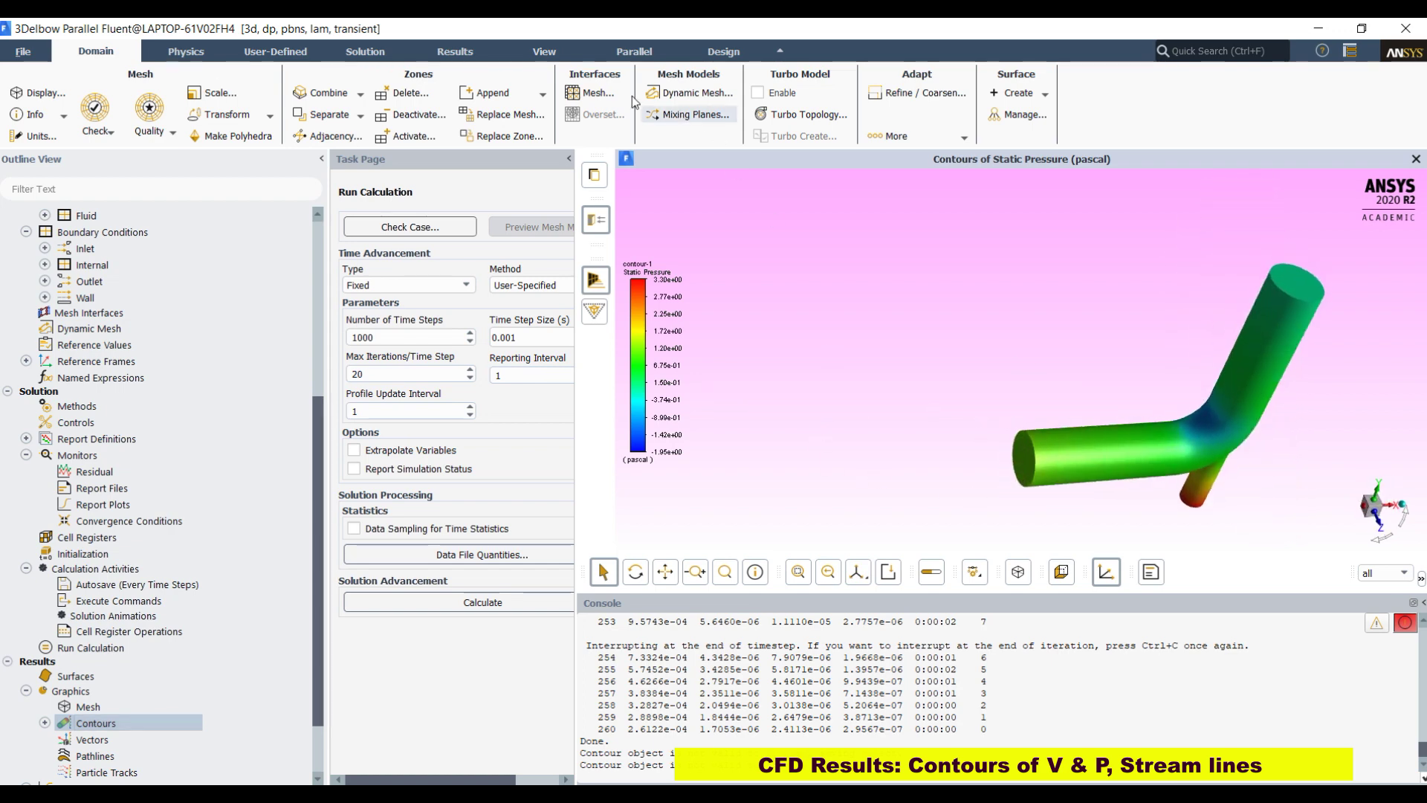
- Create an iso-surface named 'z-mid' at the mid Z-coordinate, about −0.0017 m
click(452, 56)
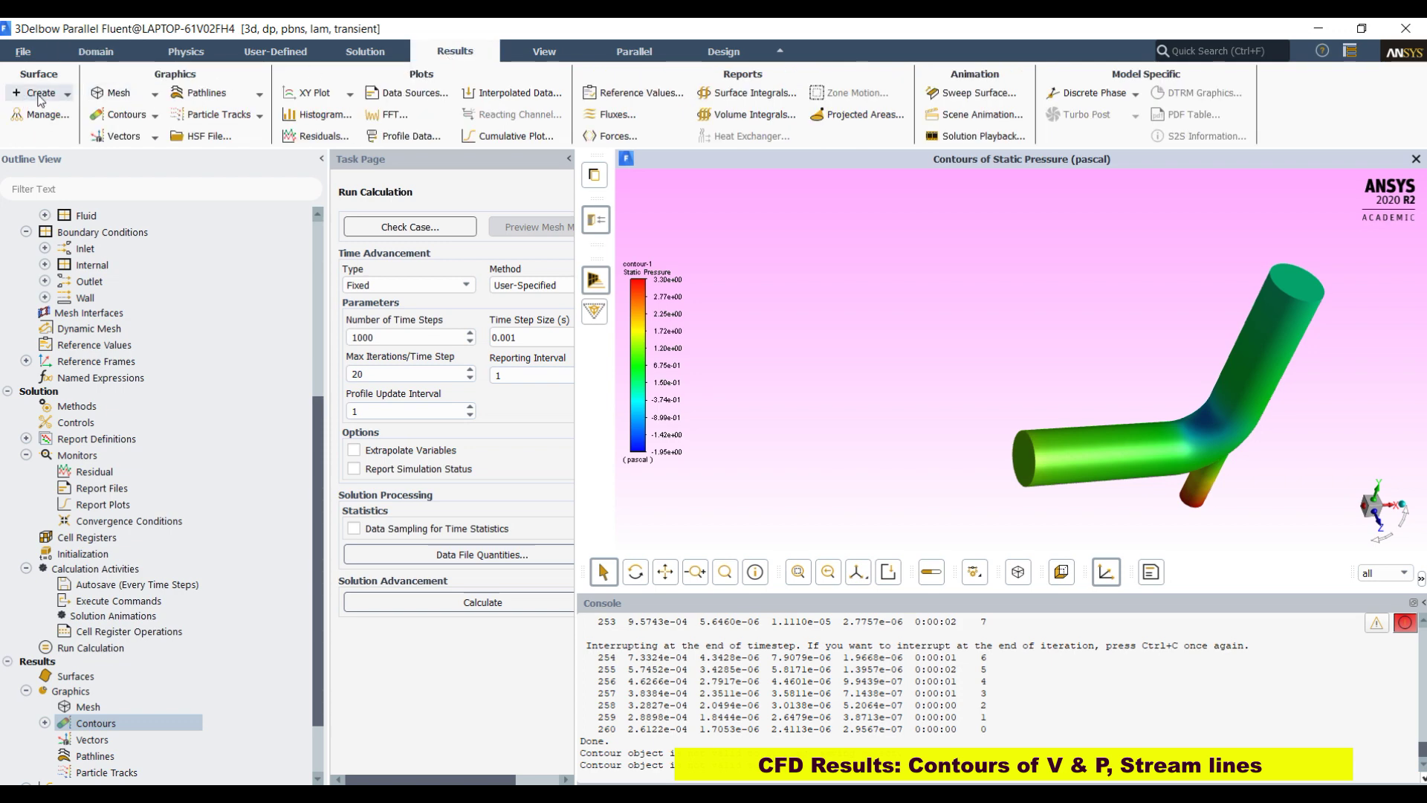
click(41, 92)
click(86, 246)
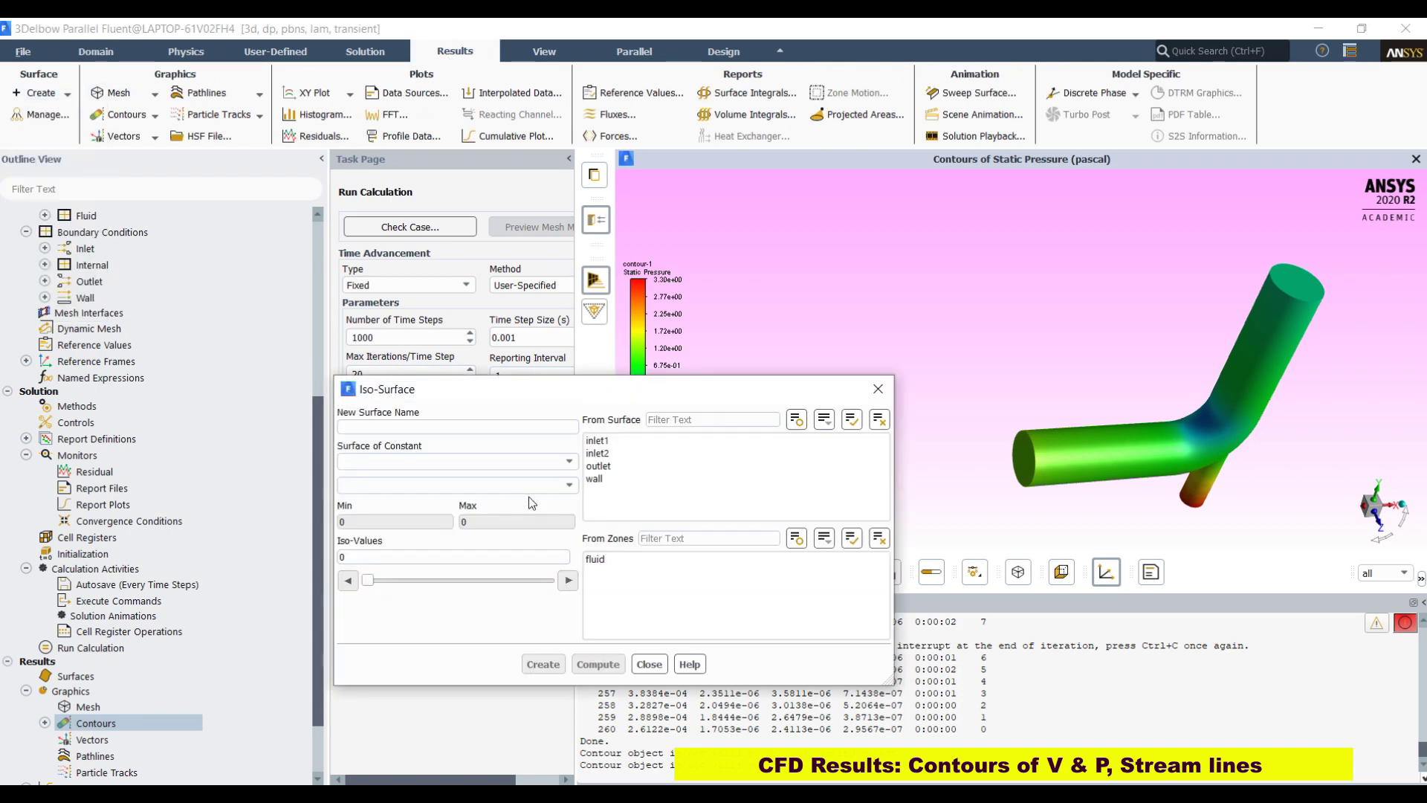
click(540, 462)
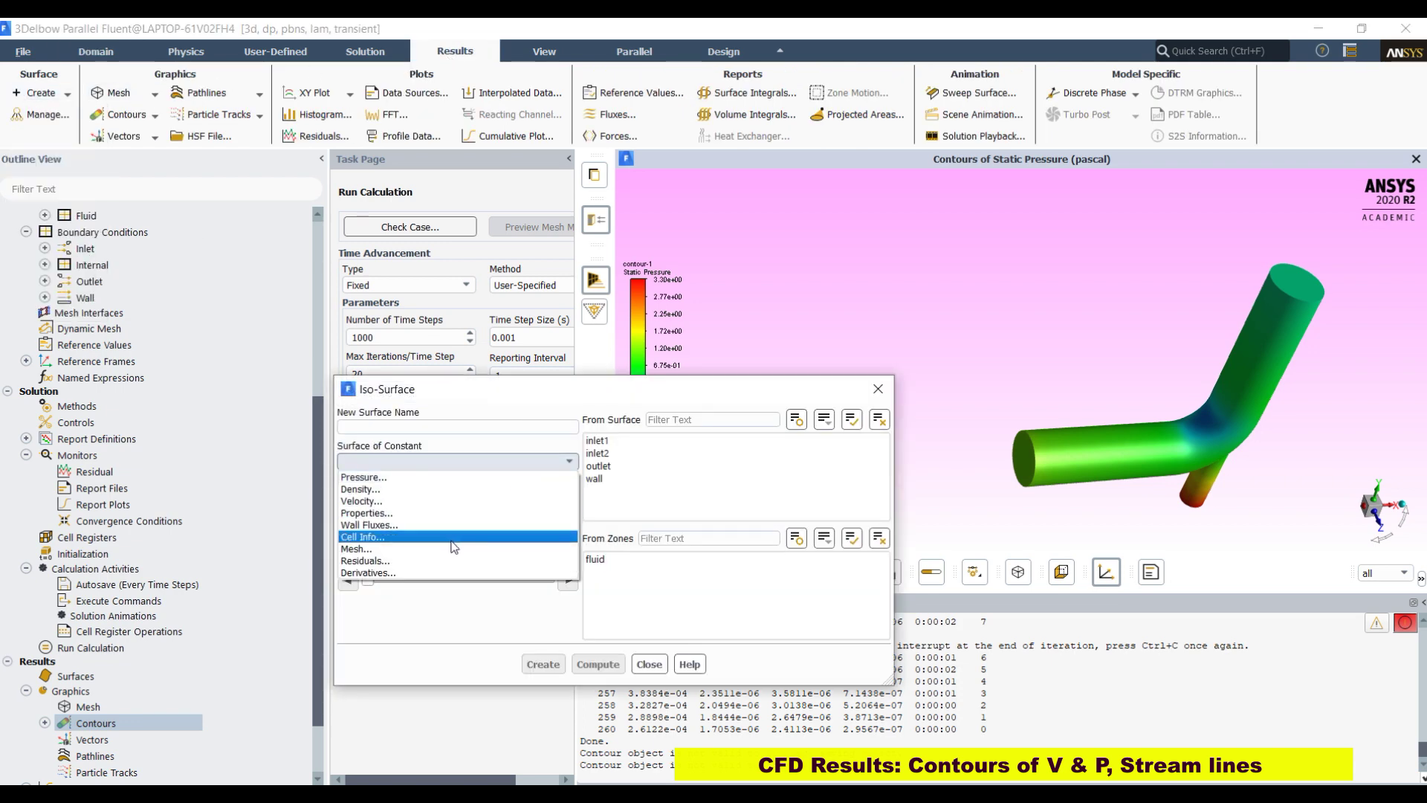
click(457, 550)
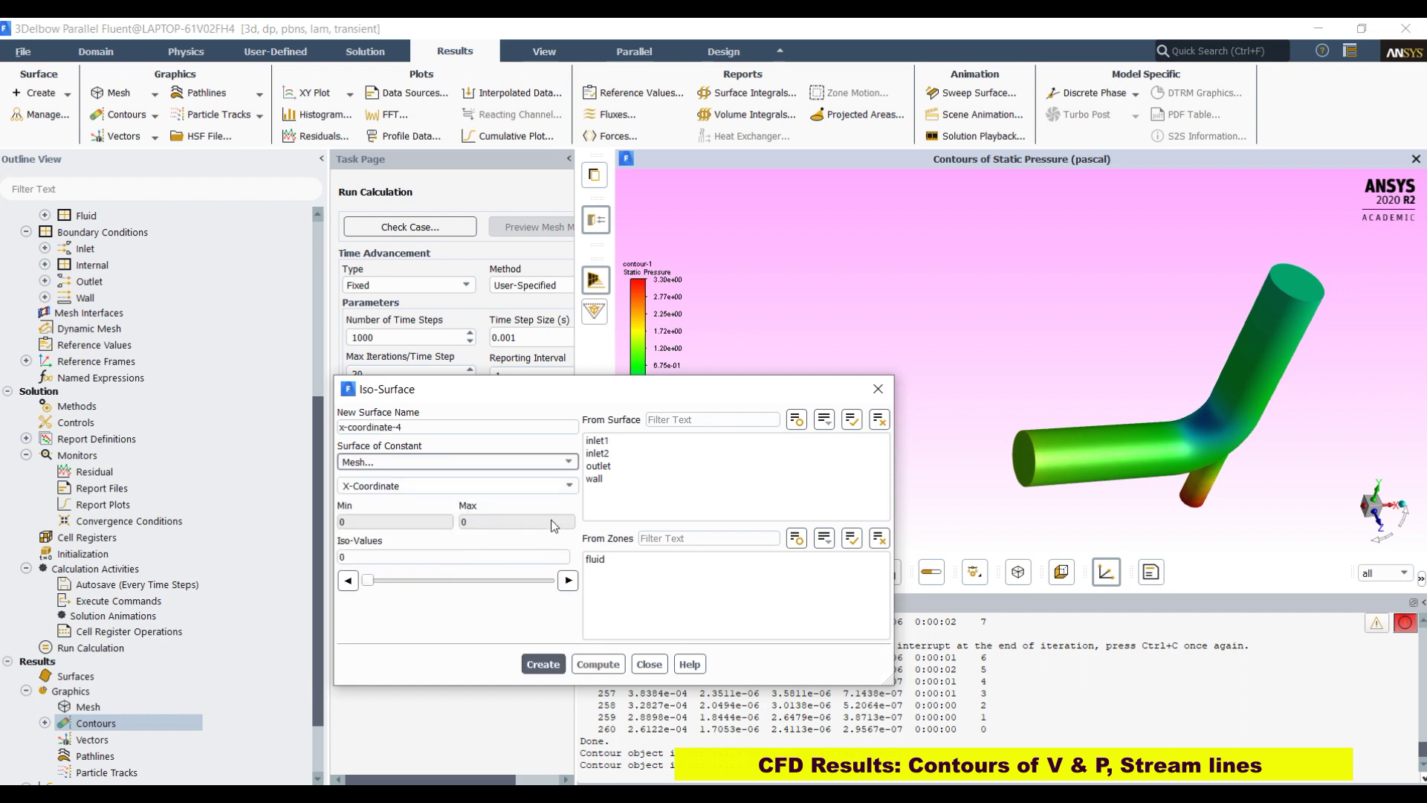
click(570, 488)
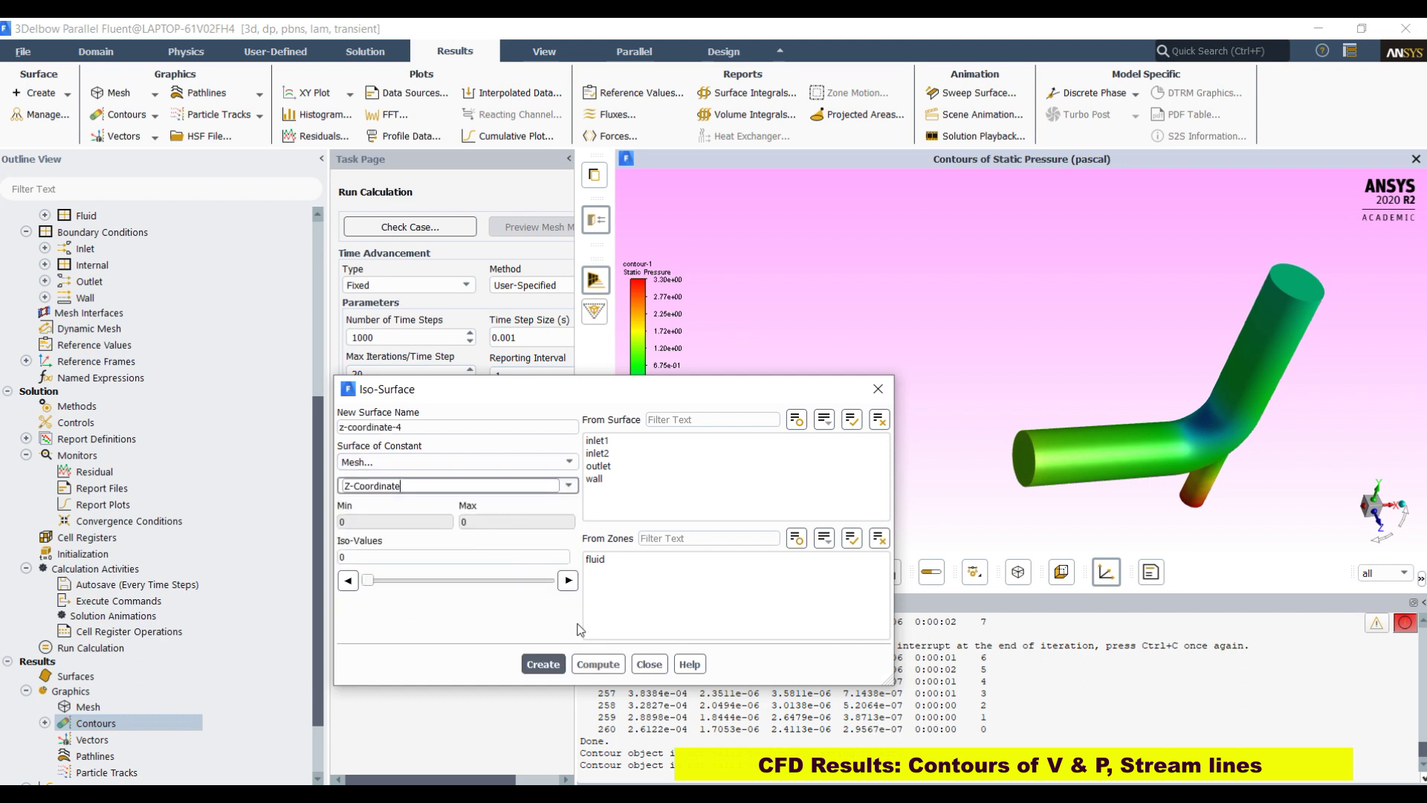
click(599, 666)
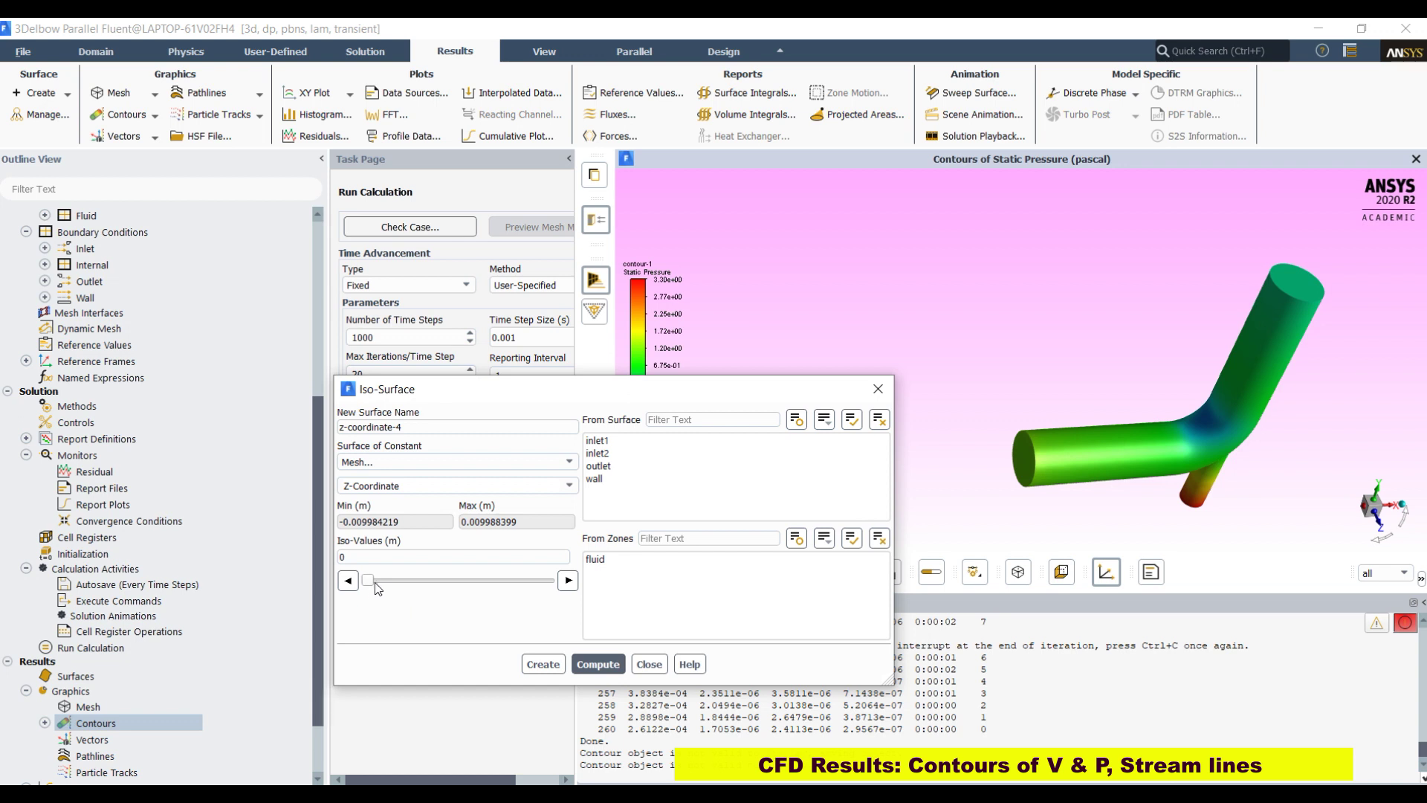
drag(369, 581, 443, 582)
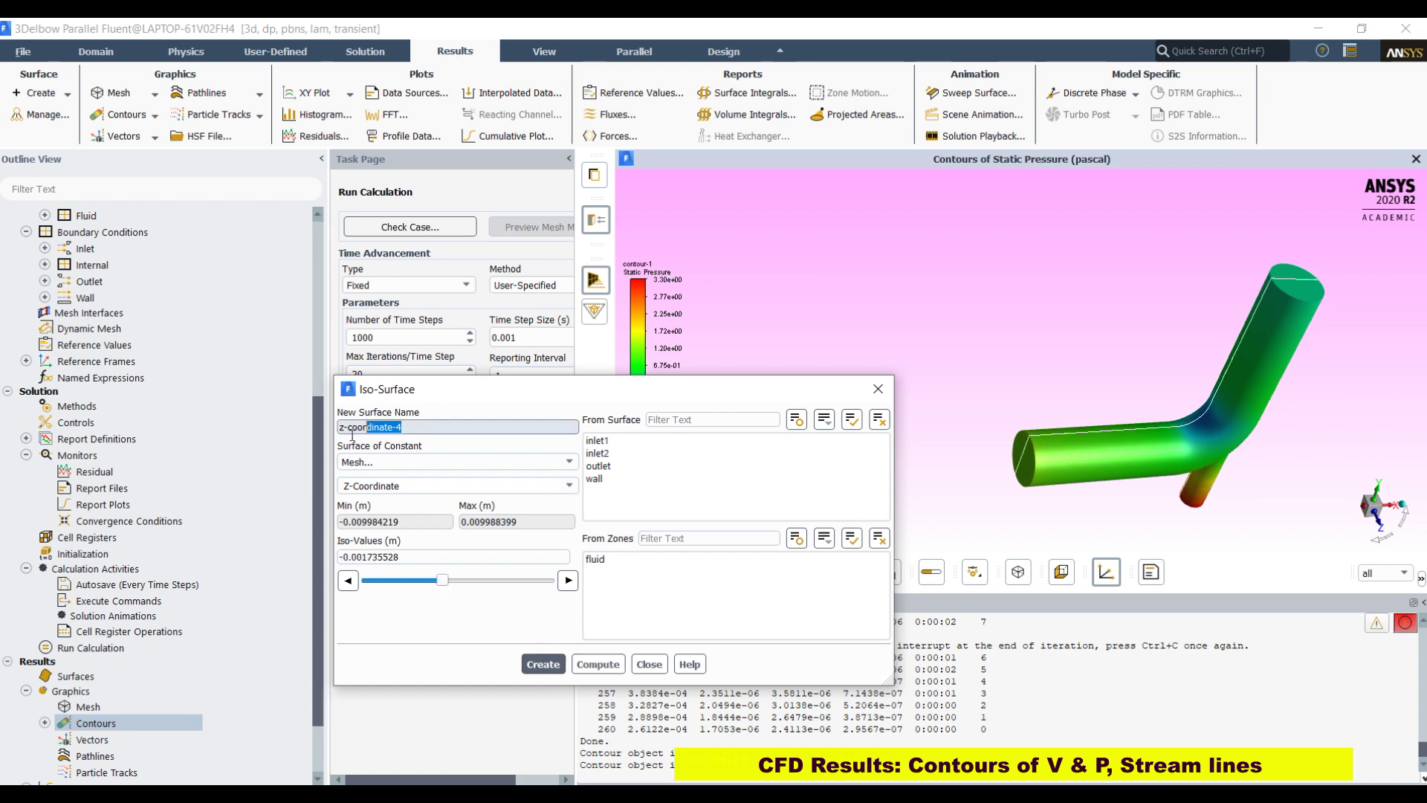
drag(404, 427, 350, 429)
text(c)
click(544, 663)
click(643, 666)
- Redisplay contour-1's static pressure on the z-mid surface only
click(46, 723)
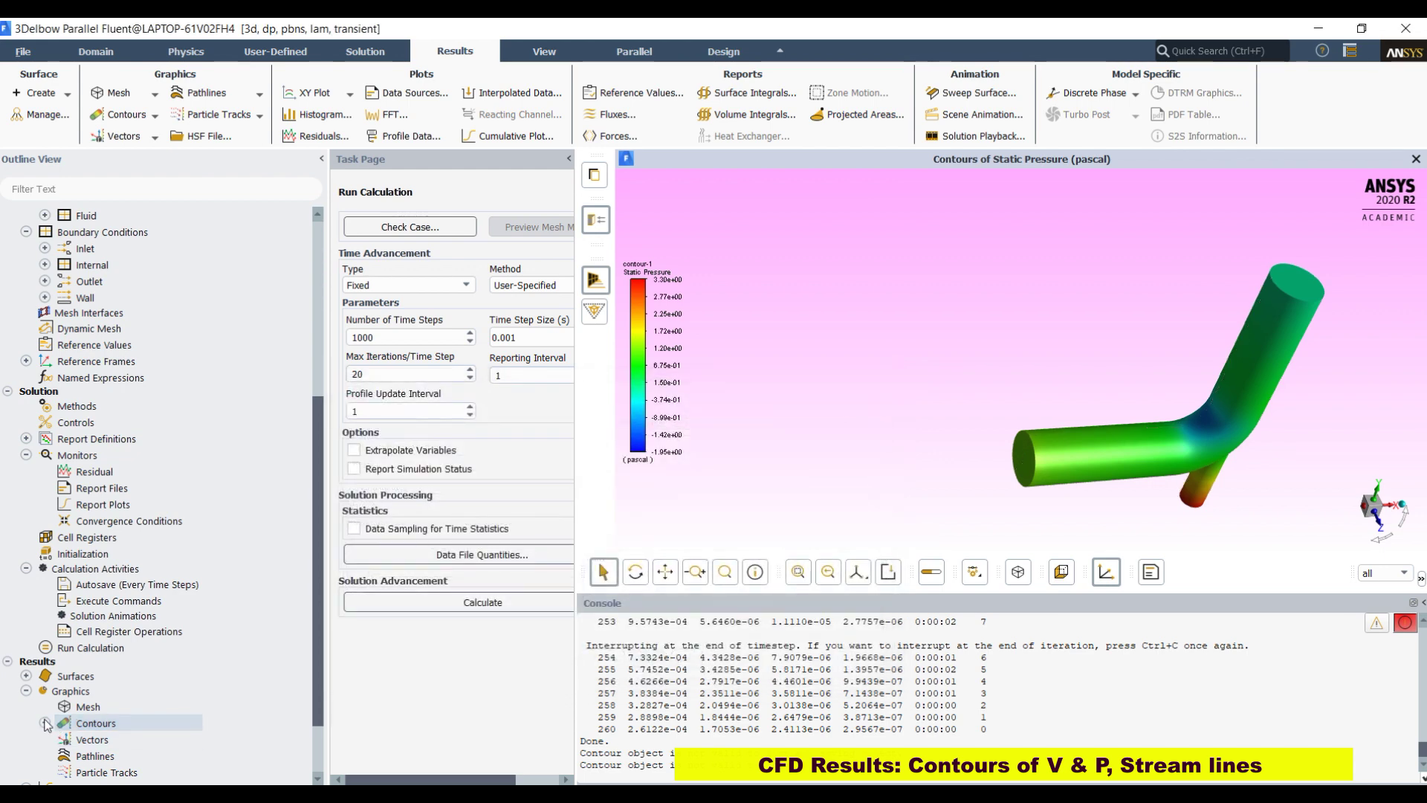
double_click(93, 739)
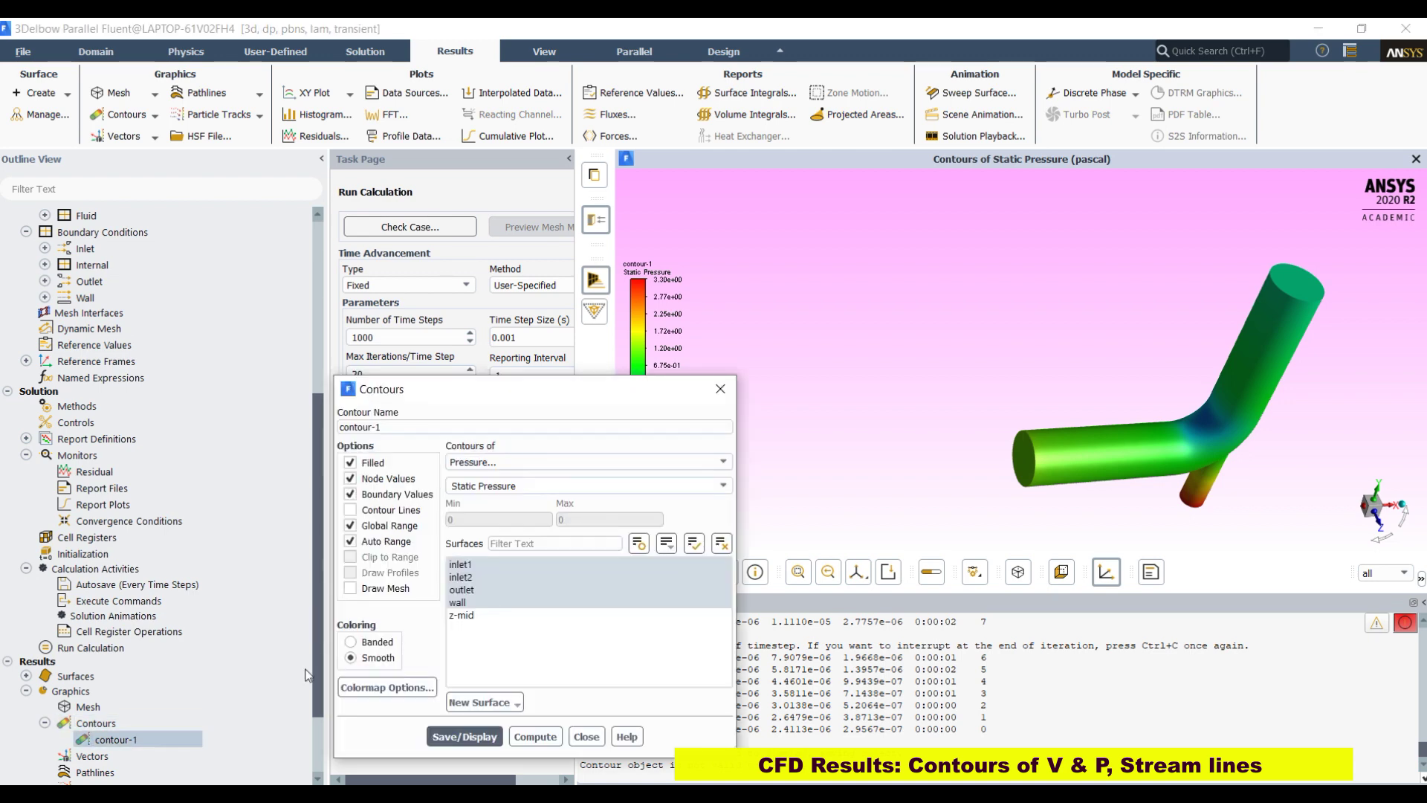
click(461, 616)
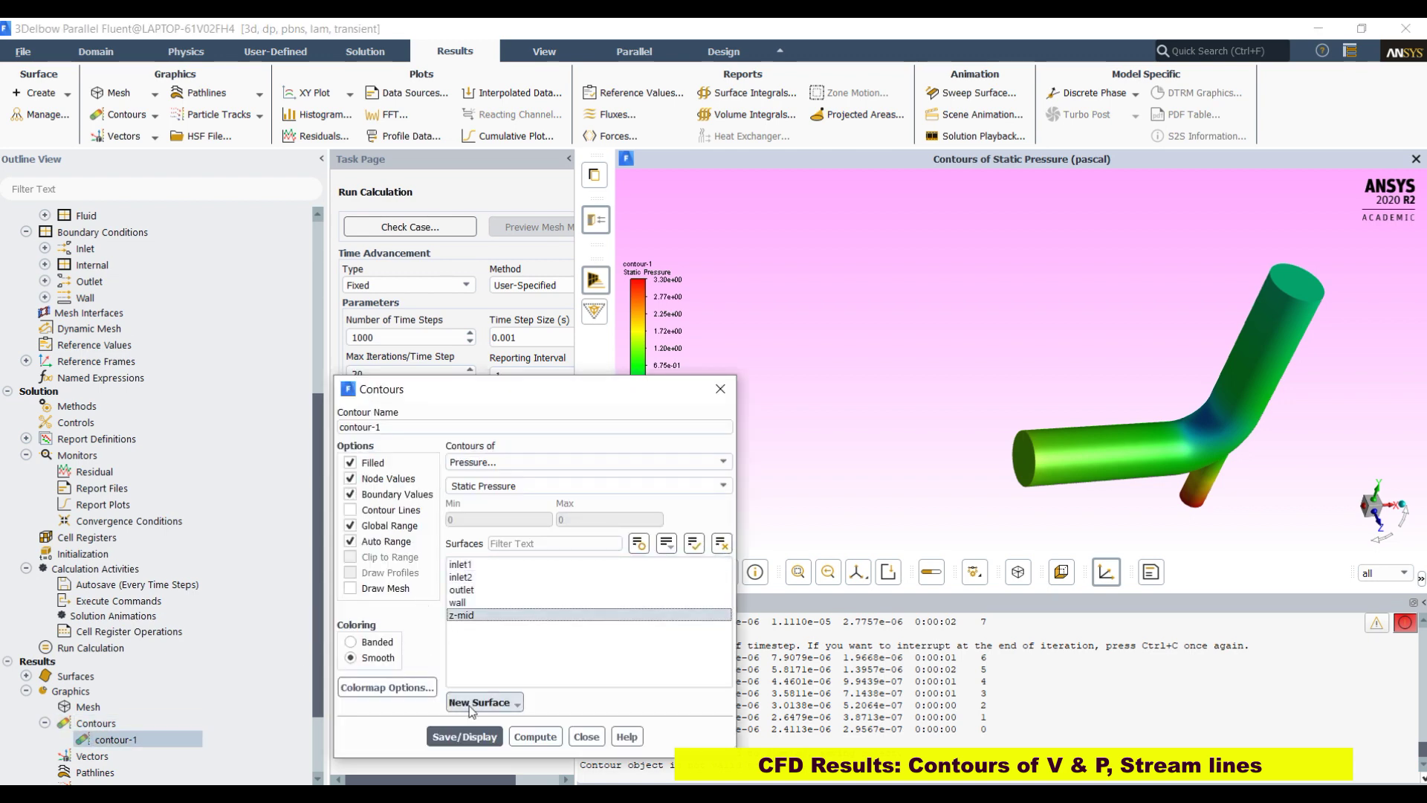
click(464, 736)
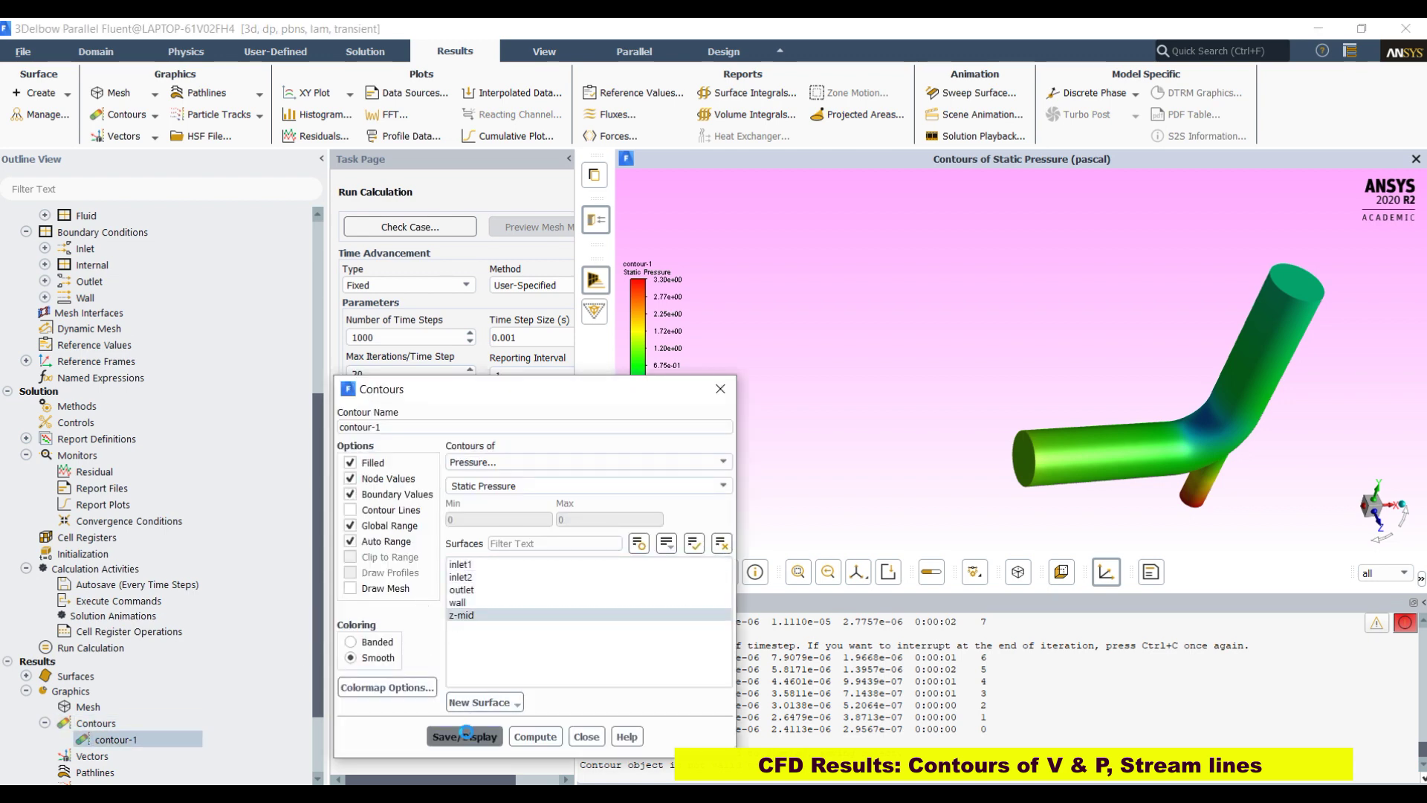
- Turn off scene lighting and rotate the model to a flat front view
click(561, 55)
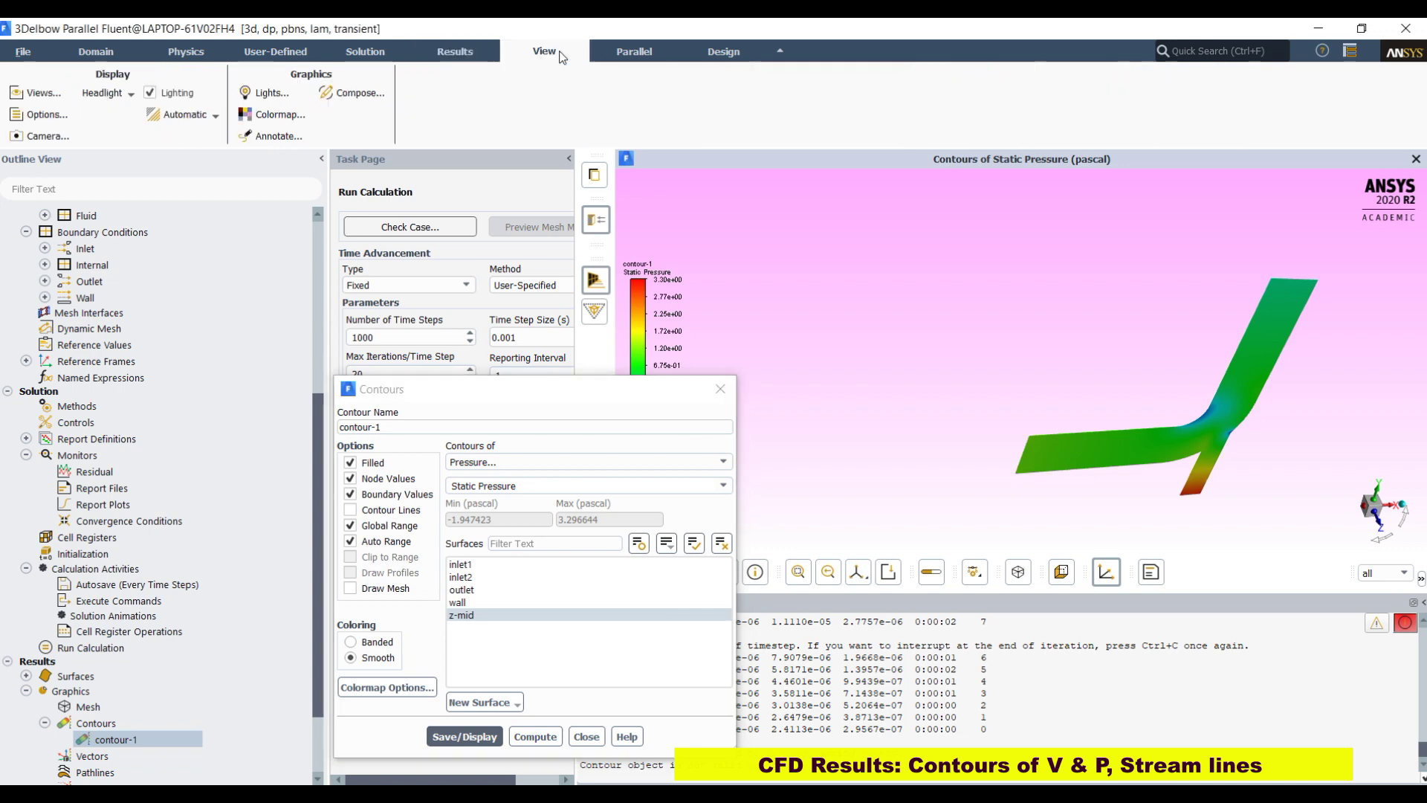
click(184, 93)
mouse_move(1168, 366)
mouse_down()
mouse_move(1052, 308)
mouse_move(1064, 276)
mouse_up()
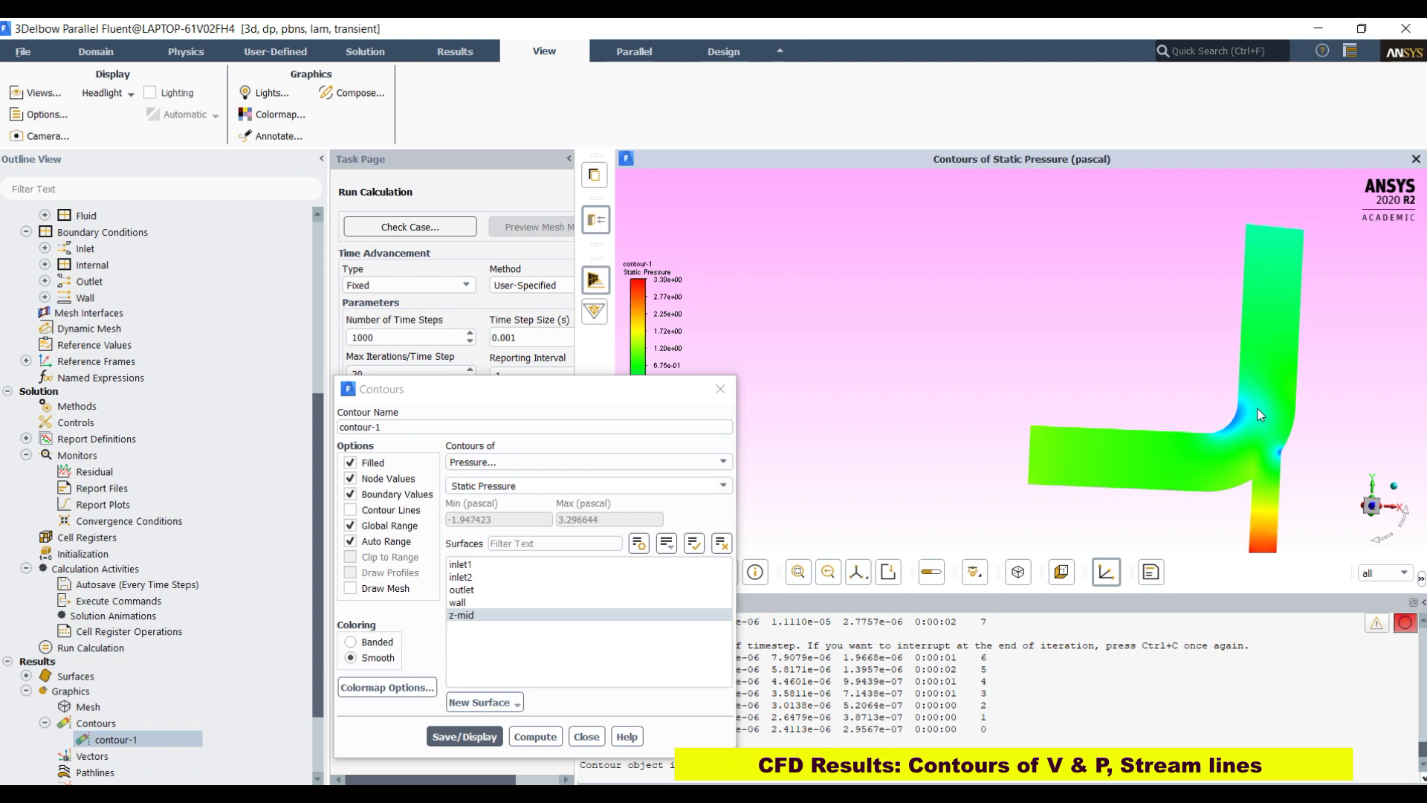
scroll(1258, 409, up, 1)
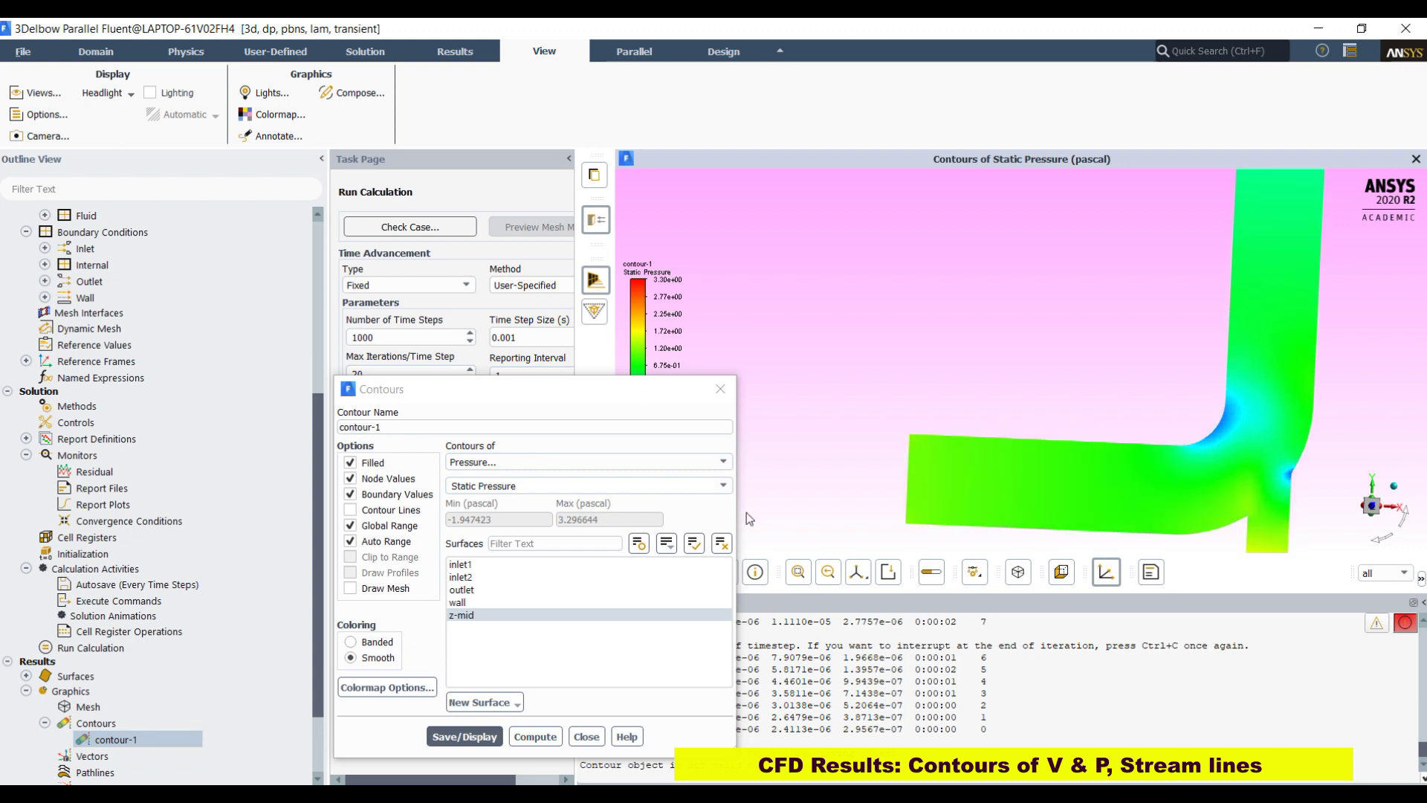
click(407, 589)
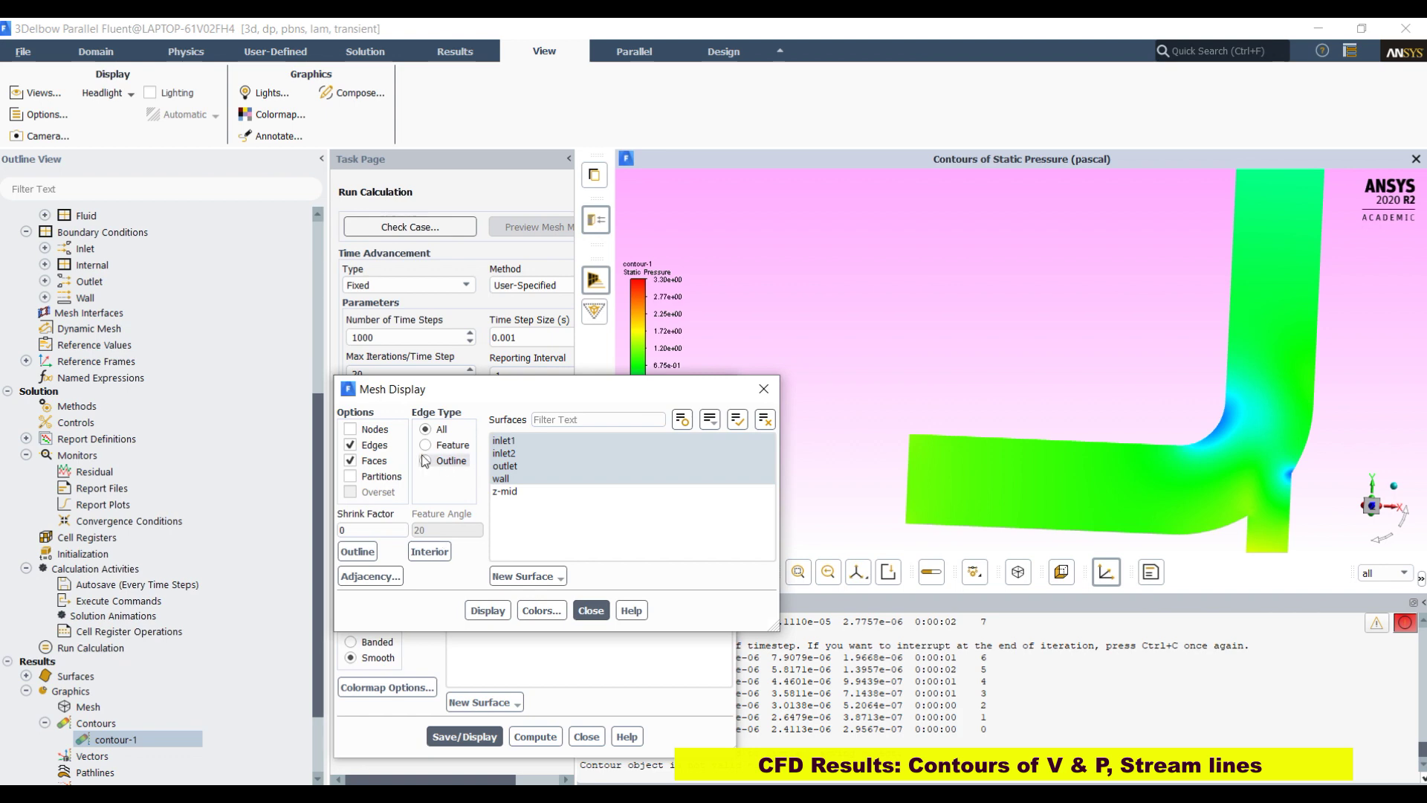
- Draw the mesh as outline edges only, with faces turned off
click(373, 461)
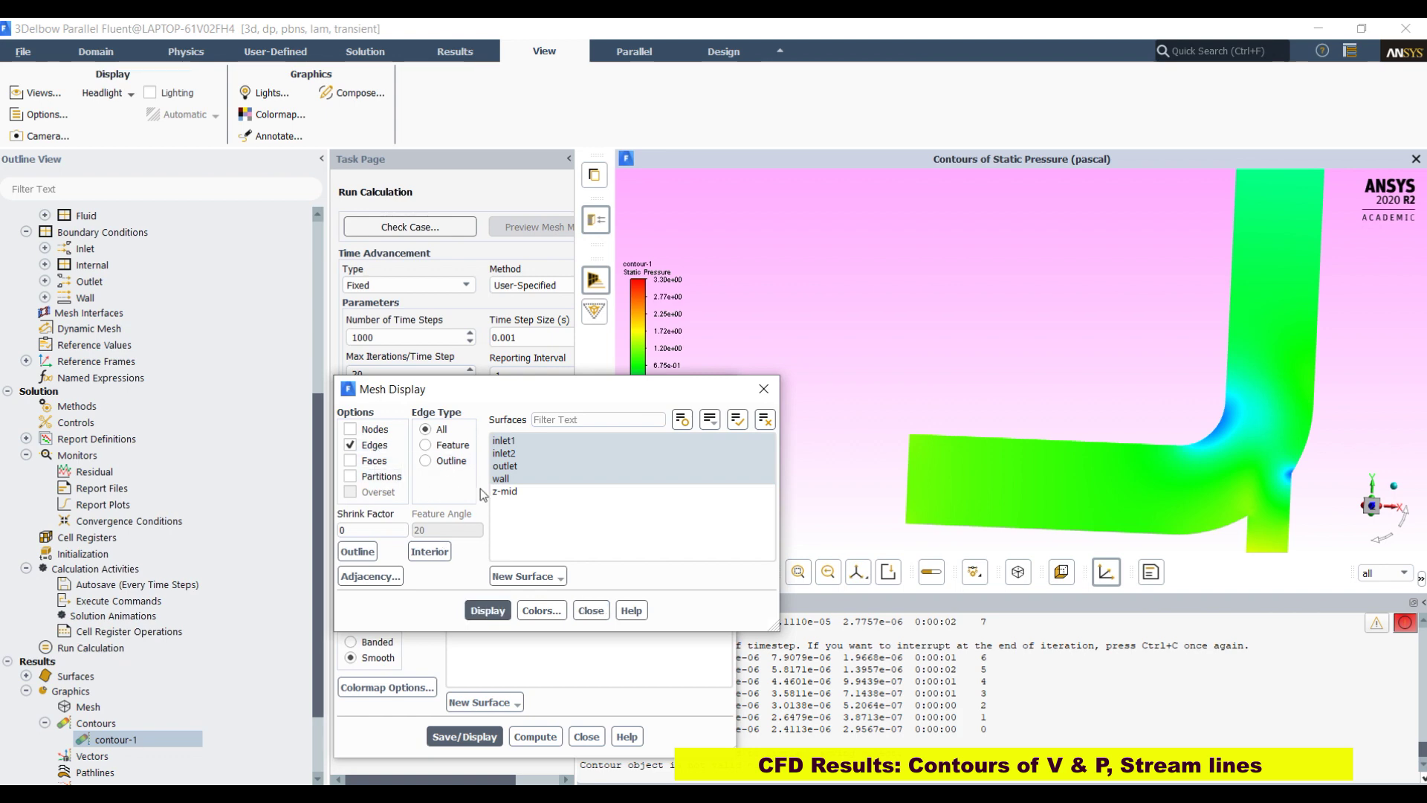
click(487, 610)
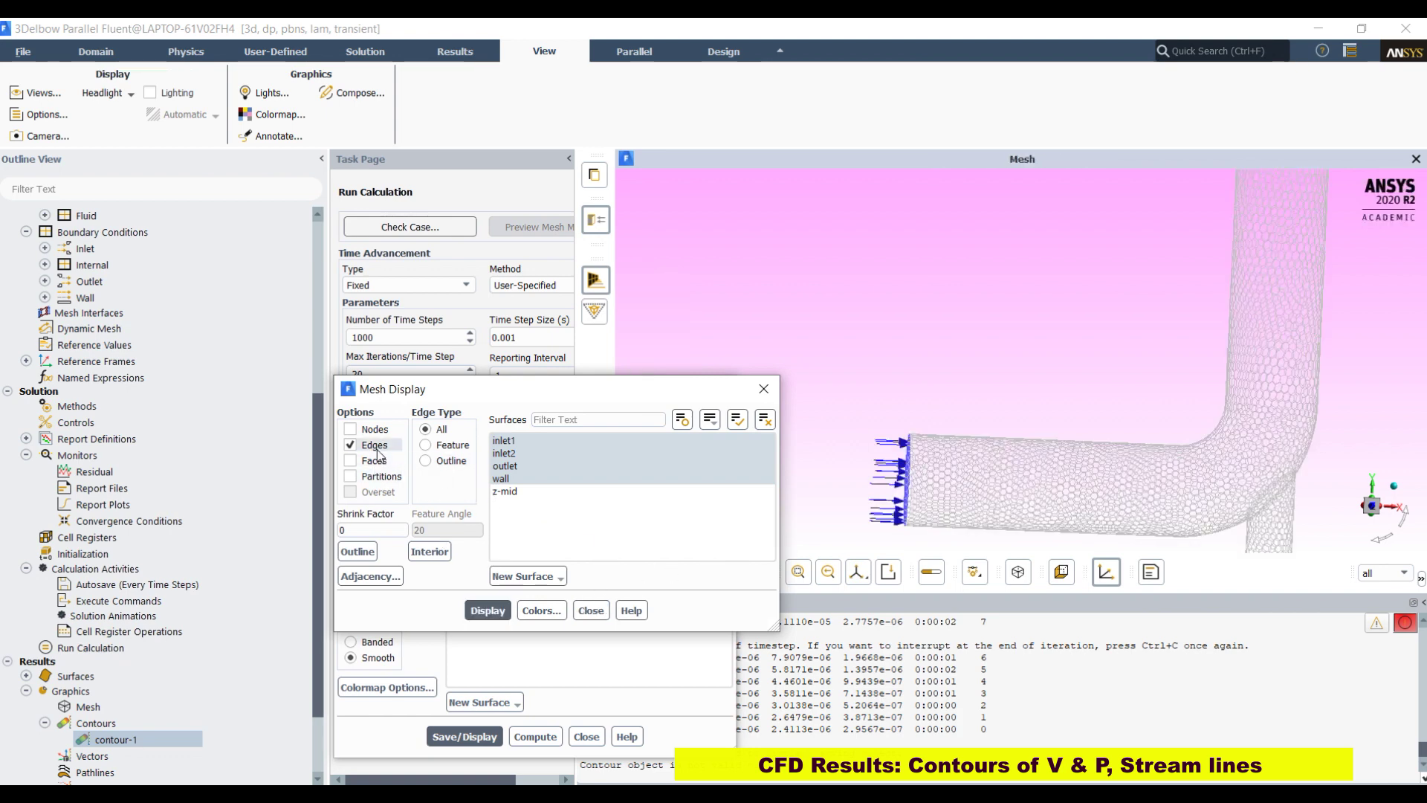
click(446, 464)
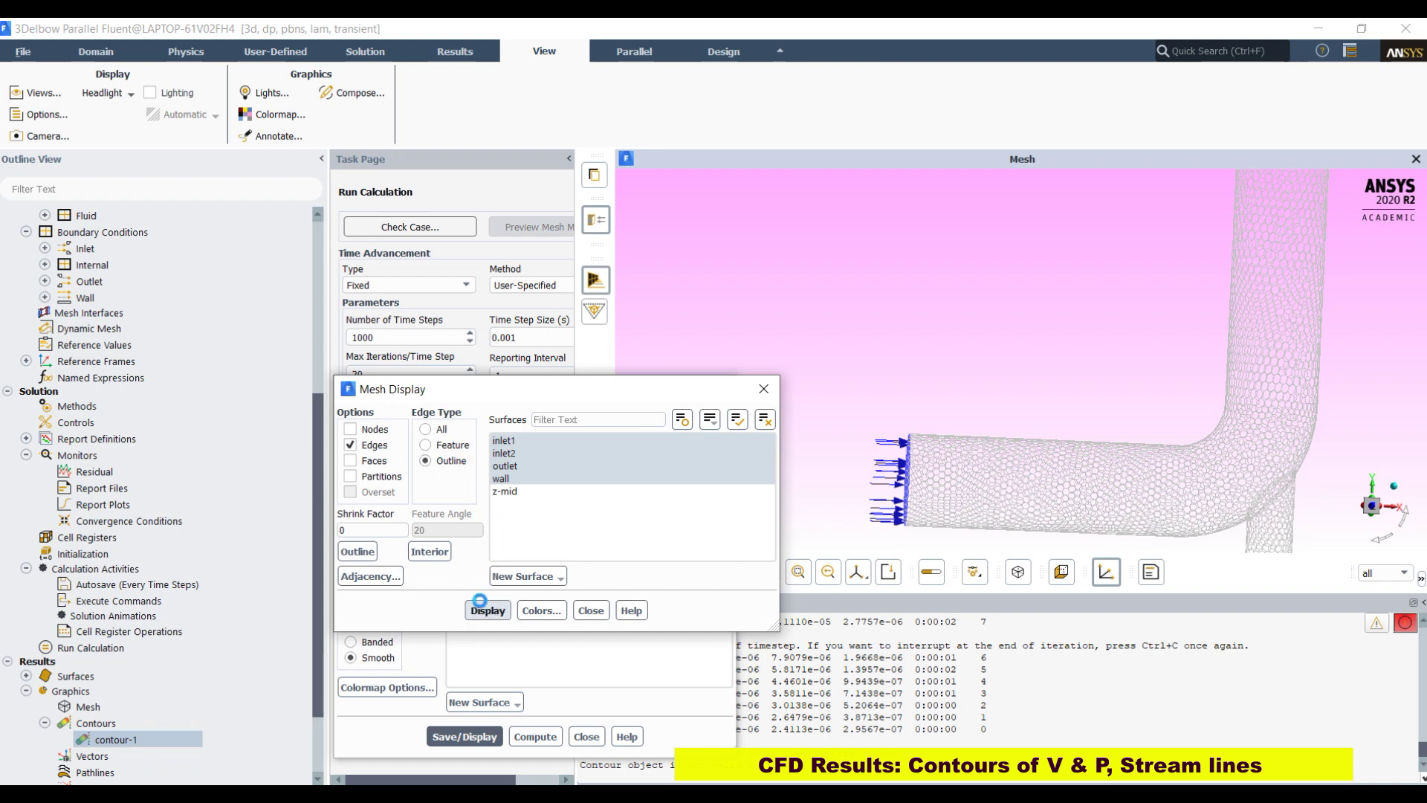
click(480, 602)
click(591, 610)
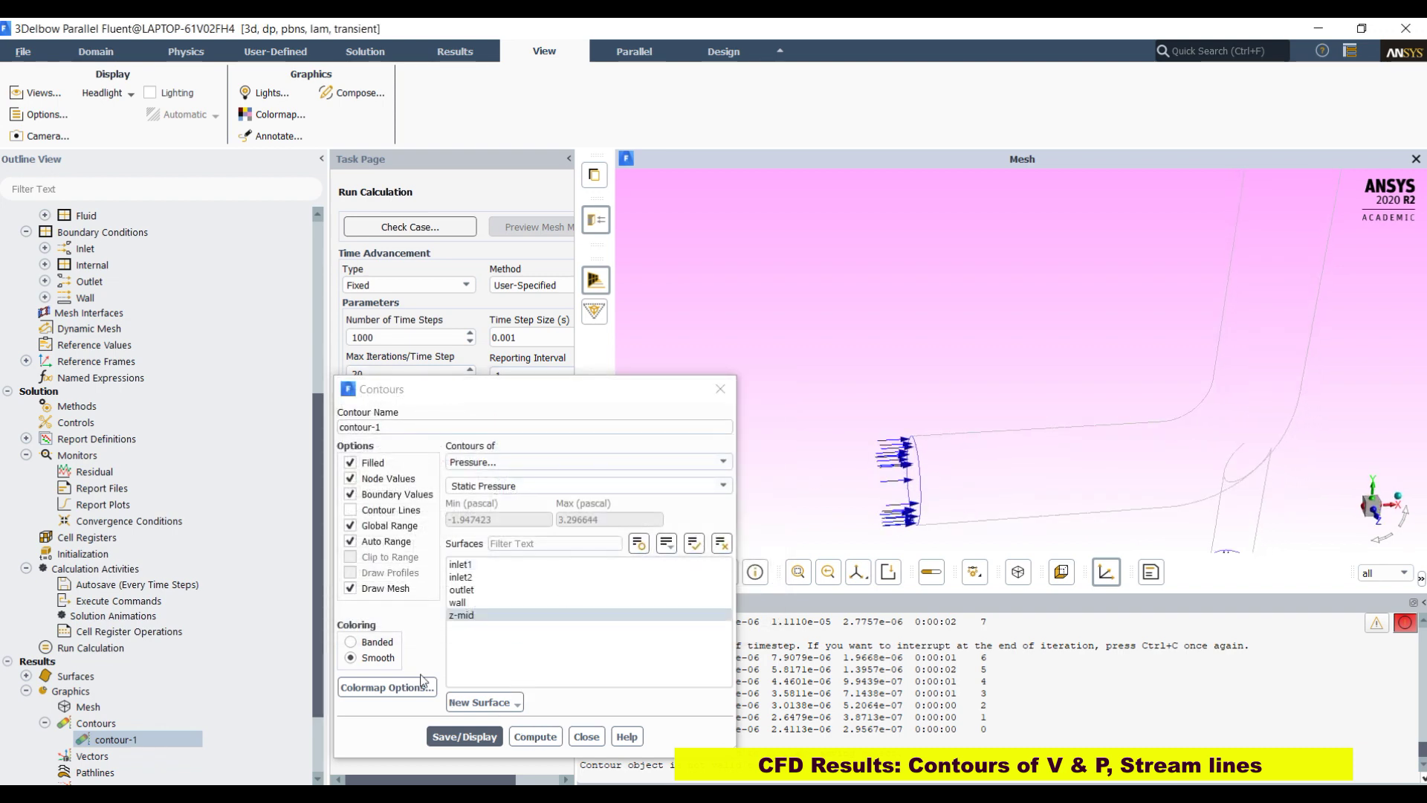
- Colour the wall edges dark blue and redisplay the pressure contour with the outline
click(387, 687)
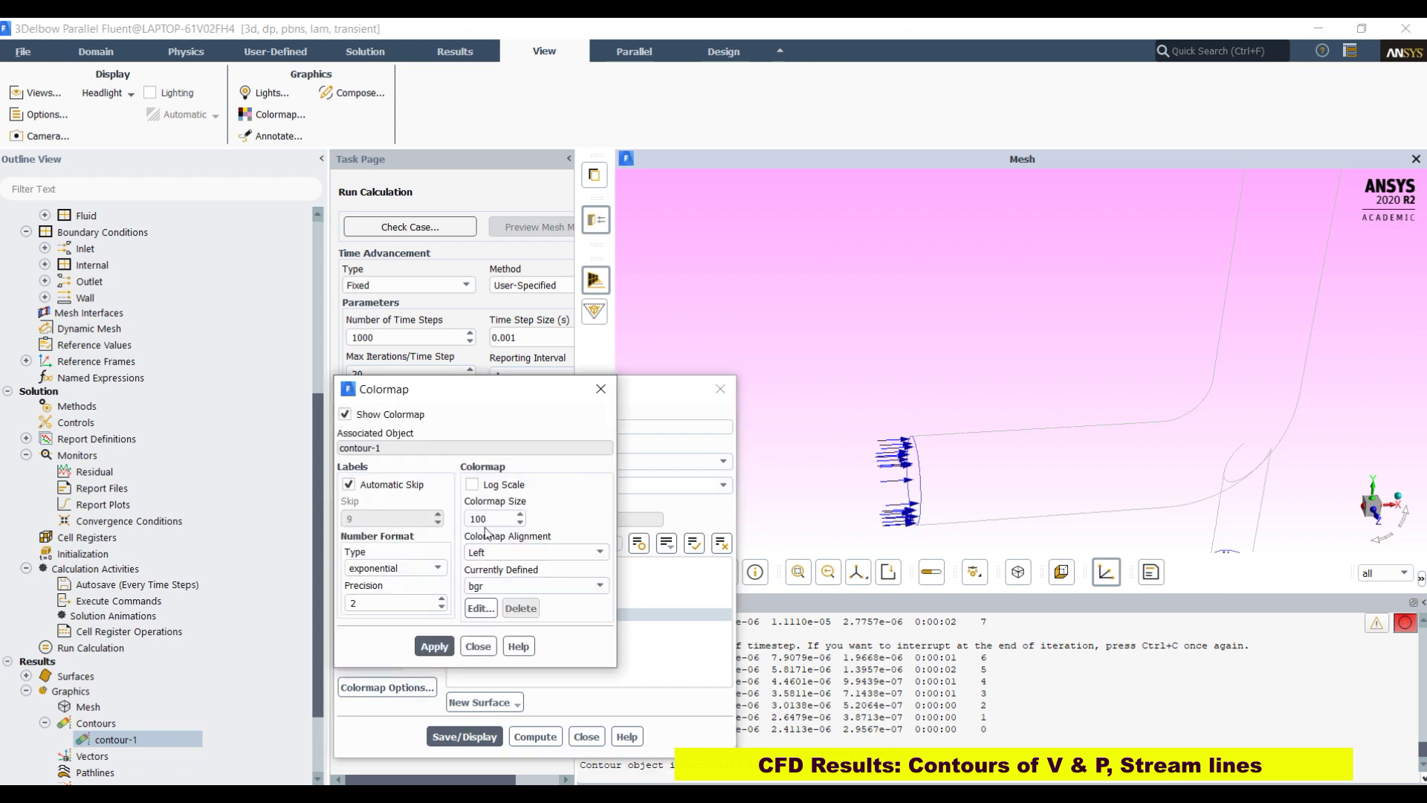
click(478, 645)
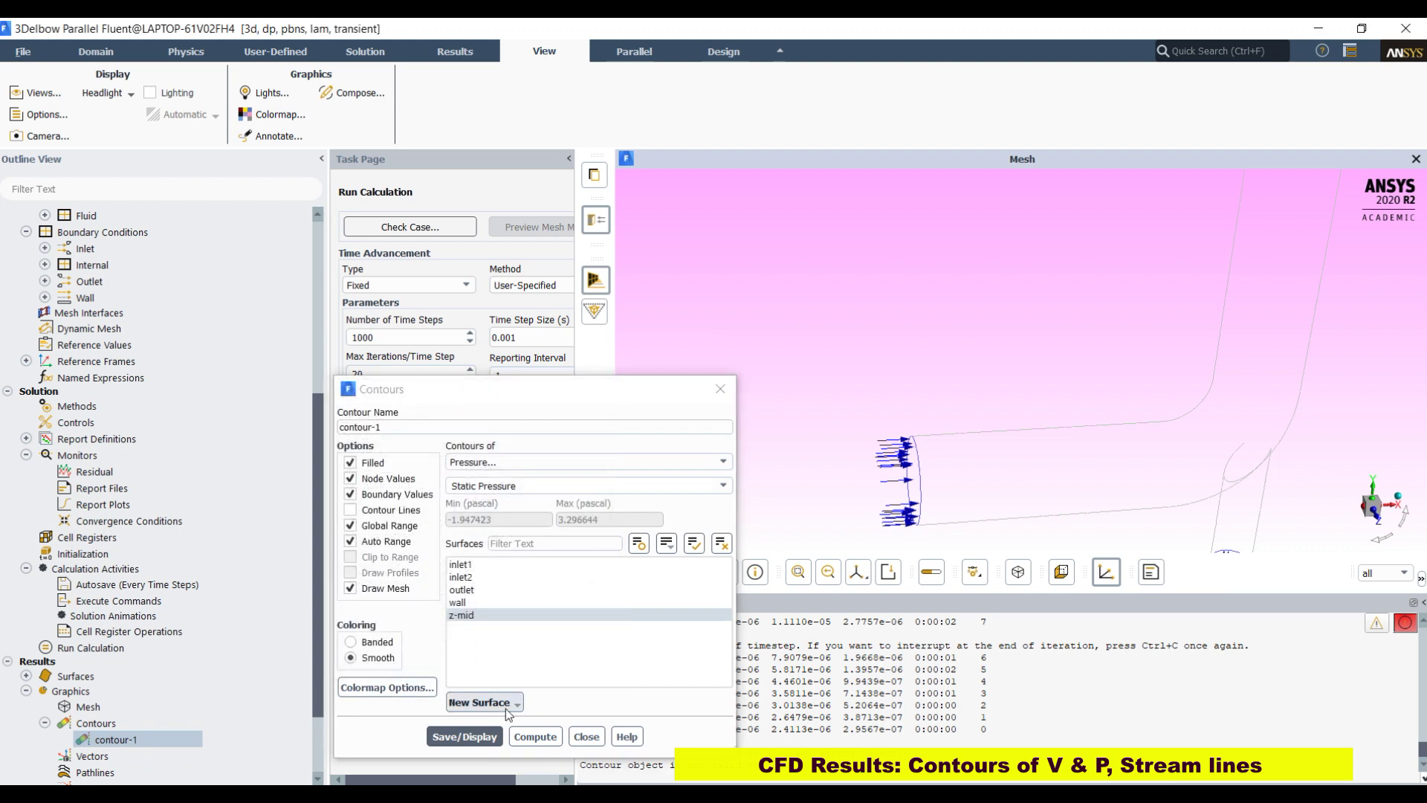
click(385, 588)
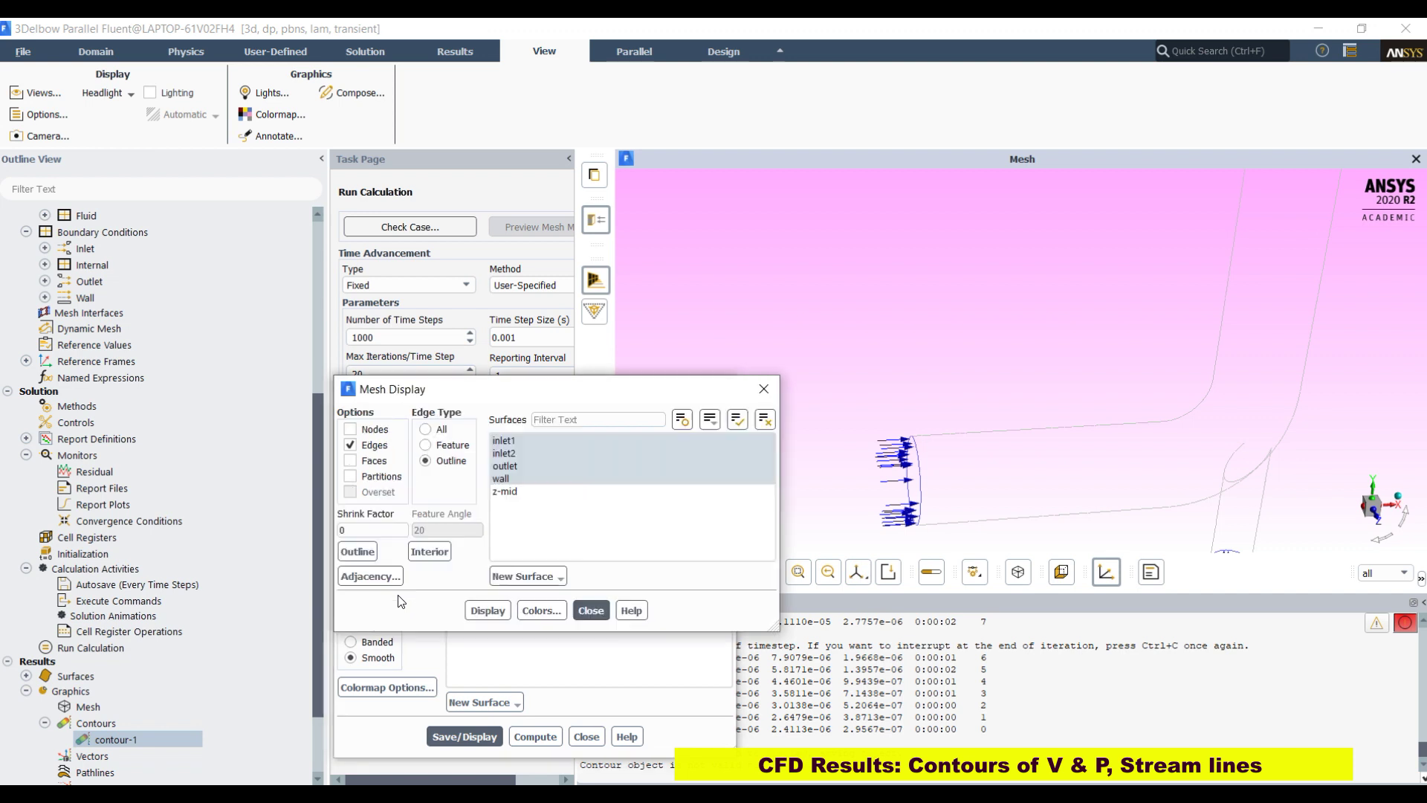
click(544, 611)
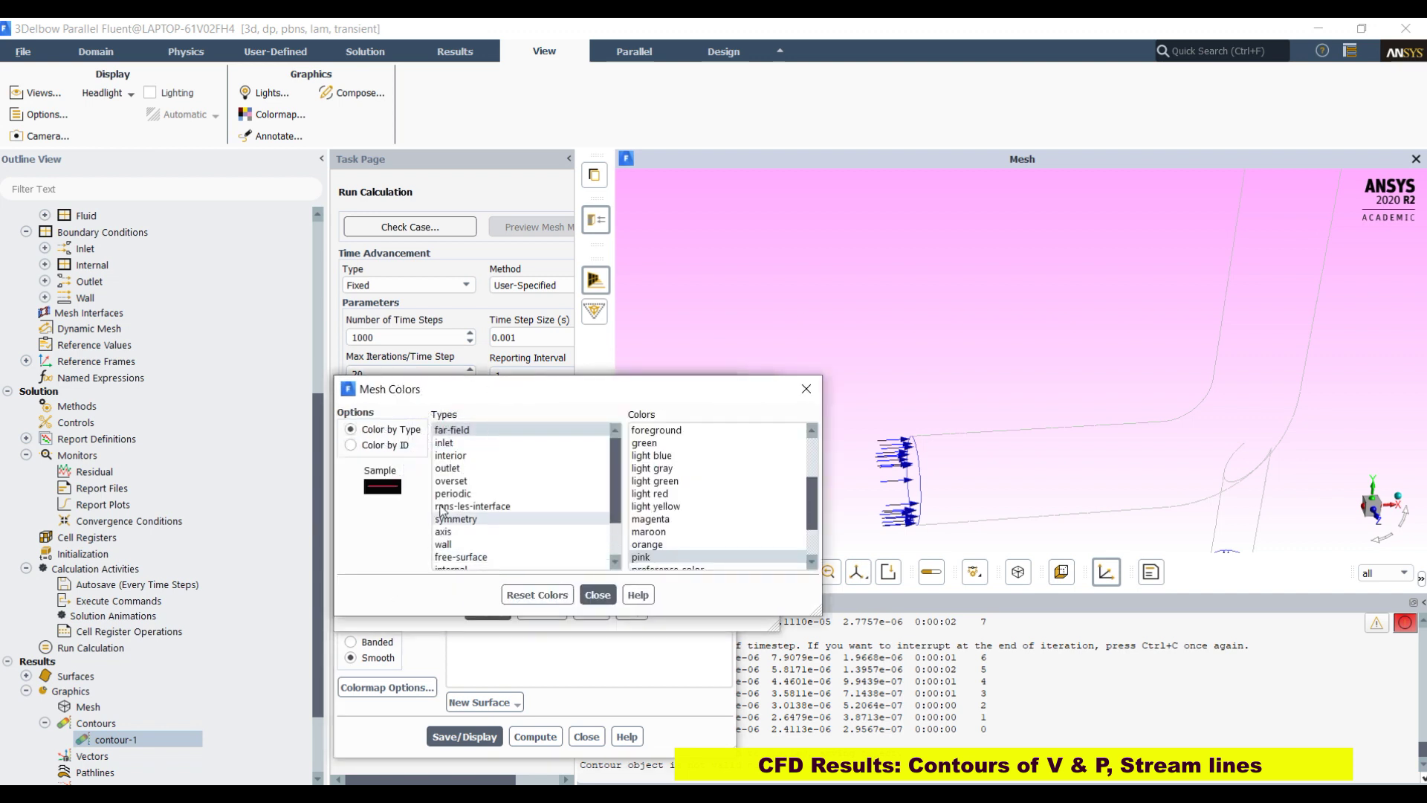
click(444, 545)
scroll(663, 488, up, 3)
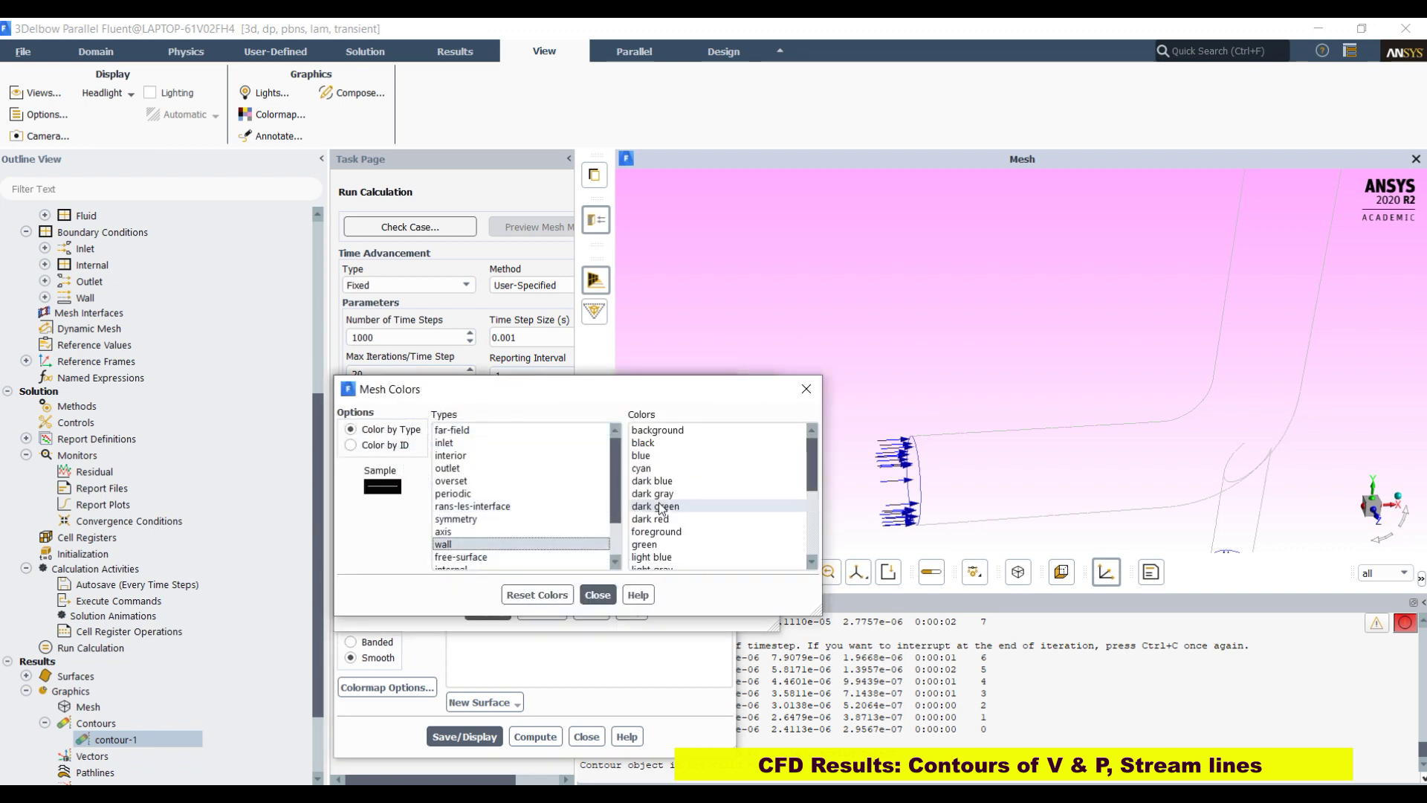
click(660, 481)
click(598, 594)
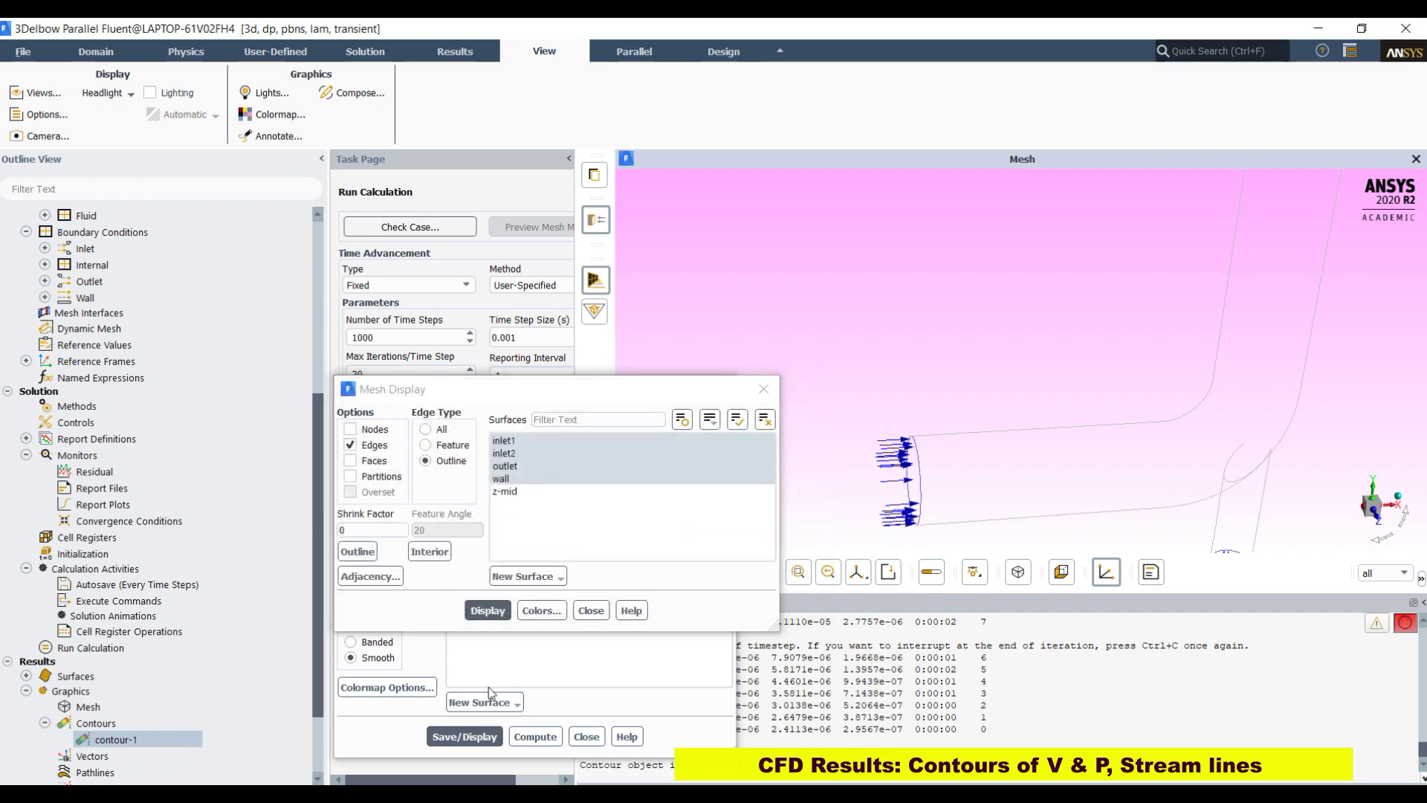
click(591, 610)
click(464, 736)
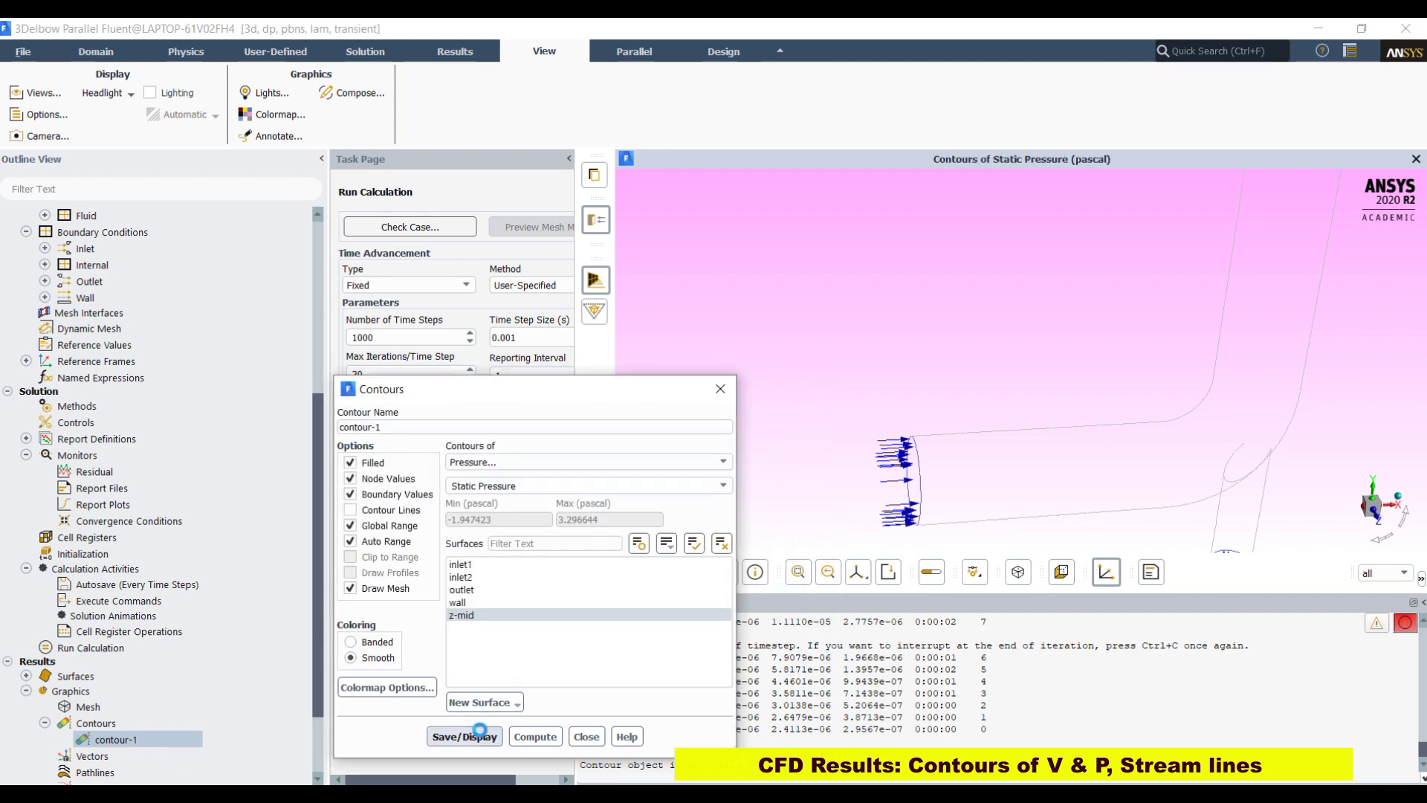
drag(967, 459, 1025, 493)
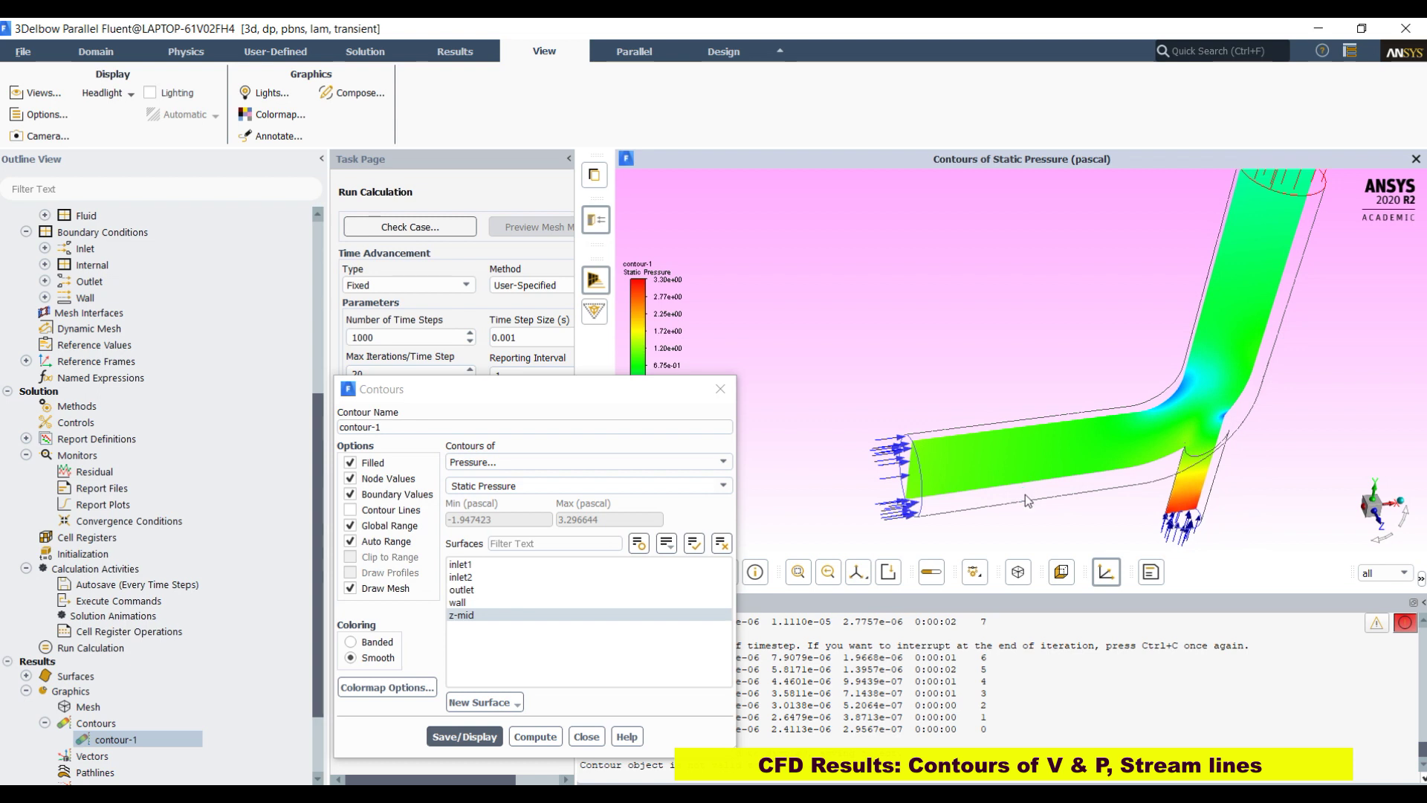
scroll(1025, 494, down, 3)
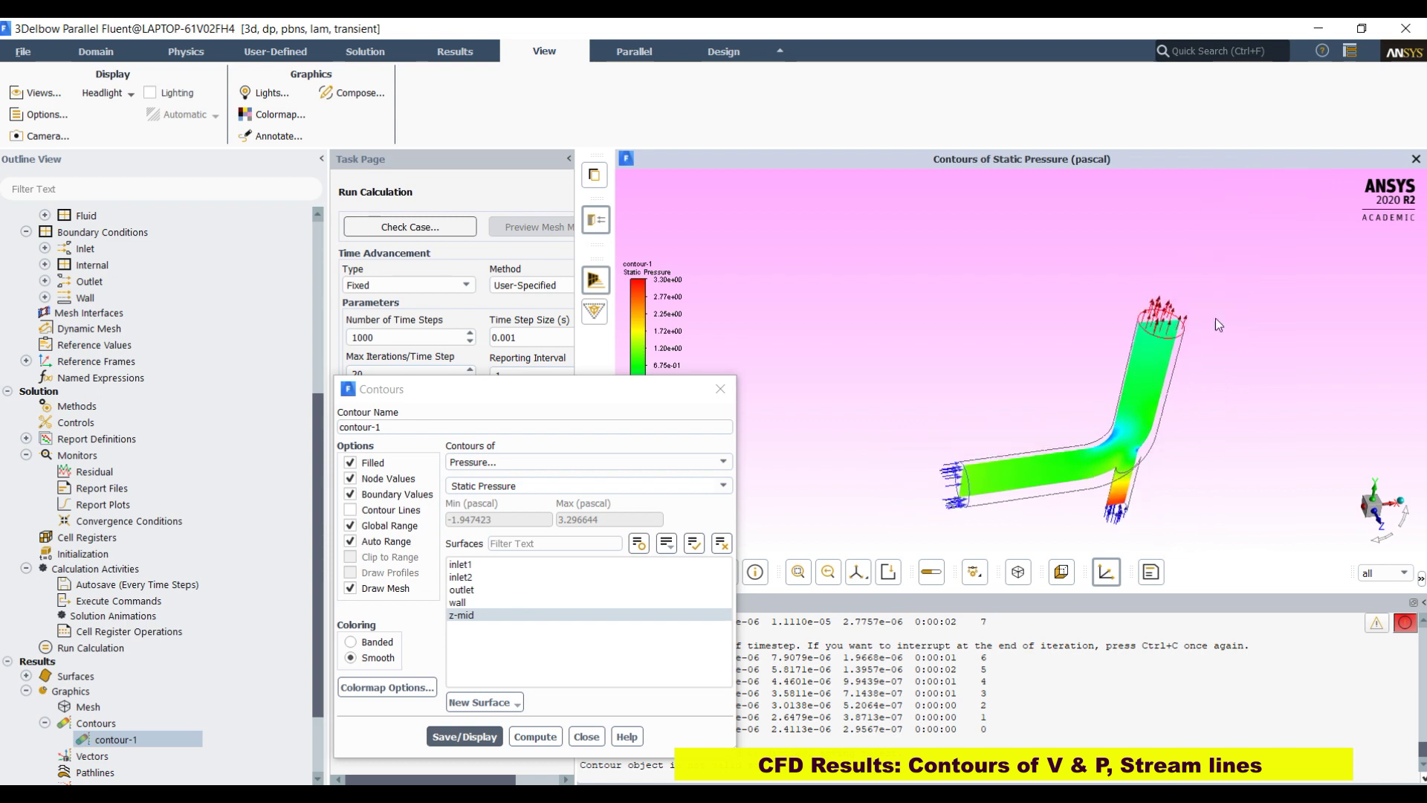
scroll(1147, 451, up, 2)
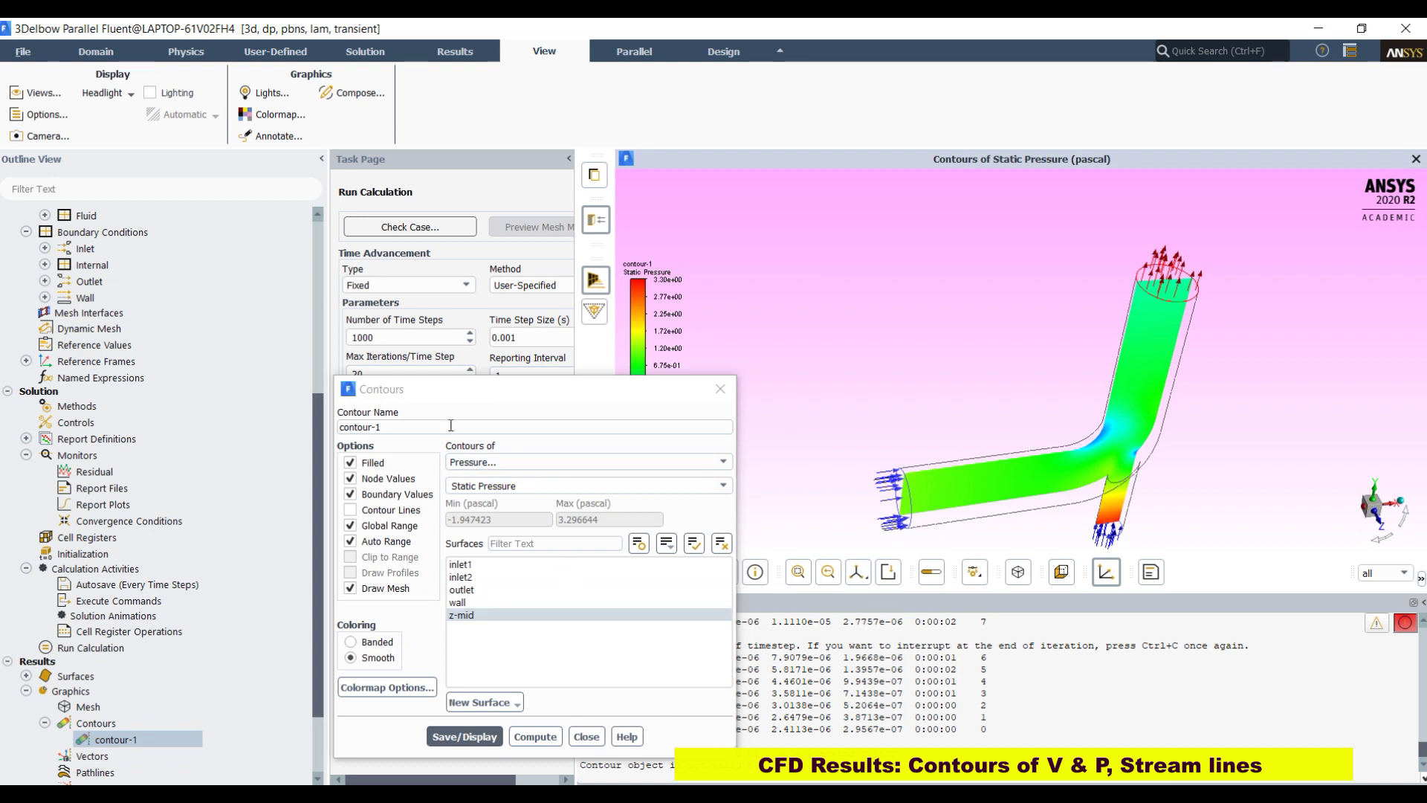
- Rename the mid-plane contour to 'pressure', redisplay it, and close the Contours dialog
drag(421, 427, 320, 462)
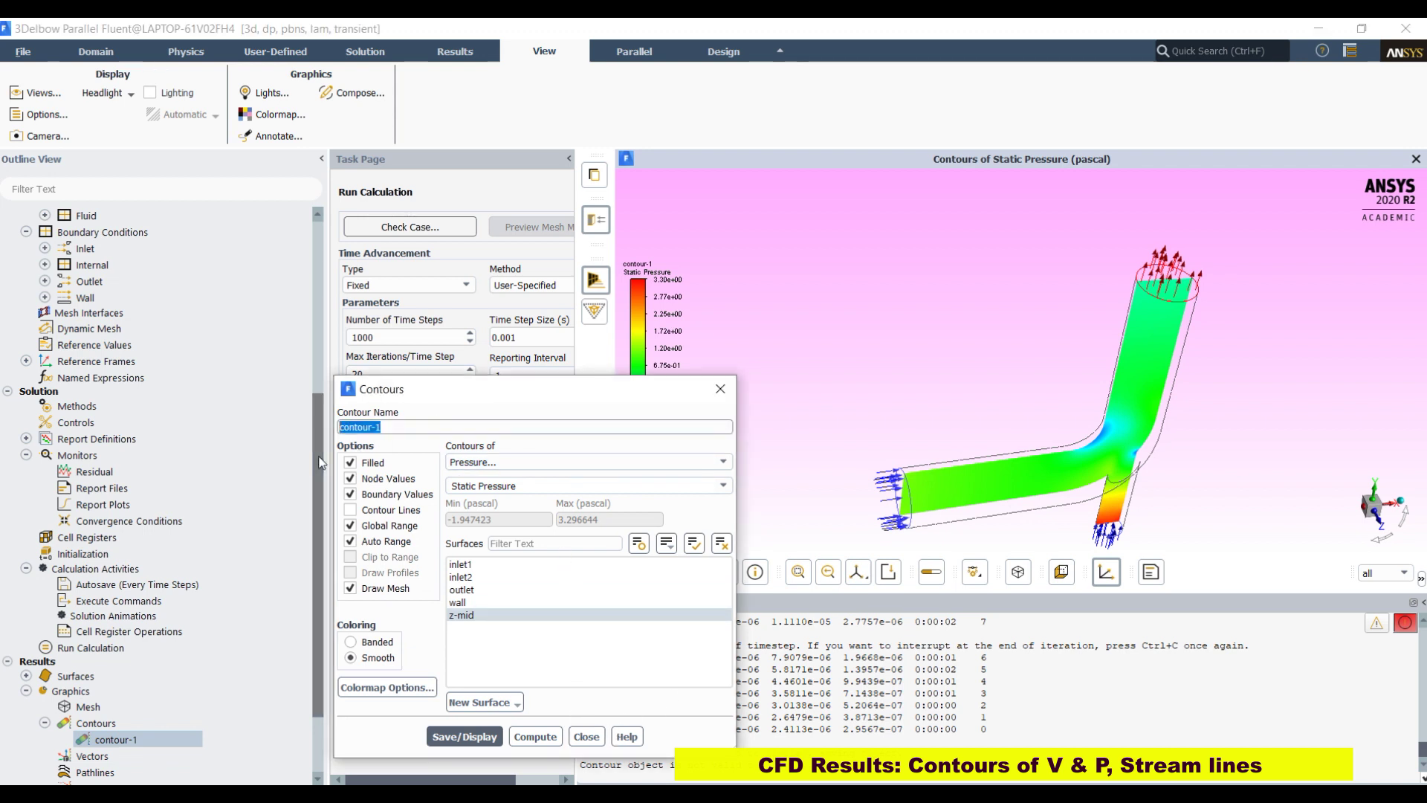
text(pr)
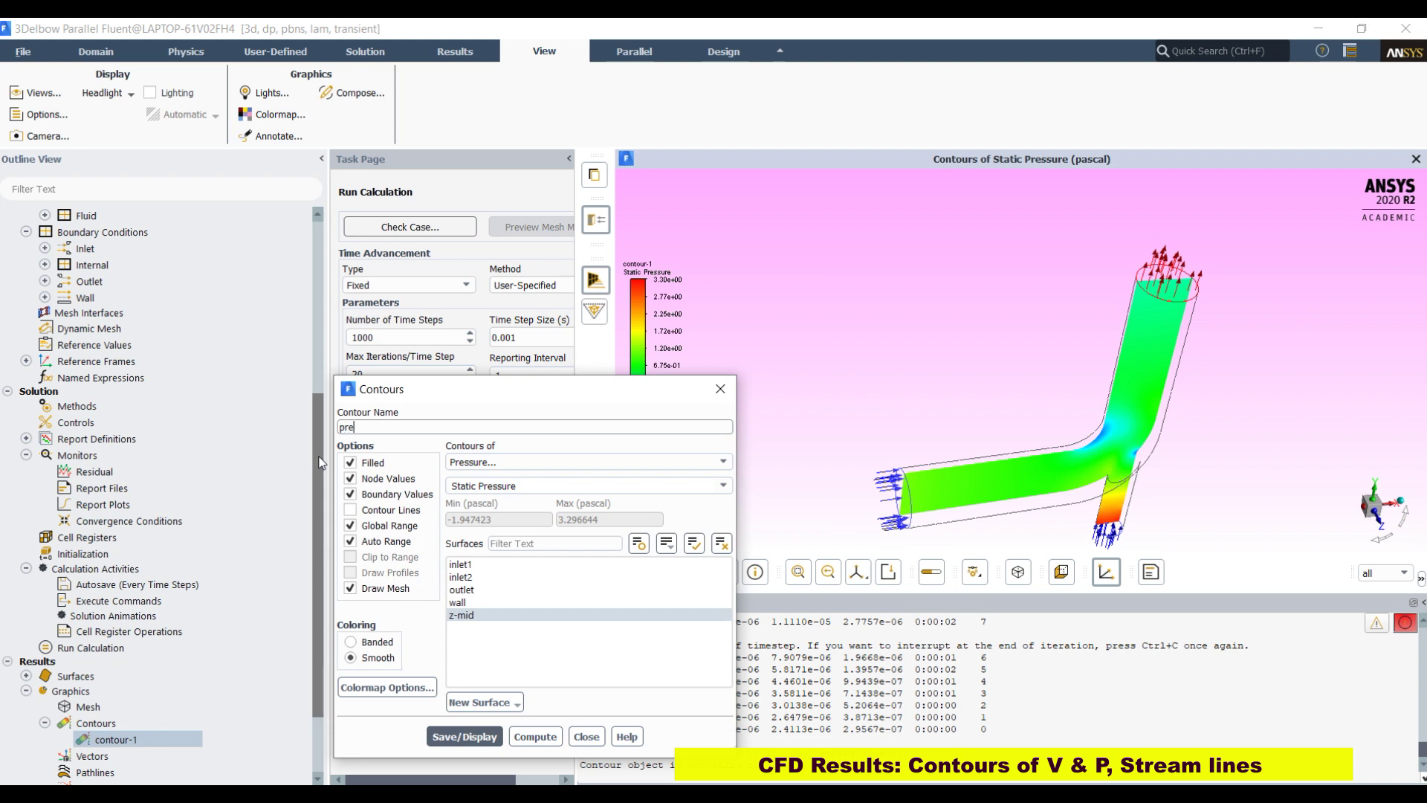
text(e)
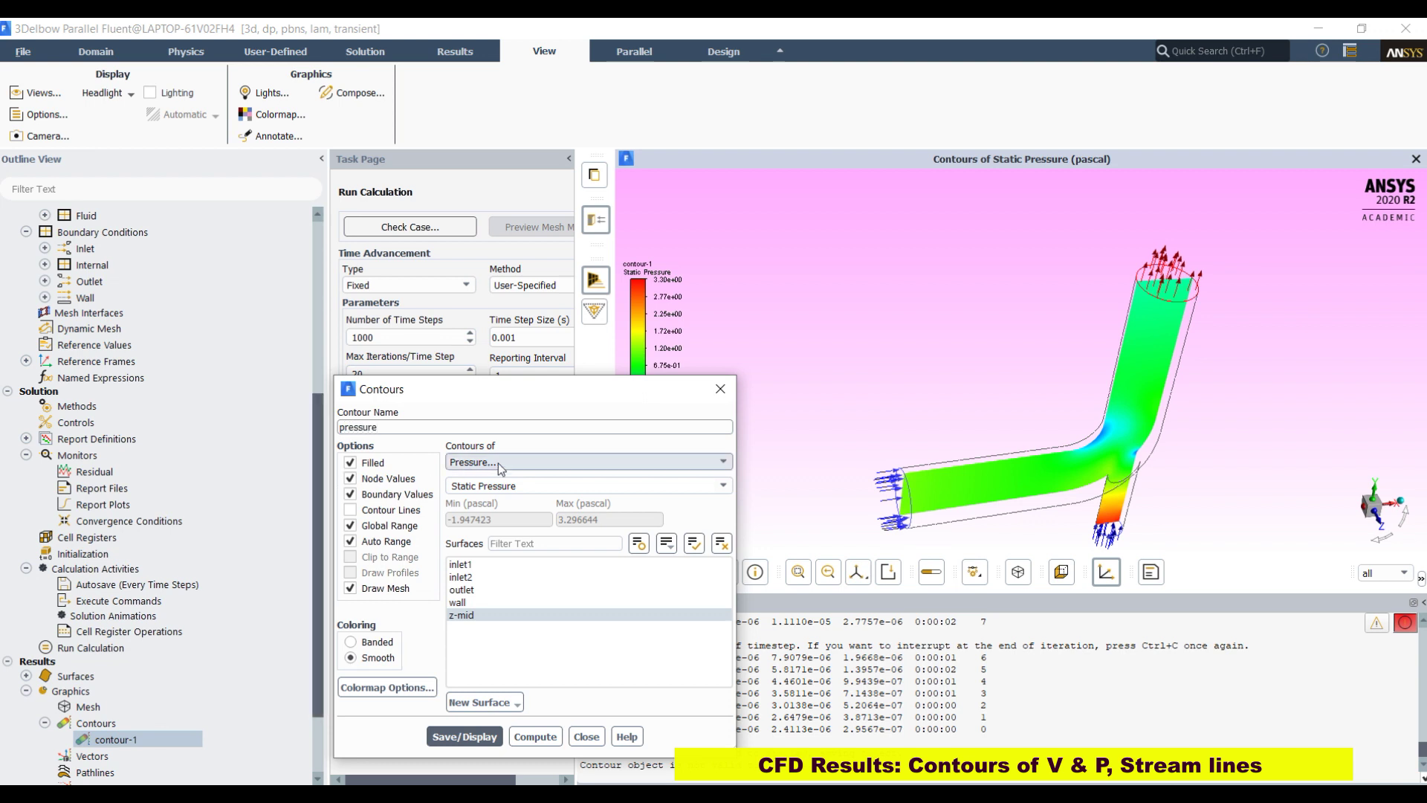
click(462, 736)
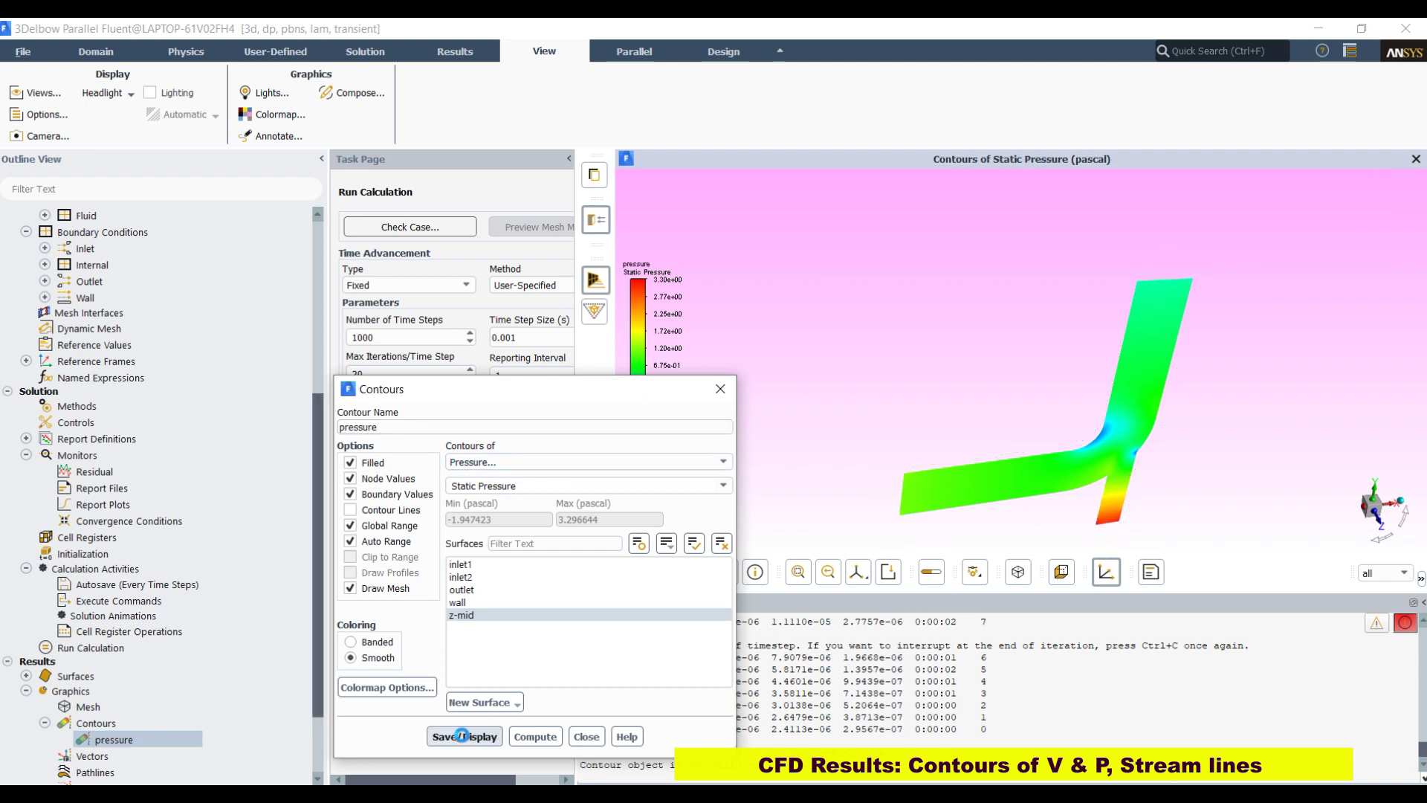
click(585, 736)
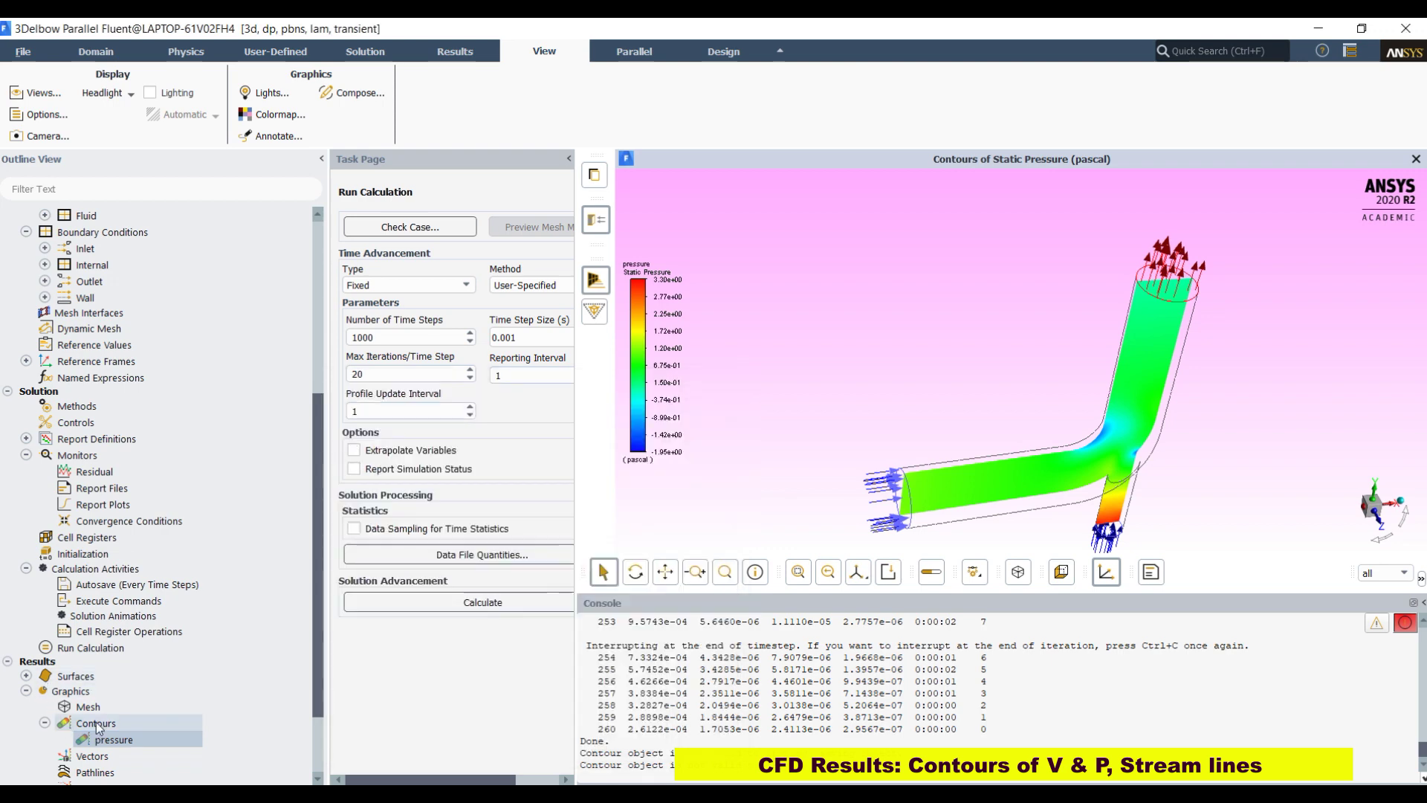
- Start a new contour definition with Draw Mesh enabled
double_click(97, 724)
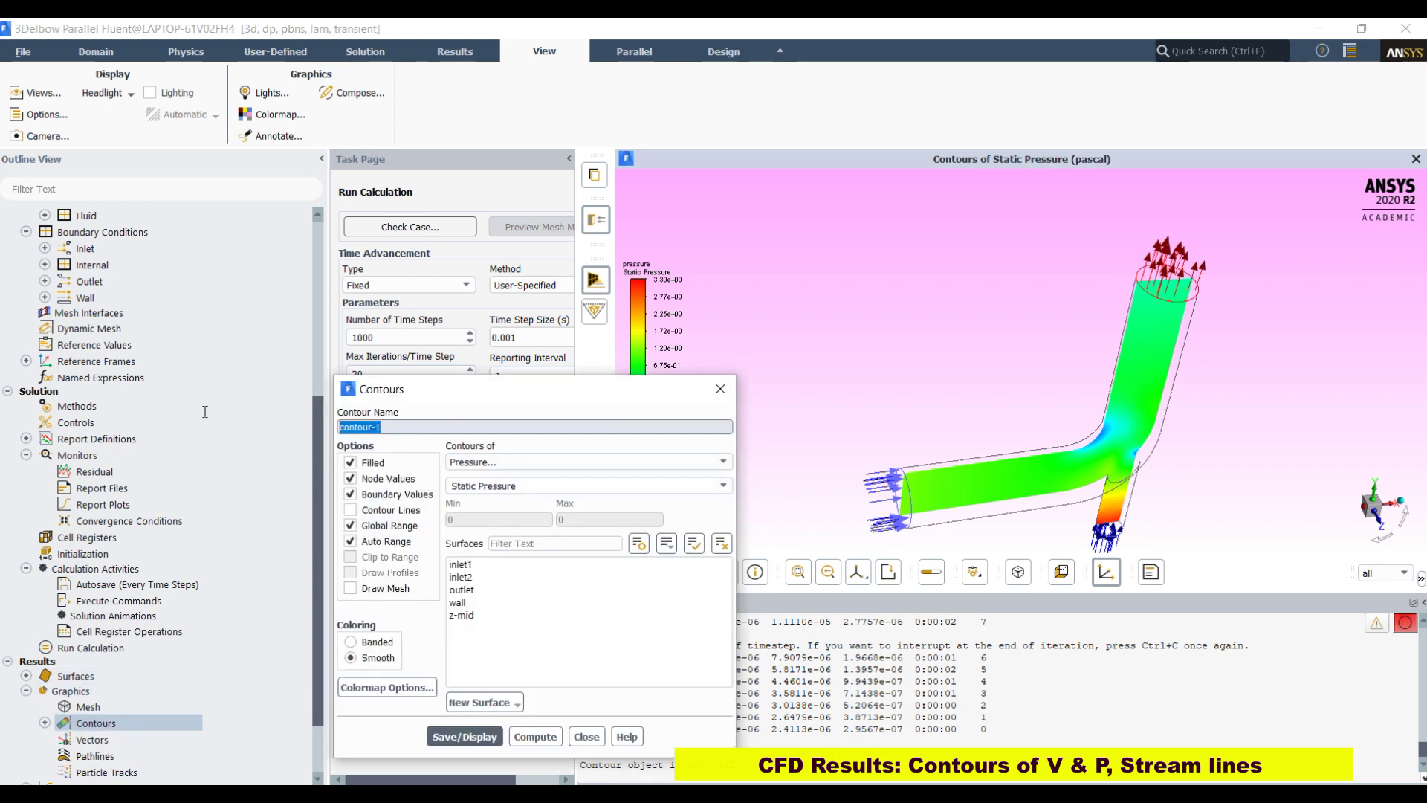
text(velocity)
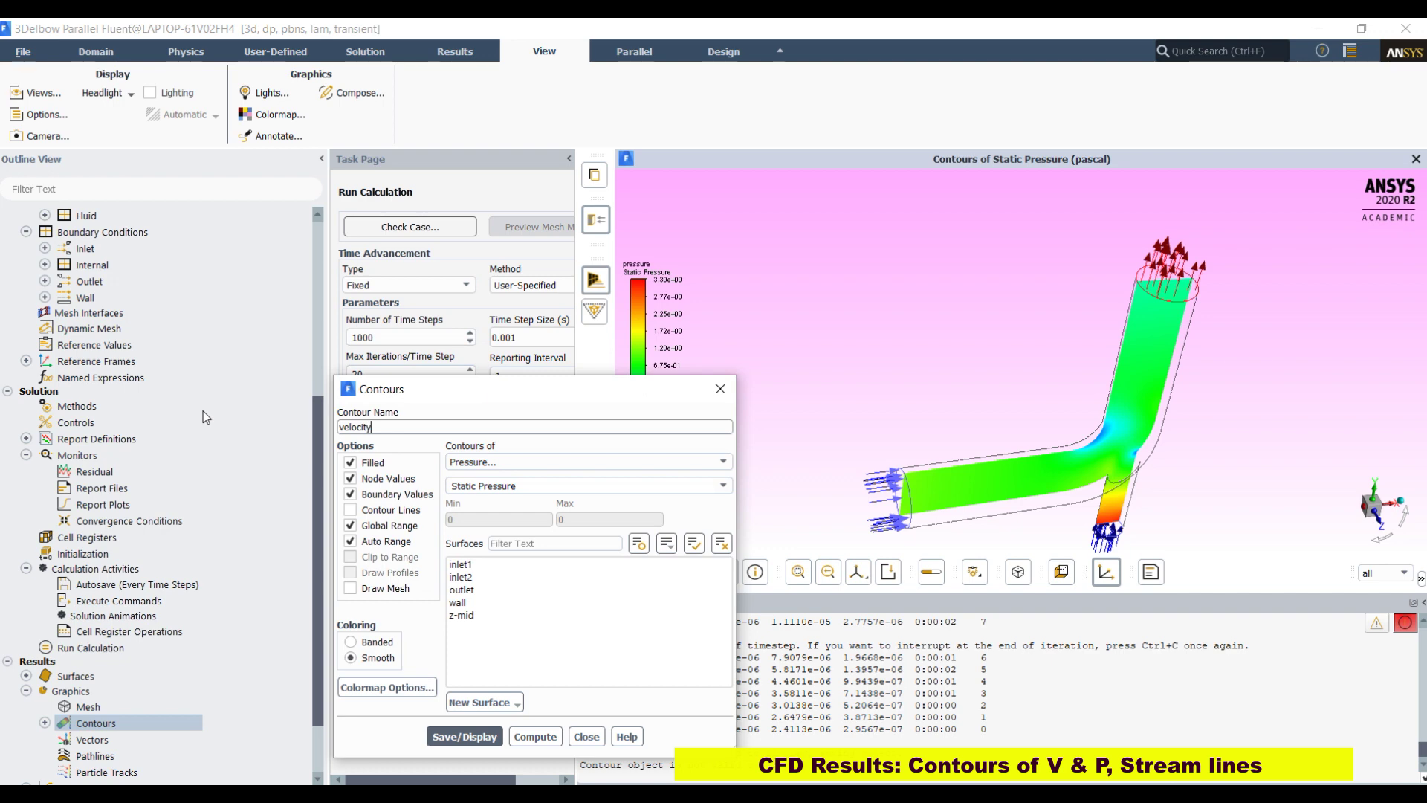
click(457, 602)
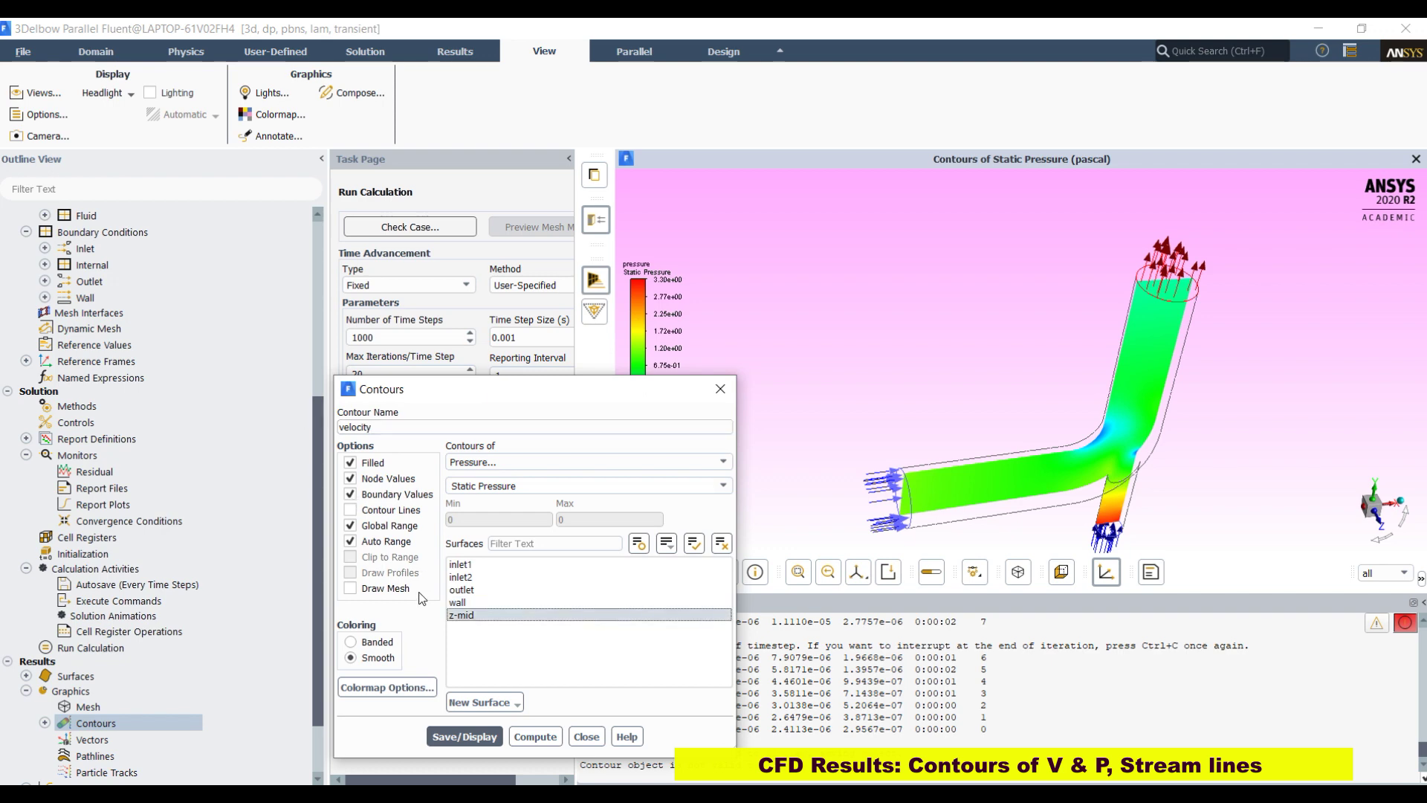
click(385, 588)
click(591, 611)
click(446, 737)
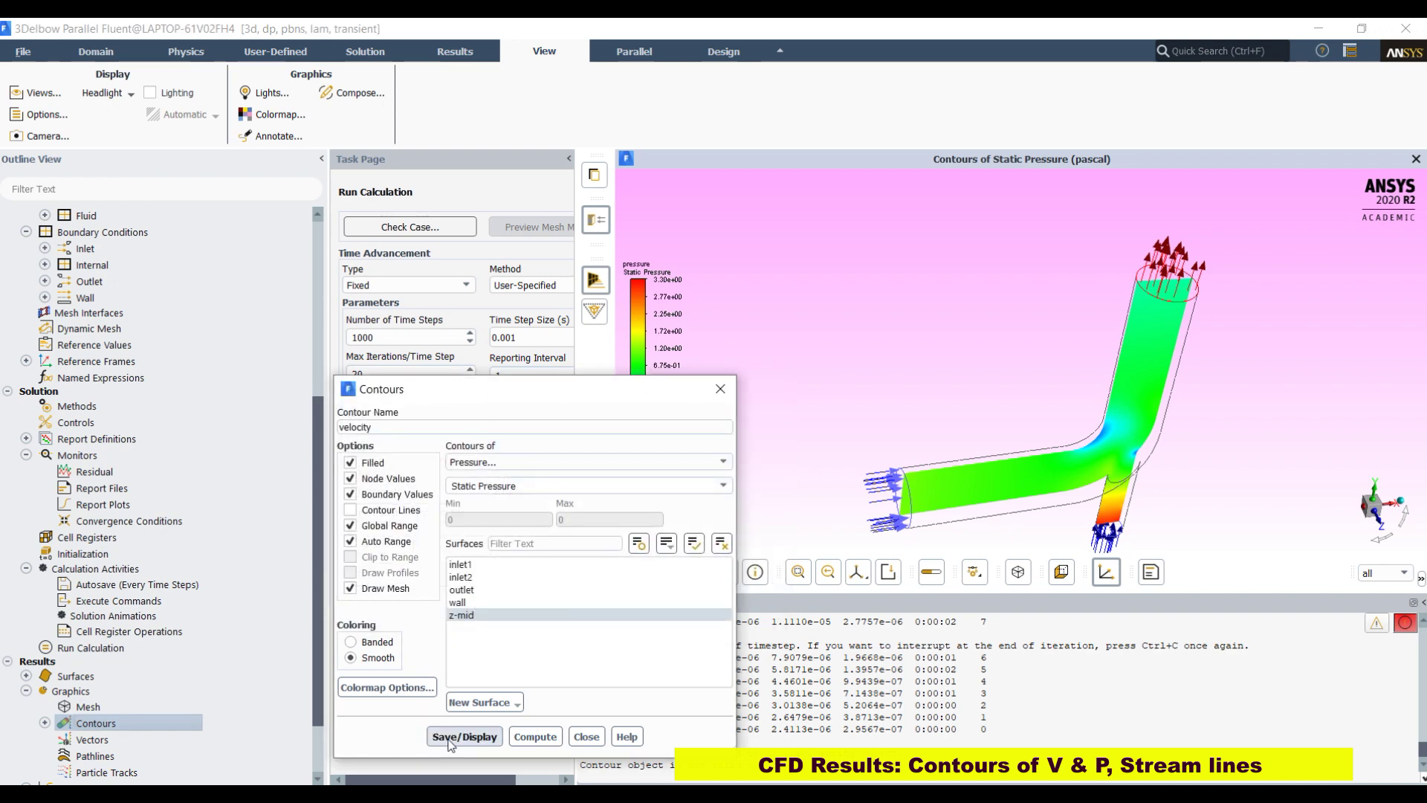
- Display Velocity Magnitude contours and orbit the elbow to show the outlet end
click(488, 460)
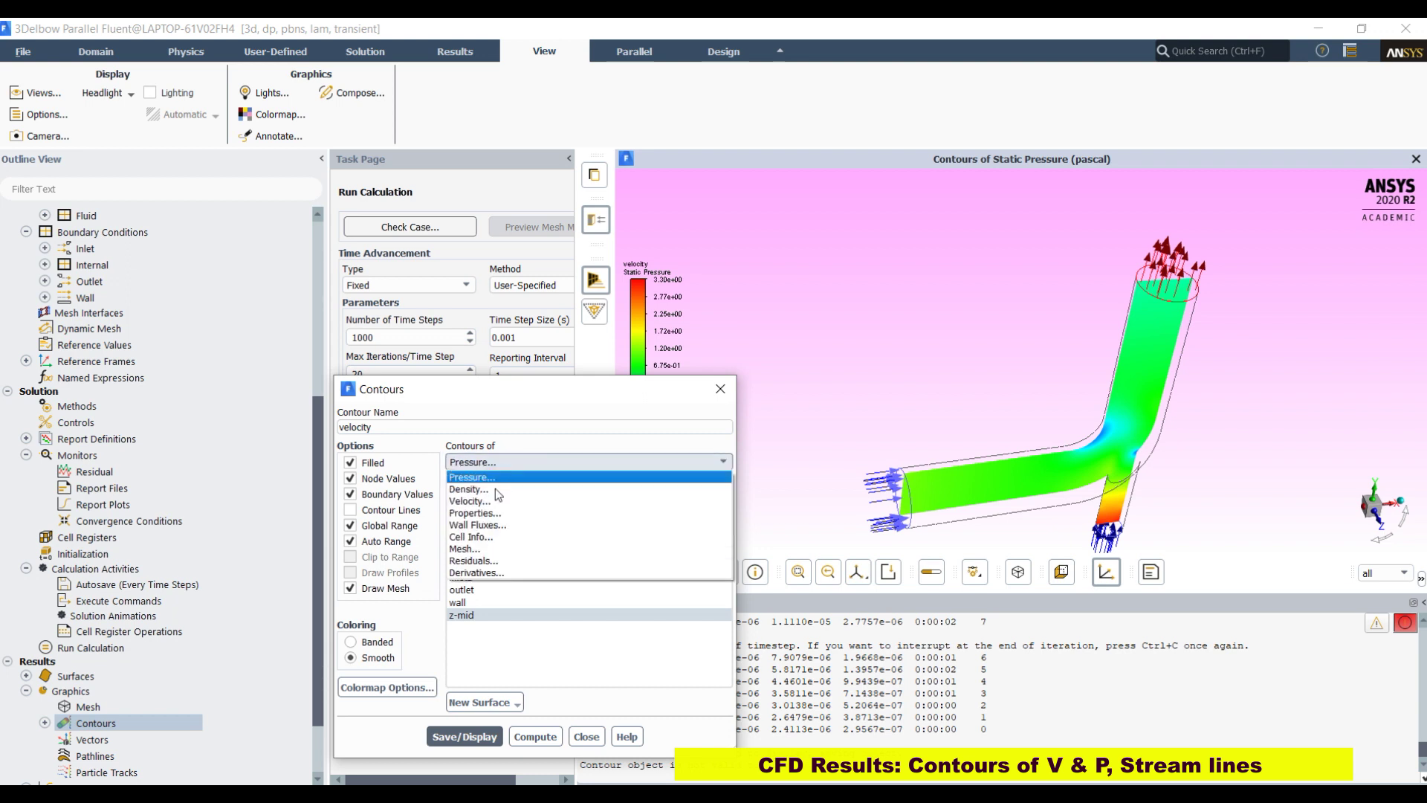
click(491, 502)
click(465, 736)
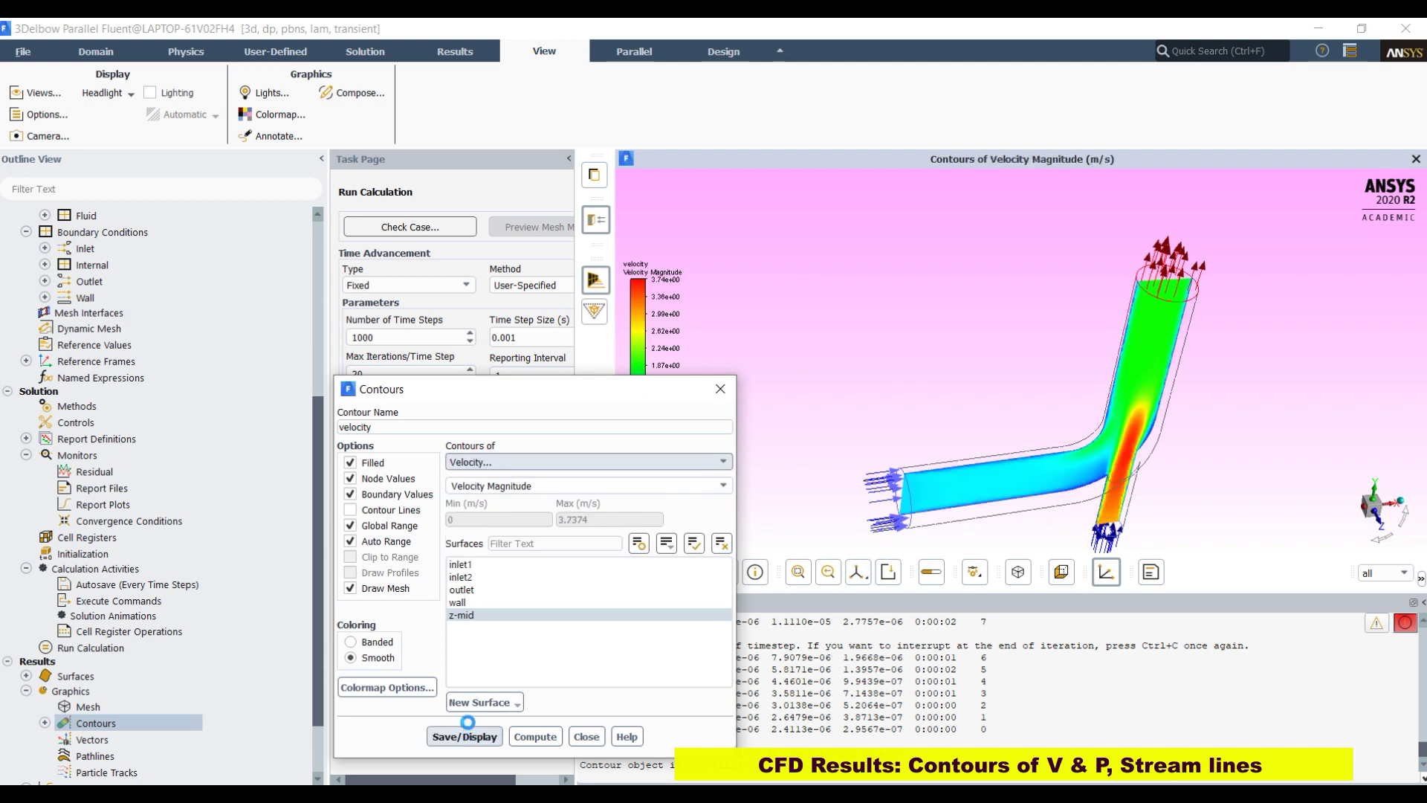
drag(970, 440, 1074, 447)
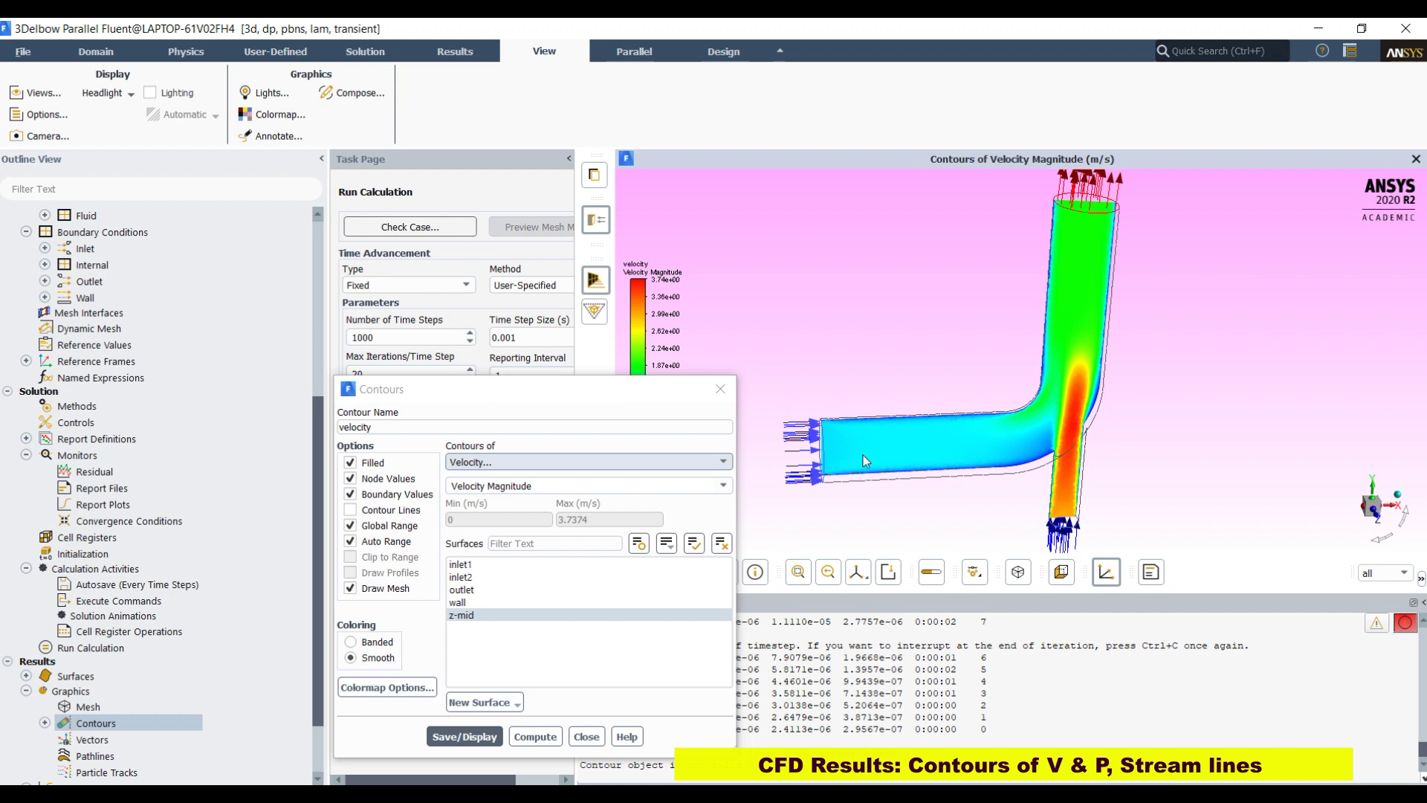
scroll(1025, 406, down, 2)
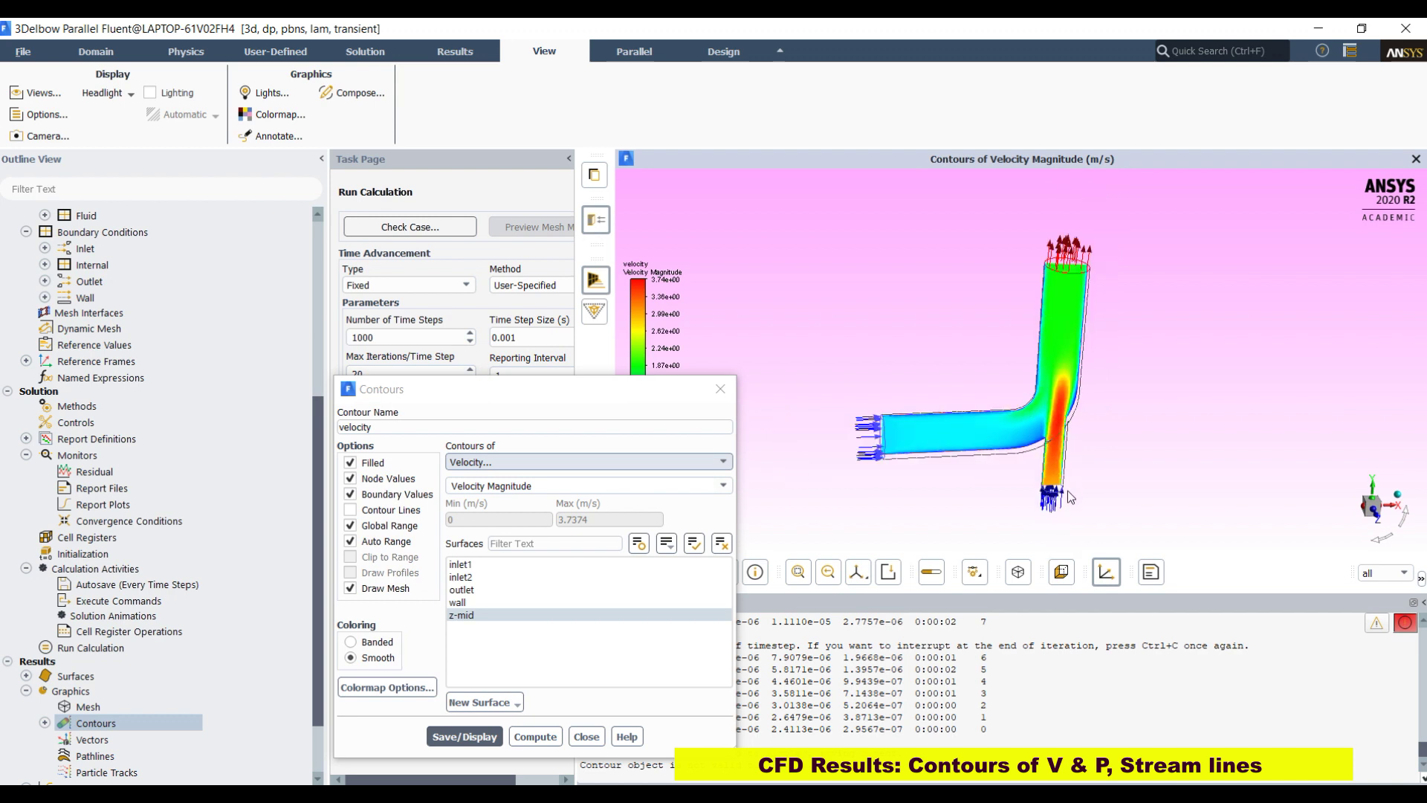
scroll(1074, 446, up, 2)
drag(1074, 446, 1083, 400)
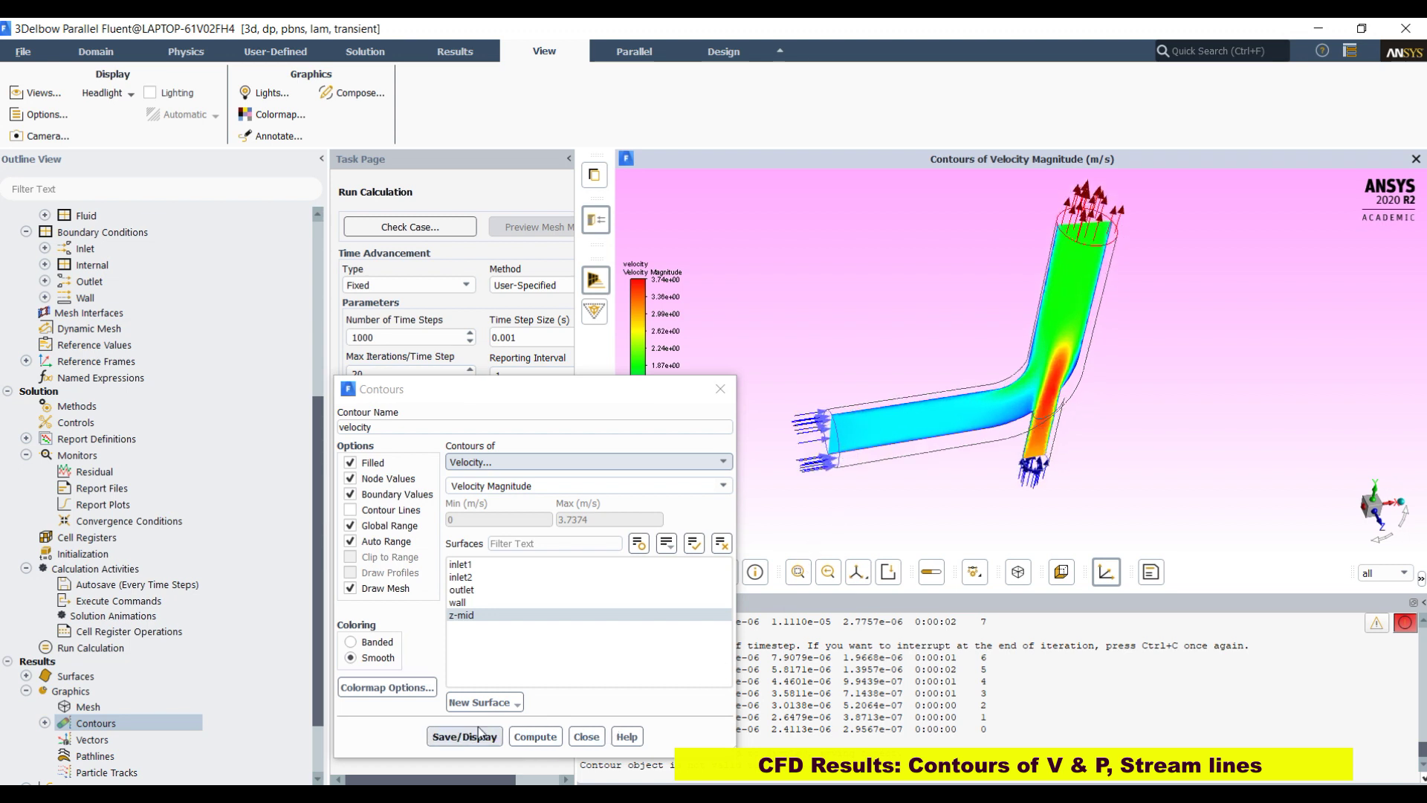
click(573, 732)
scroll(236, 710, down, 2)
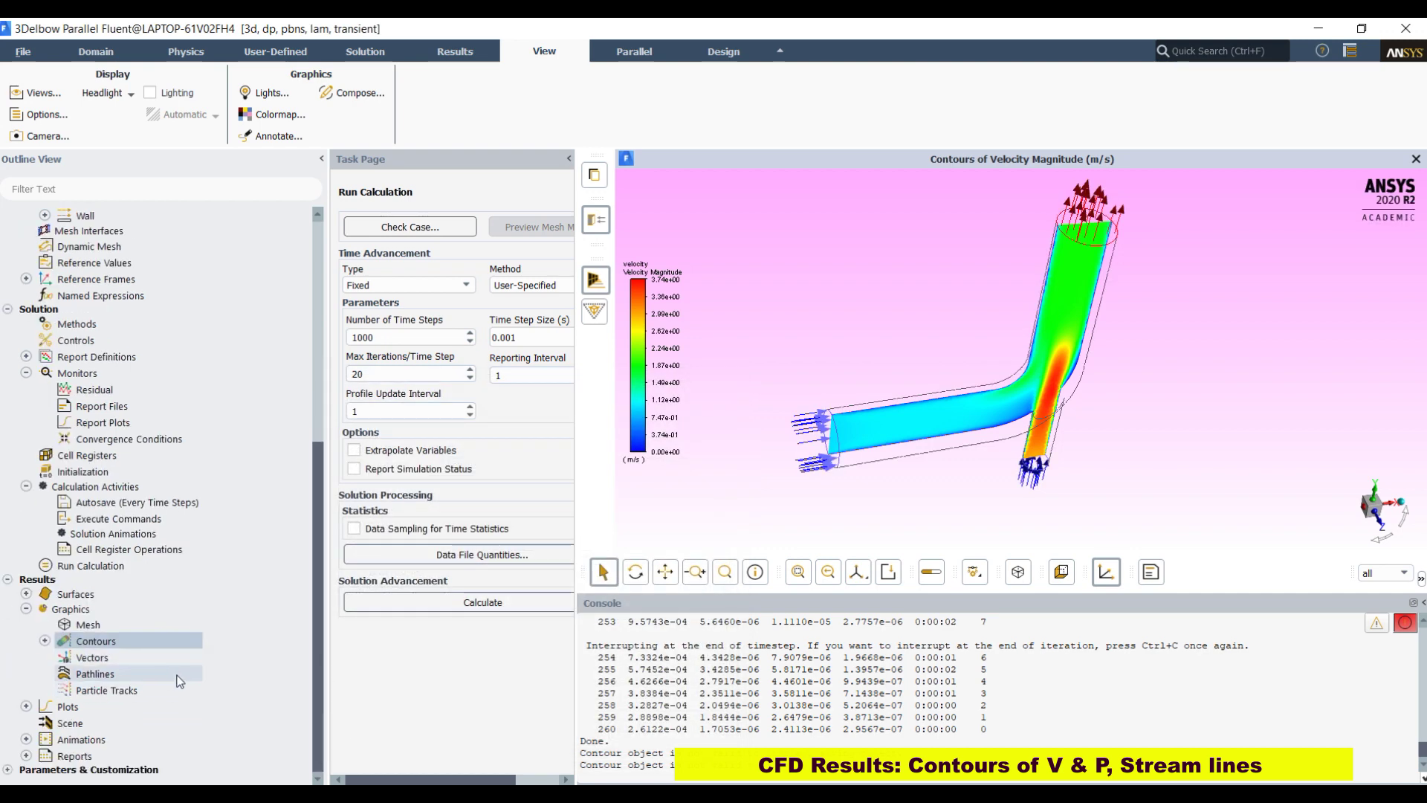
- Set up pathlines coloured by velocity magnitude, manual range max 30, with Draw Mesh on
double_click(141, 676)
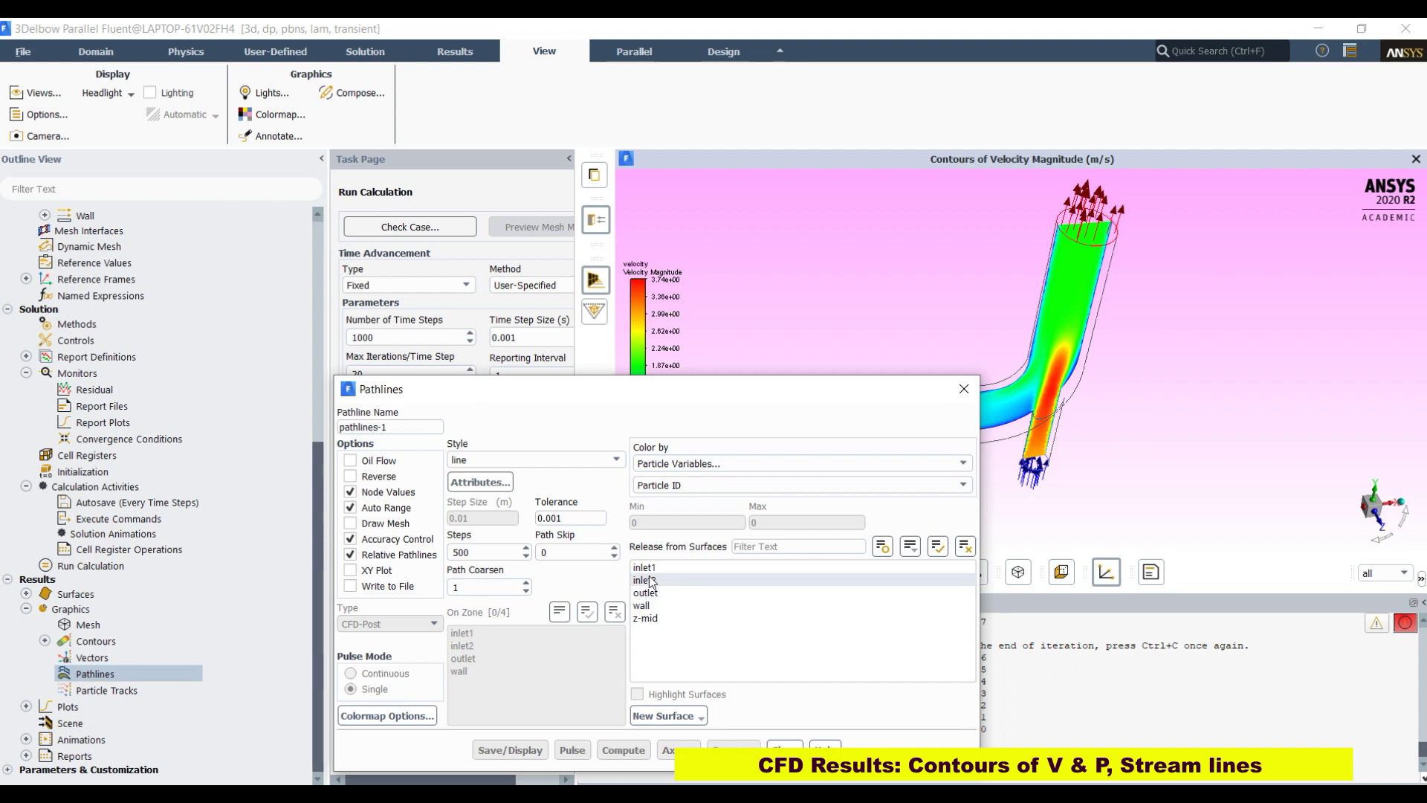
click(681, 464)
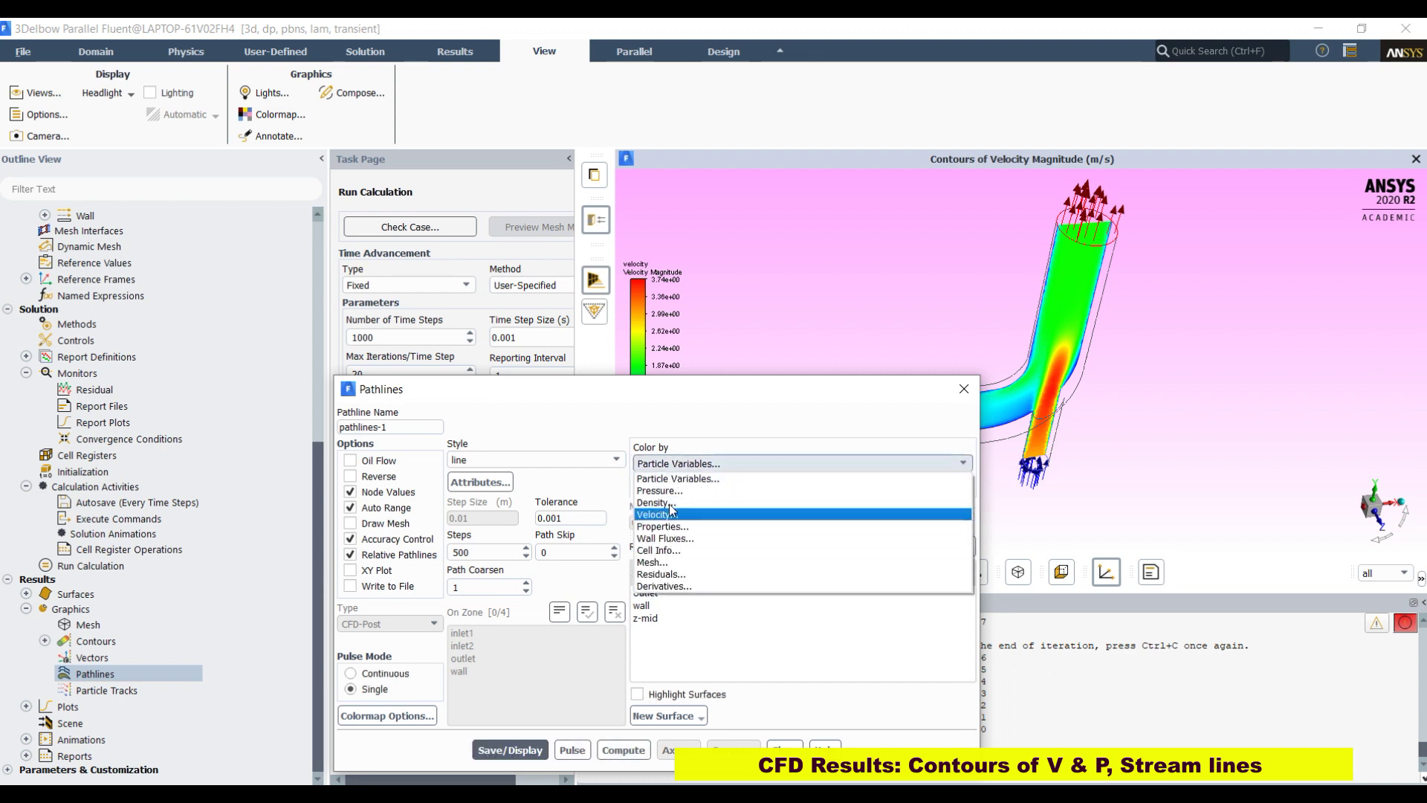
click(666, 518)
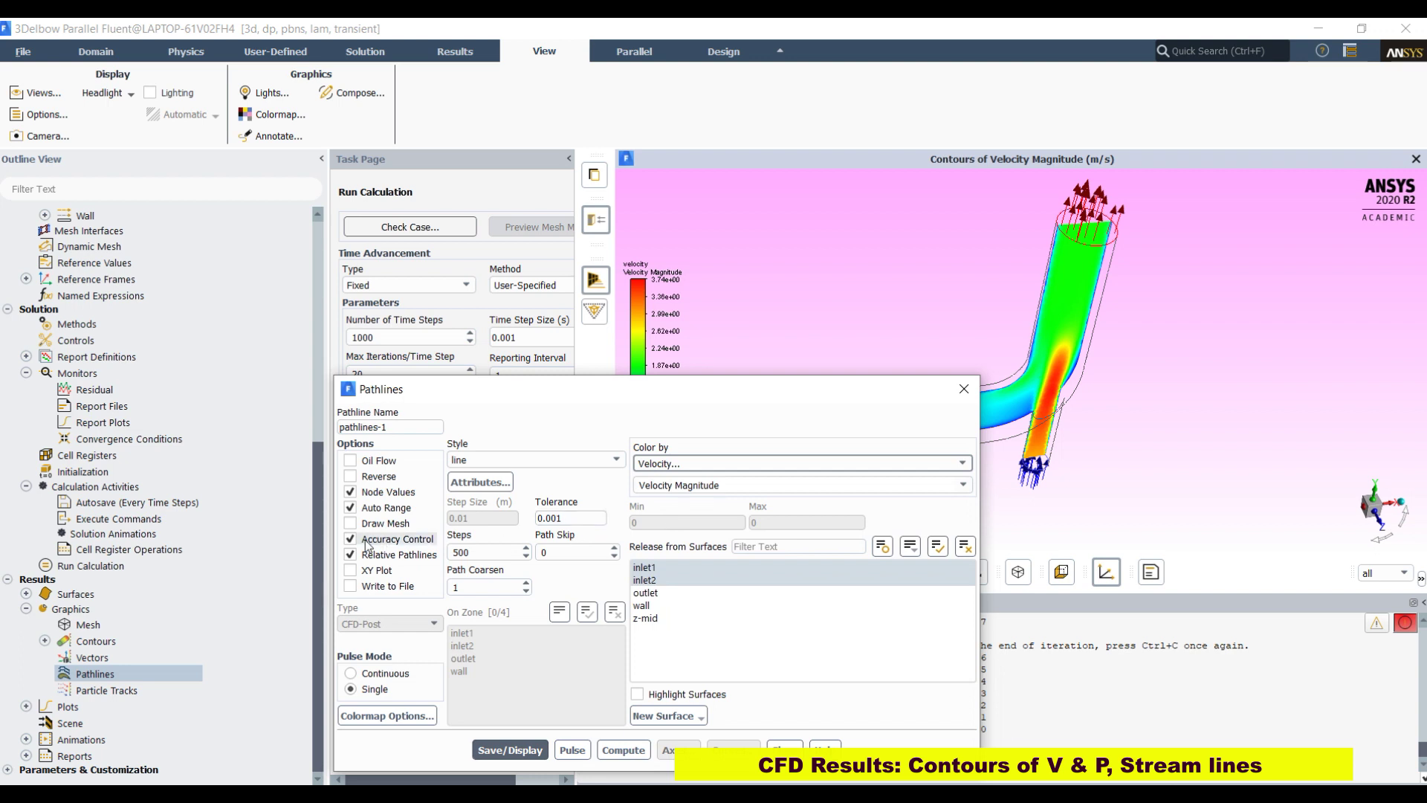
click(406, 511)
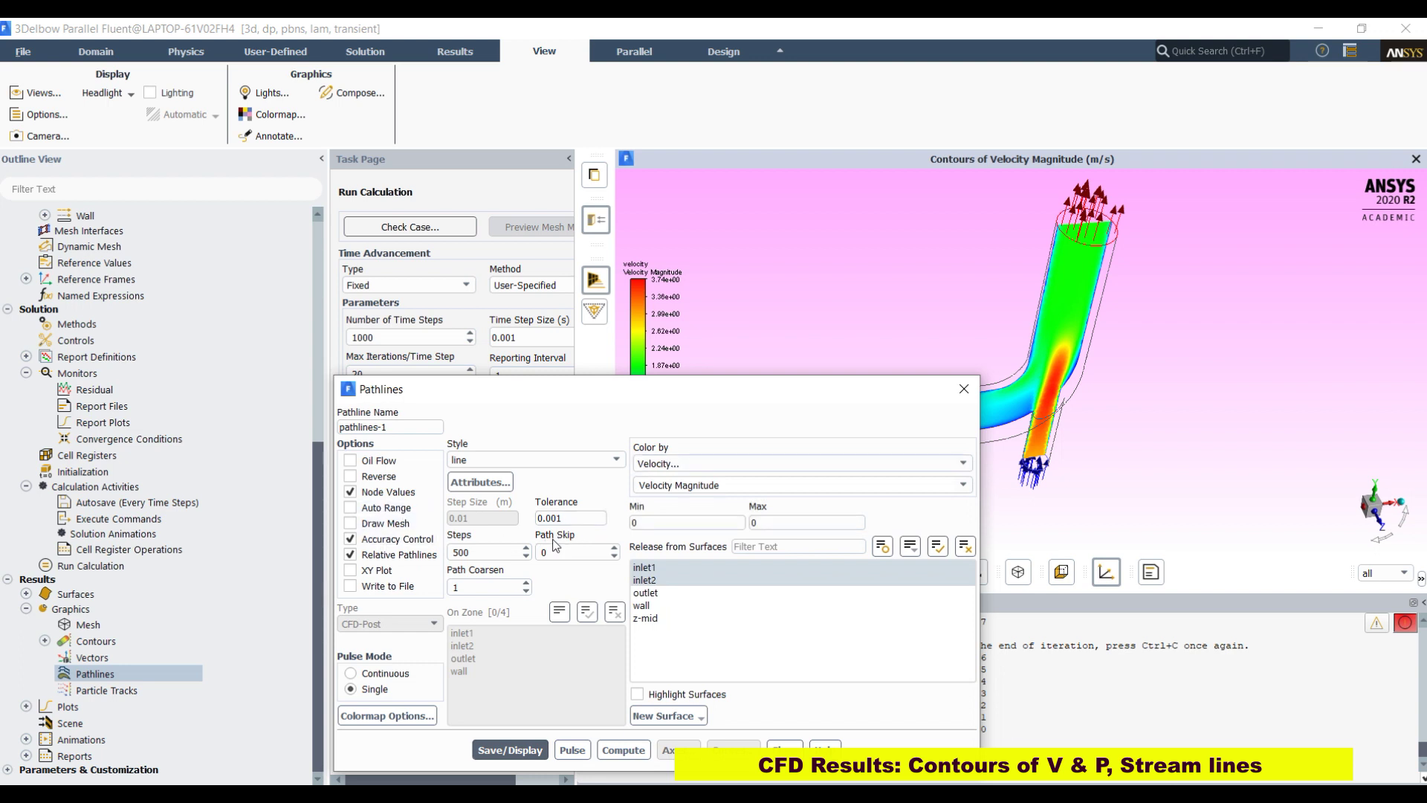
double_click(774, 522)
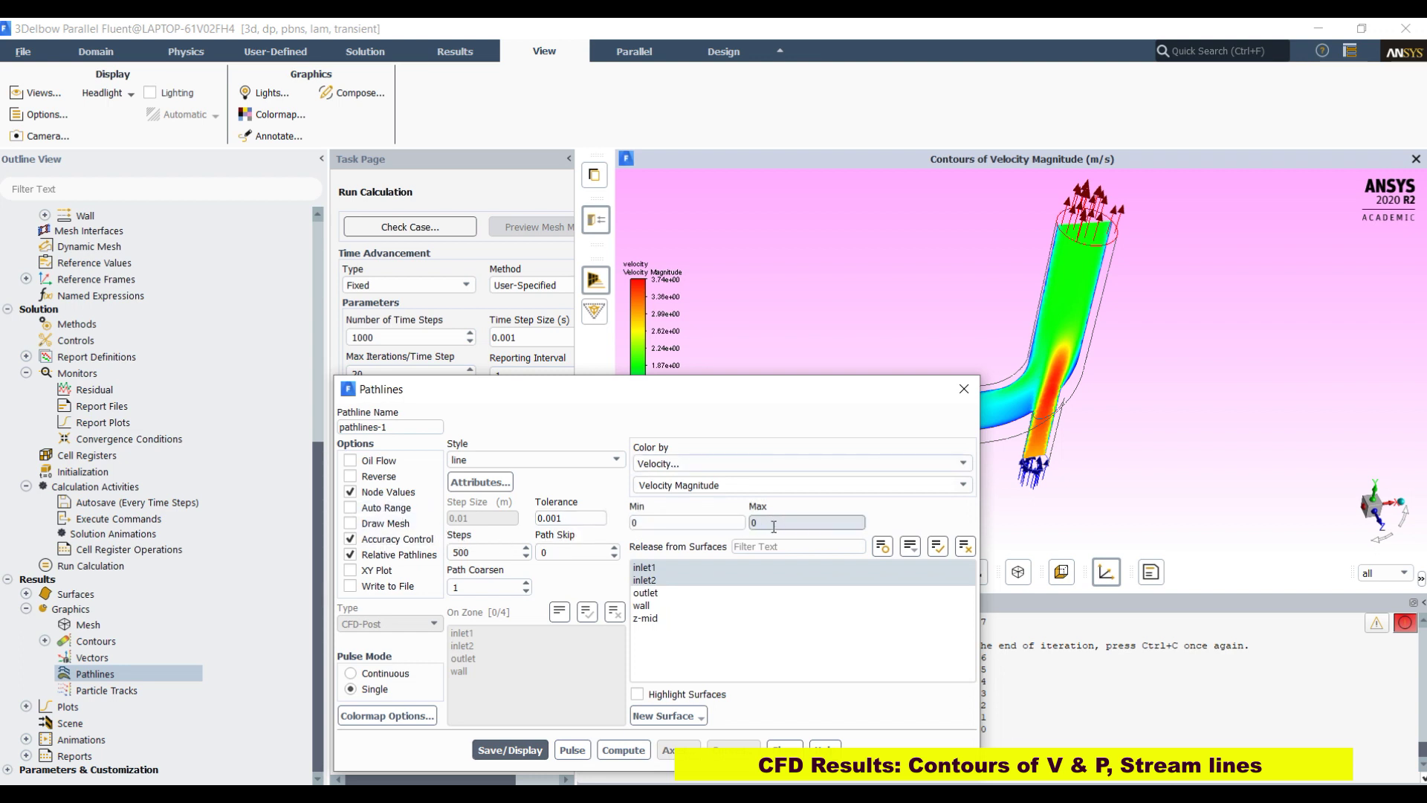
text(3)
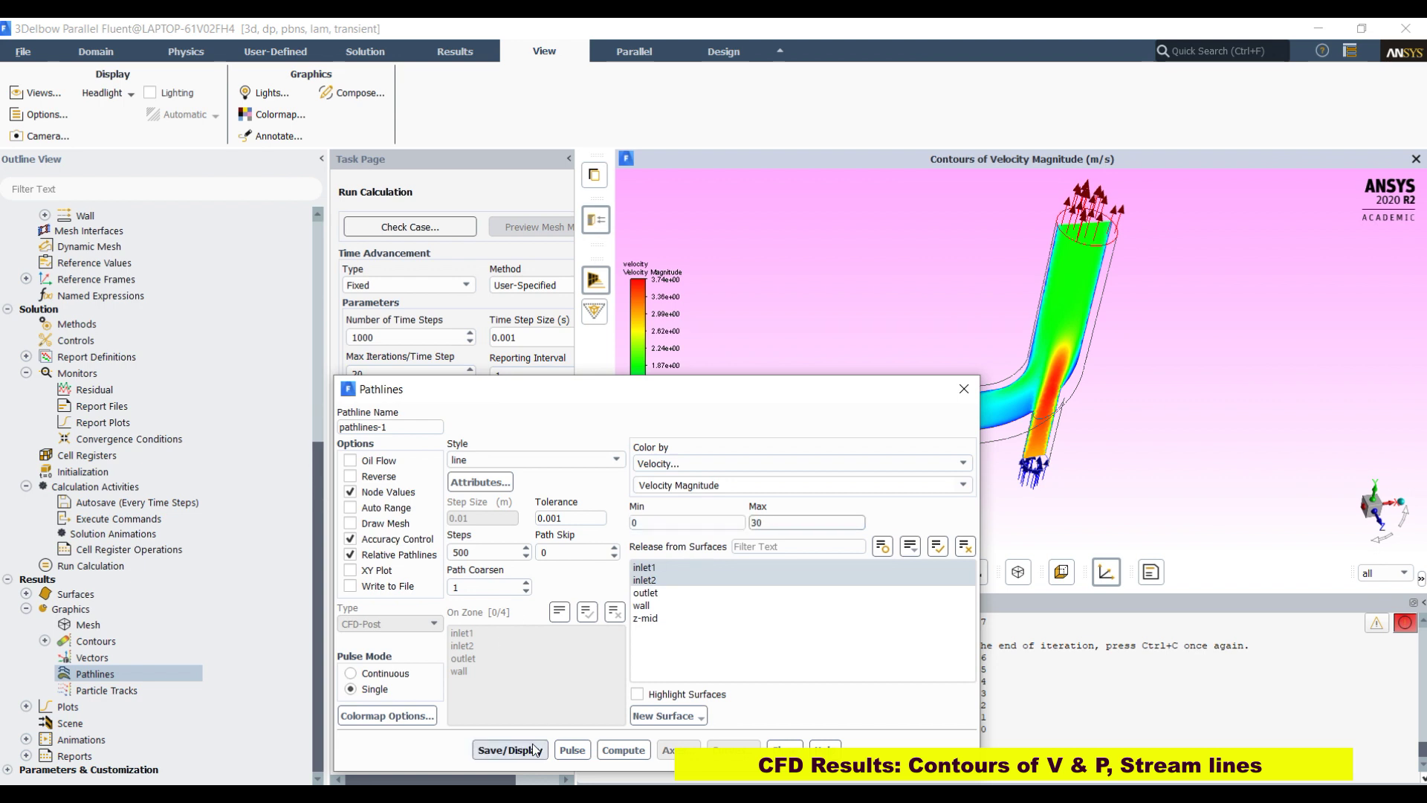
click(399, 524)
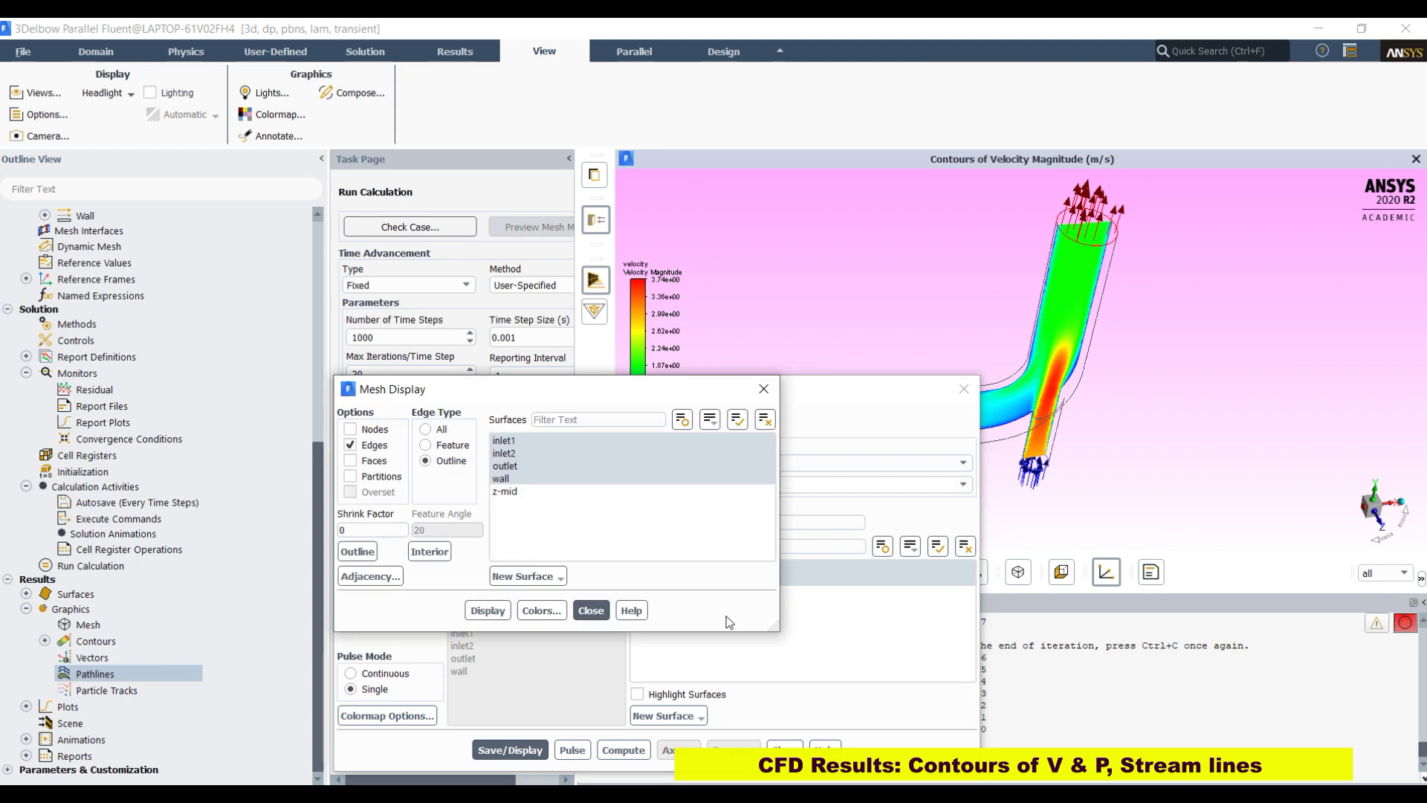
click(596, 610)
- Redraw the inlet pathlines coloured by velocity magnitude over a 0–10 m/s range
click(525, 748)
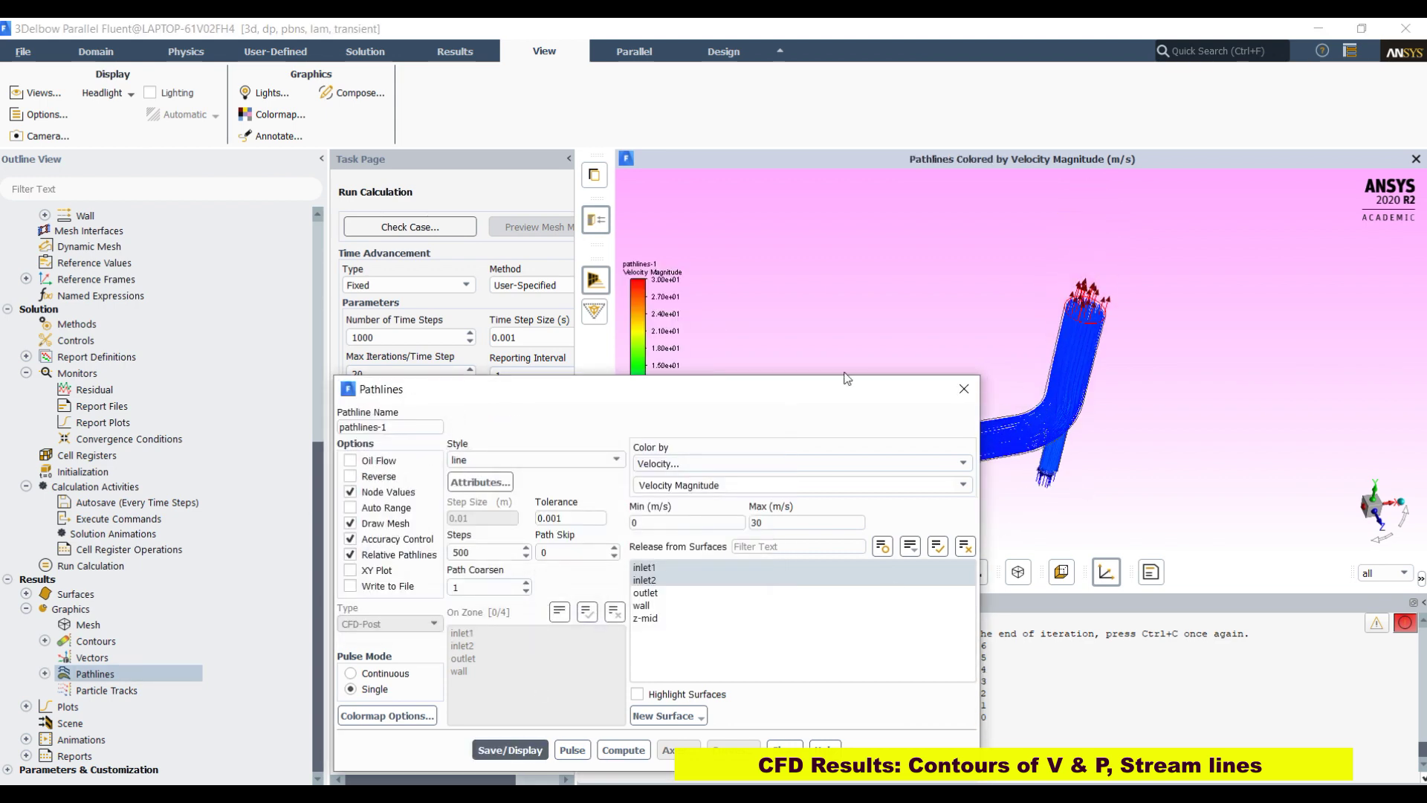
drag(841, 388, 555, 362)
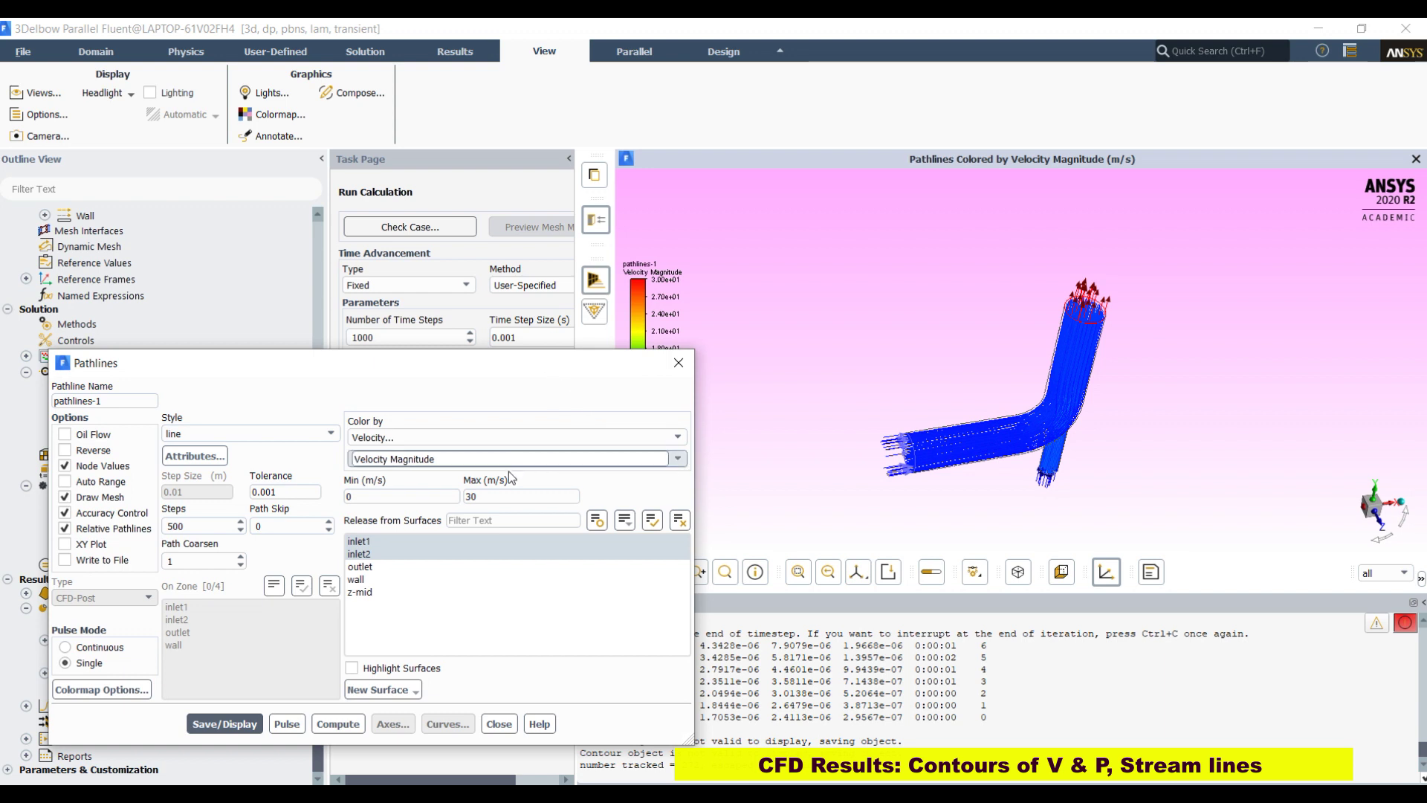
double_click(492, 496)
text(1)
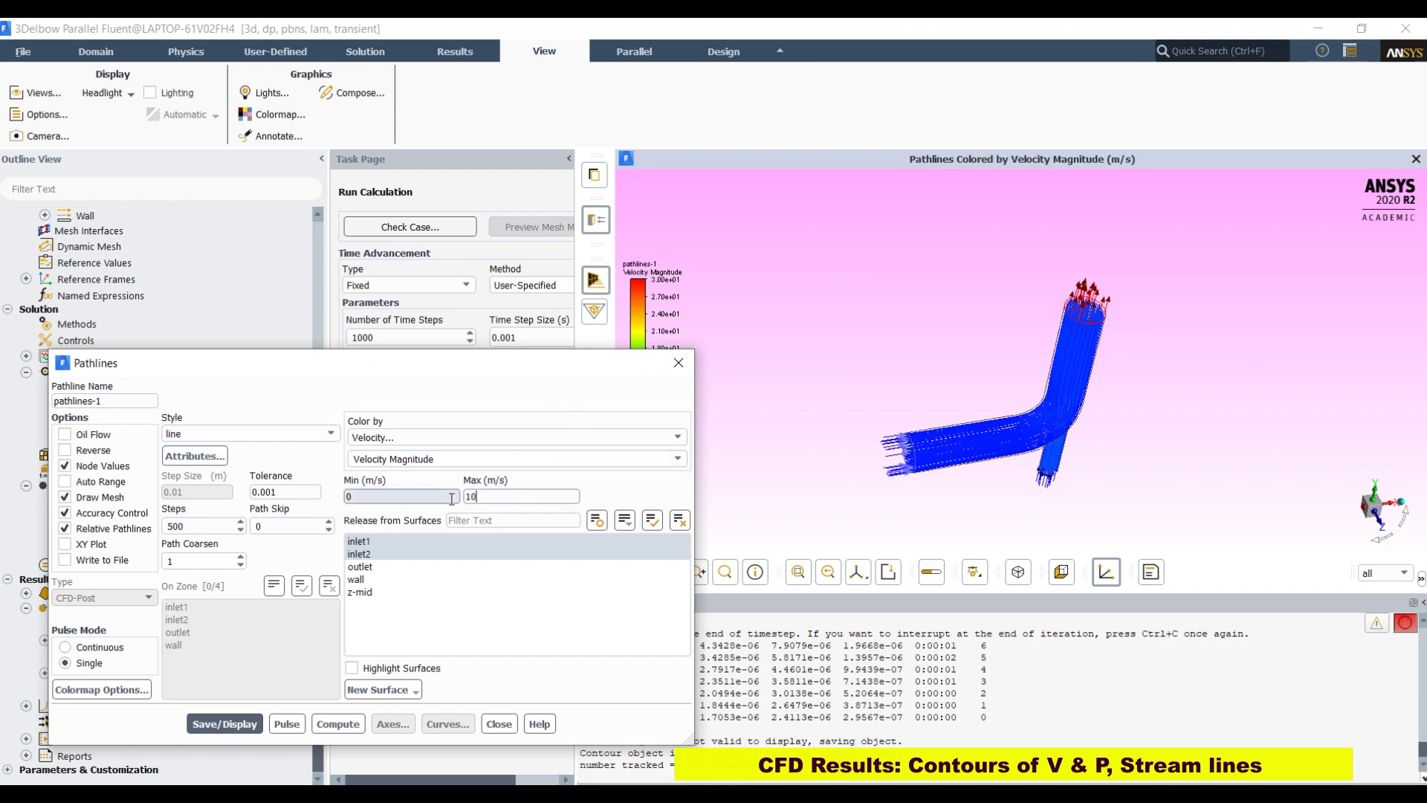
click(224, 724)
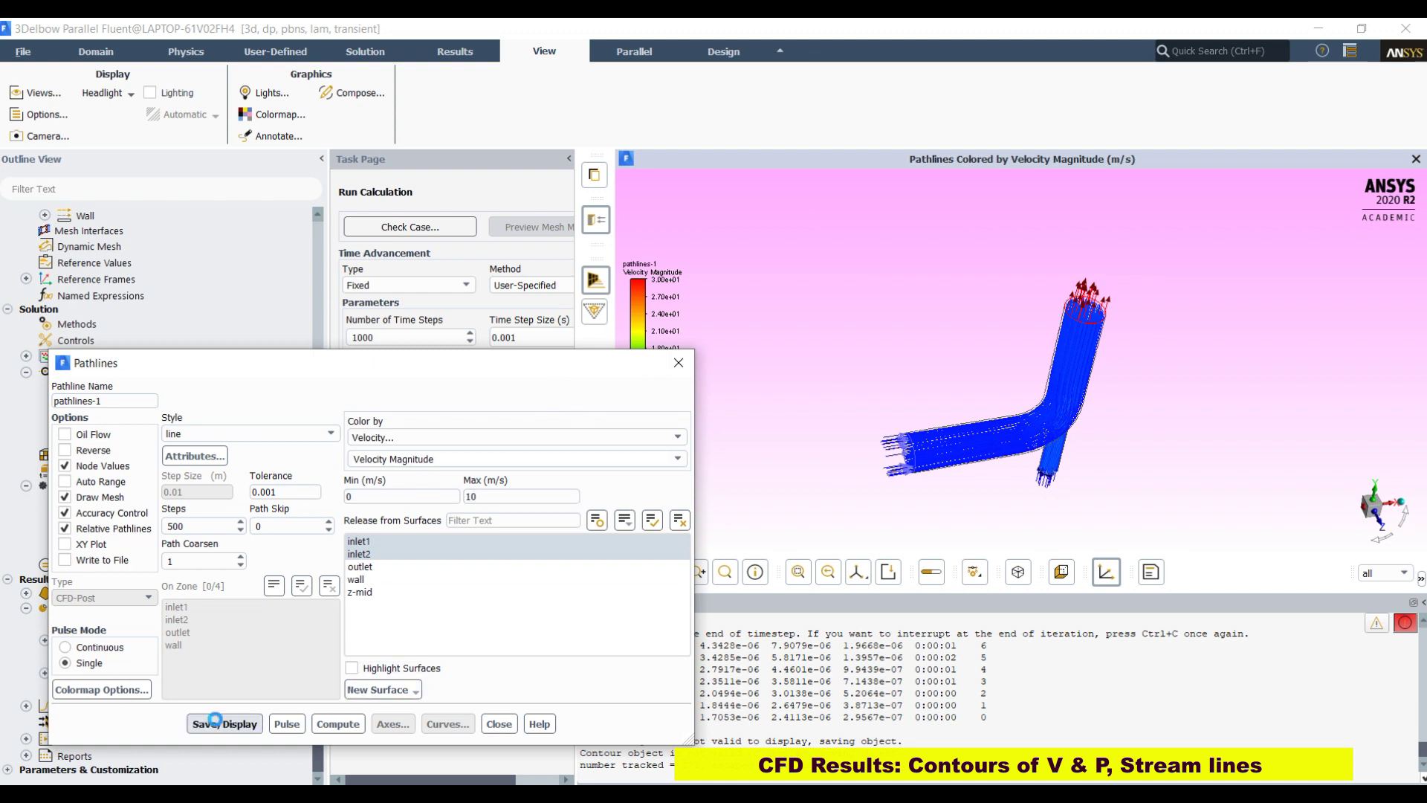
- Narrow the pathline velocity range maximum to 3 m/s, redraw, and view the elbow obliquely
mouse_move(1063, 496)
mouse_down()
mouse_move(1303, 498)
mouse_move(1172, 479)
mouse_move(1067, 398)
mouse_up()
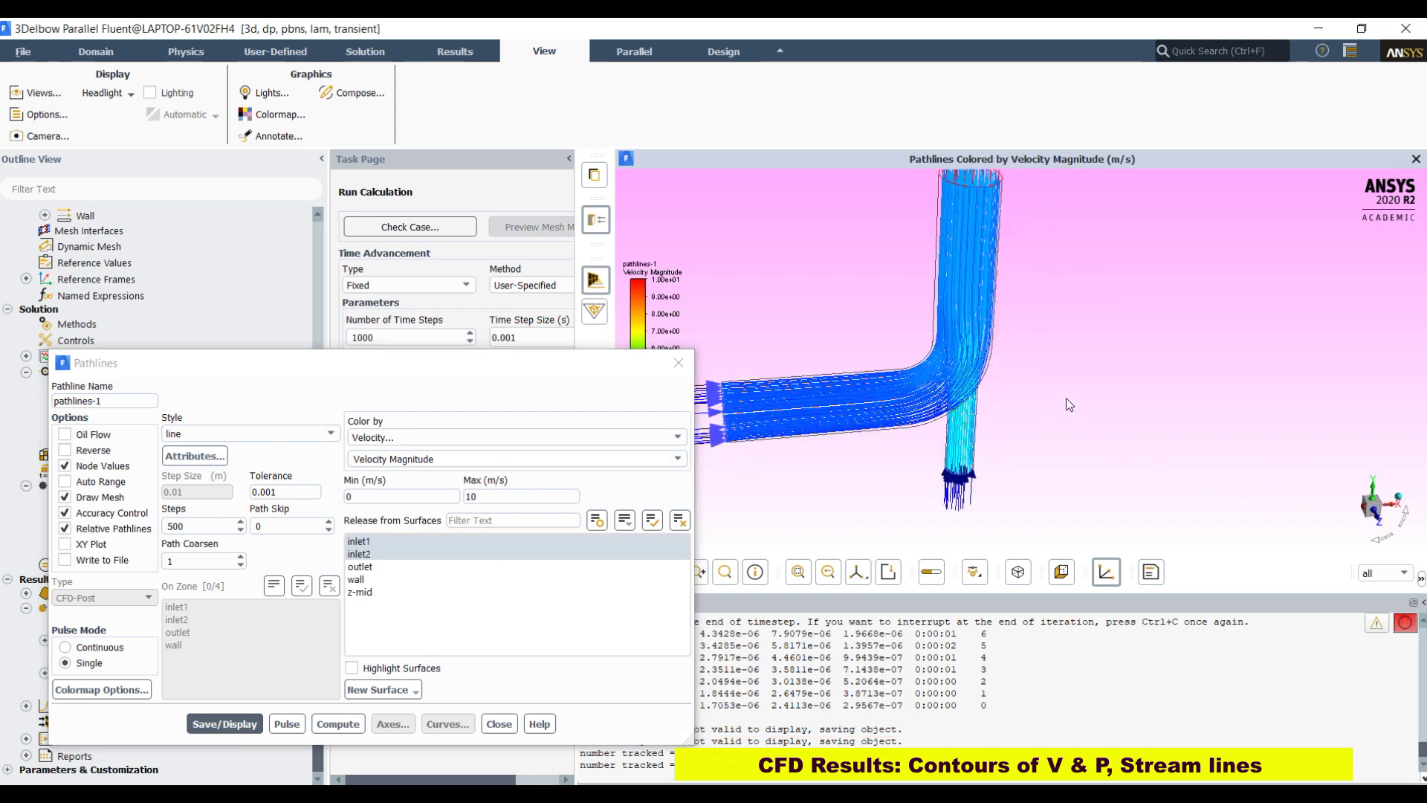
double_click(510, 496)
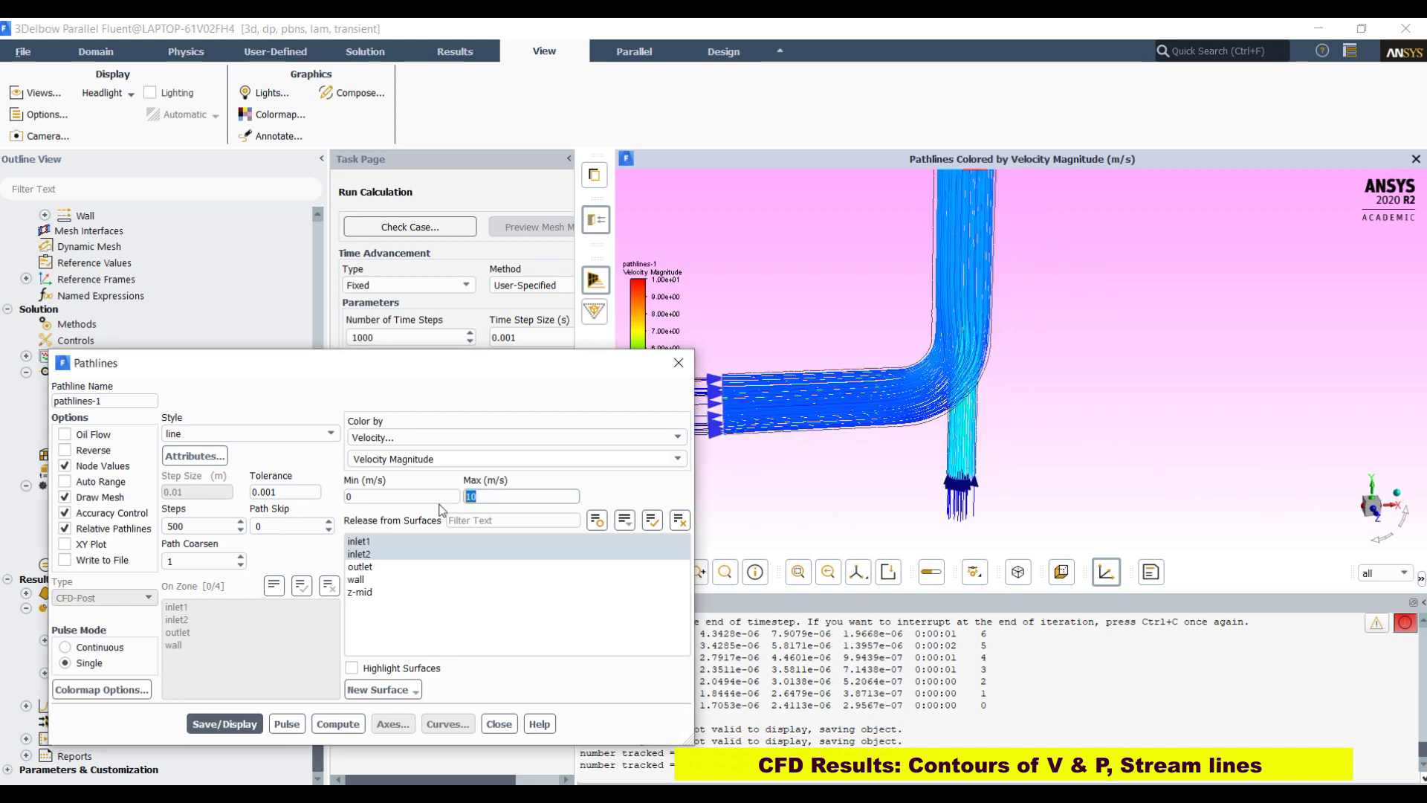
text(3)
click(236, 724)
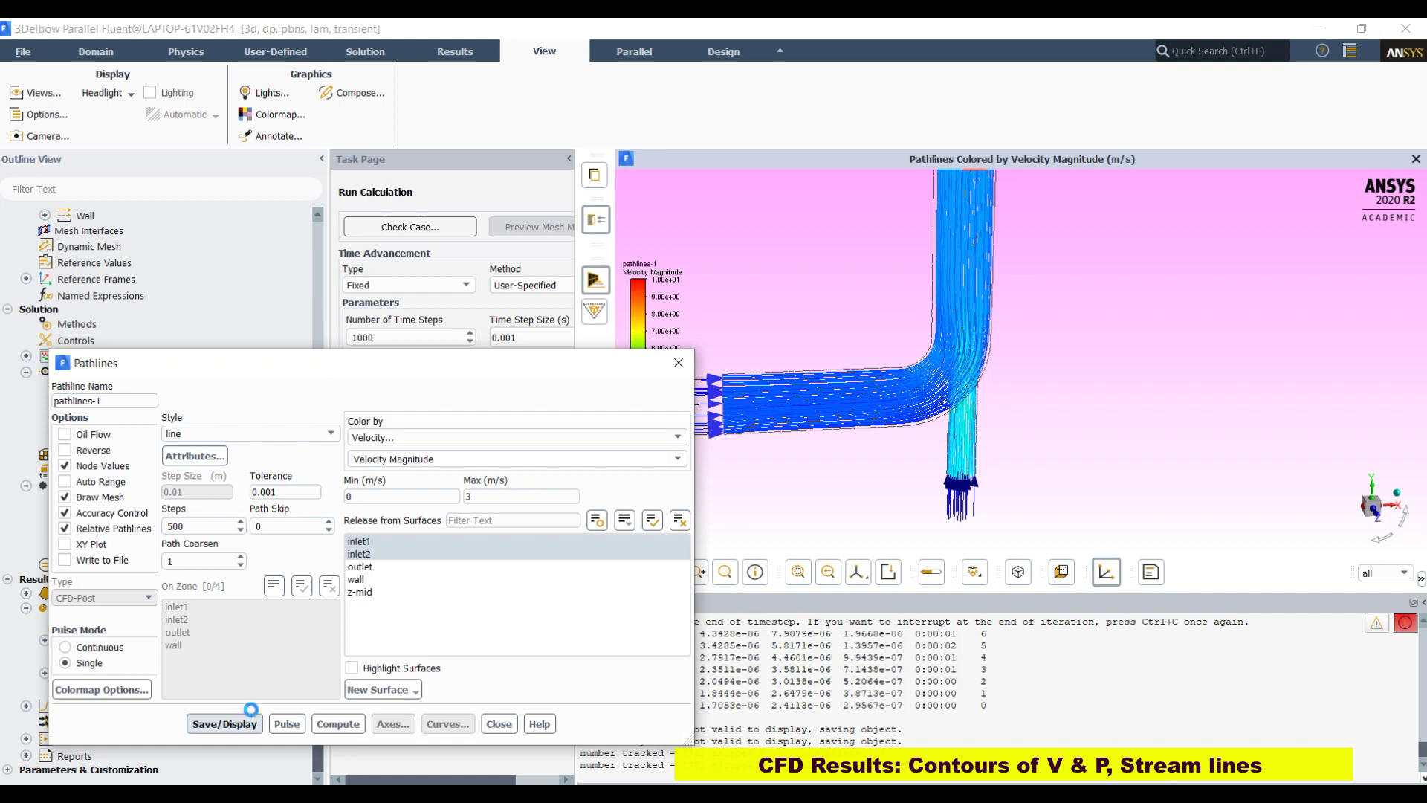
mouse_move(971, 412)
mouse_down()
mouse_move(1080, 458)
mouse_move(922, 318)
mouse_move(940, 359)
mouse_up()
scroll(939, 359, up, 2)
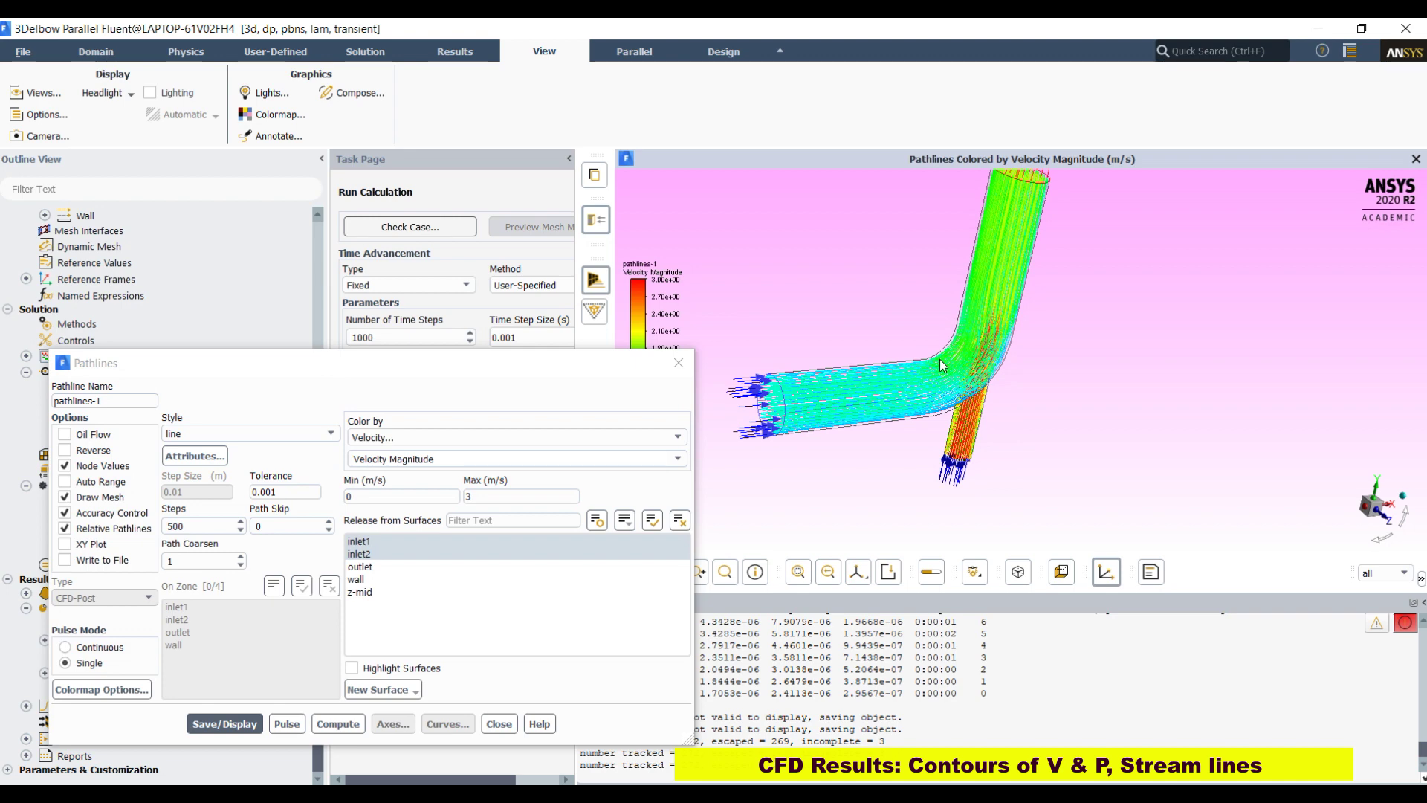
- Close the Pathlines dialog, keeping the 0–3 m/s velocity pathlines displayed
click(498, 724)
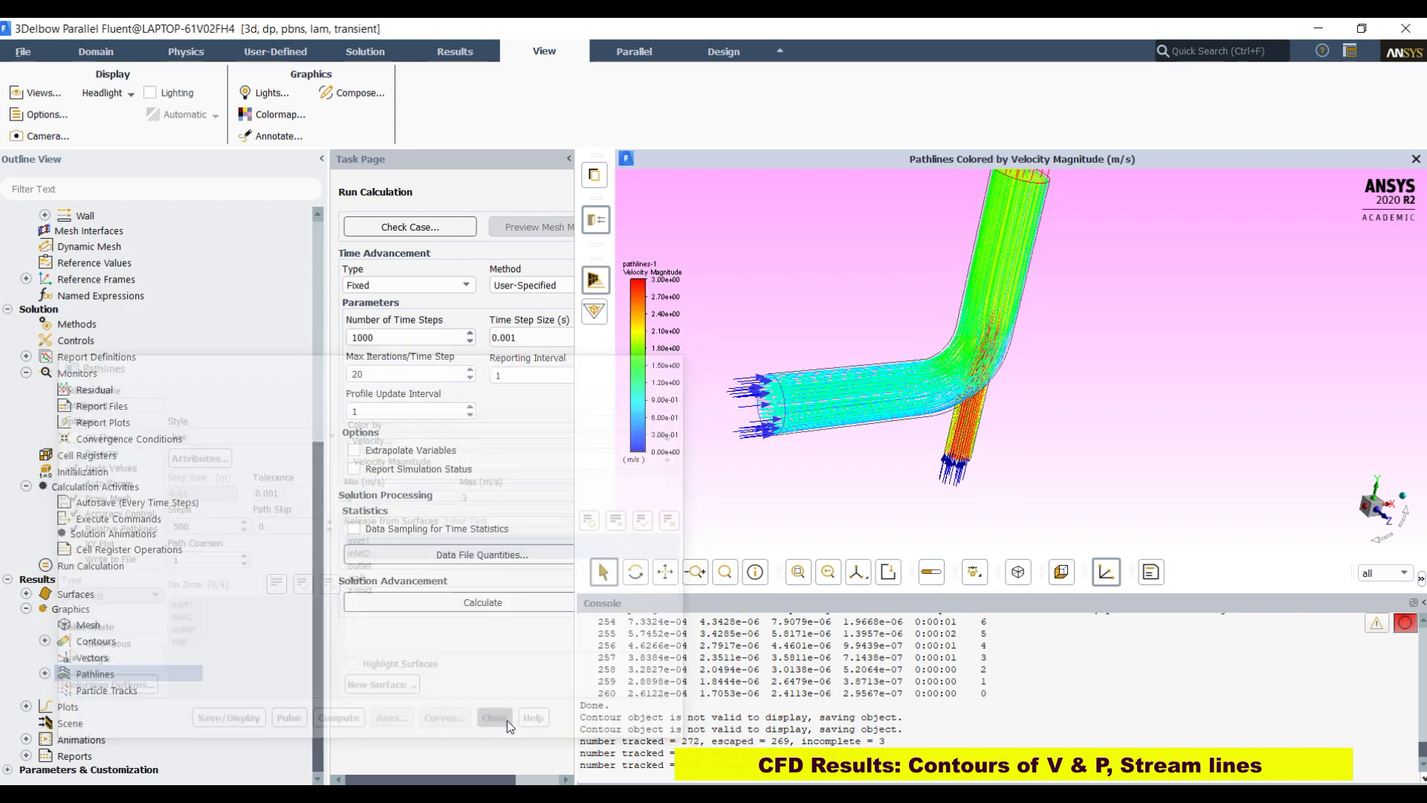